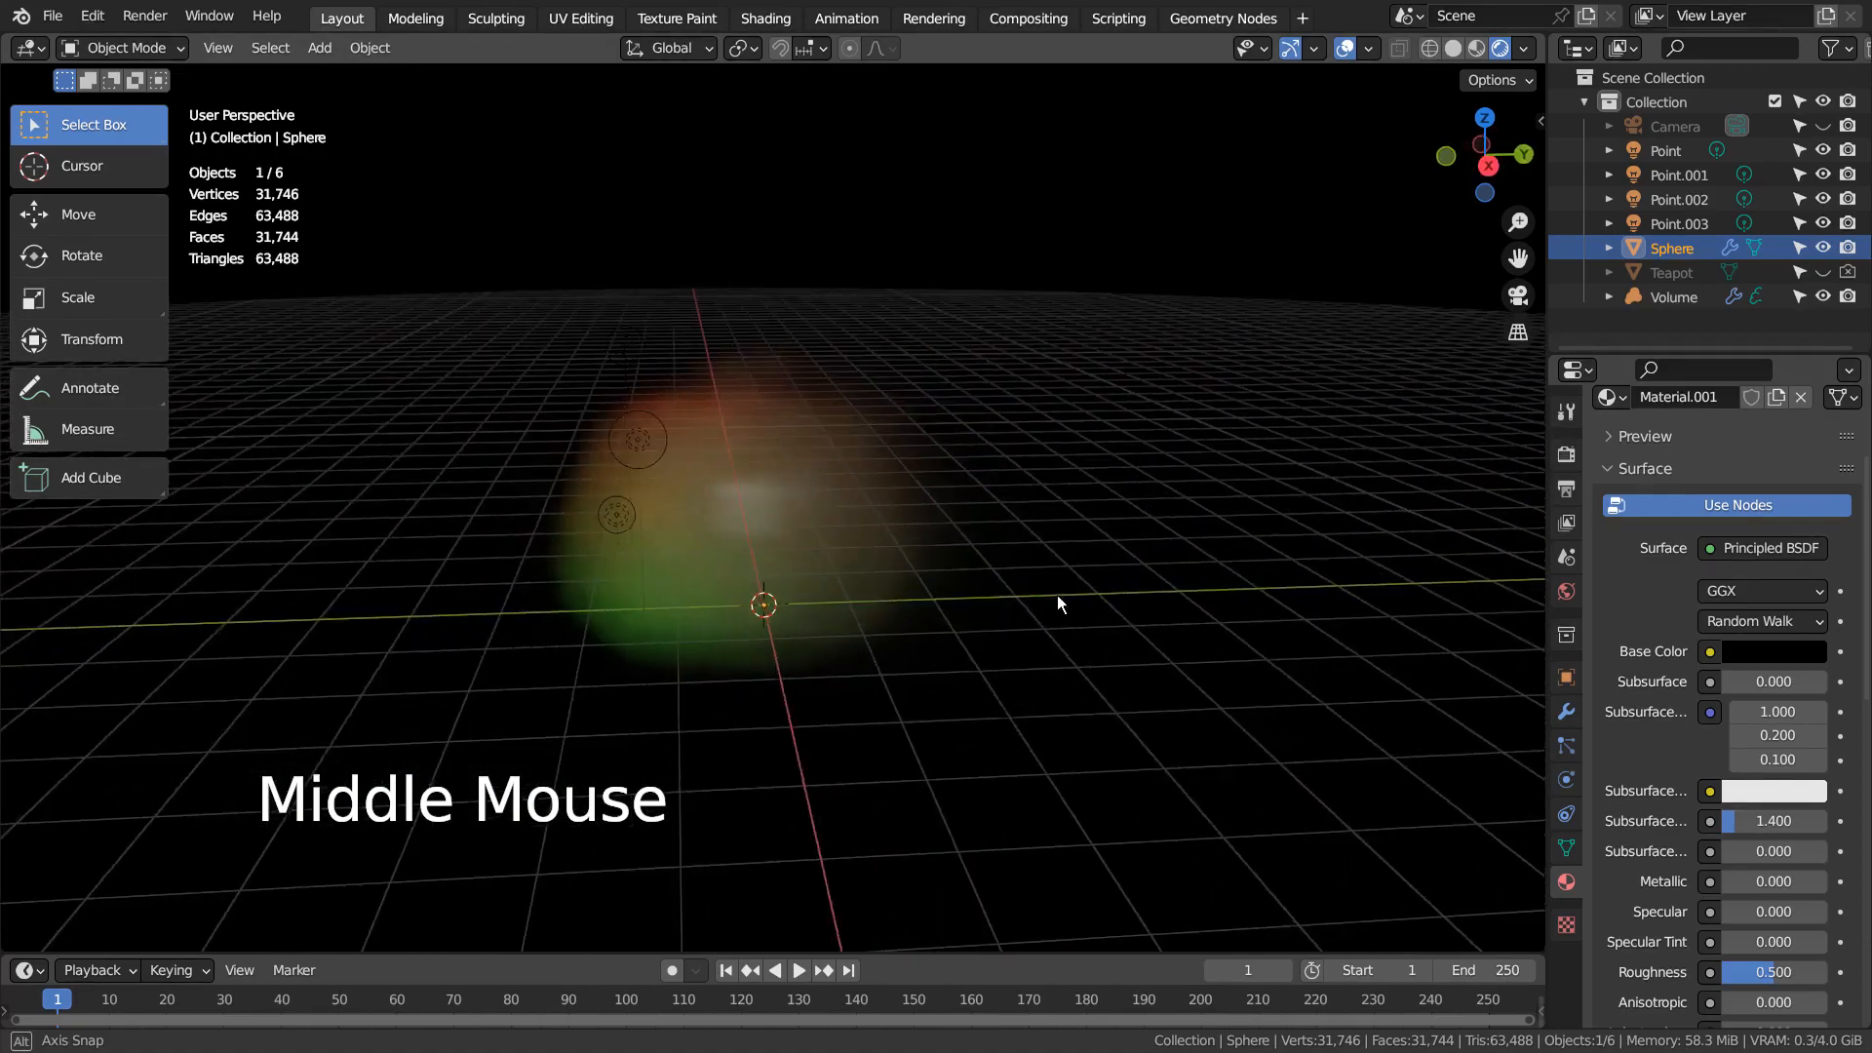
scroll(883, 551, "up", 3)
scroll(881, 543, "up", 1)
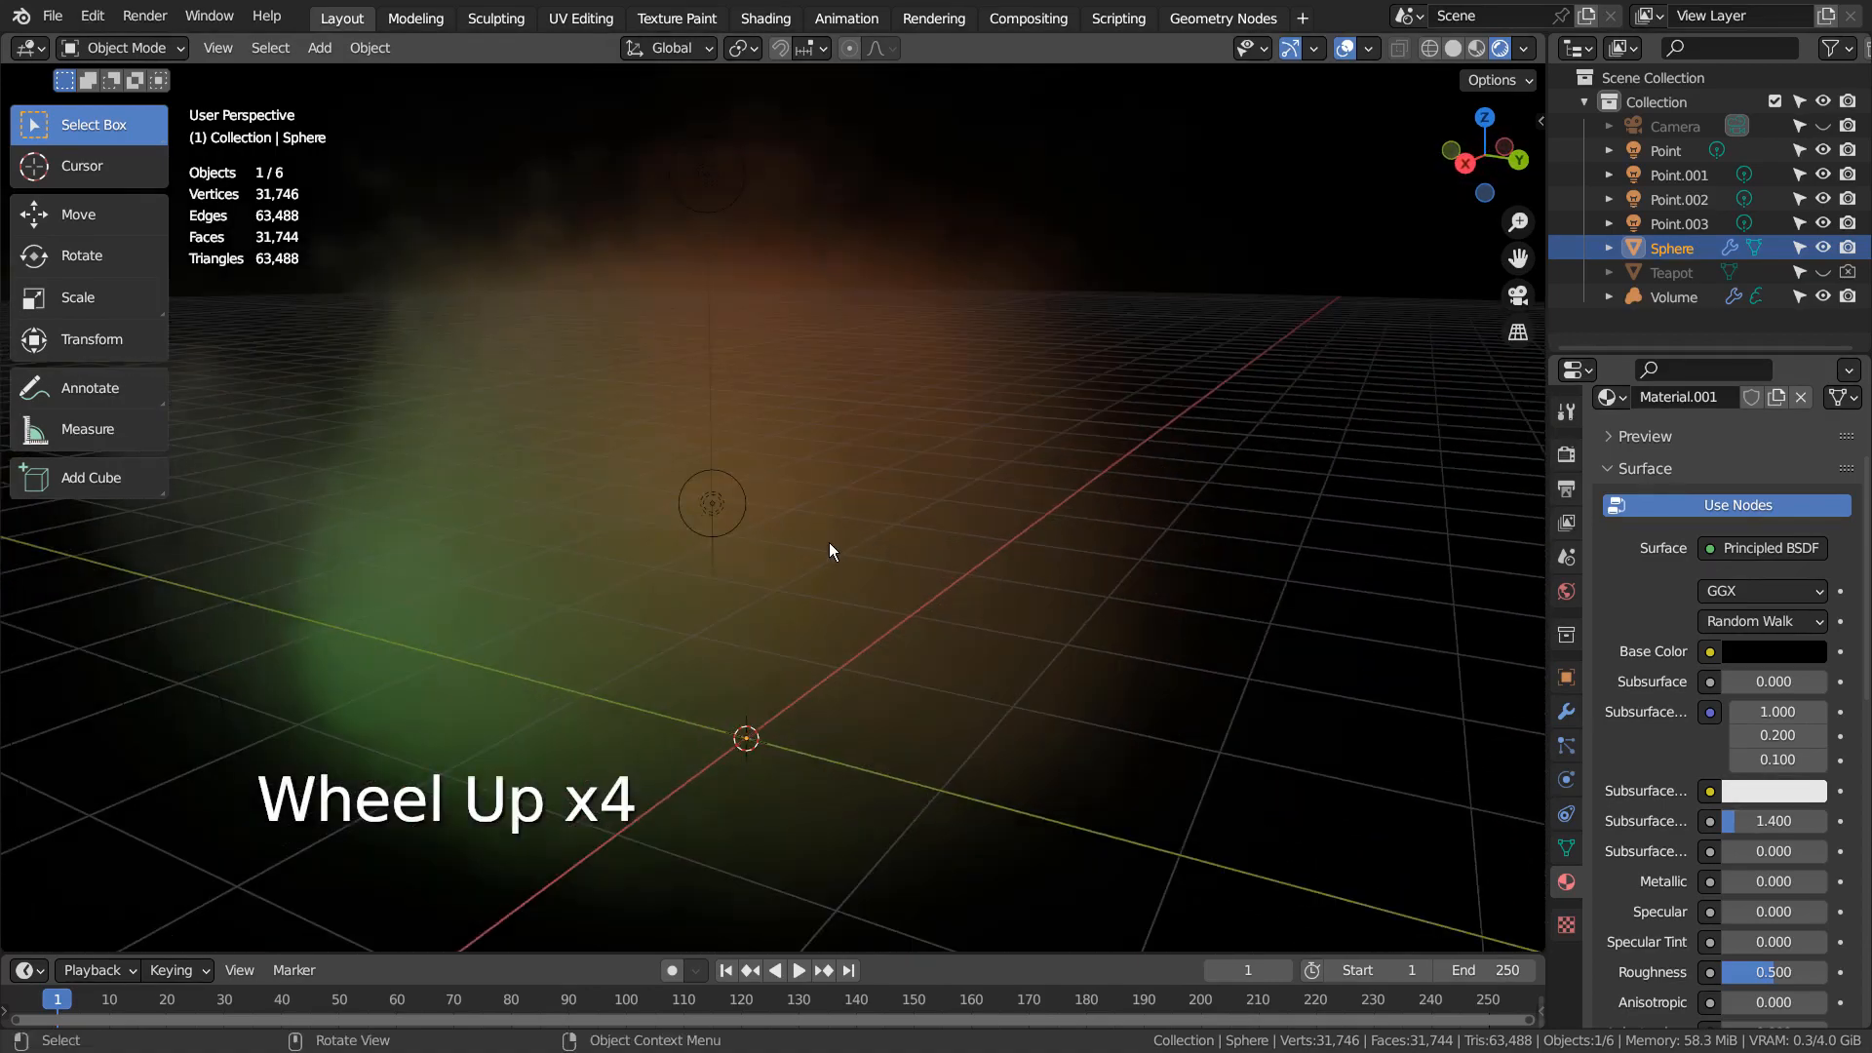
mouse_move(828, 542)
middle_mouse_down()
mouse_move(870, 502)
mouse_move(958, 470)
mouse_move(1537, 489)
mouse_move(144, 493)
mouse_move(113, 529)
mouse_move(1531, 531)
mouse_move(1052, 494)
mouse_move(1145, 550)
mouse_move(1476, 548)
mouse_move(92, 548)
mouse_move(812, 548)
middle_mouse_up()
scroll(242, 498, "up", 4)
scroll(1051, 493, "down", 5)
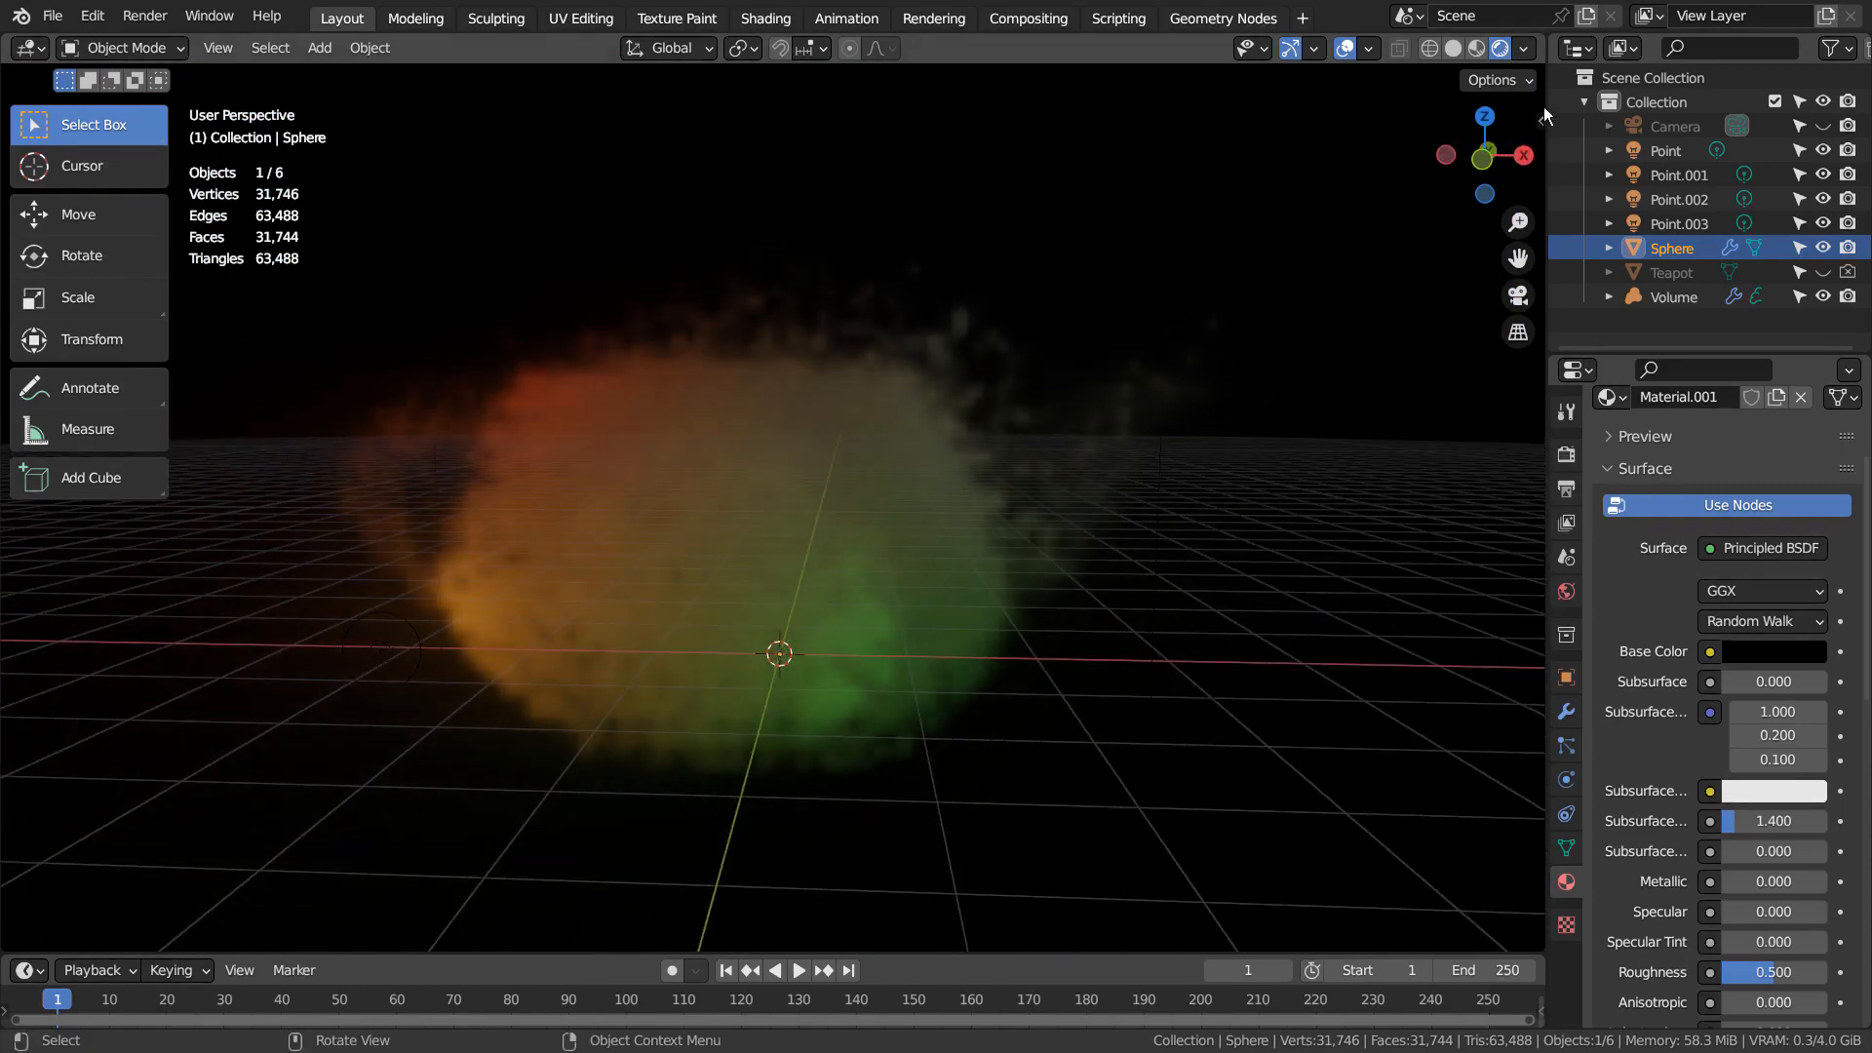
Switch the scene's render engine to Cycles
left_click(1566, 455)
scroll(1689, 482, "up", 5)
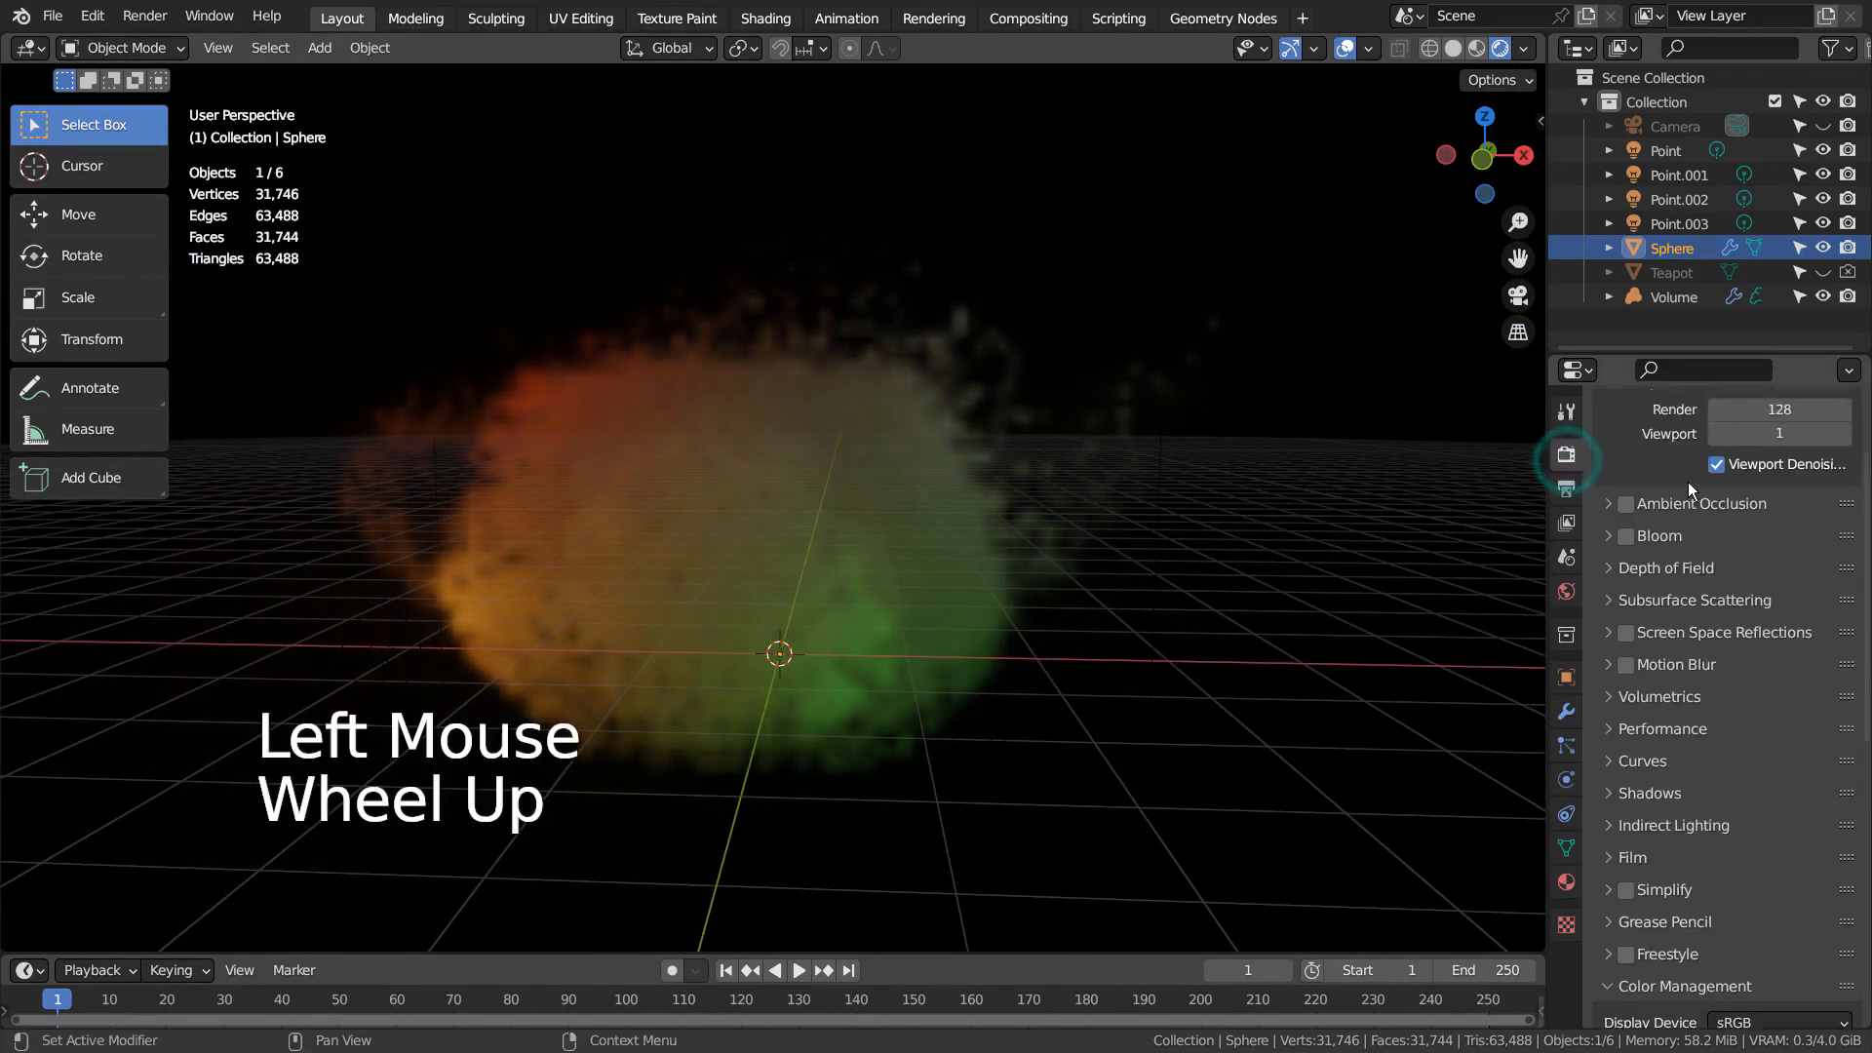
left_click(1784, 444)
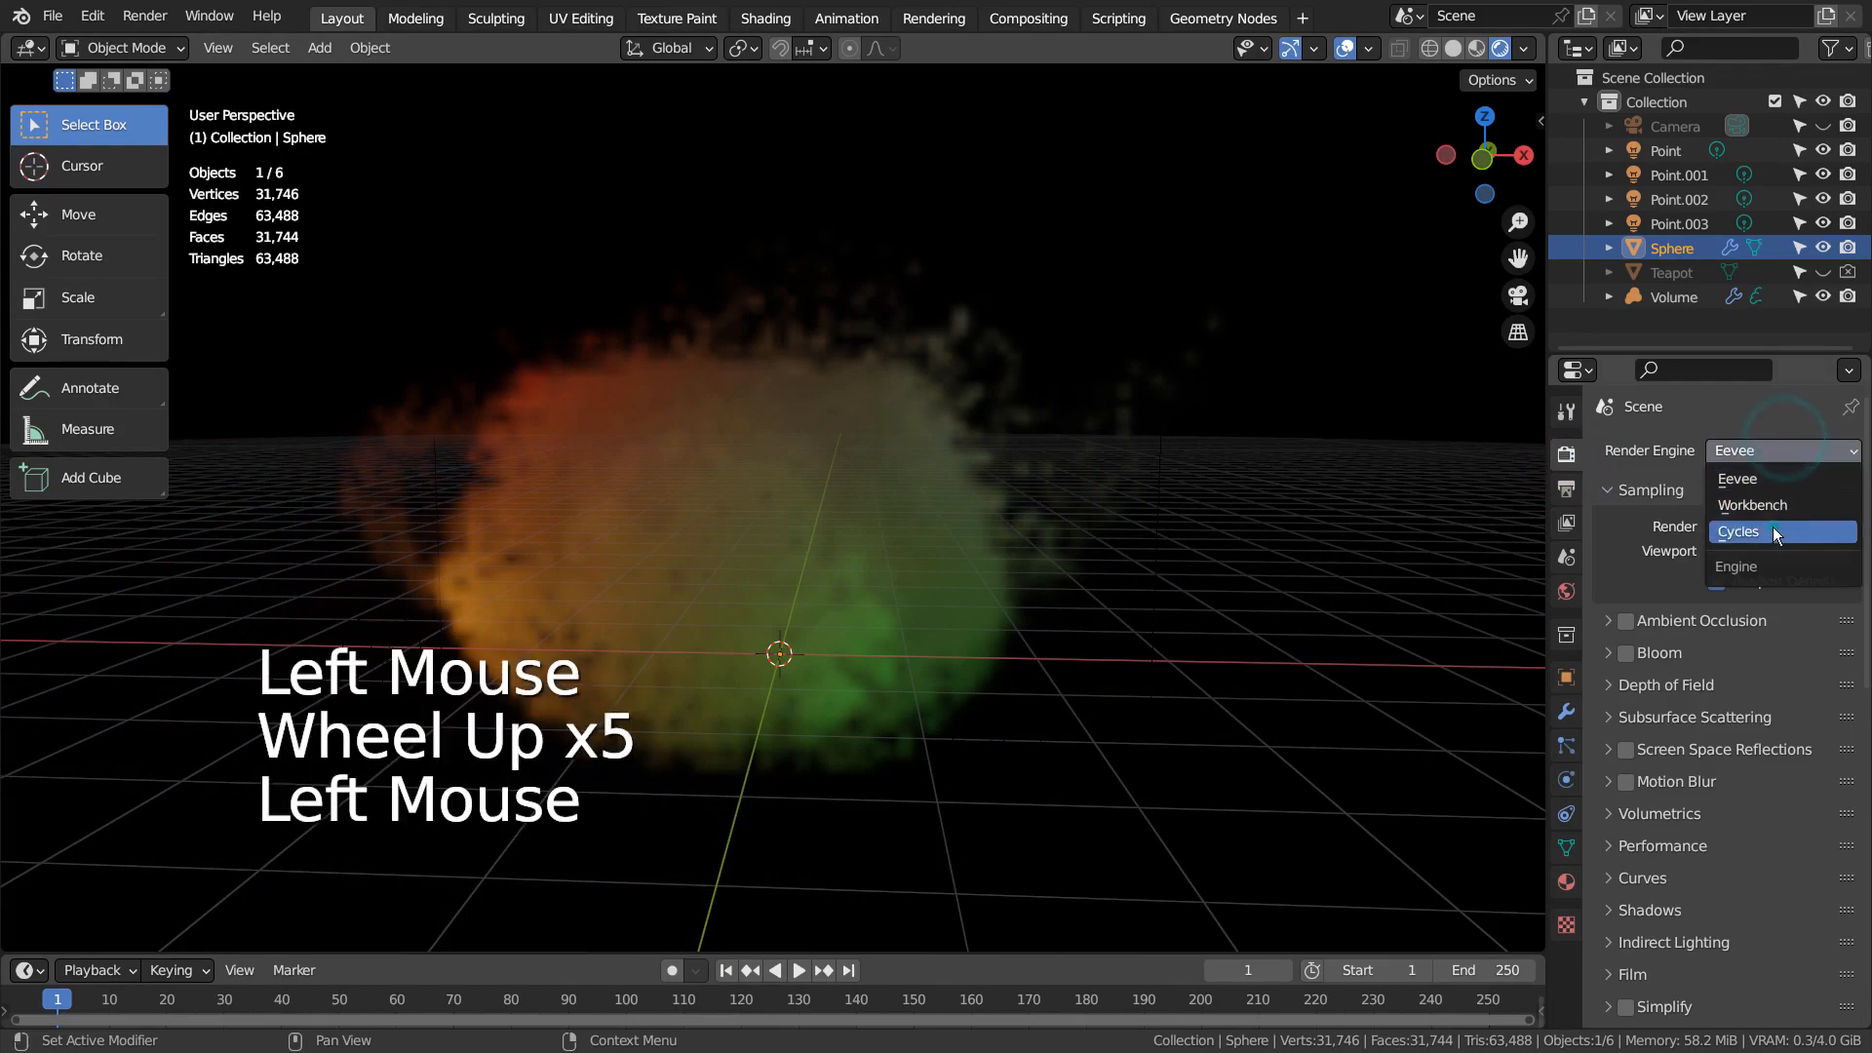
left_click(1773, 527)
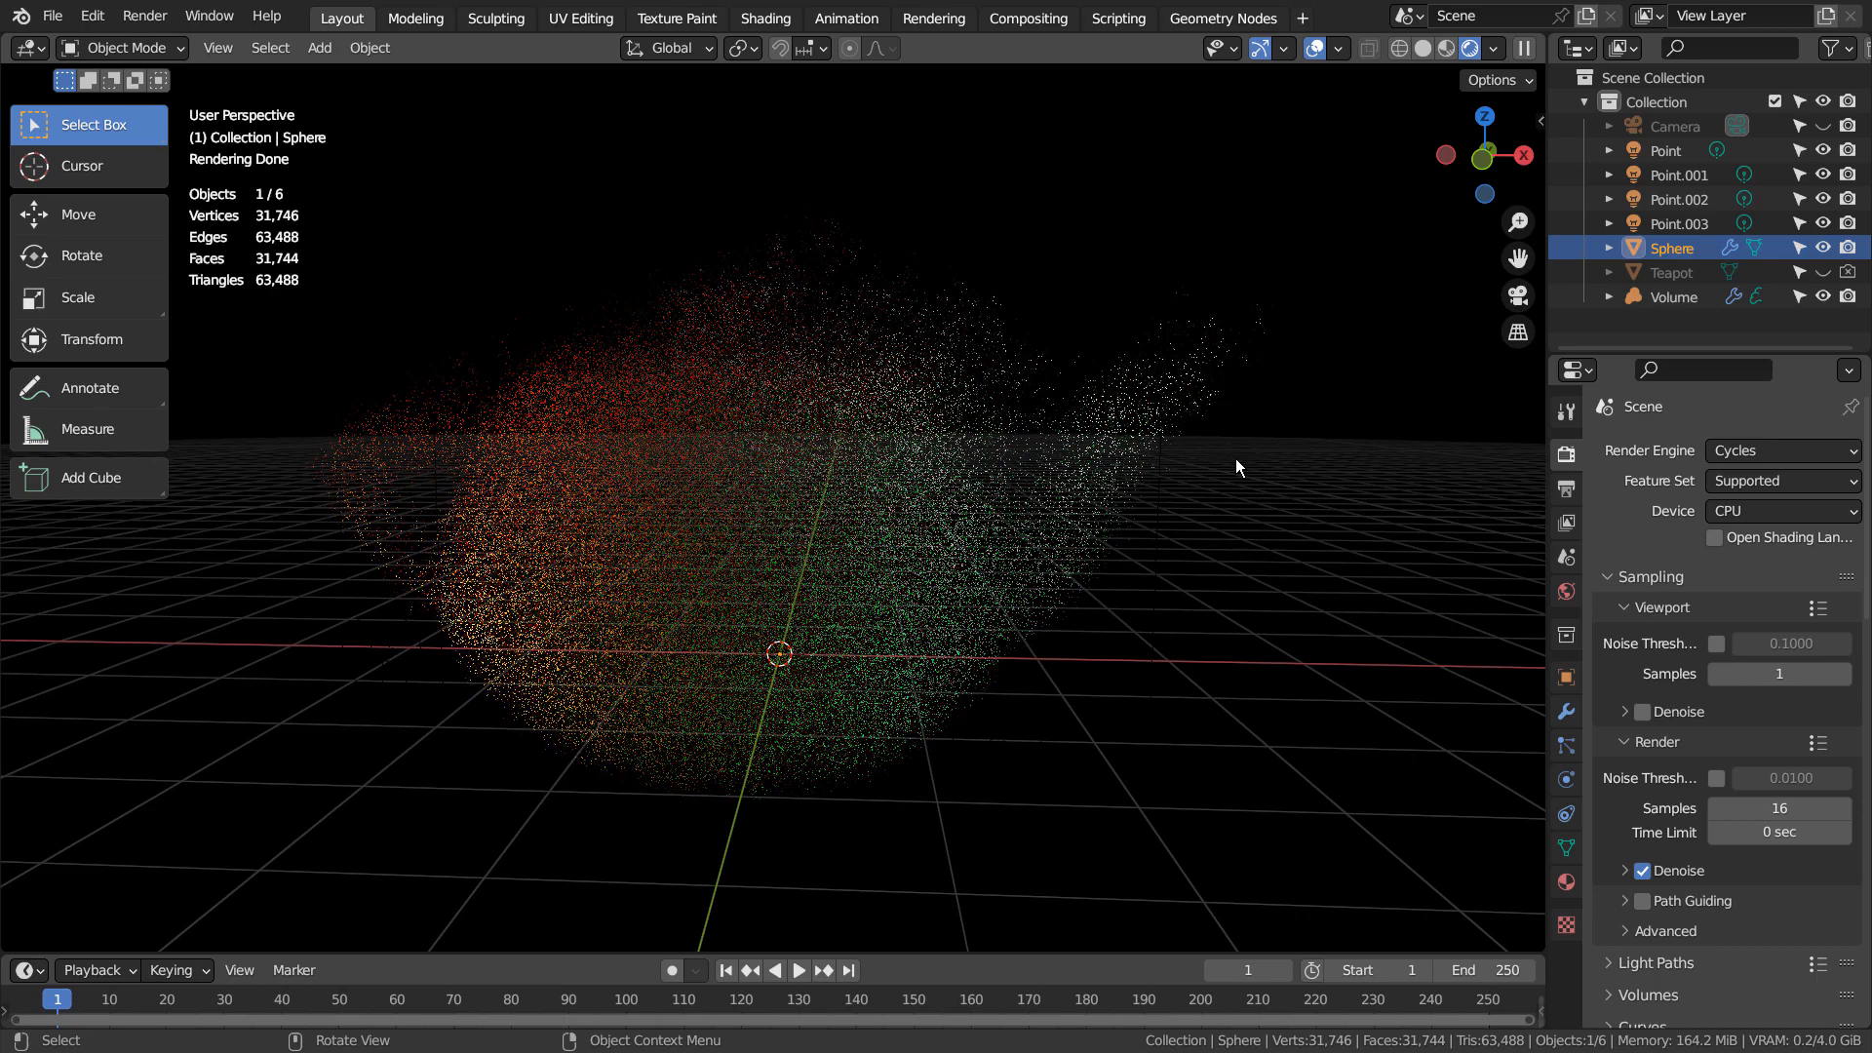
Set the output resolution scale to 25%
left_click(1567, 489)
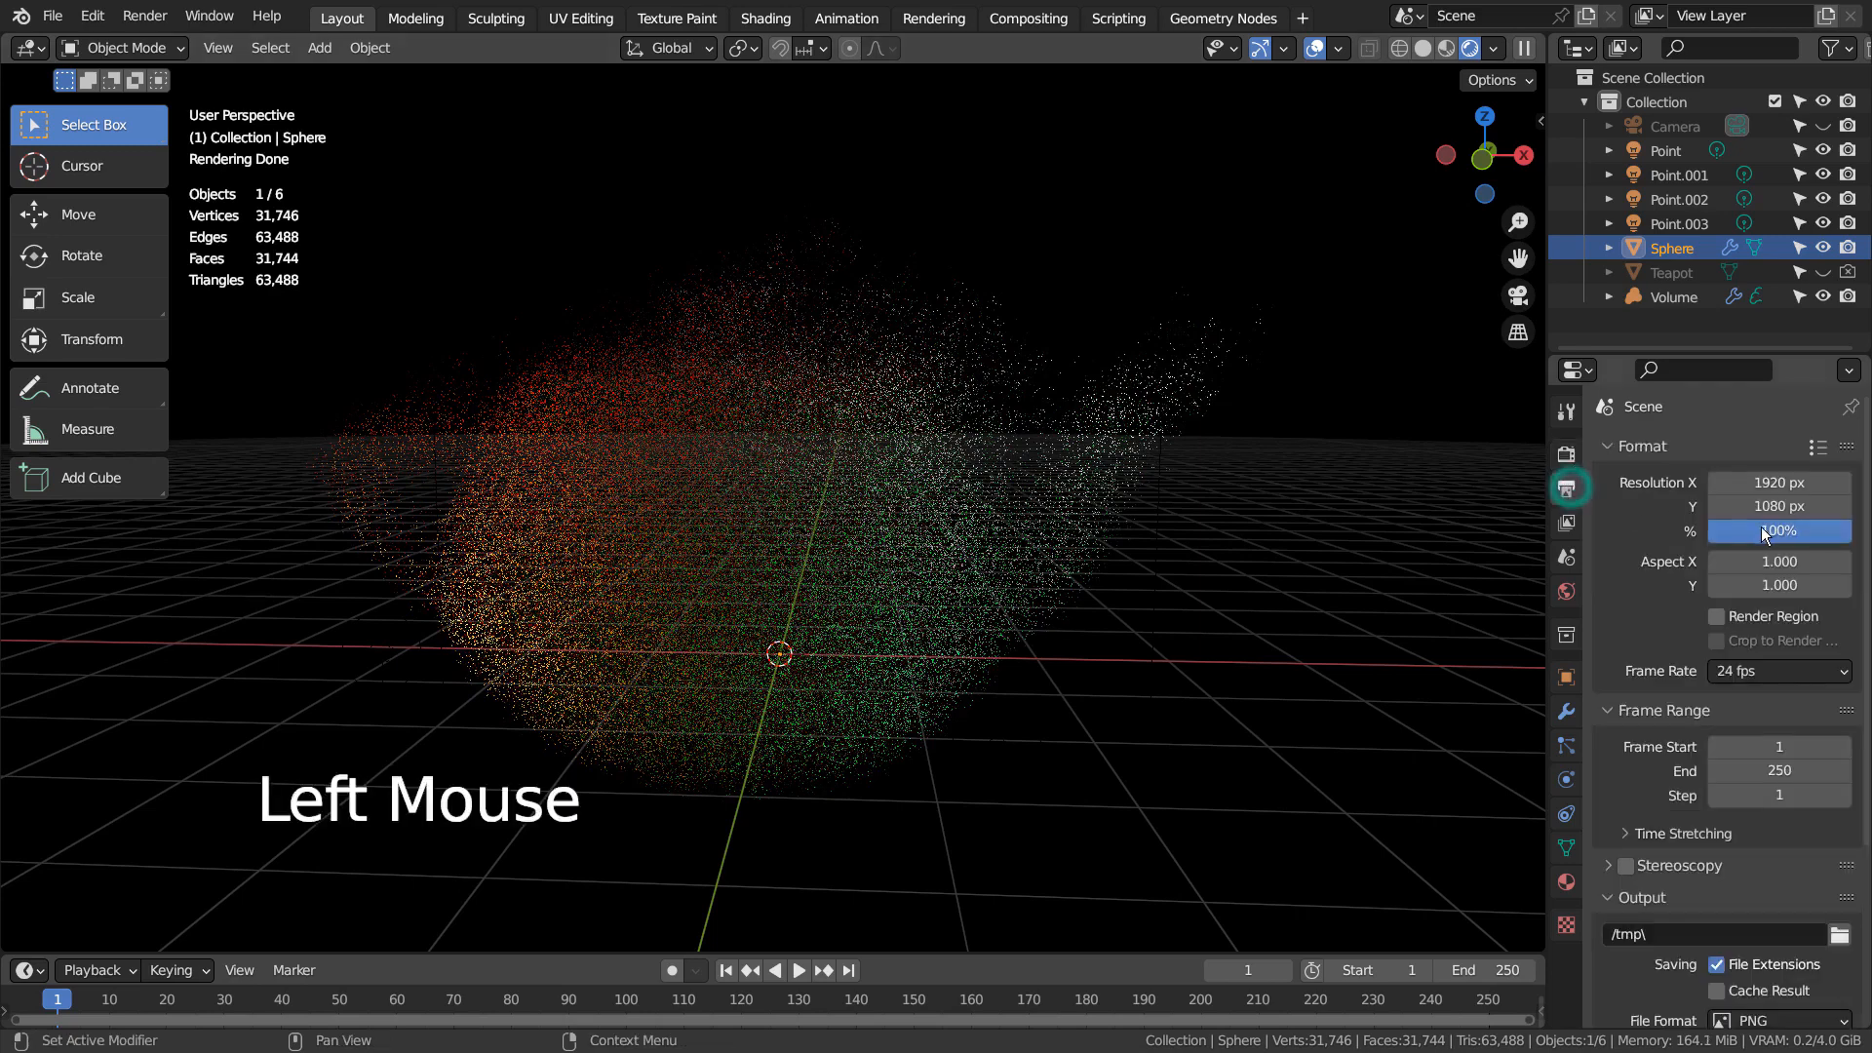
double_click(1768, 529)
type("25")
key("Return")
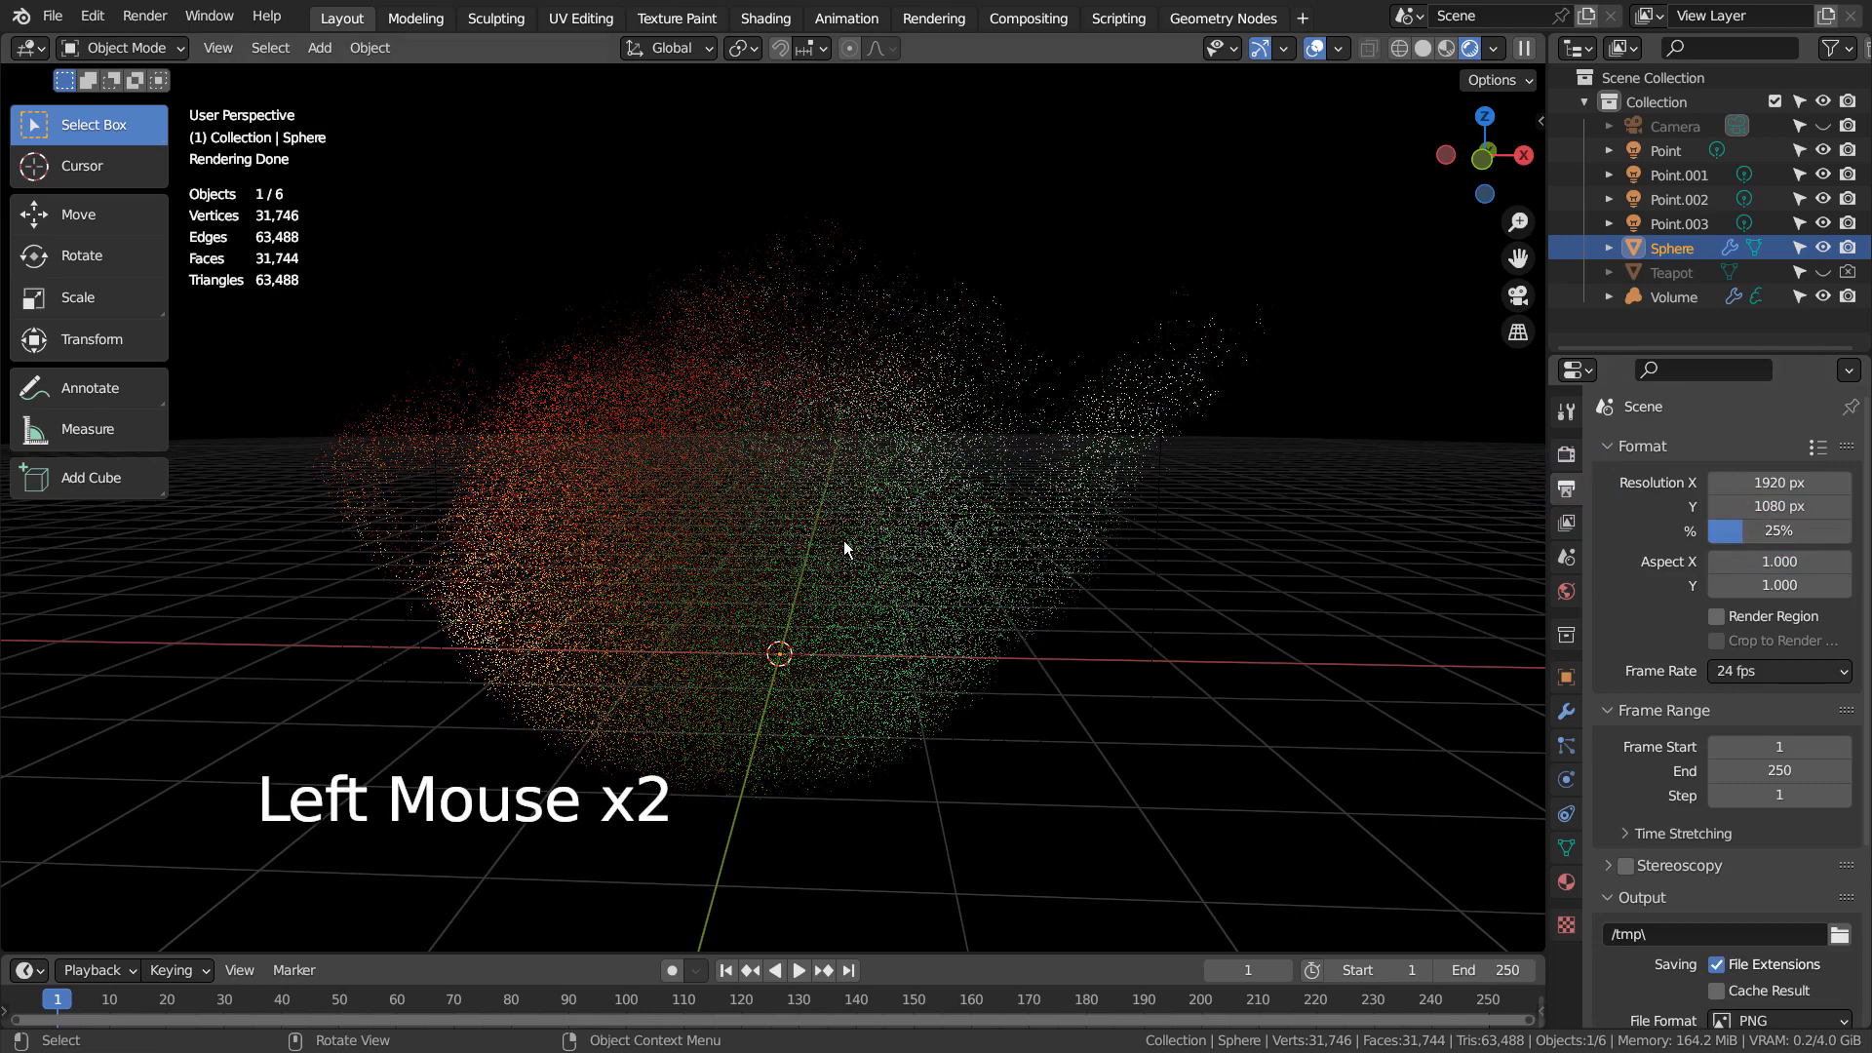
Render a test image of the volumetric teapot, inspect it in the maximized render window, and close it
key("F12")
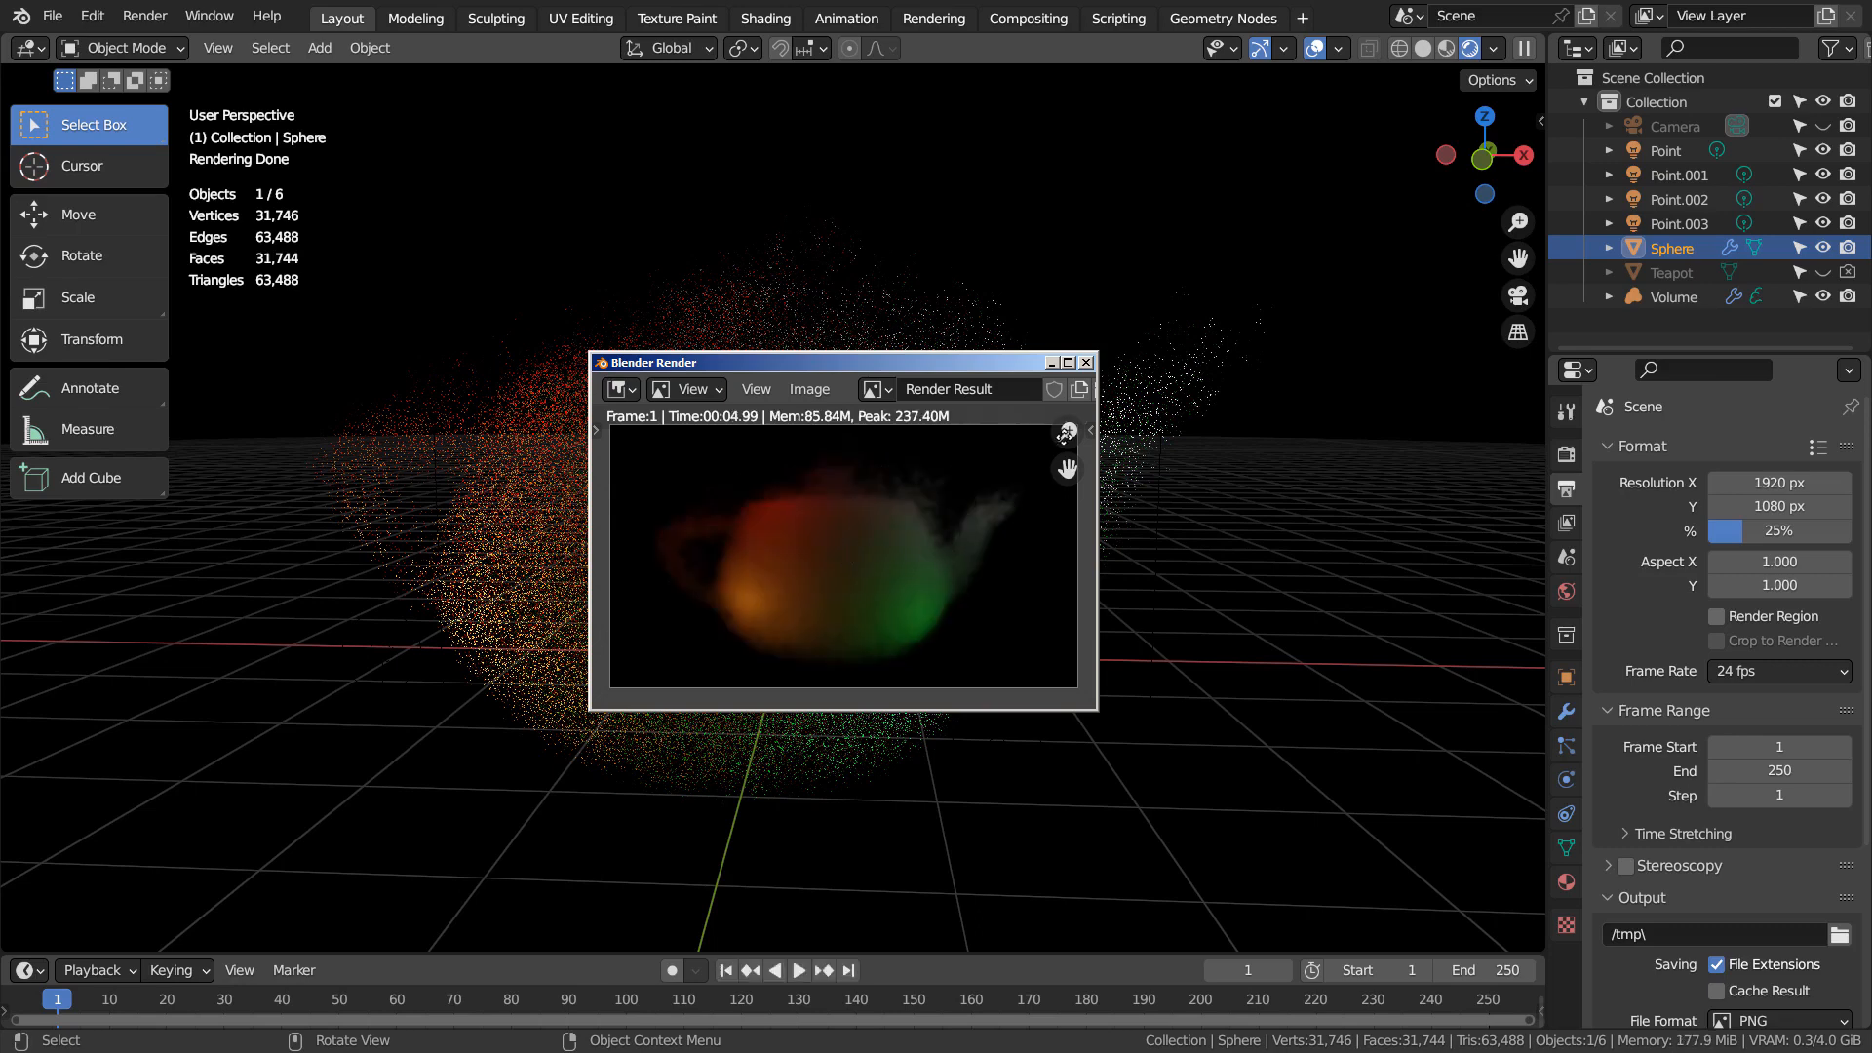
left_click(1067, 361)
scroll(963, 542, "up", 8)
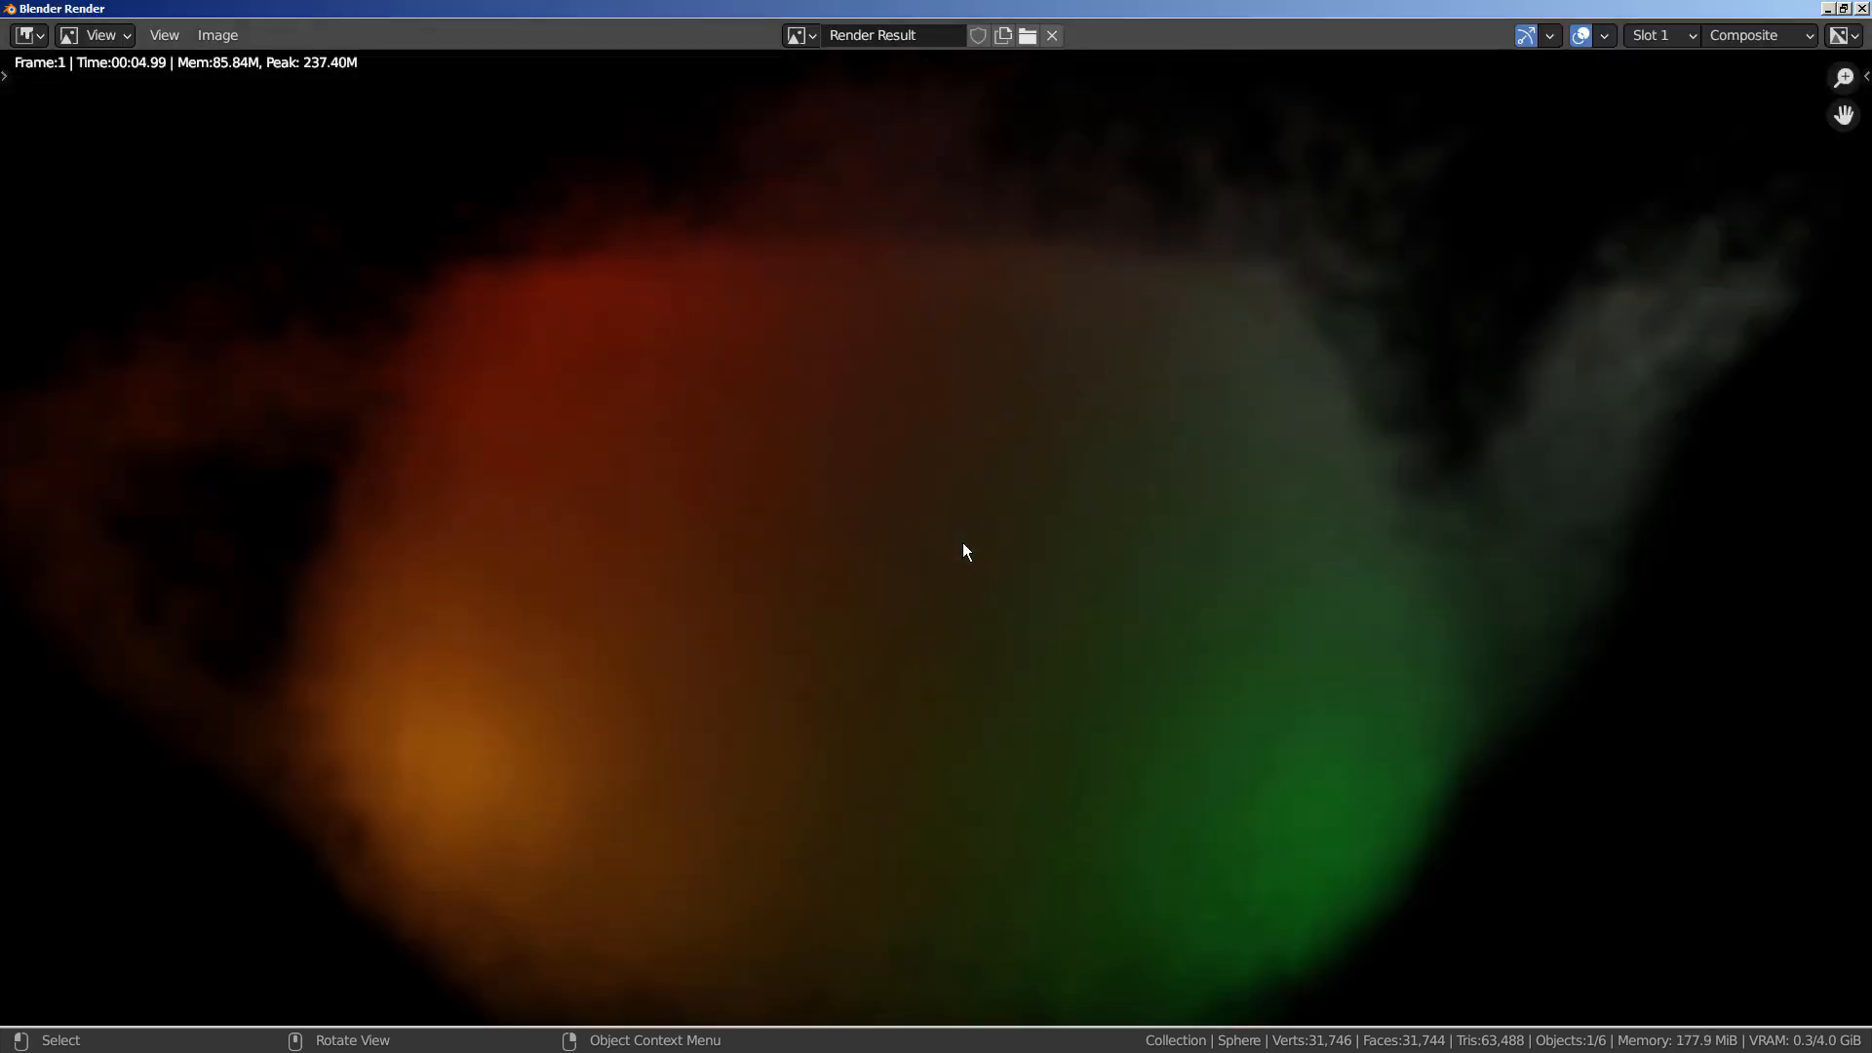
scroll(1138, 561, "down", 3)
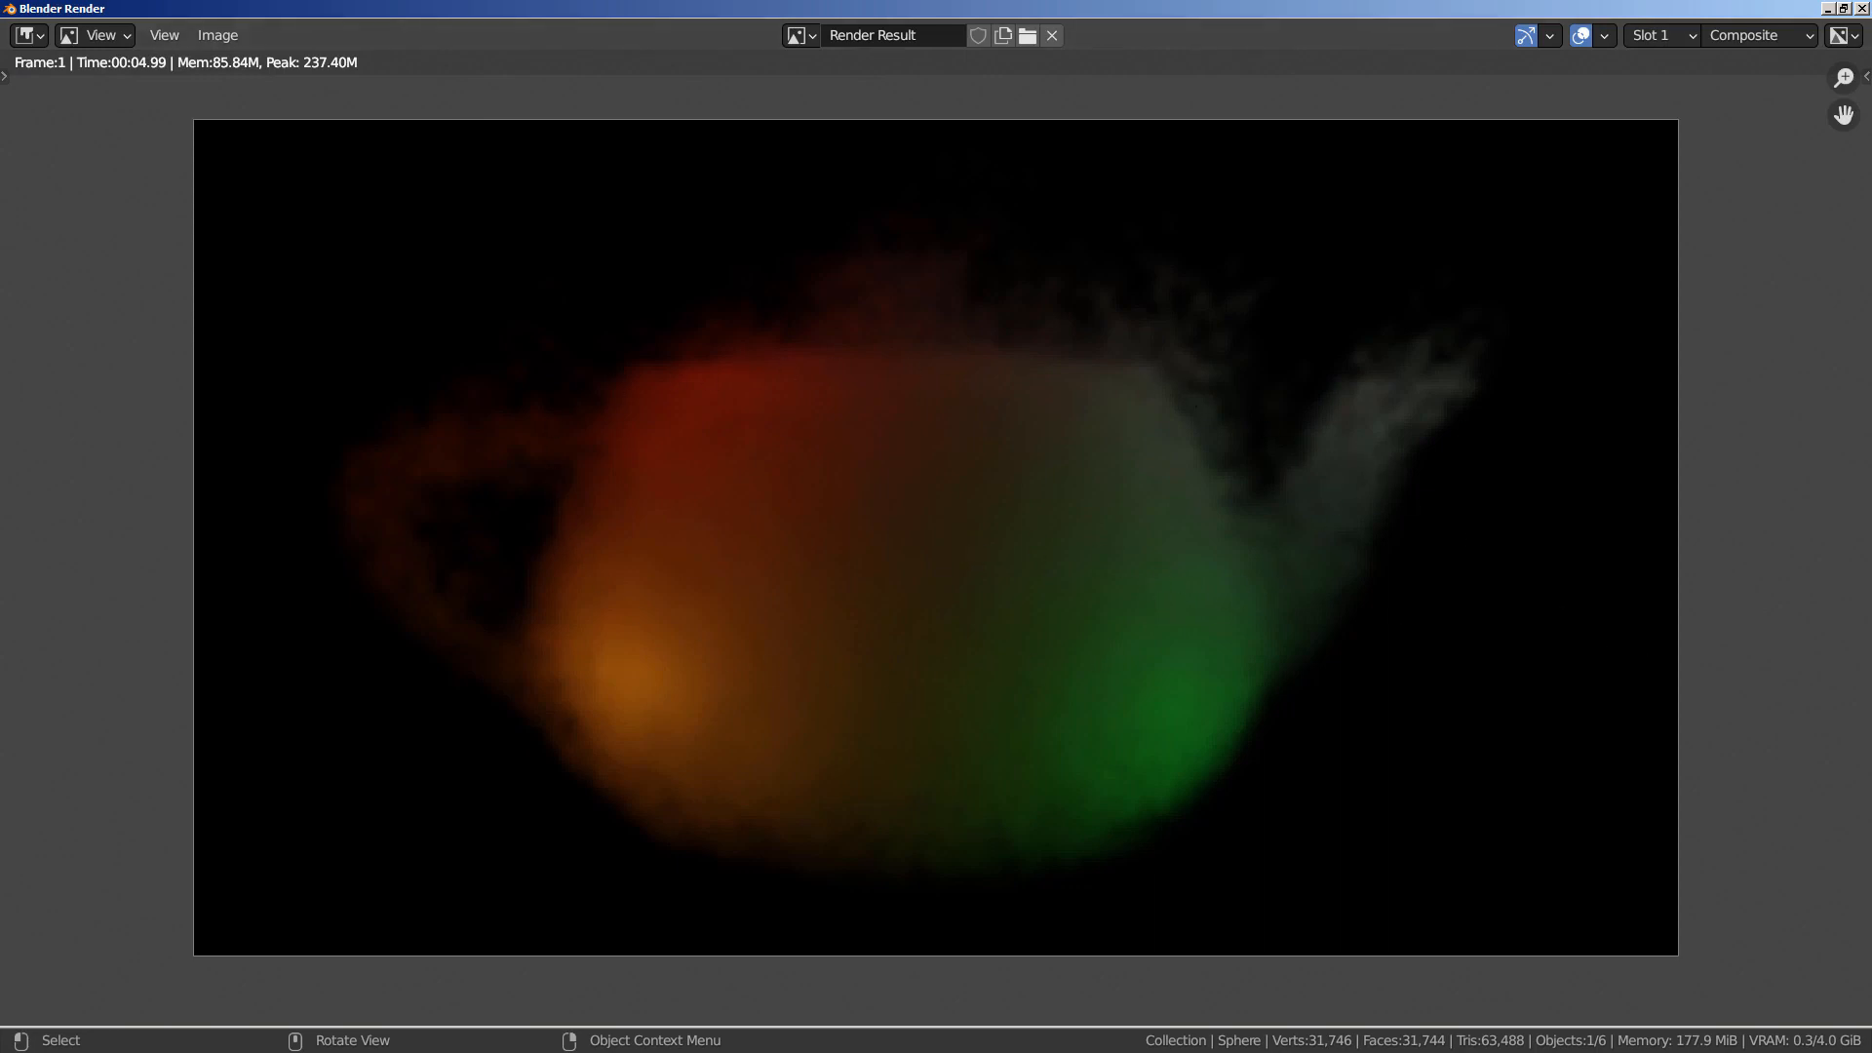
left_click(1863, 10)
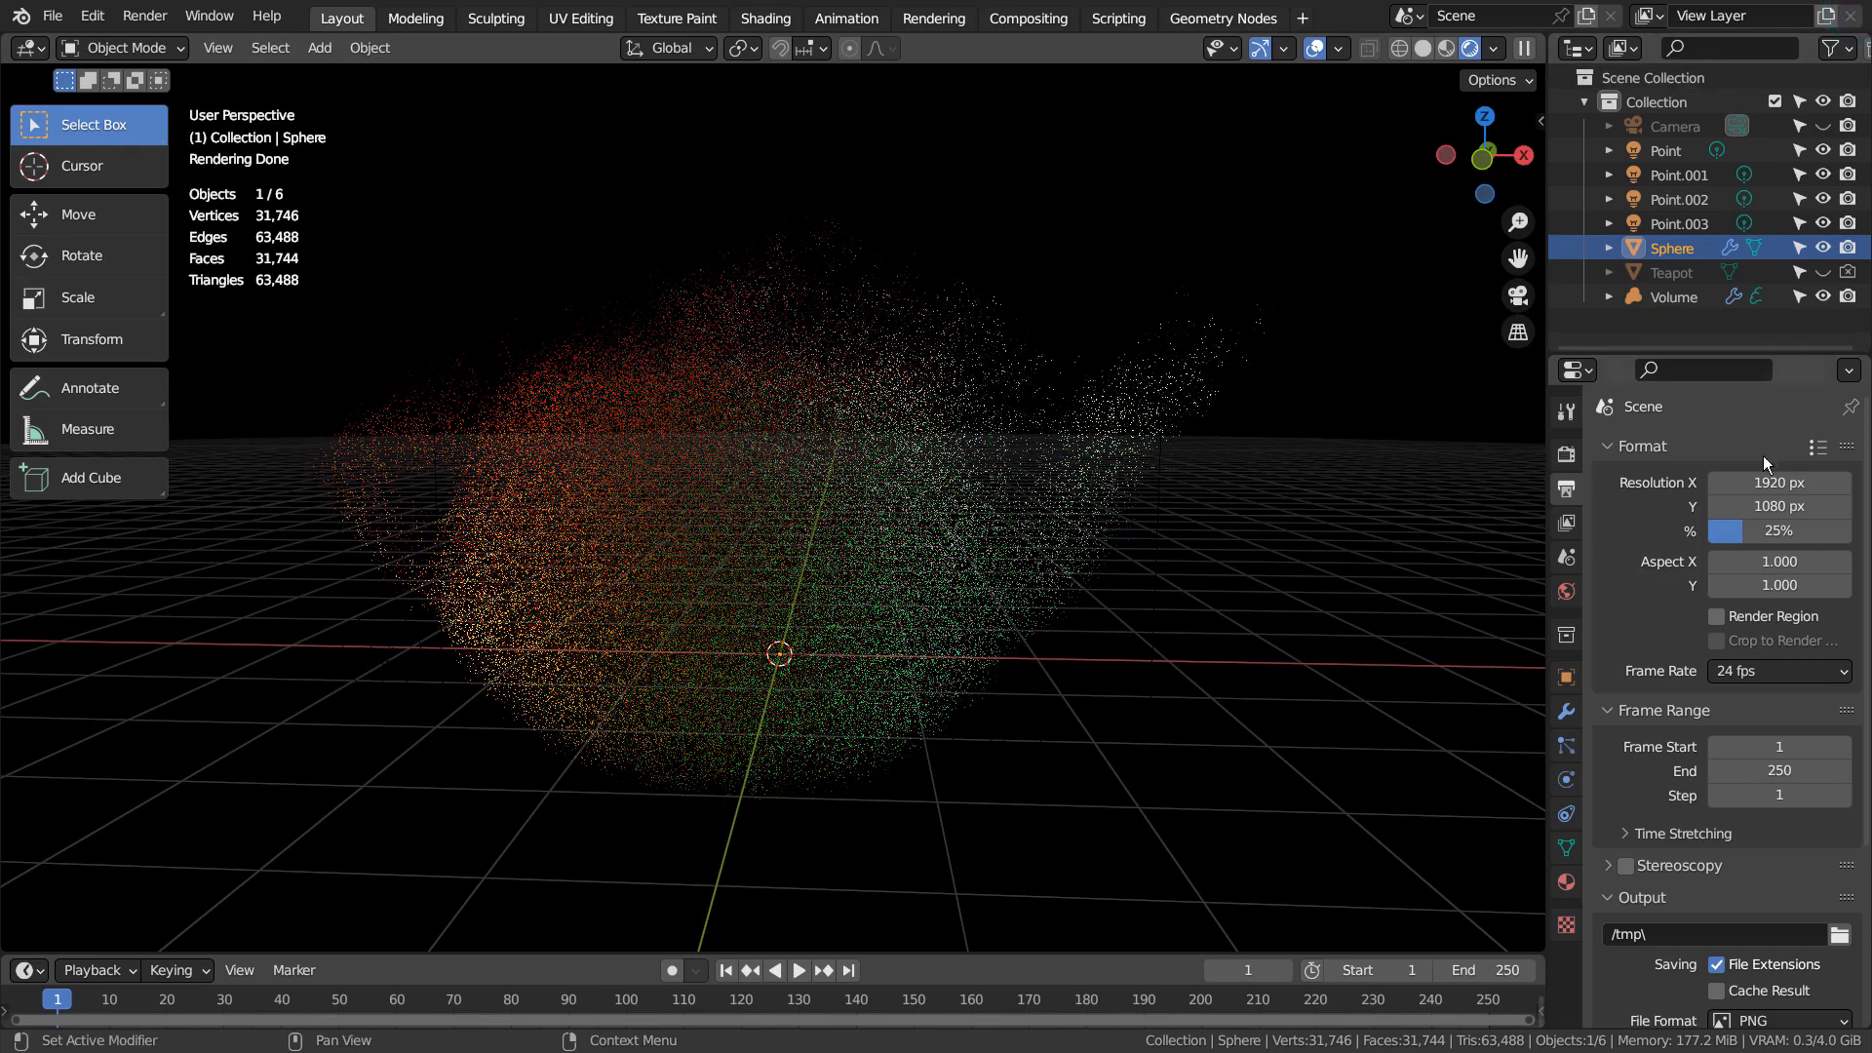
Set the output resolution scale back to 100%
scroll(1629, 519, "up", 2)
scroll(1631, 521, "up", 1)
left_click_drag(1740, 529, 1851, 530)
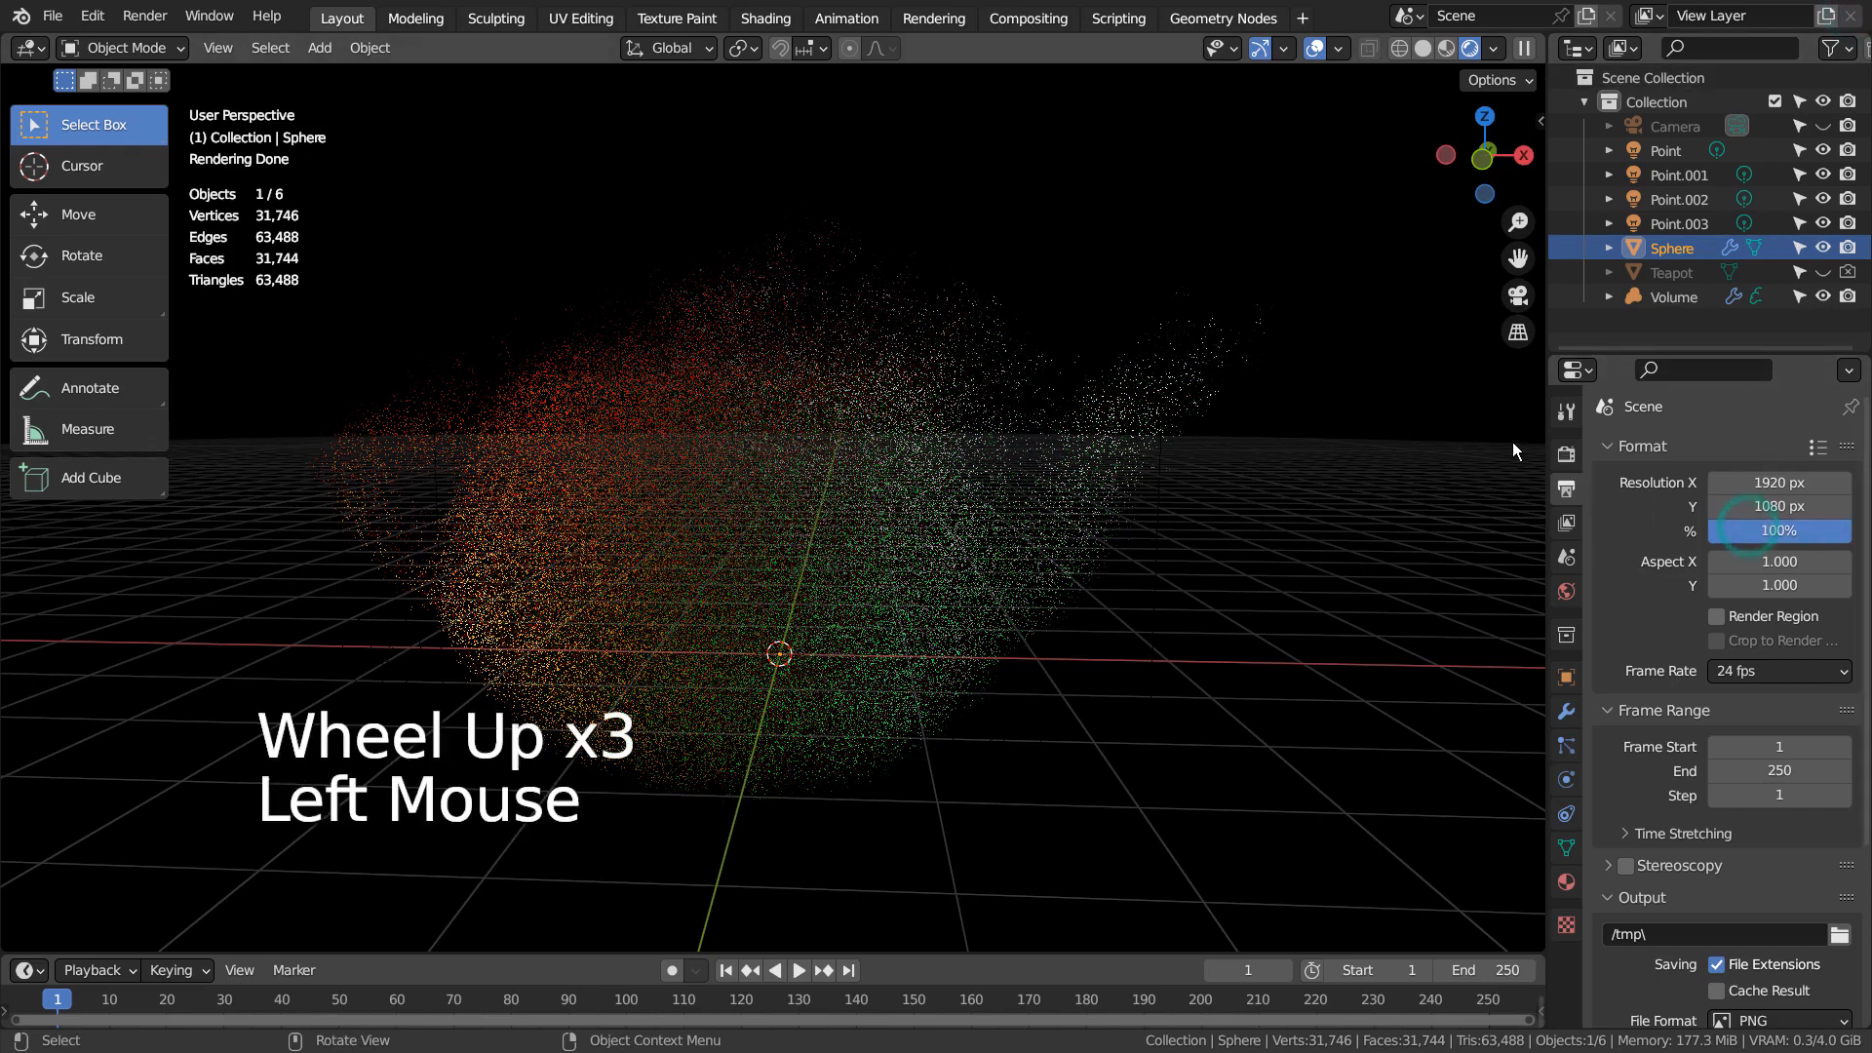
Switch the scene's render engine back to Eevee
left_click(1581, 453)
left_click(1570, 454)
left_click_drag(1792, 453, 1786, 472)
middle_click_drag(1331, 448, 815, 518)
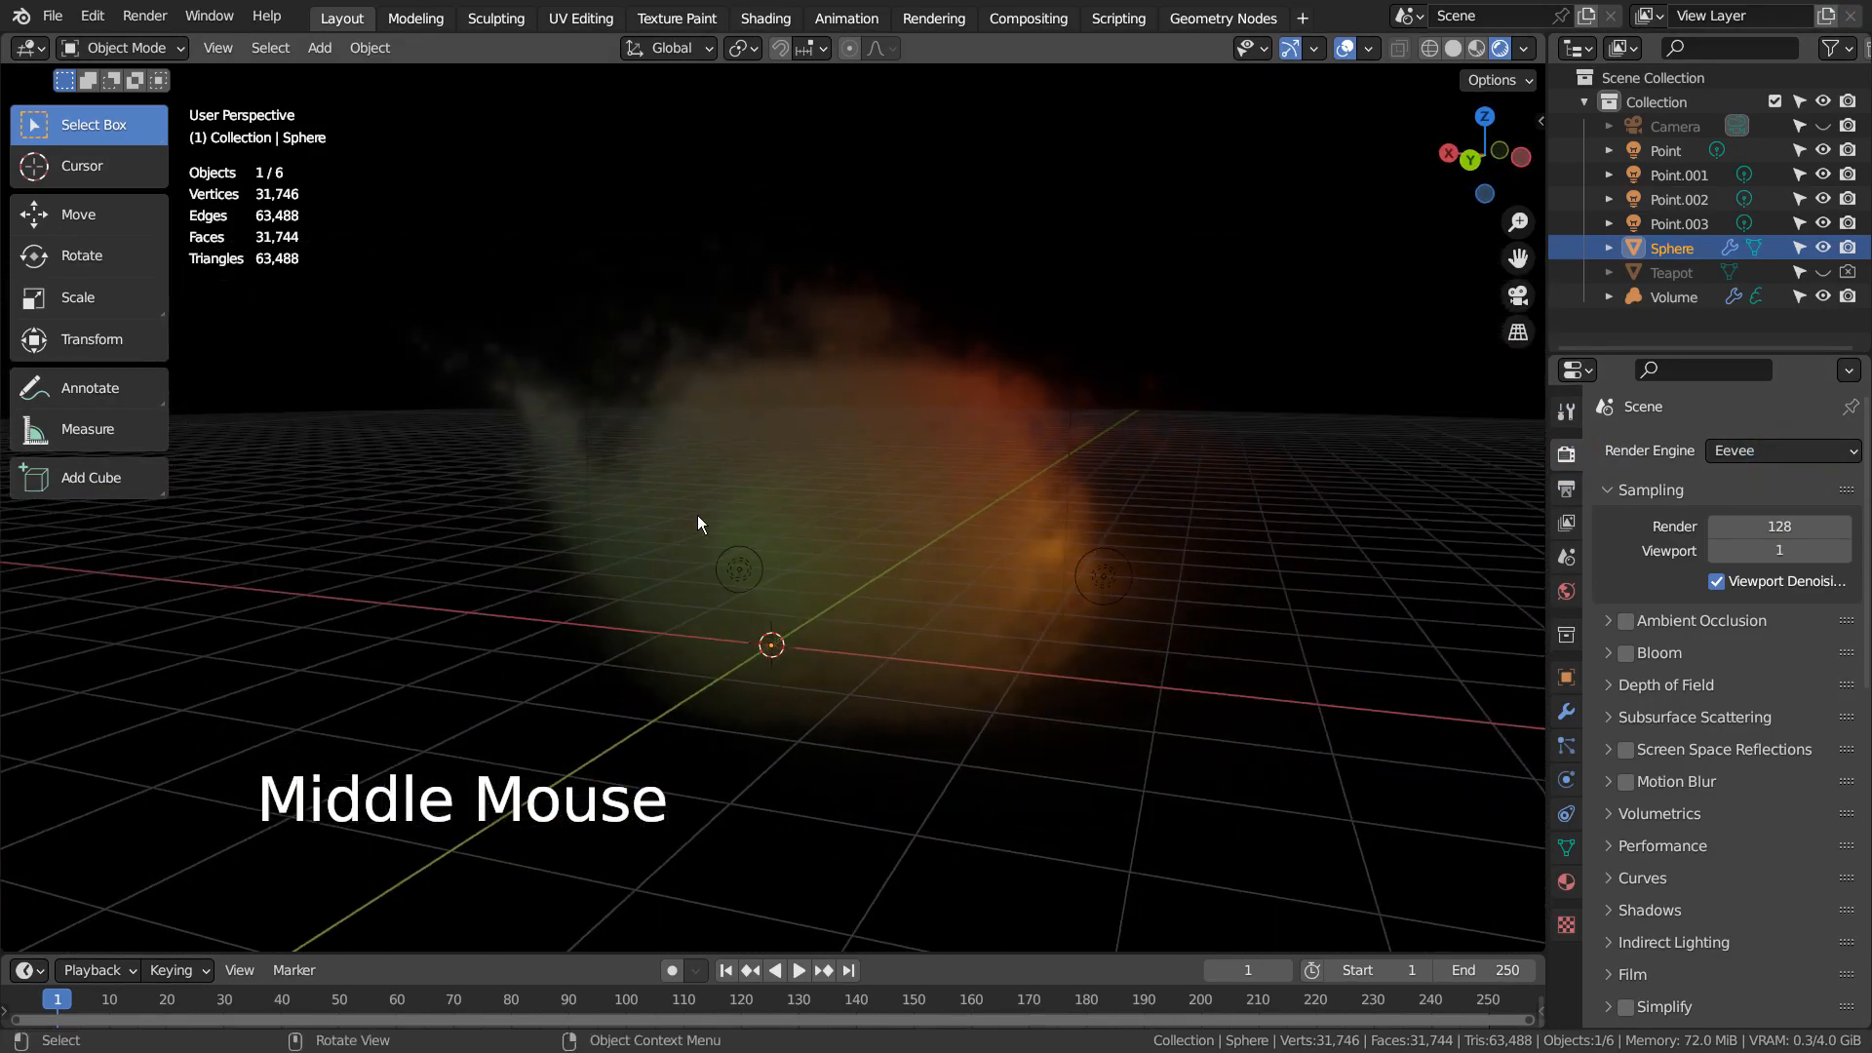
middle_click_drag(699, 523, 1325, 500)
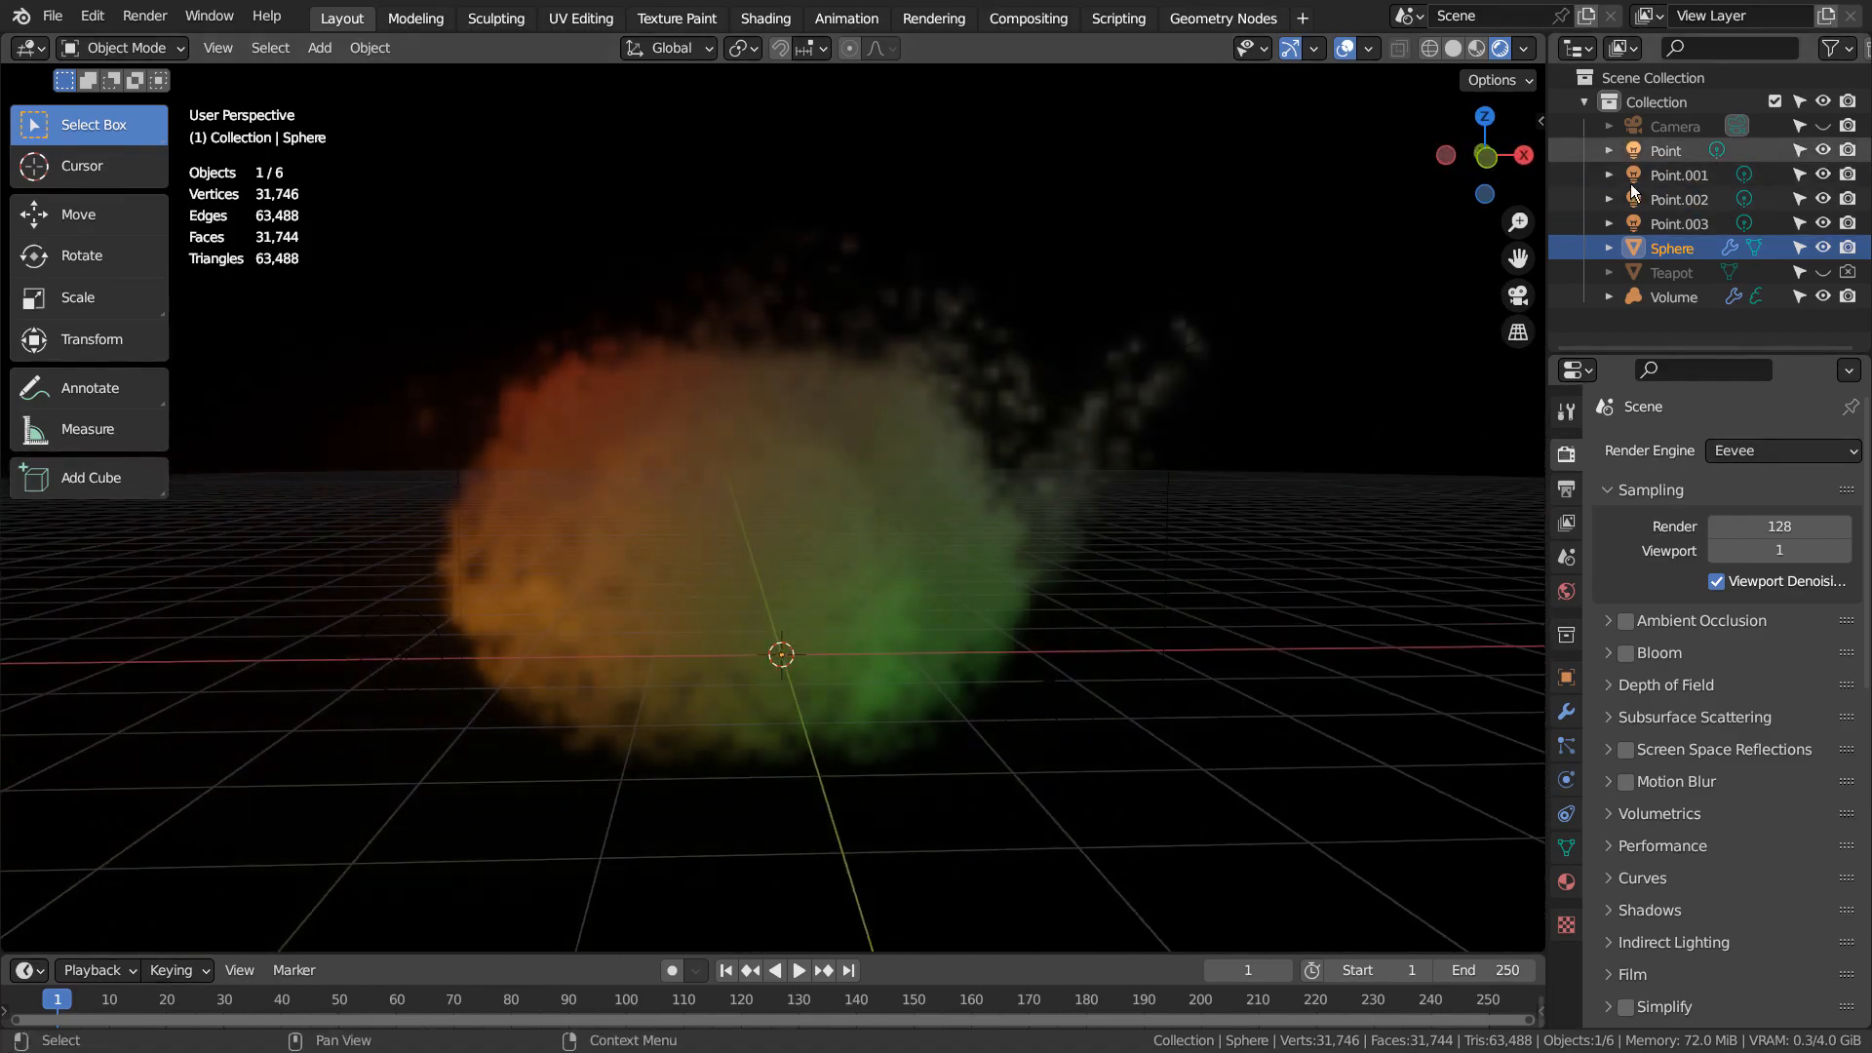
Toggle the Sphere's viewport visibility to compare the volume with and without it, both close up and from farther away
left_click(1822, 248)
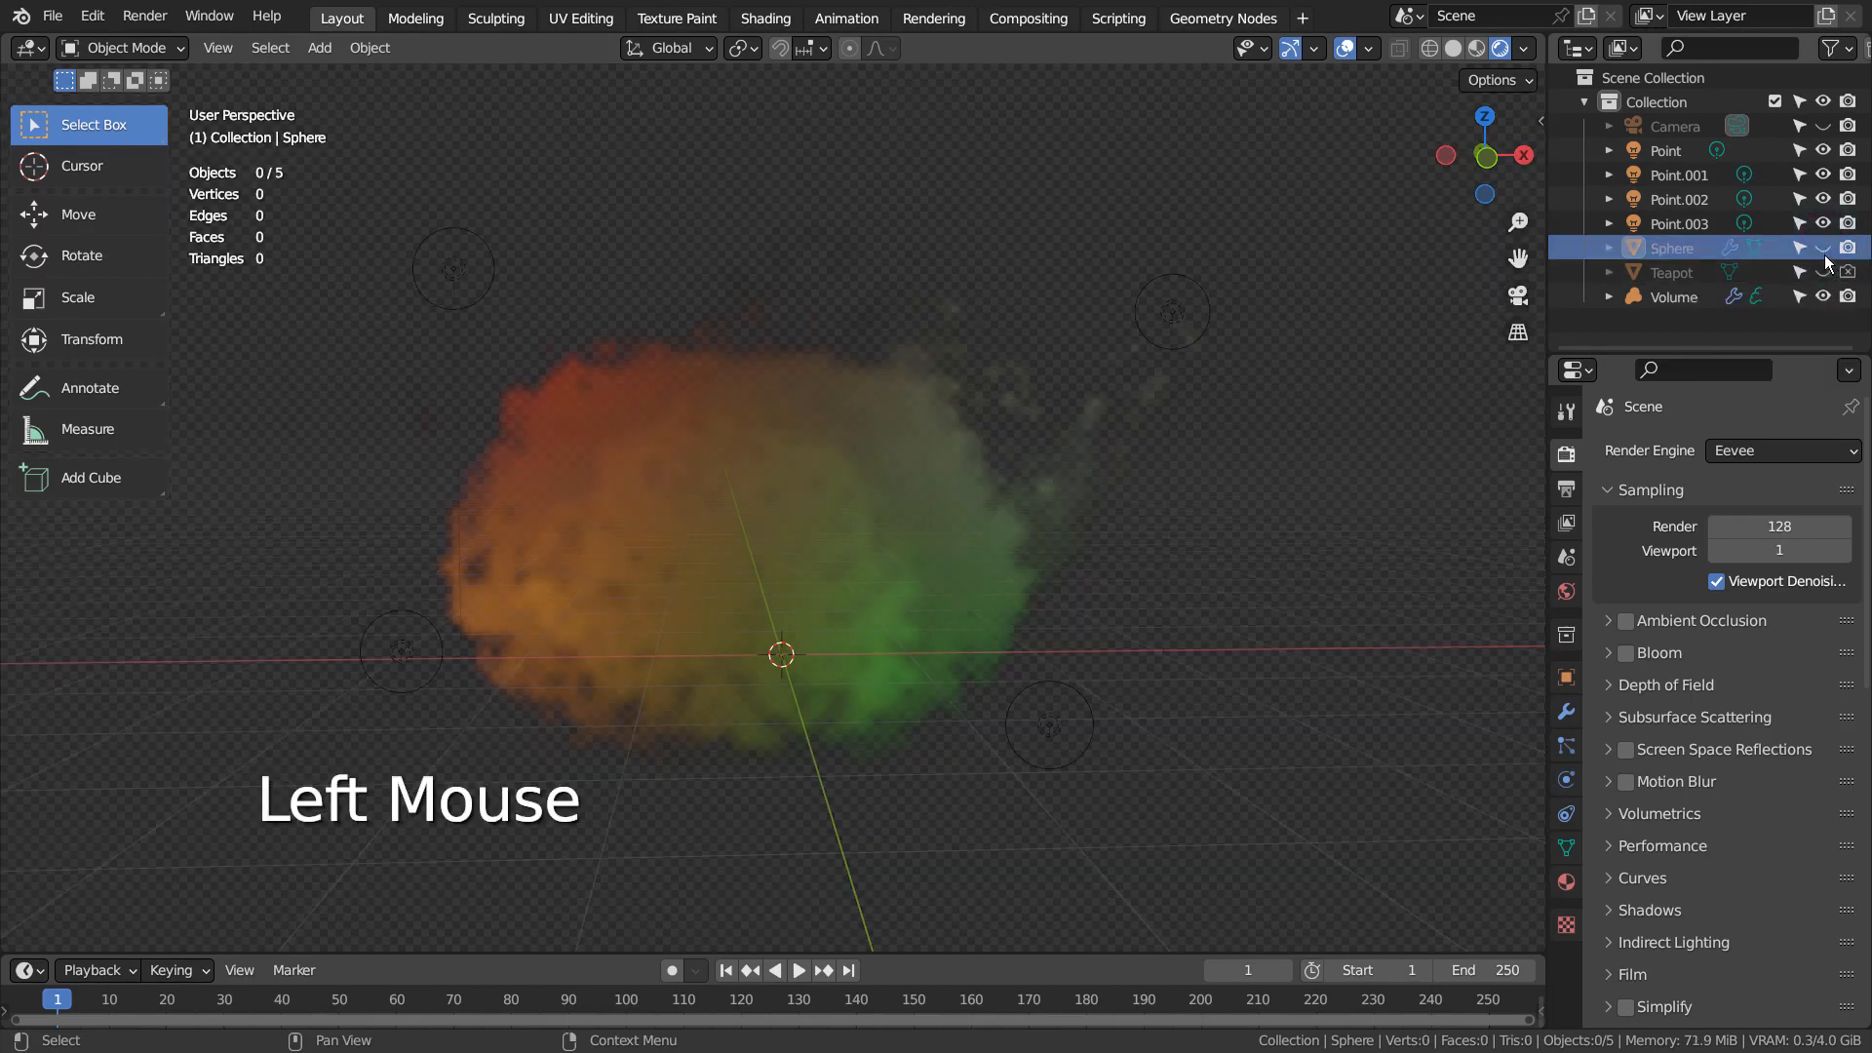
left_click(1823, 247)
left_click(1823, 248)
left_click(1822, 248)
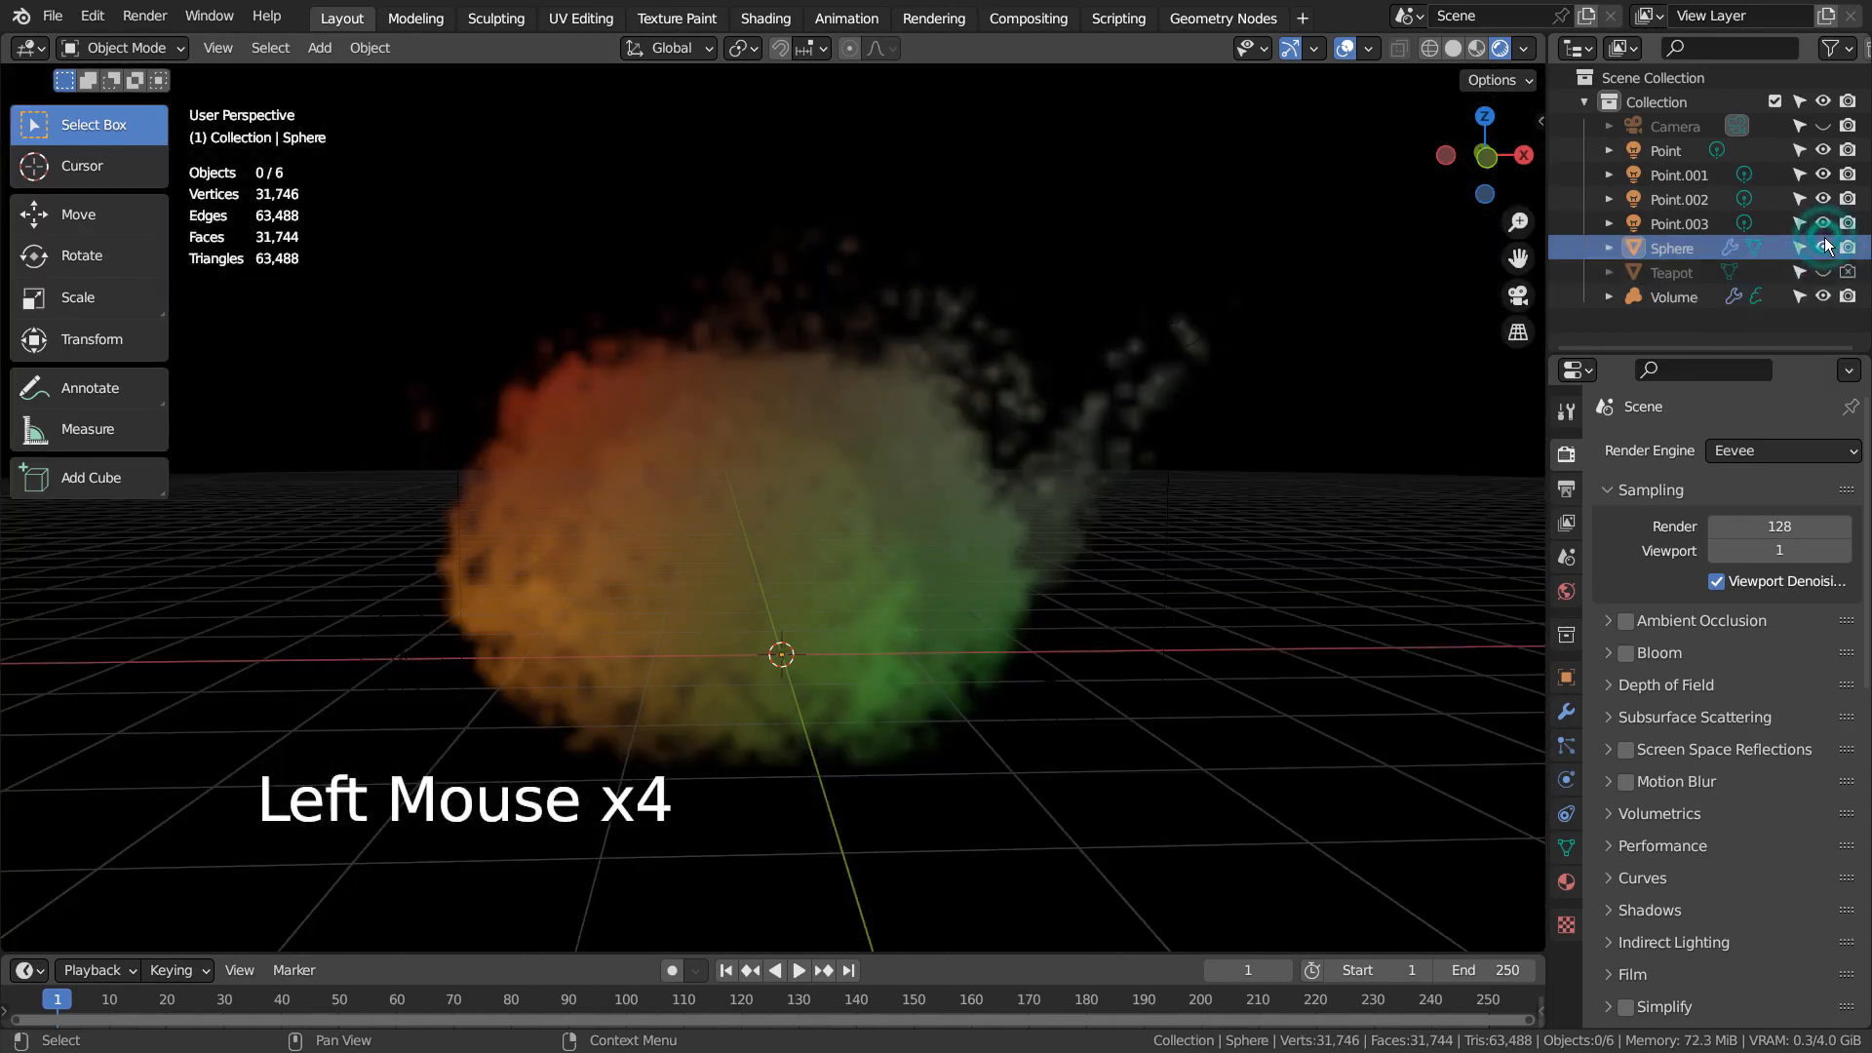
scroll(1167, 565, "down", 3)
scroll(1166, 558, "down", 5)
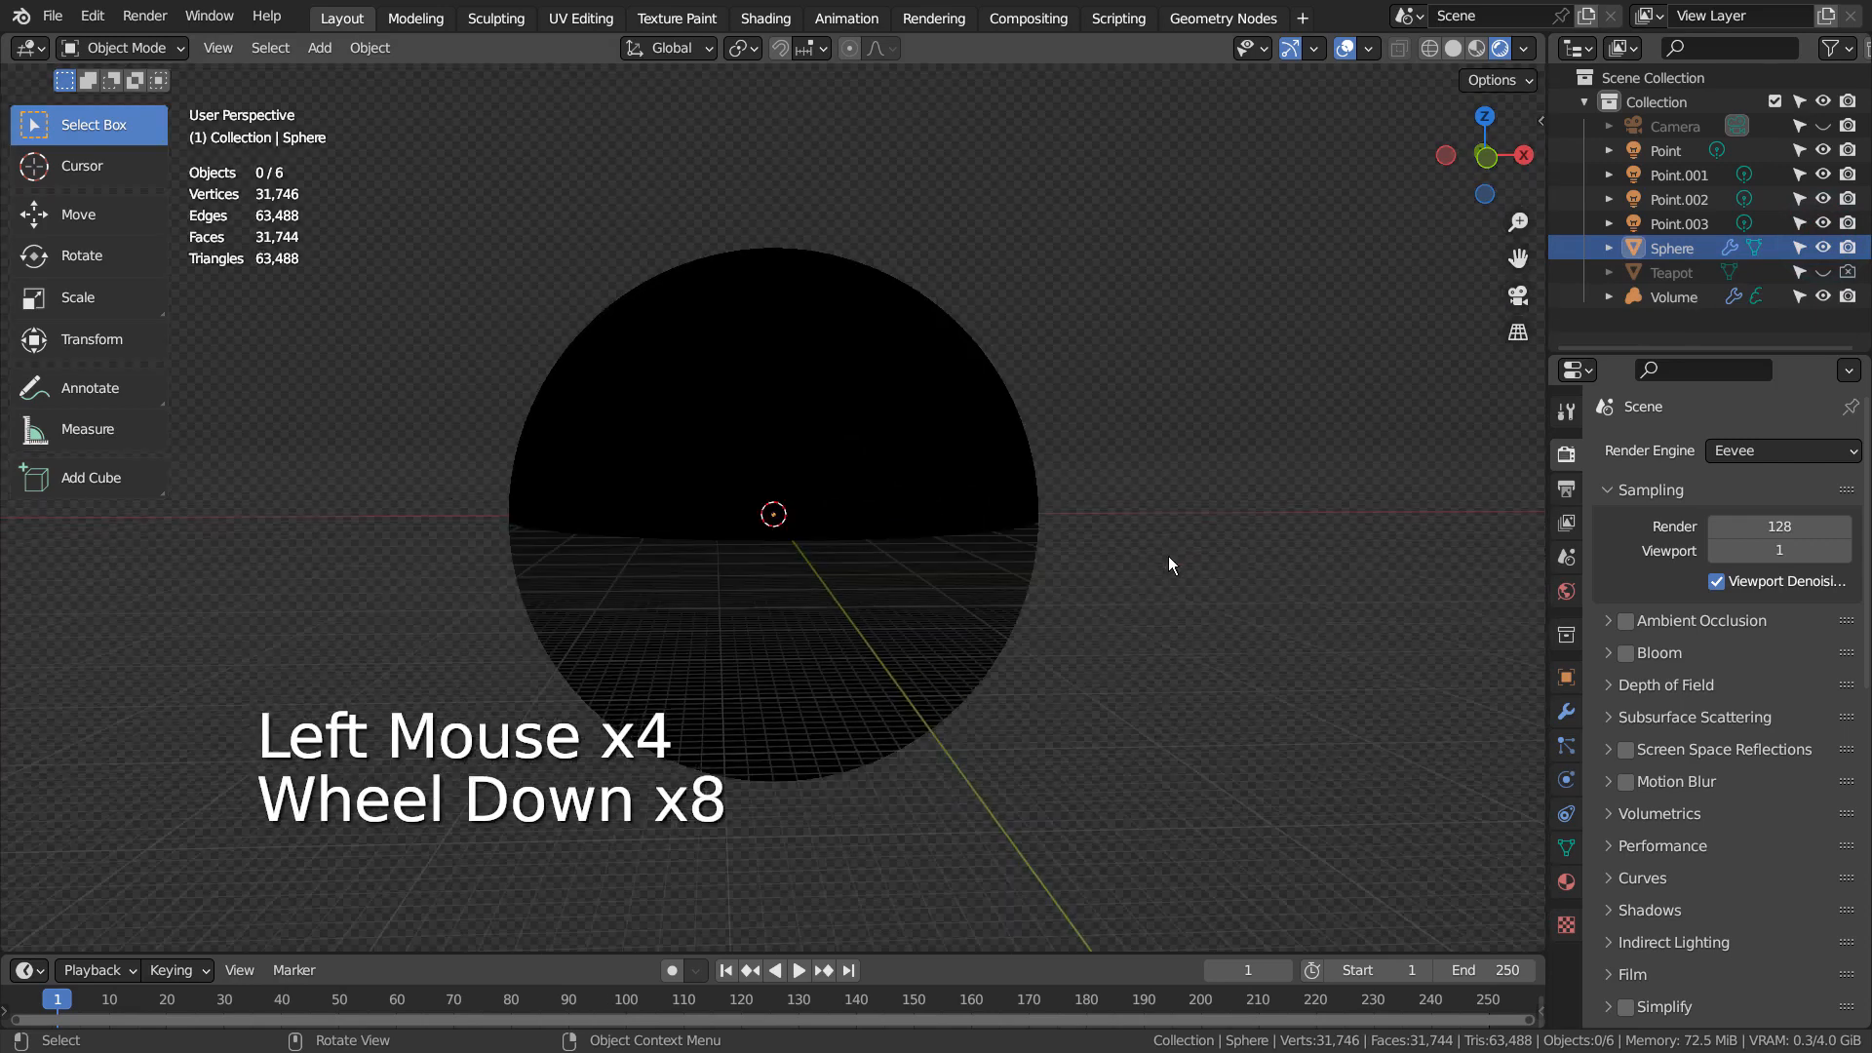
left_click(1825, 250)
left_click(1825, 250)
scroll(1129, 454, "up", 7)
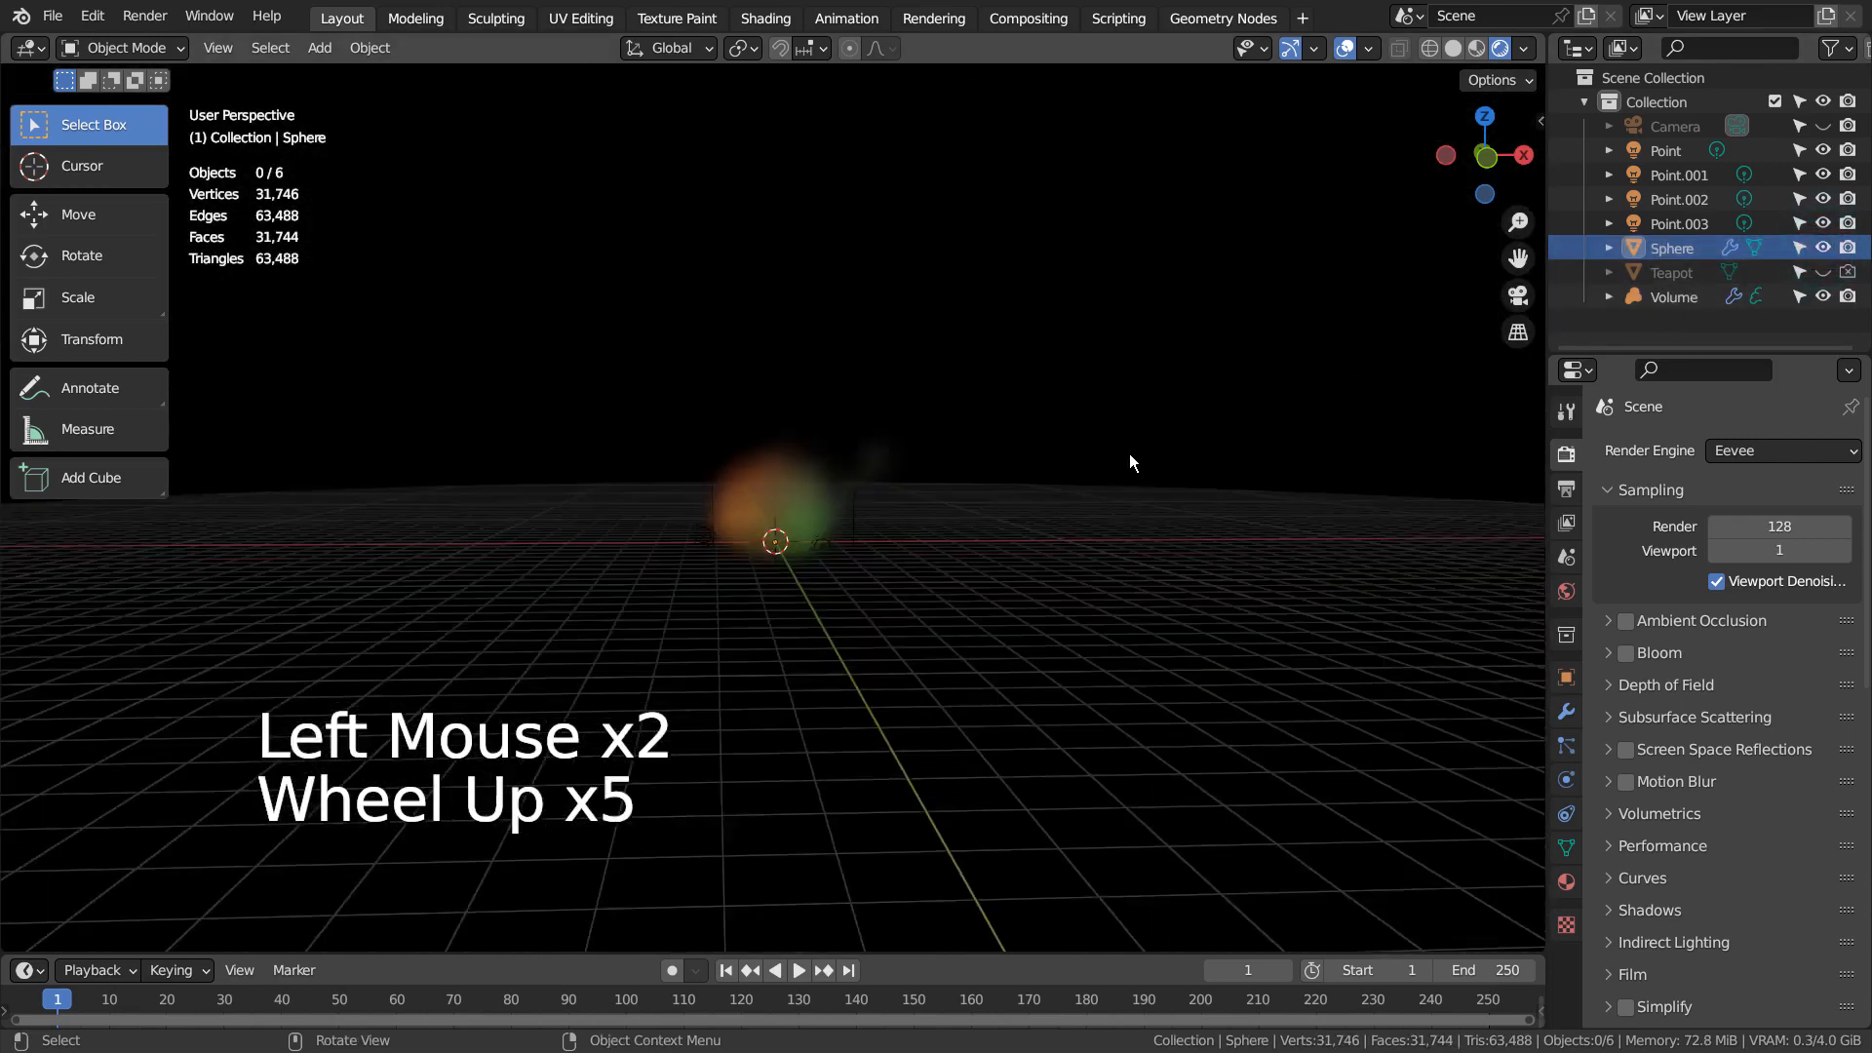
scroll(1243, 356, "up", 4)
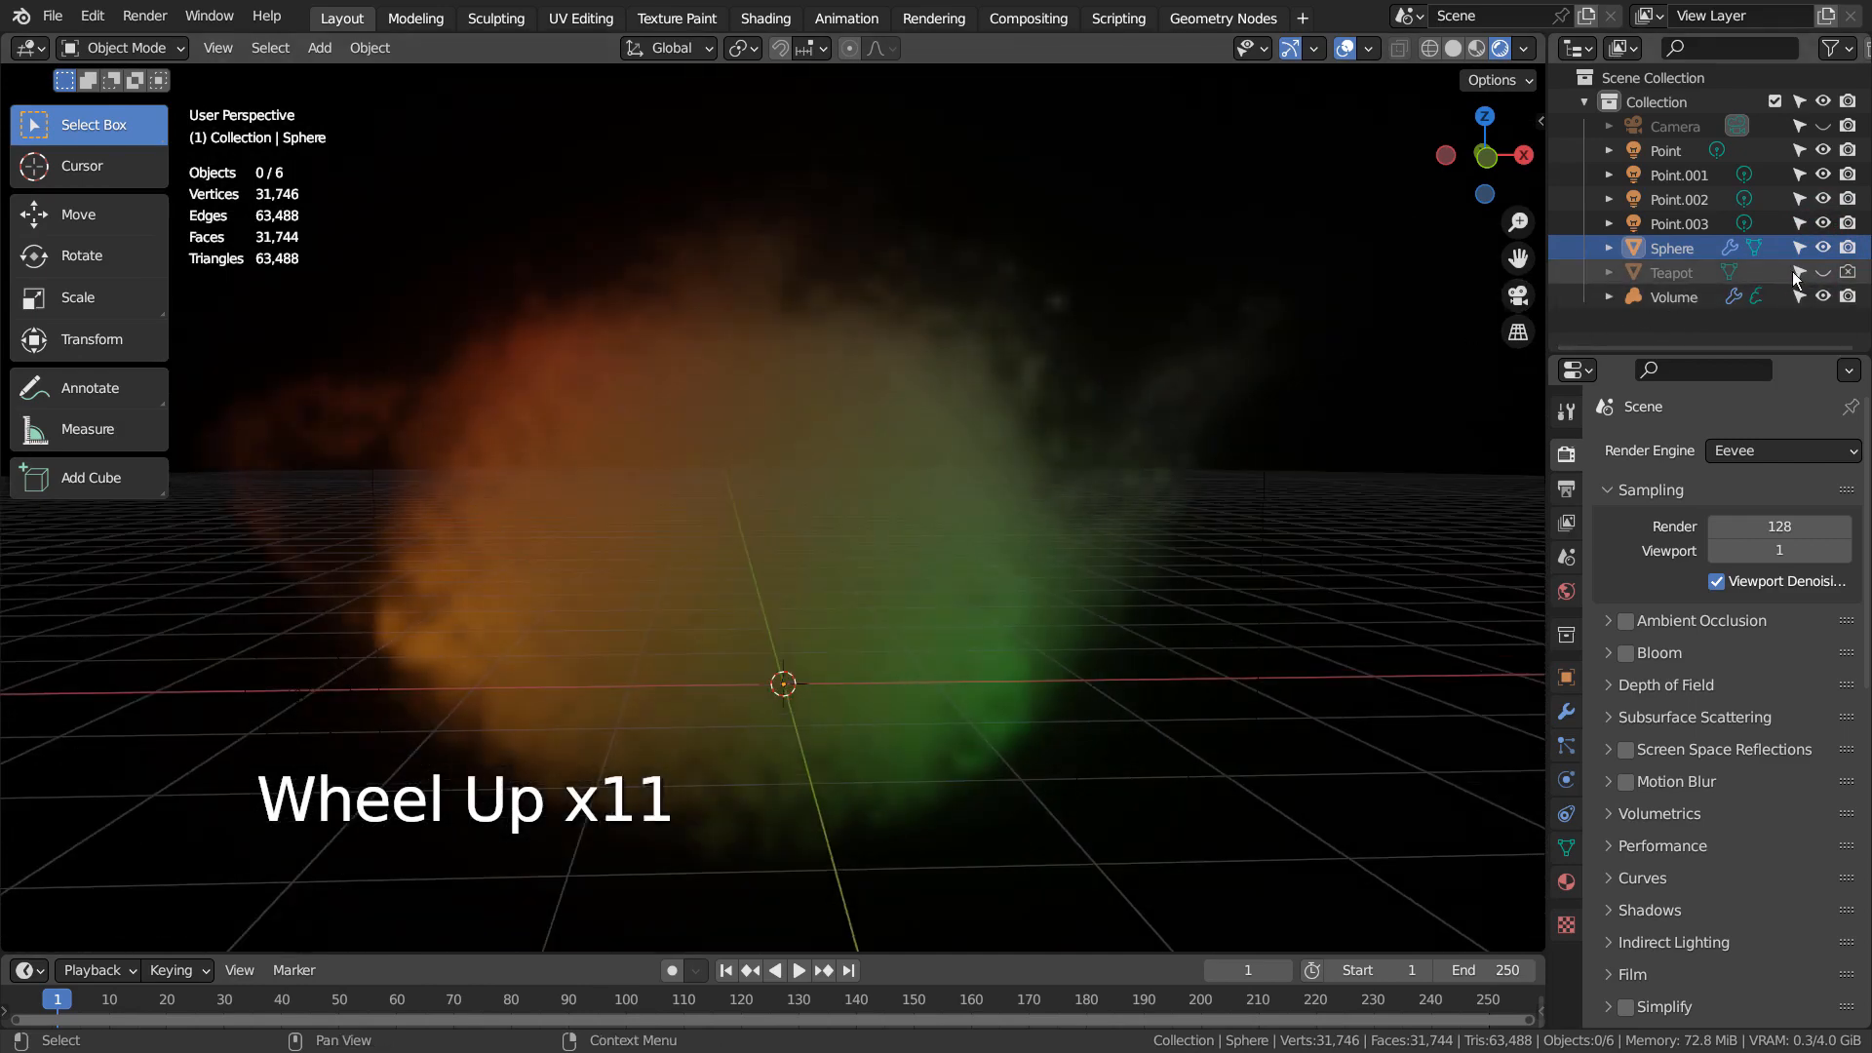
Show the hidden Teapot object in the viewport
left_click(1823, 274)
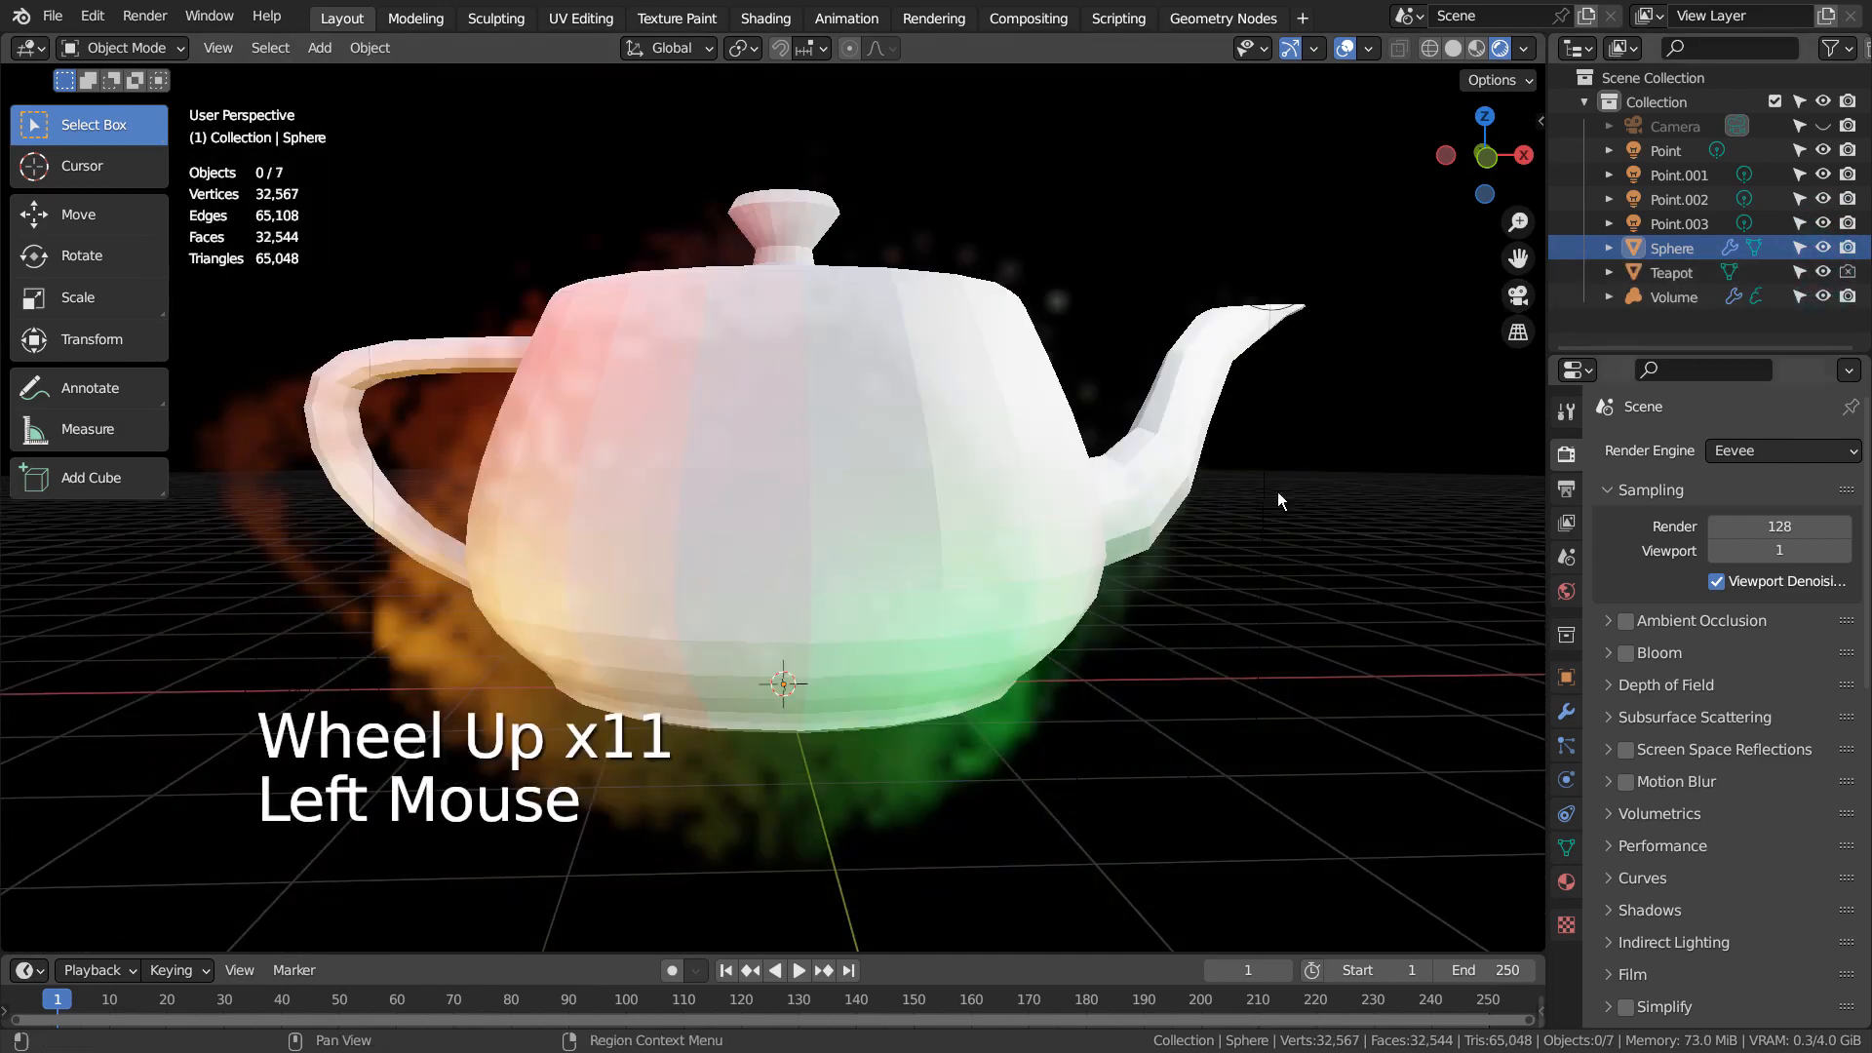
scroll(1110, 523, "down", 3)
middle_click_drag(893, 423, 694, 312)
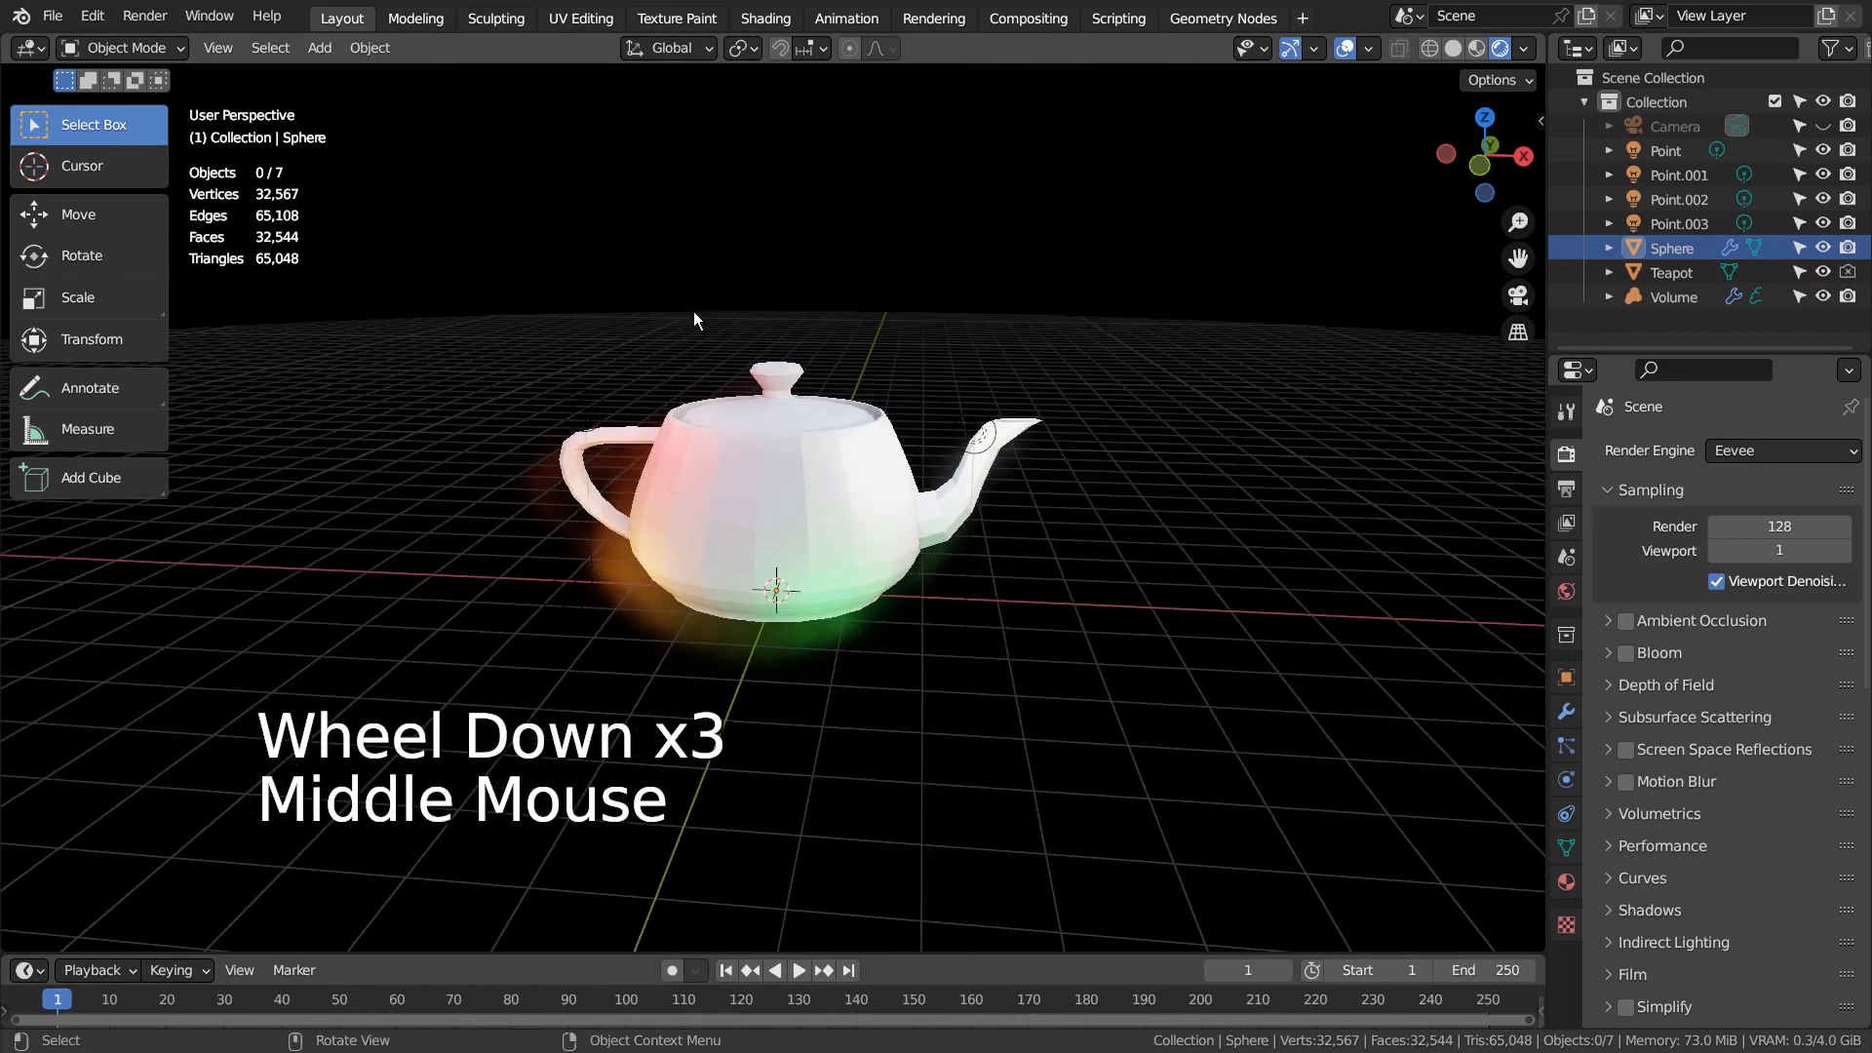
key("shift+a")
mouse_move(576, 248)
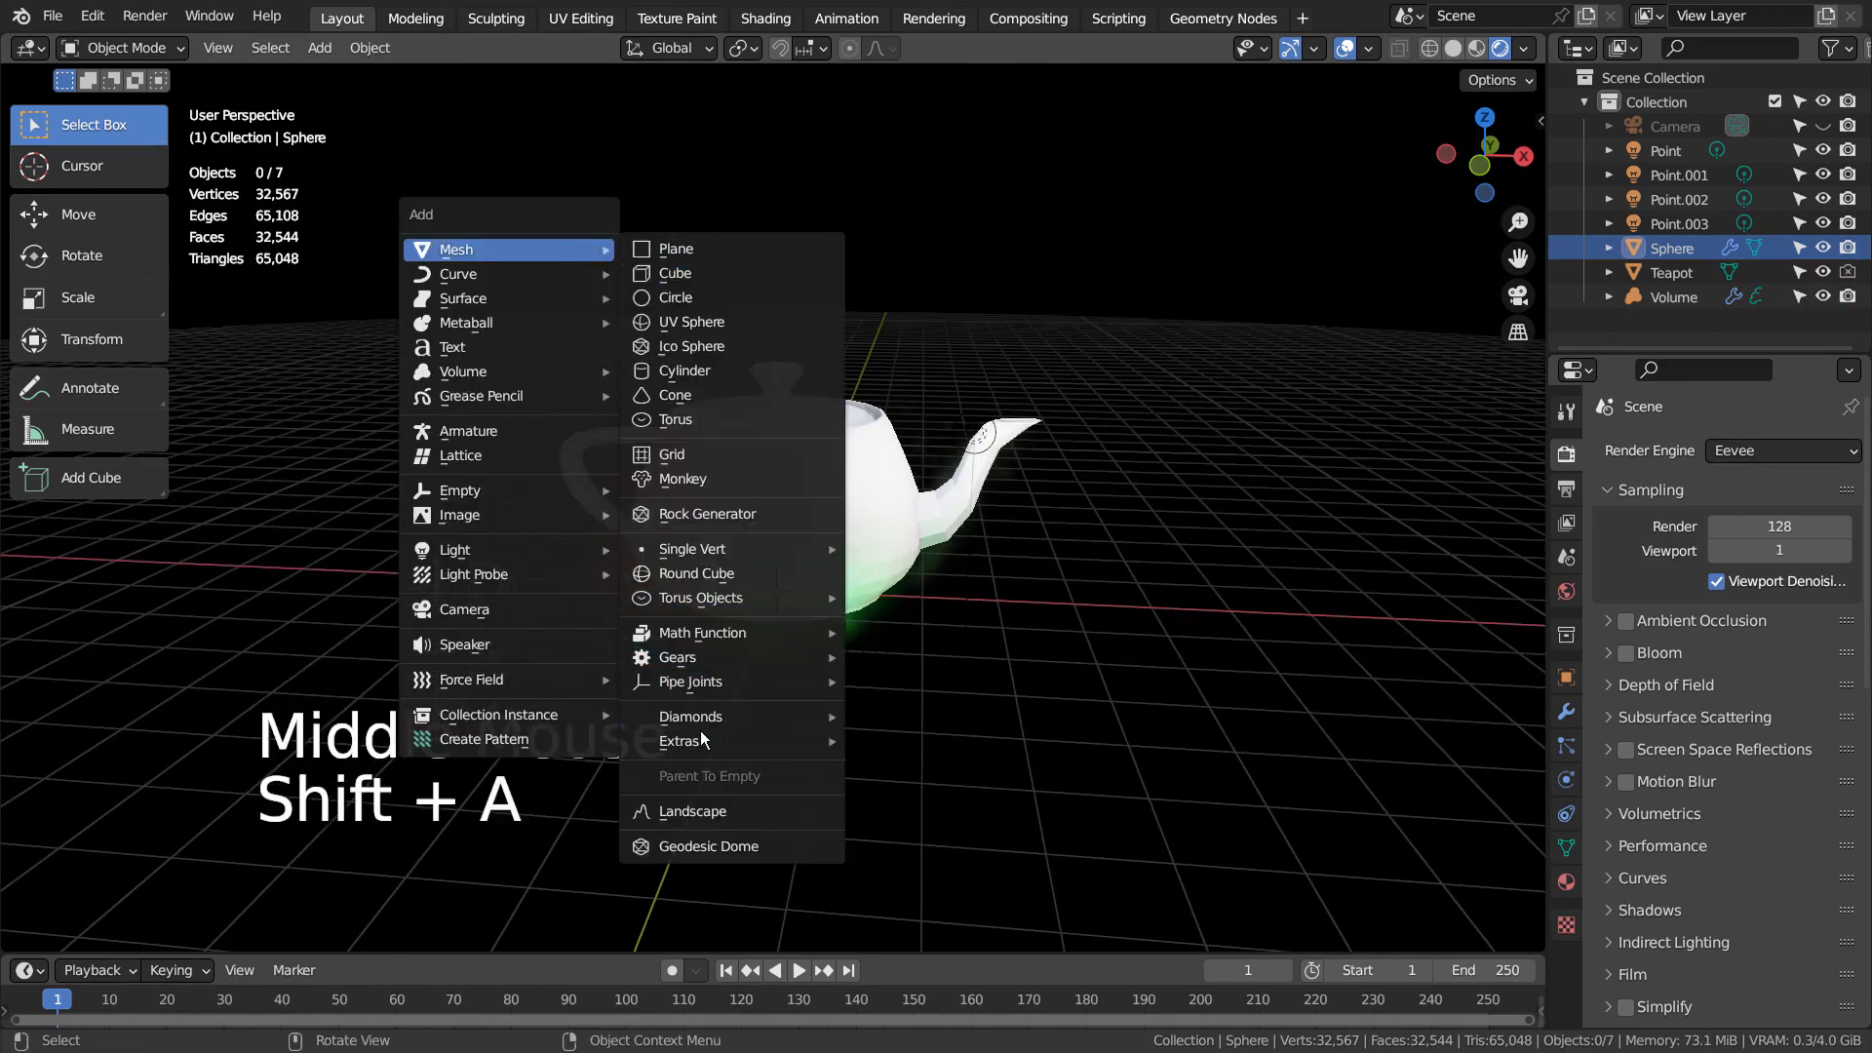
mouse_move(704, 741)
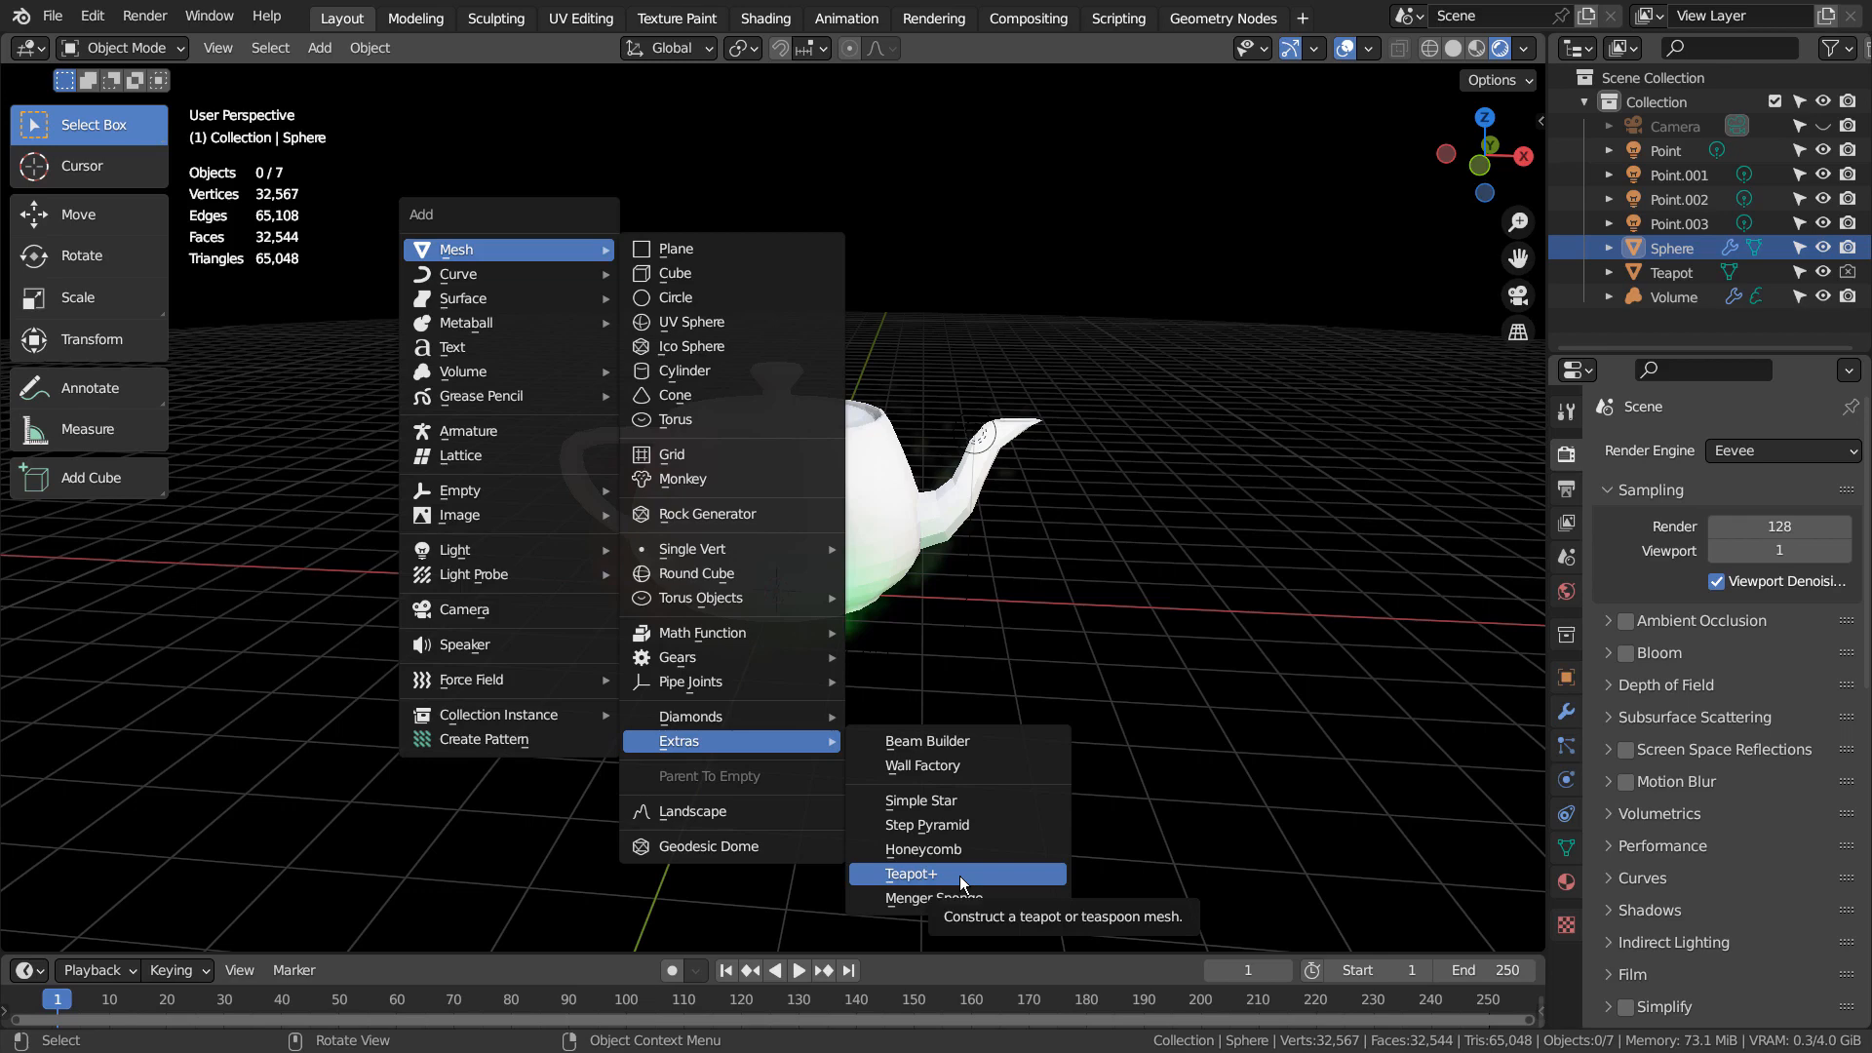
Hide the Sphere and Teapot to examine the Volume alone with its visibility toggled, and show both objects again
left_click(1823, 249)
left_click(1824, 273)
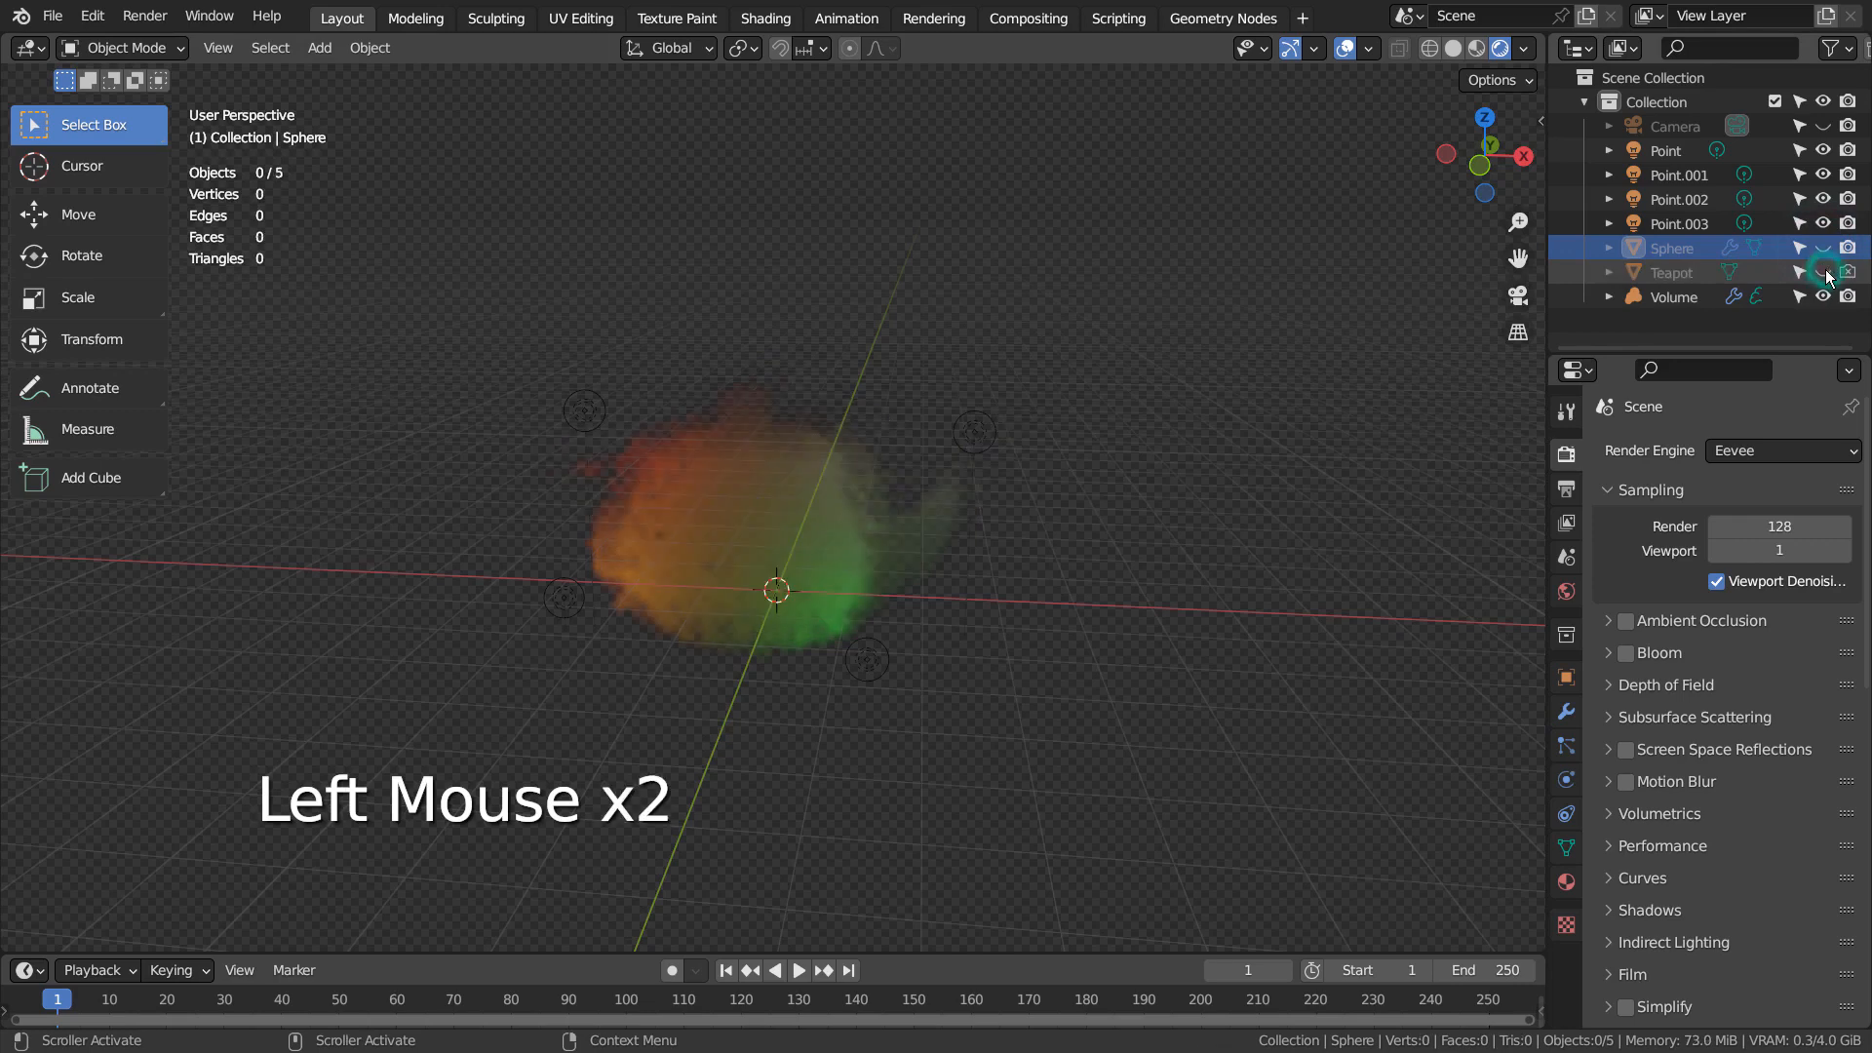
left_click(1824, 297)
left_click(1824, 298)
left_click(1823, 297)
left_click(1823, 297)
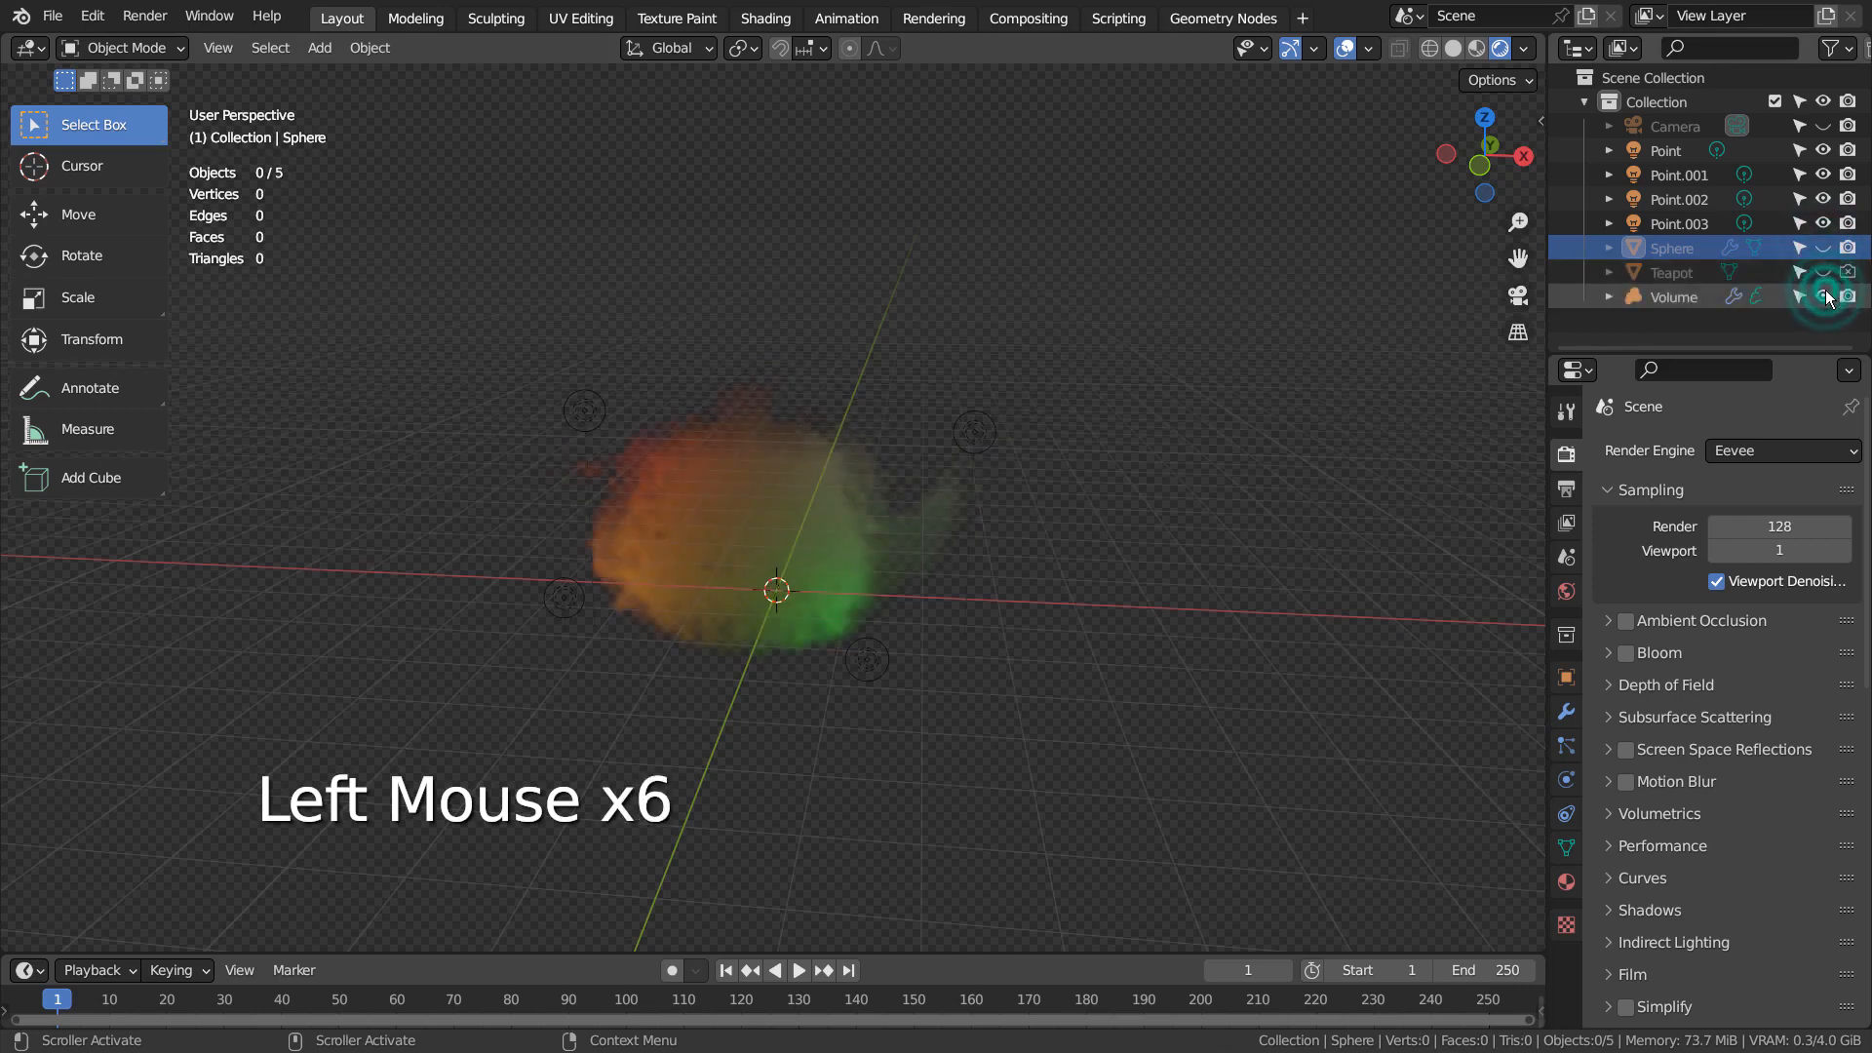
scroll(929, 541, "up", 3)
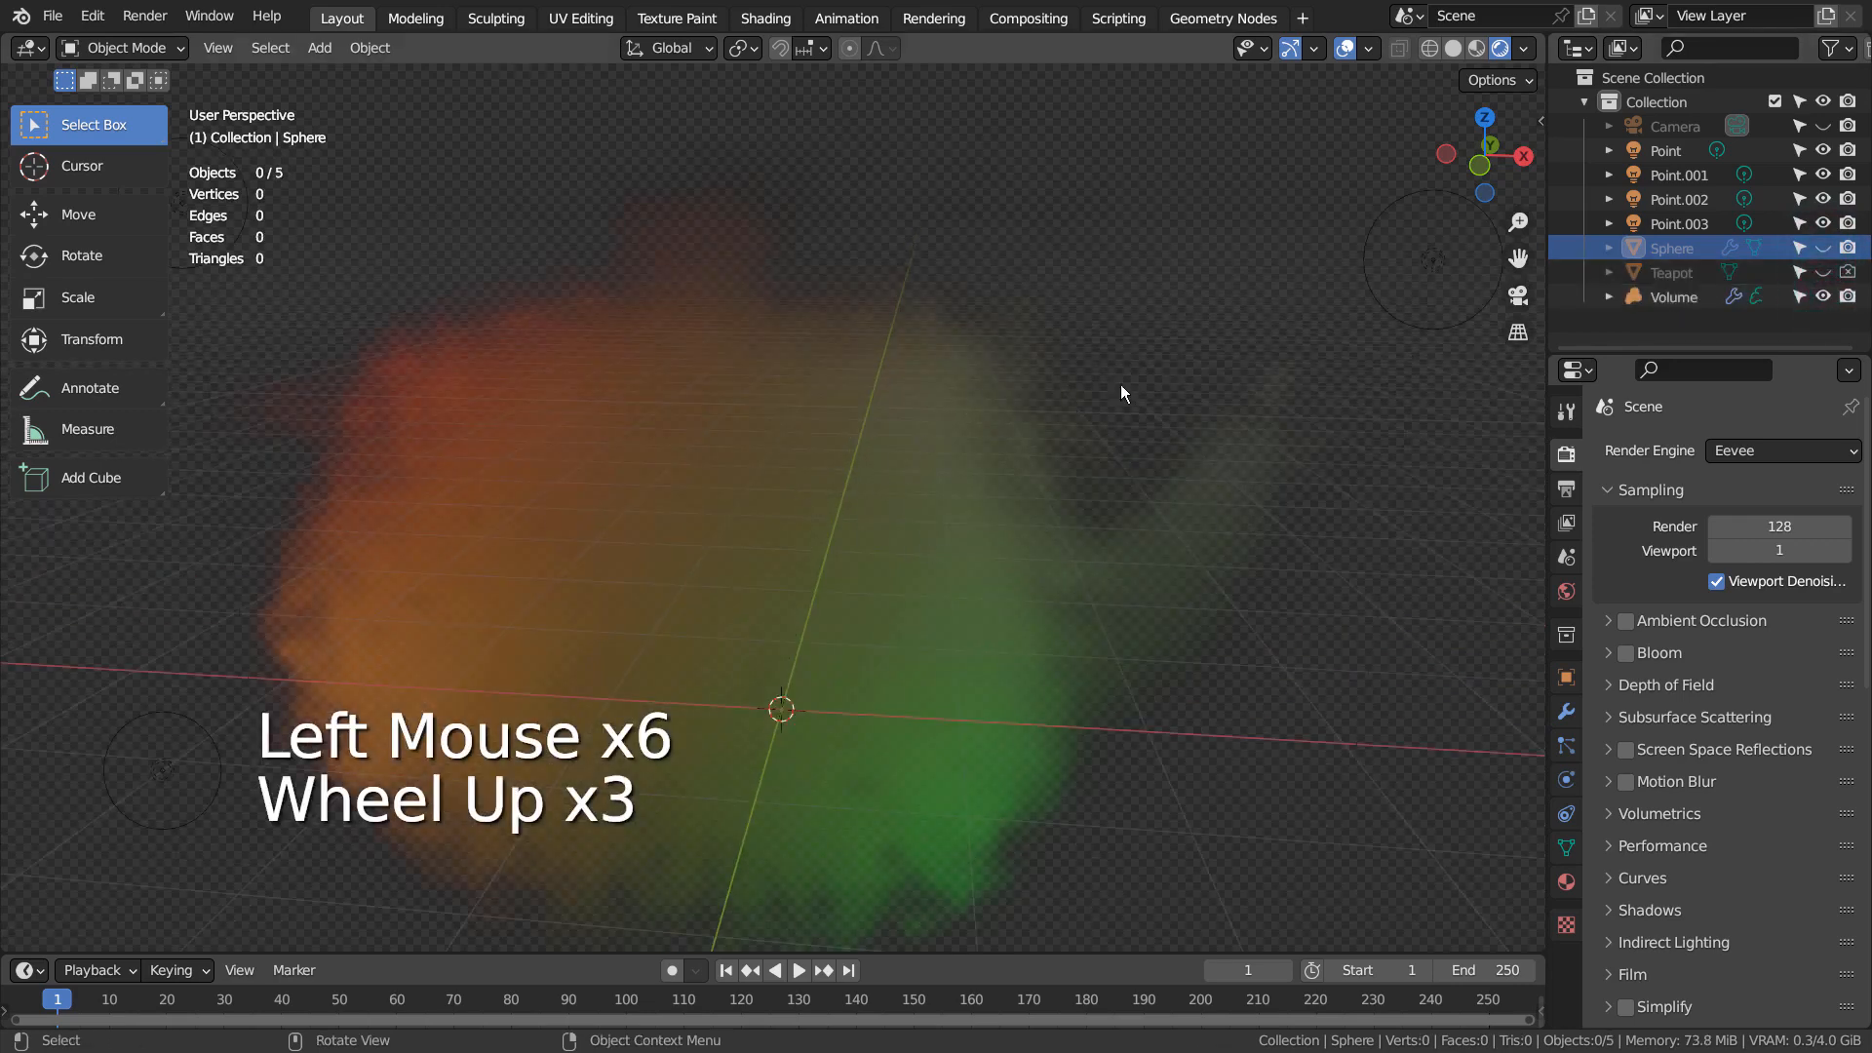
left_click(1824, 273)
left_click(1823, 248)
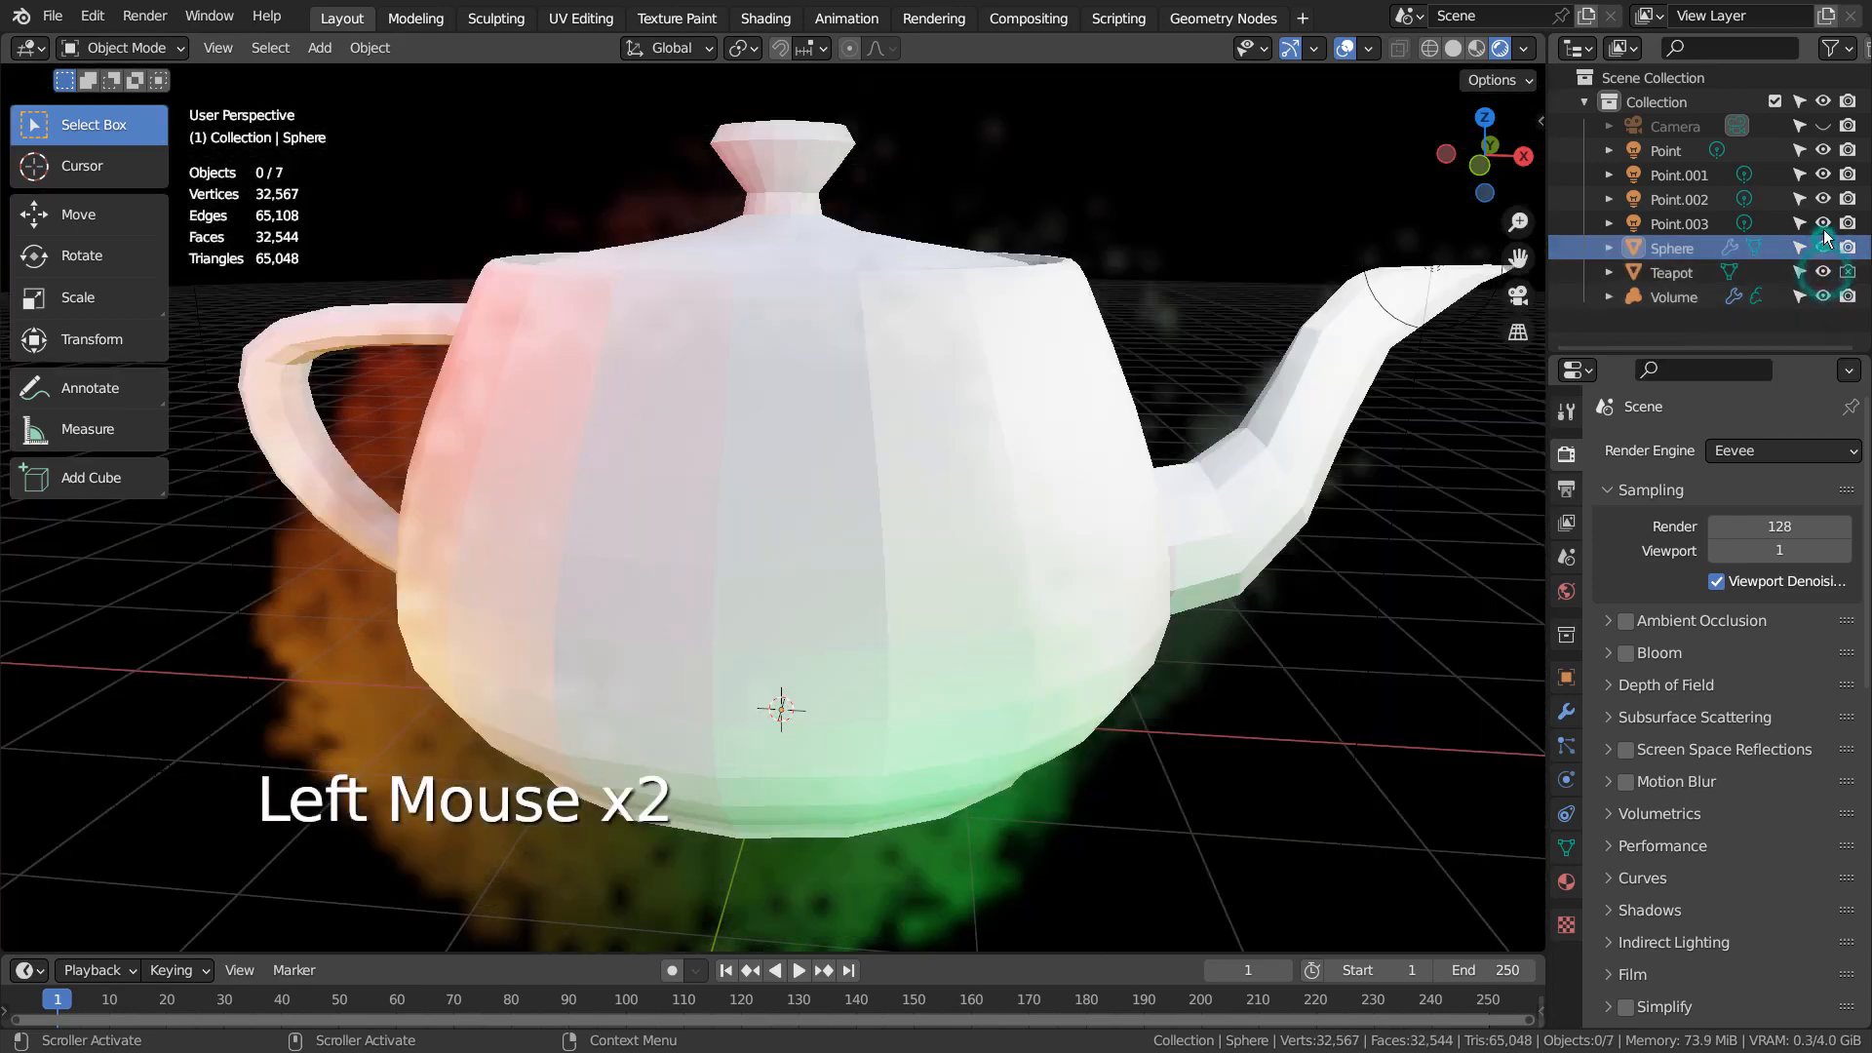
Move the four point lights, Sphere, Teapot and Volume into a new Collection 2 and exclude it from the view layer
left_click(1638, 158)
left_click(1669, 295, "shift")
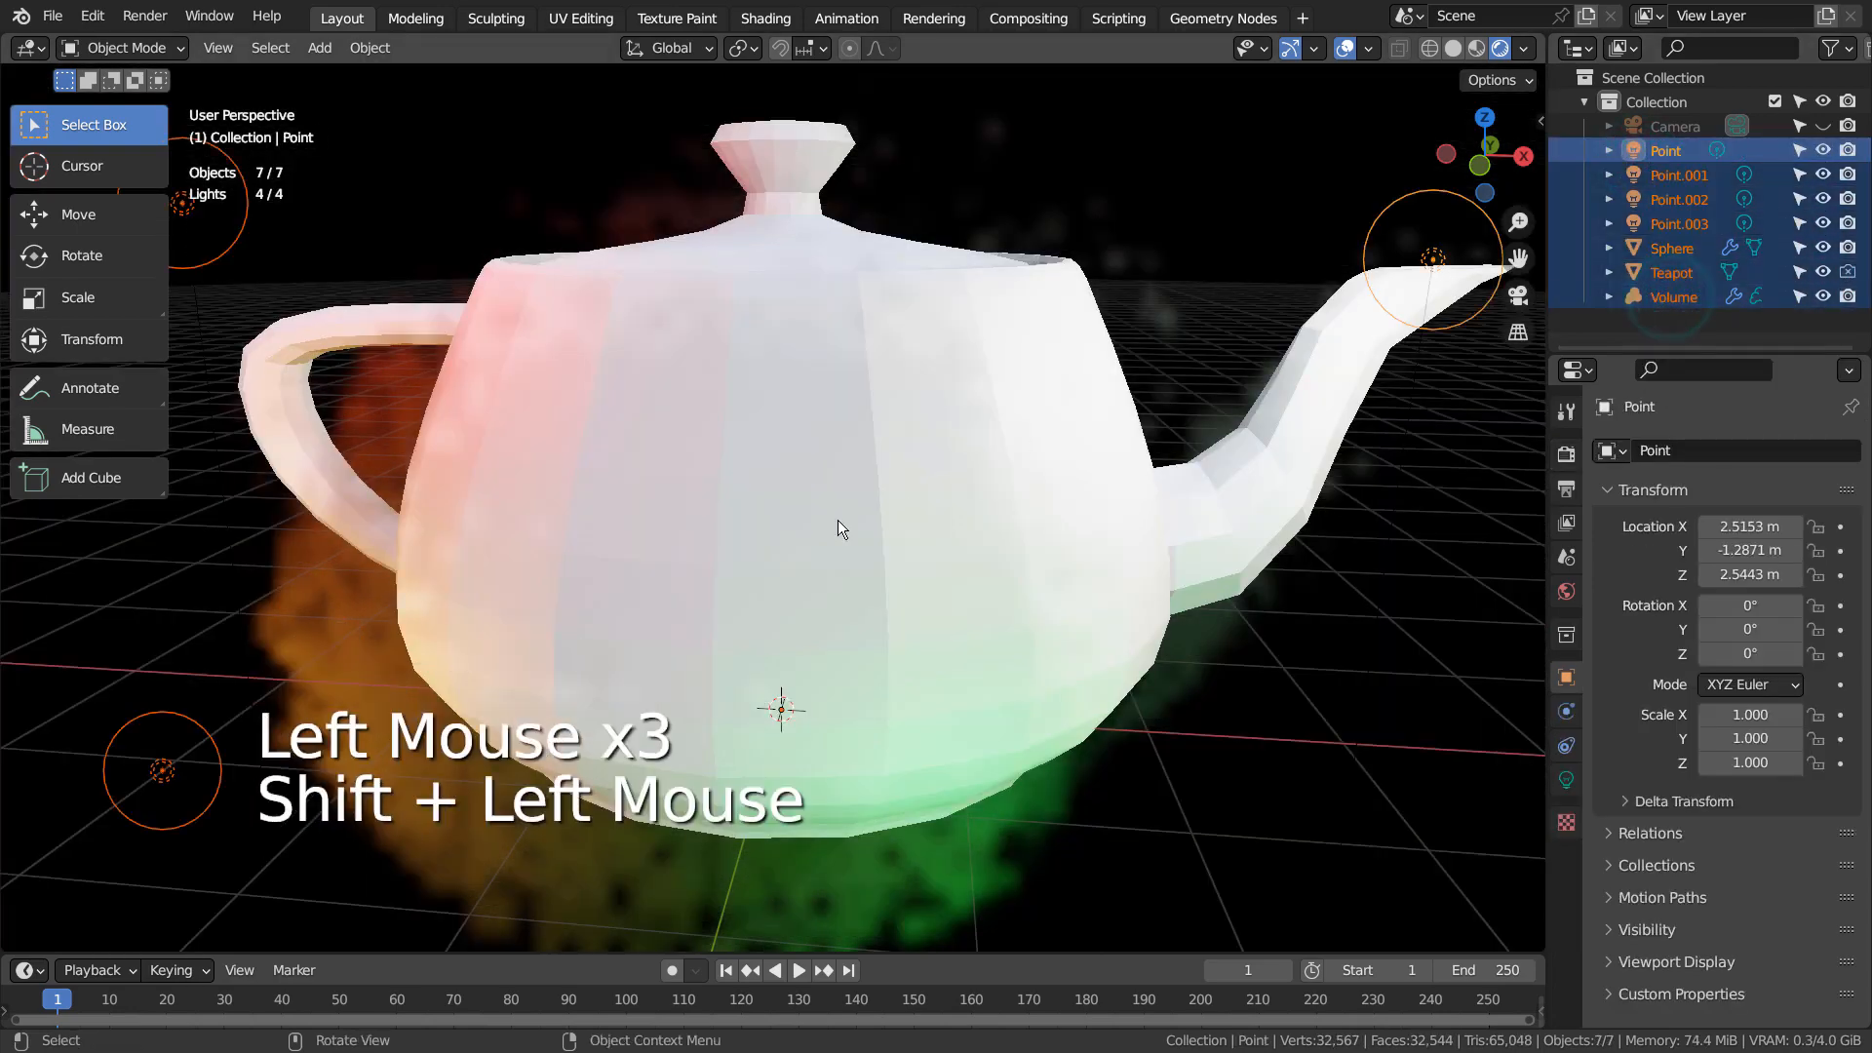
key("m")
key("Return")
key("Return")
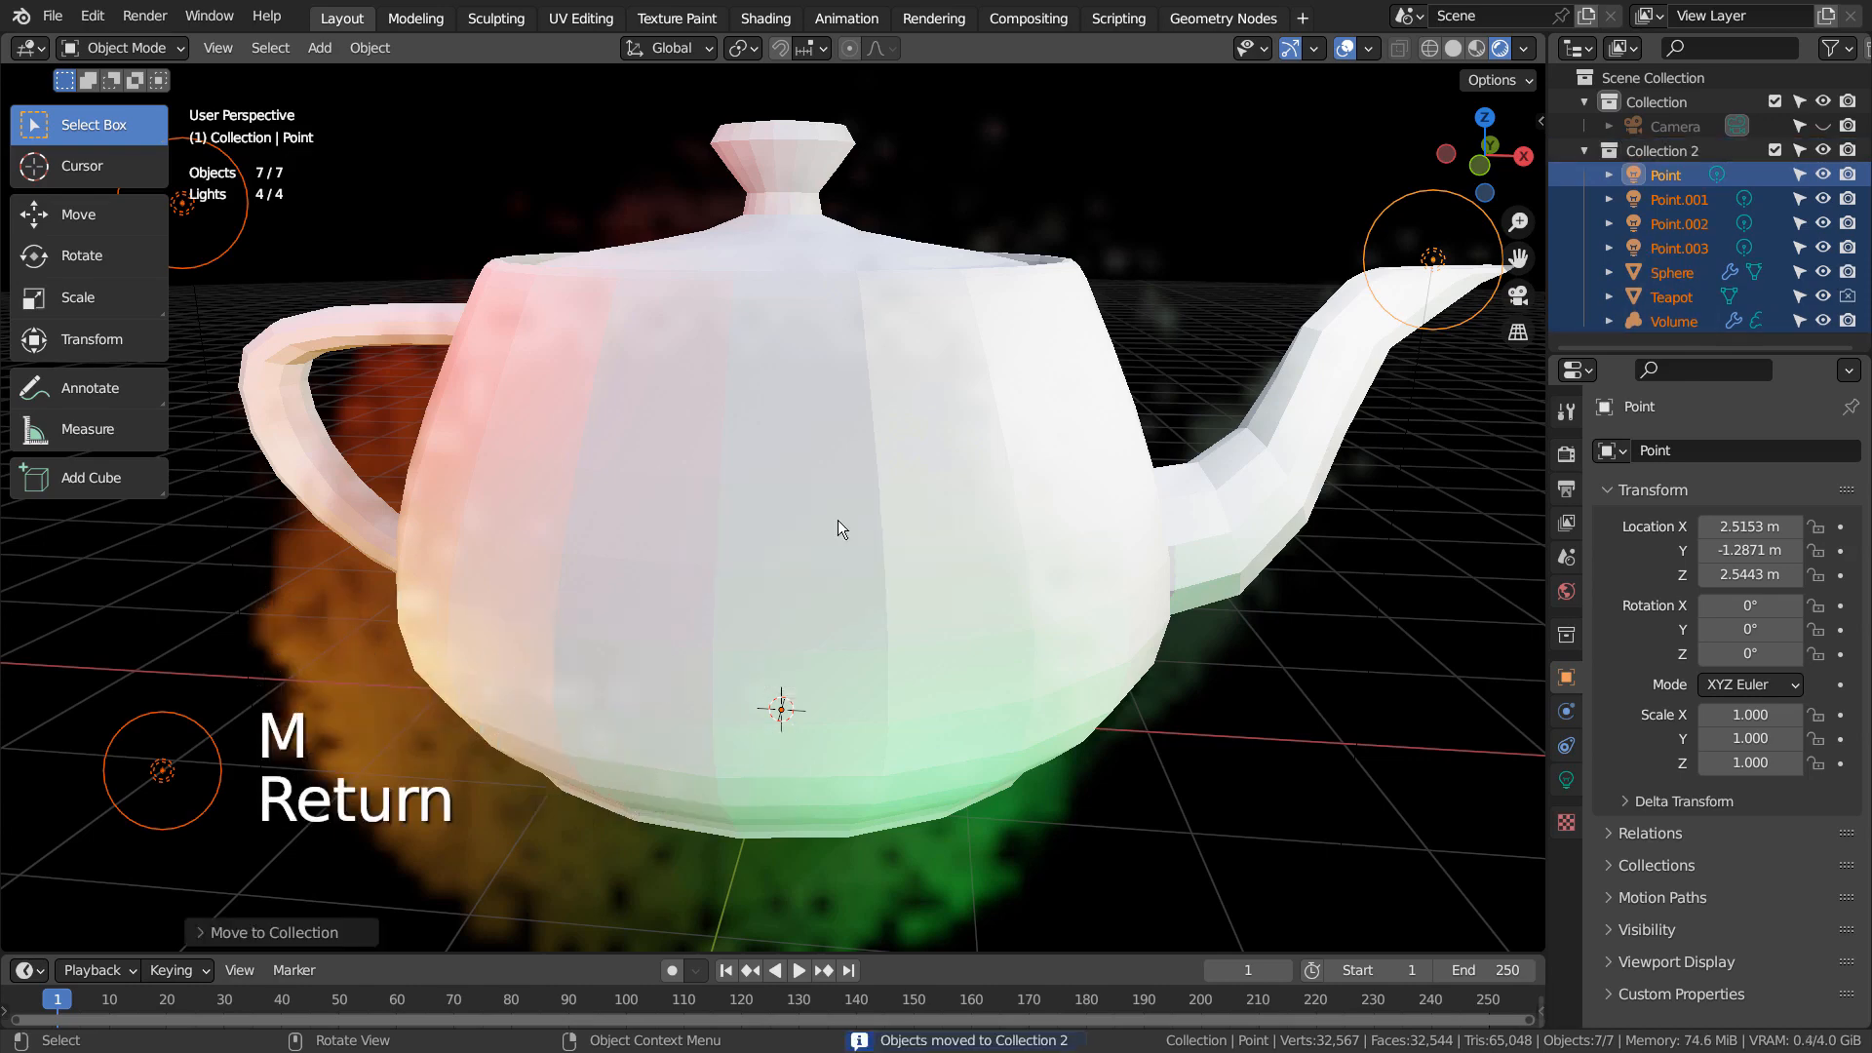
left_click(1775, 150)
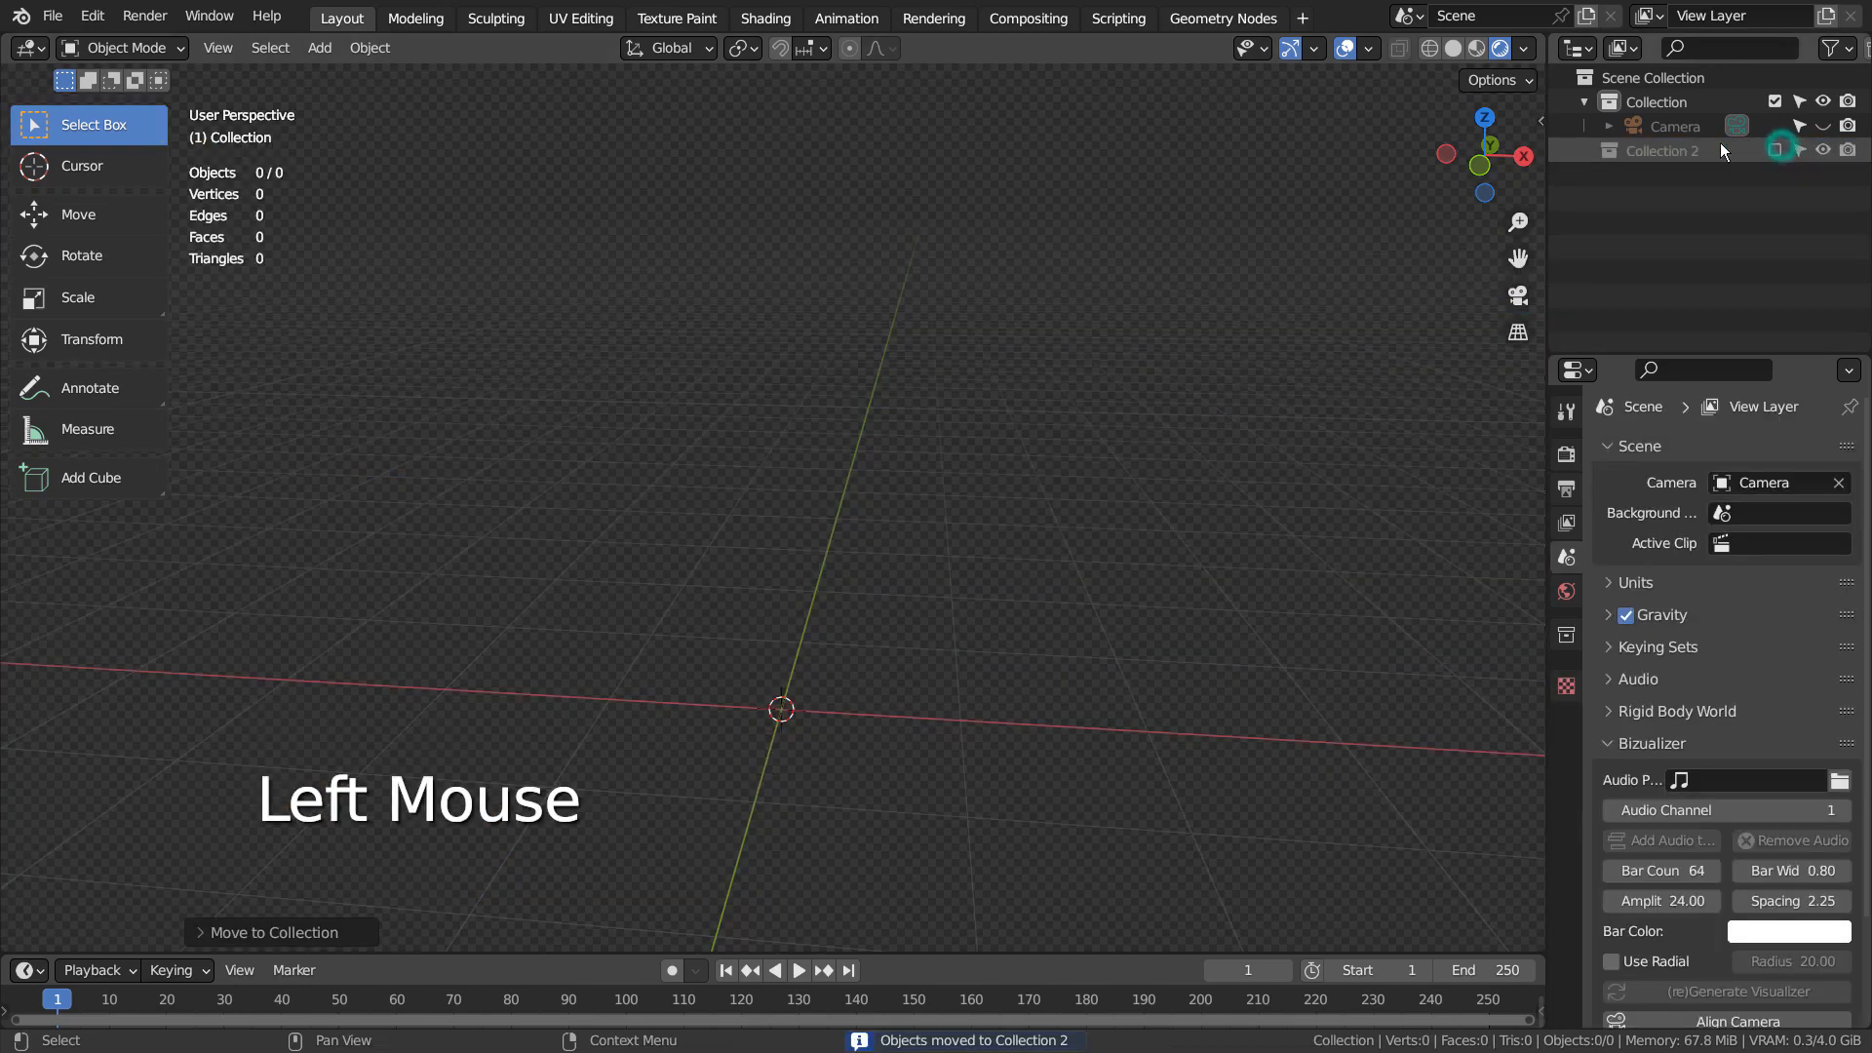
Make Collection active, set the viewport to Solid shading, and add a Teapot+ mesh
left_click(1634, 110)
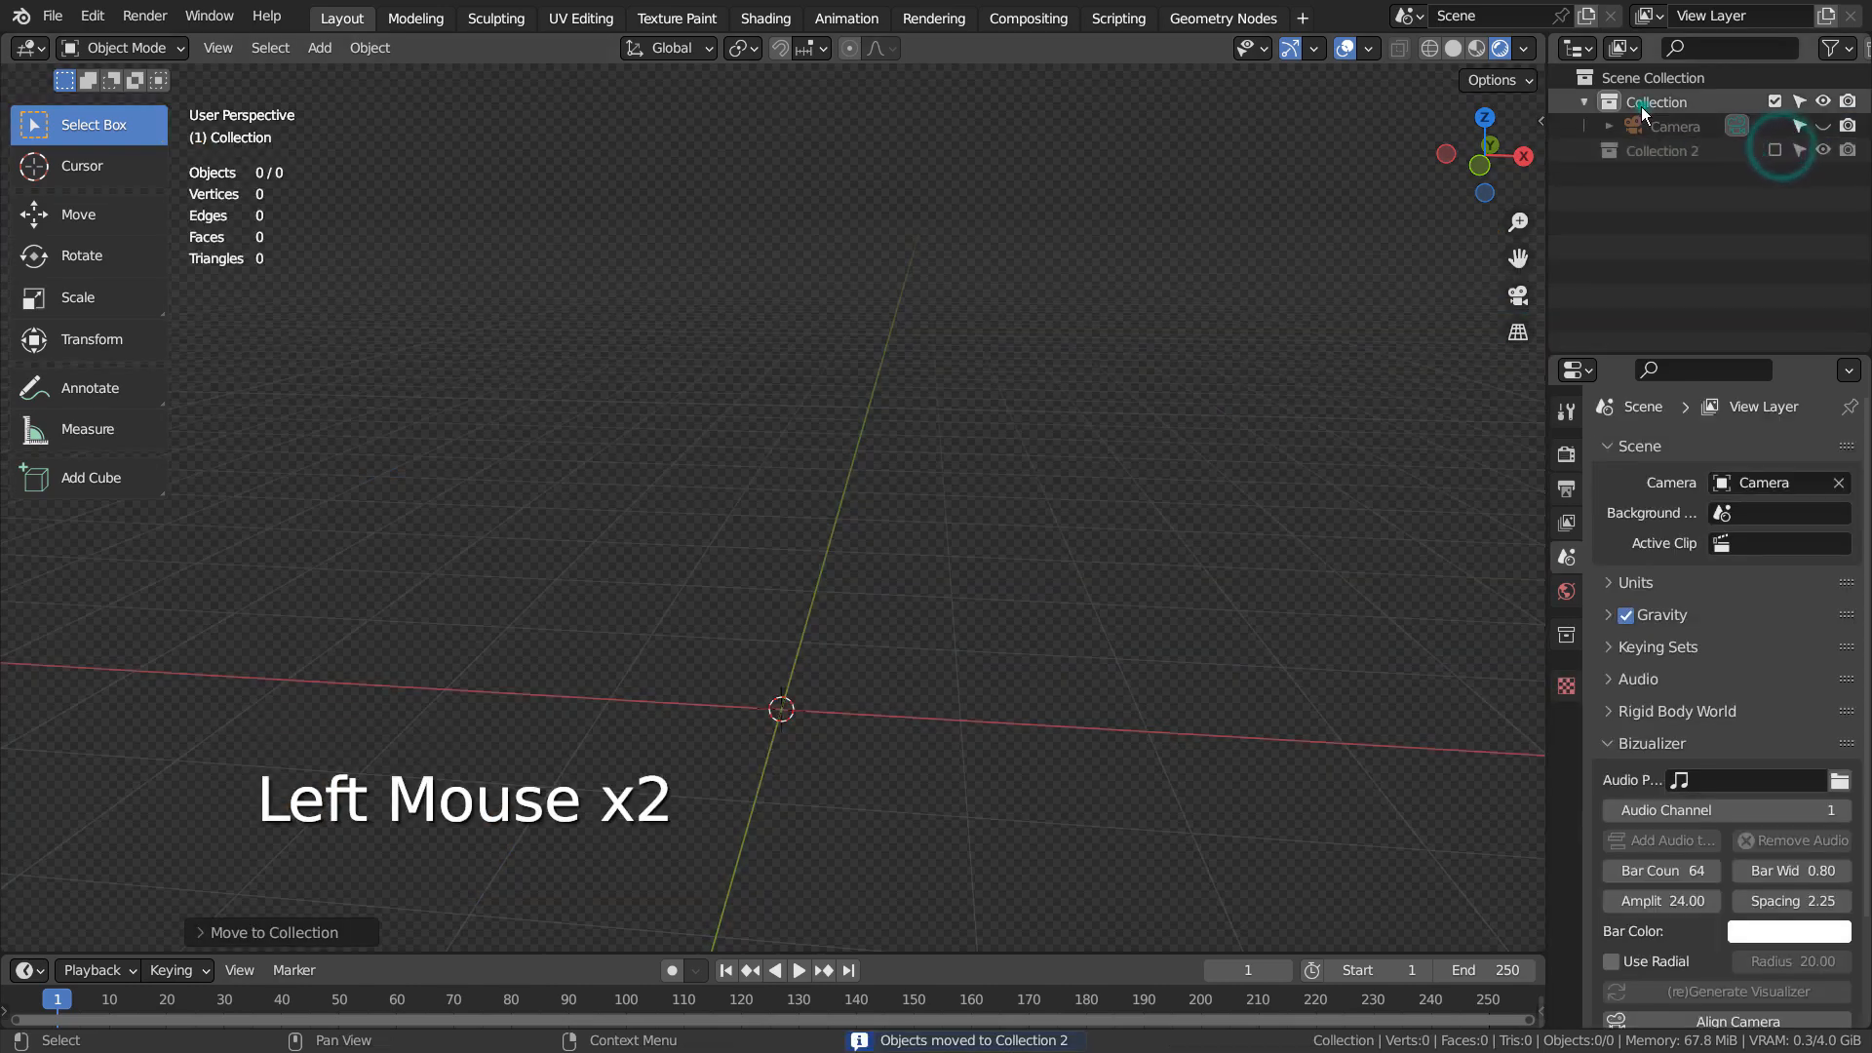
left_click(1453, 48)
mouse_move(846, 601)
middle_mouse_down()
mouse_move(978, 566)
mouse_move(864, 599)
mouse_move(899, 593)
middle_mouse_up()
scroll(864, 599, "down", 2)
key("shift+a")
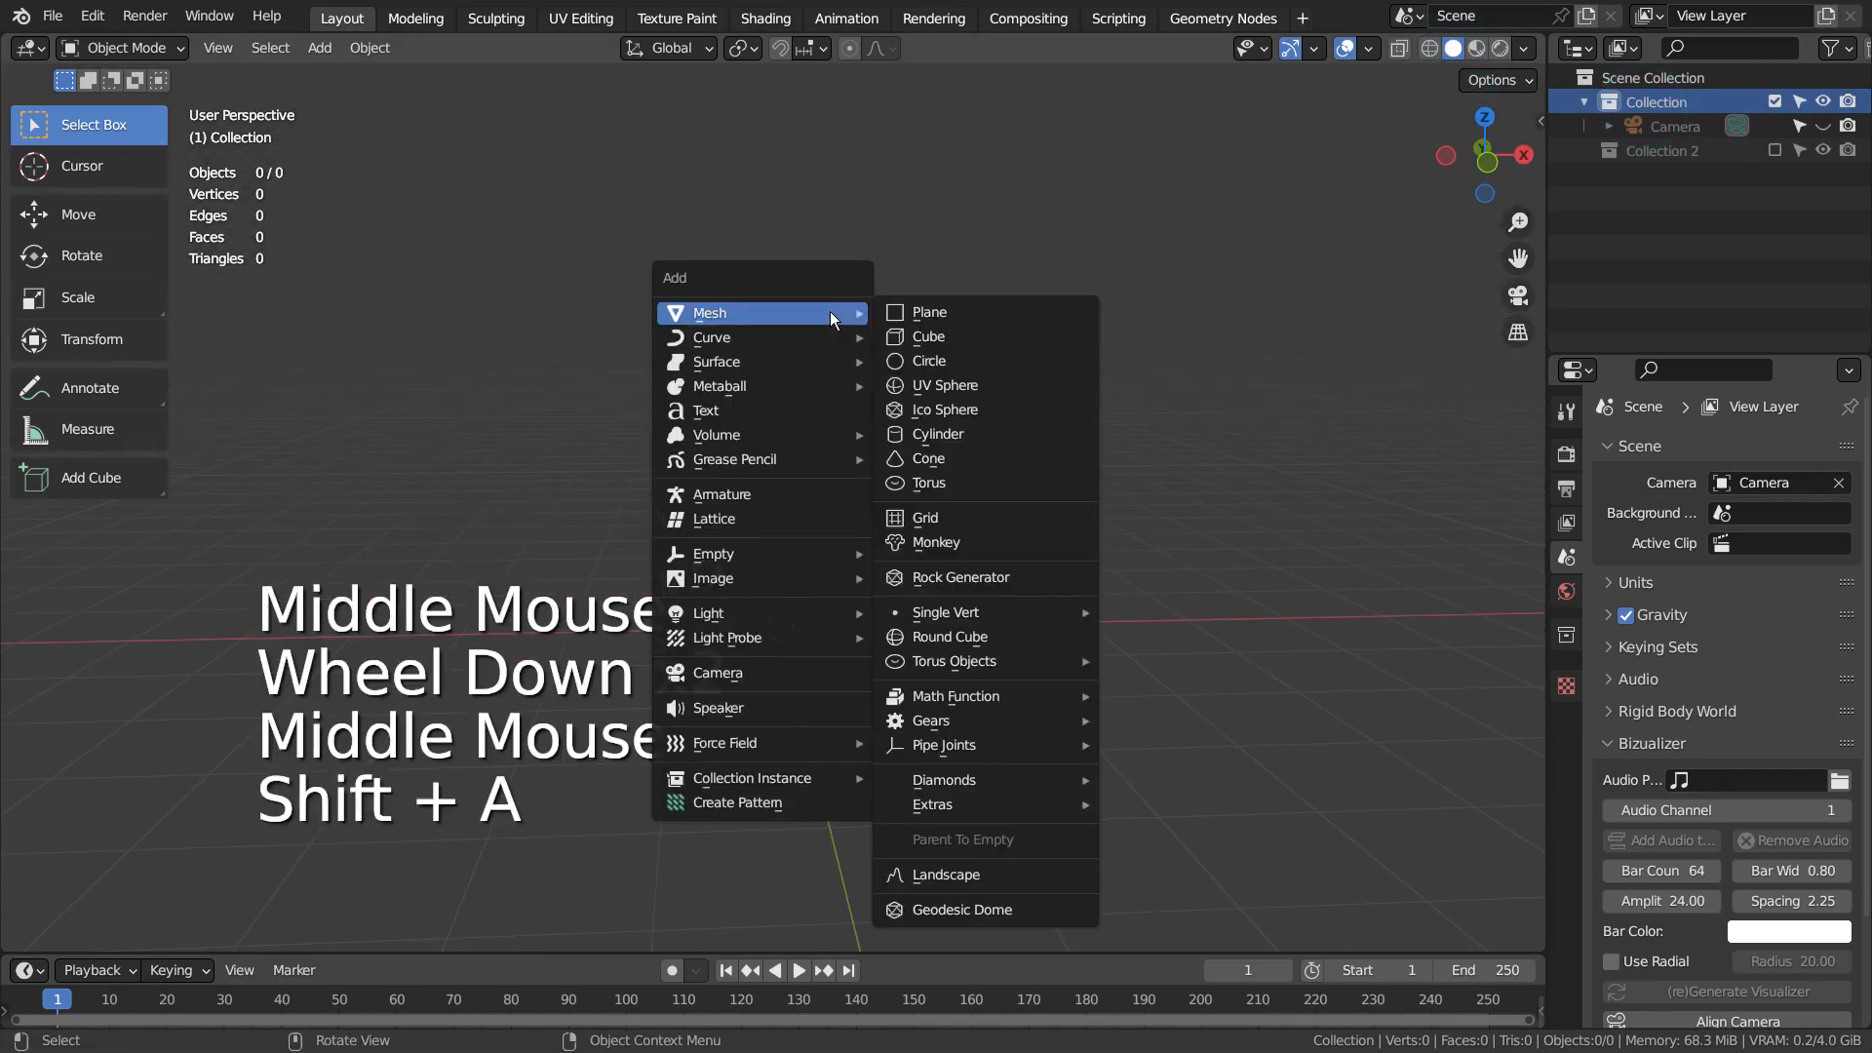
mouse_move(1016, 804)
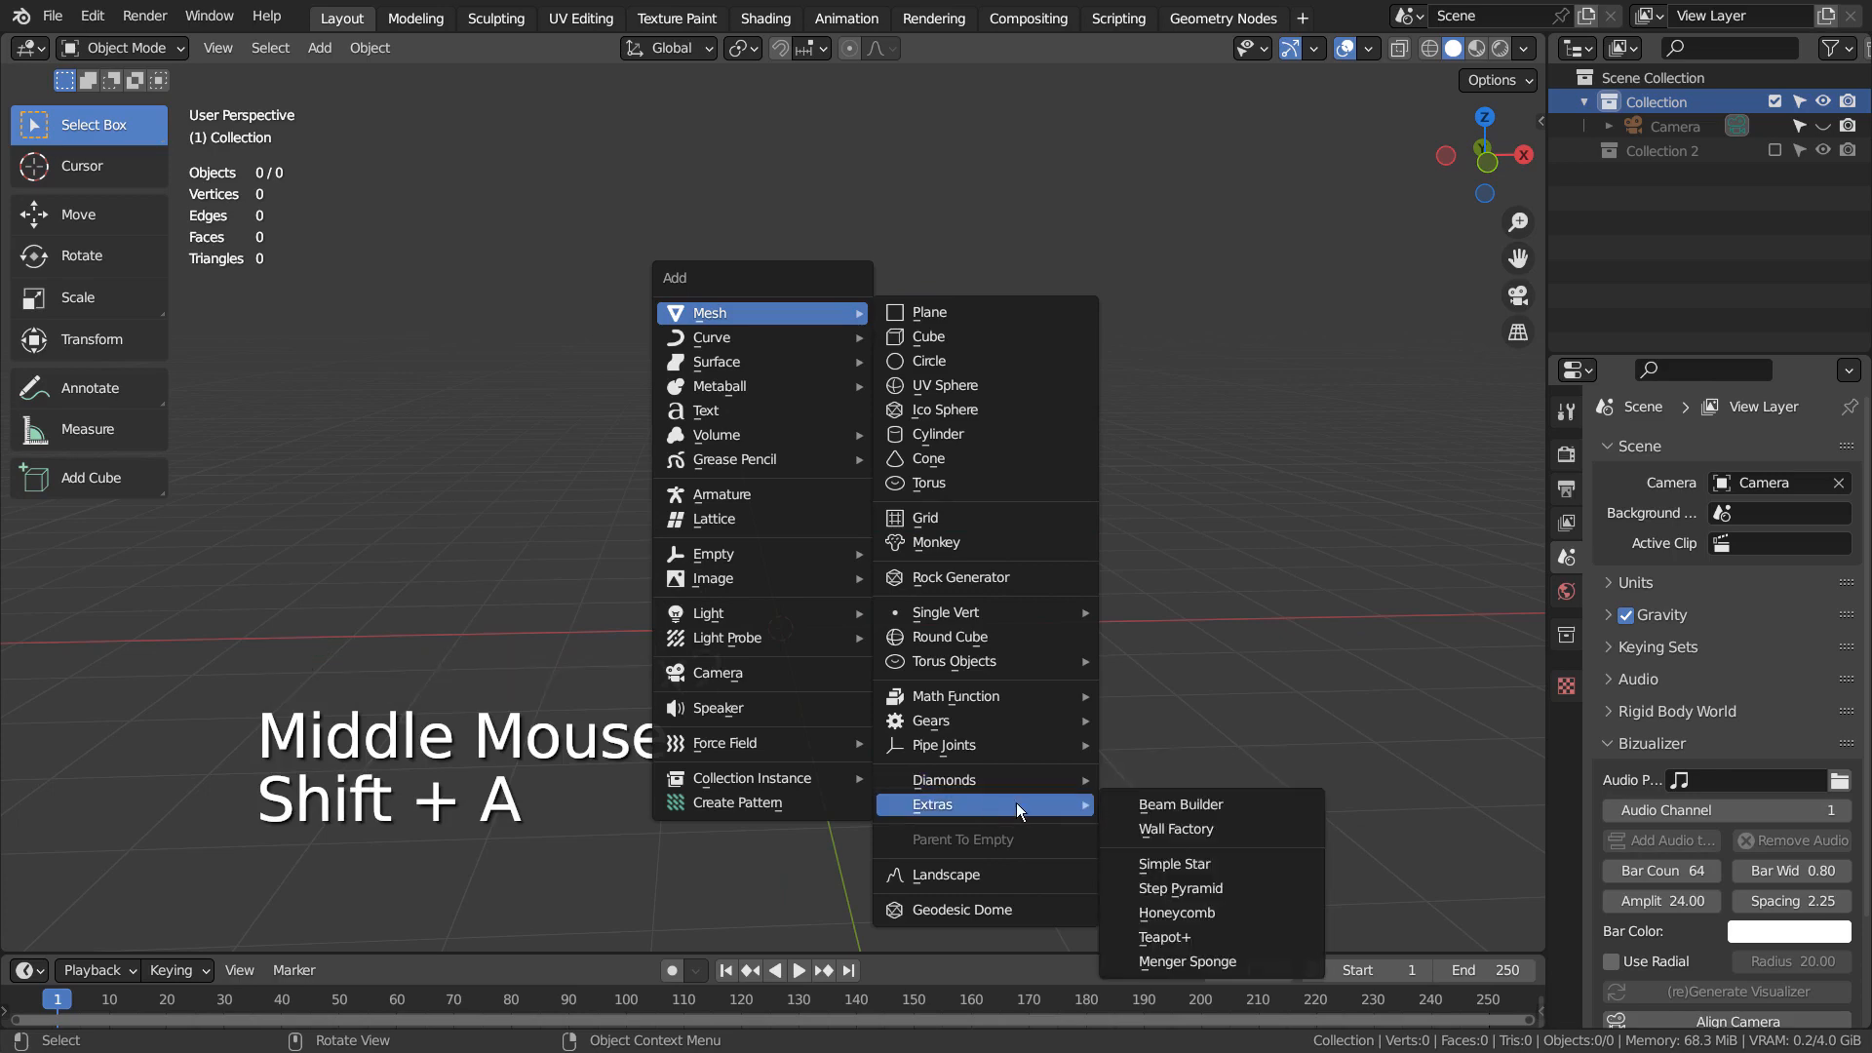
left_click(1164, 937)
left_click(1209, 476)
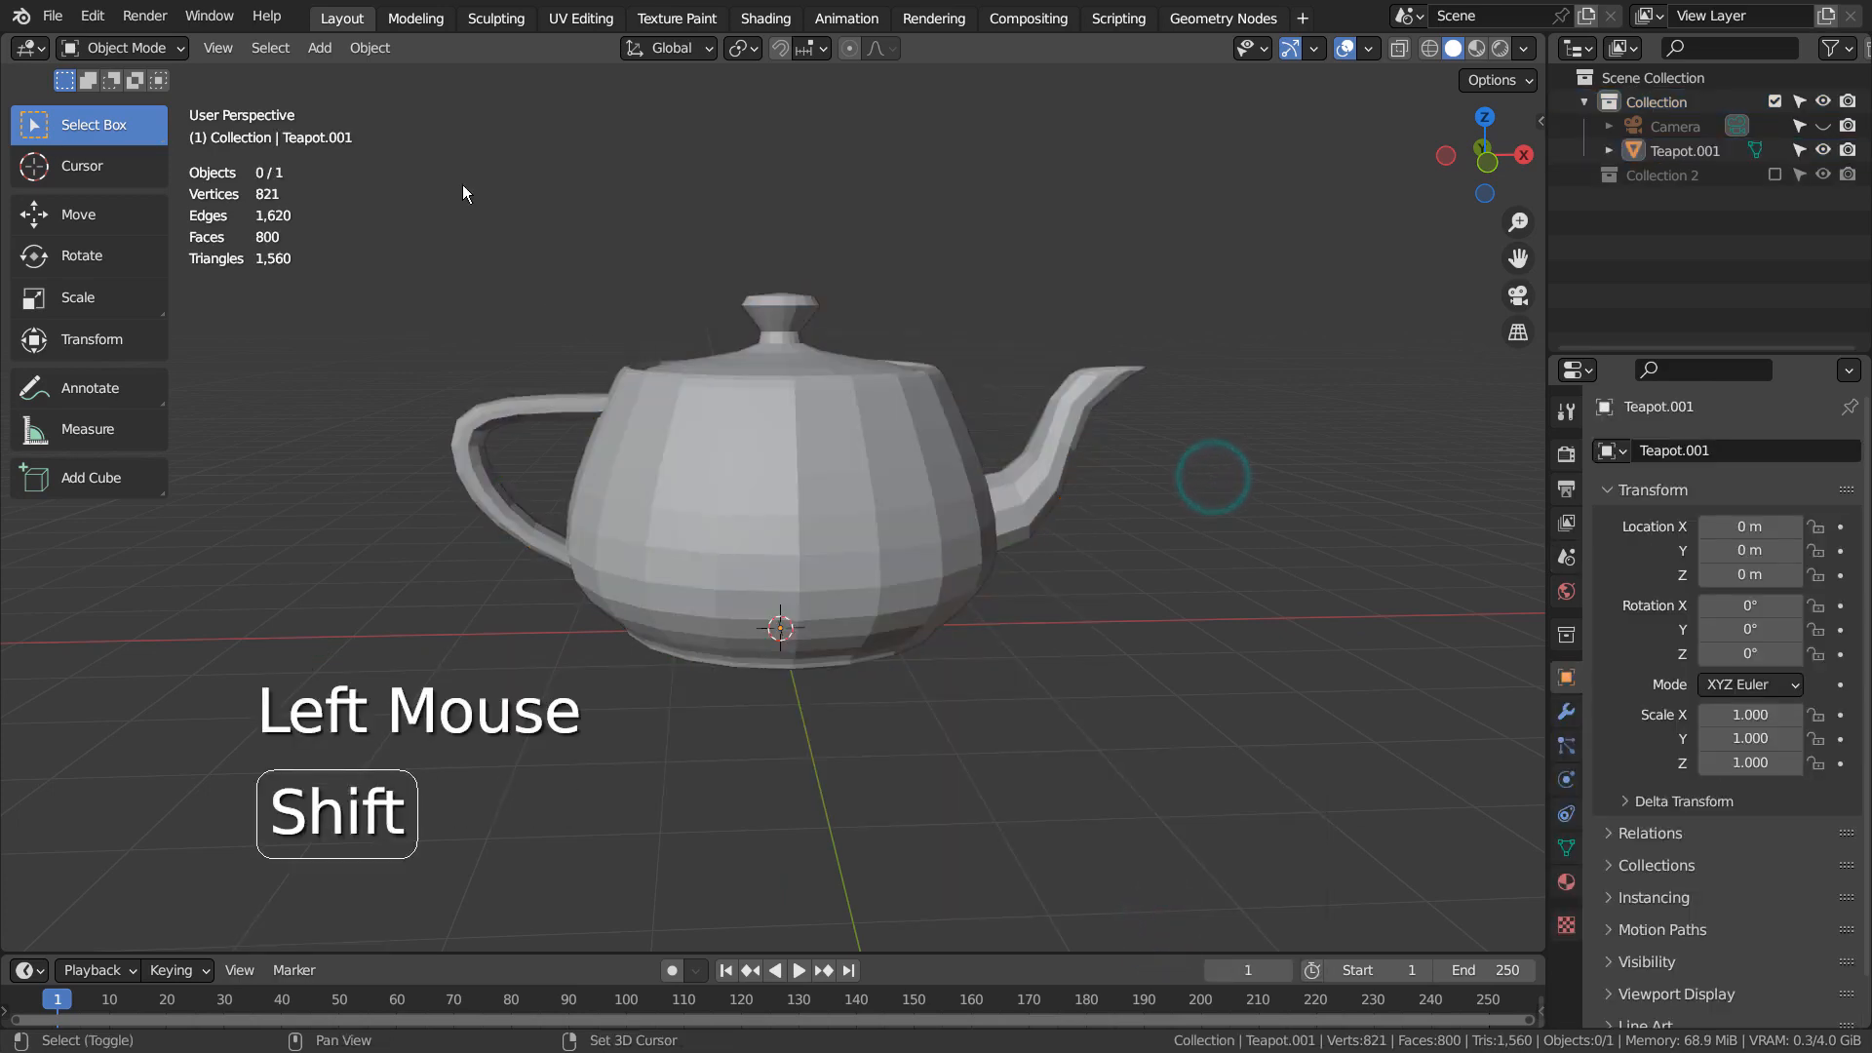
Add an empty Volume object to the scene alongside the new teapot
key("shift+a")
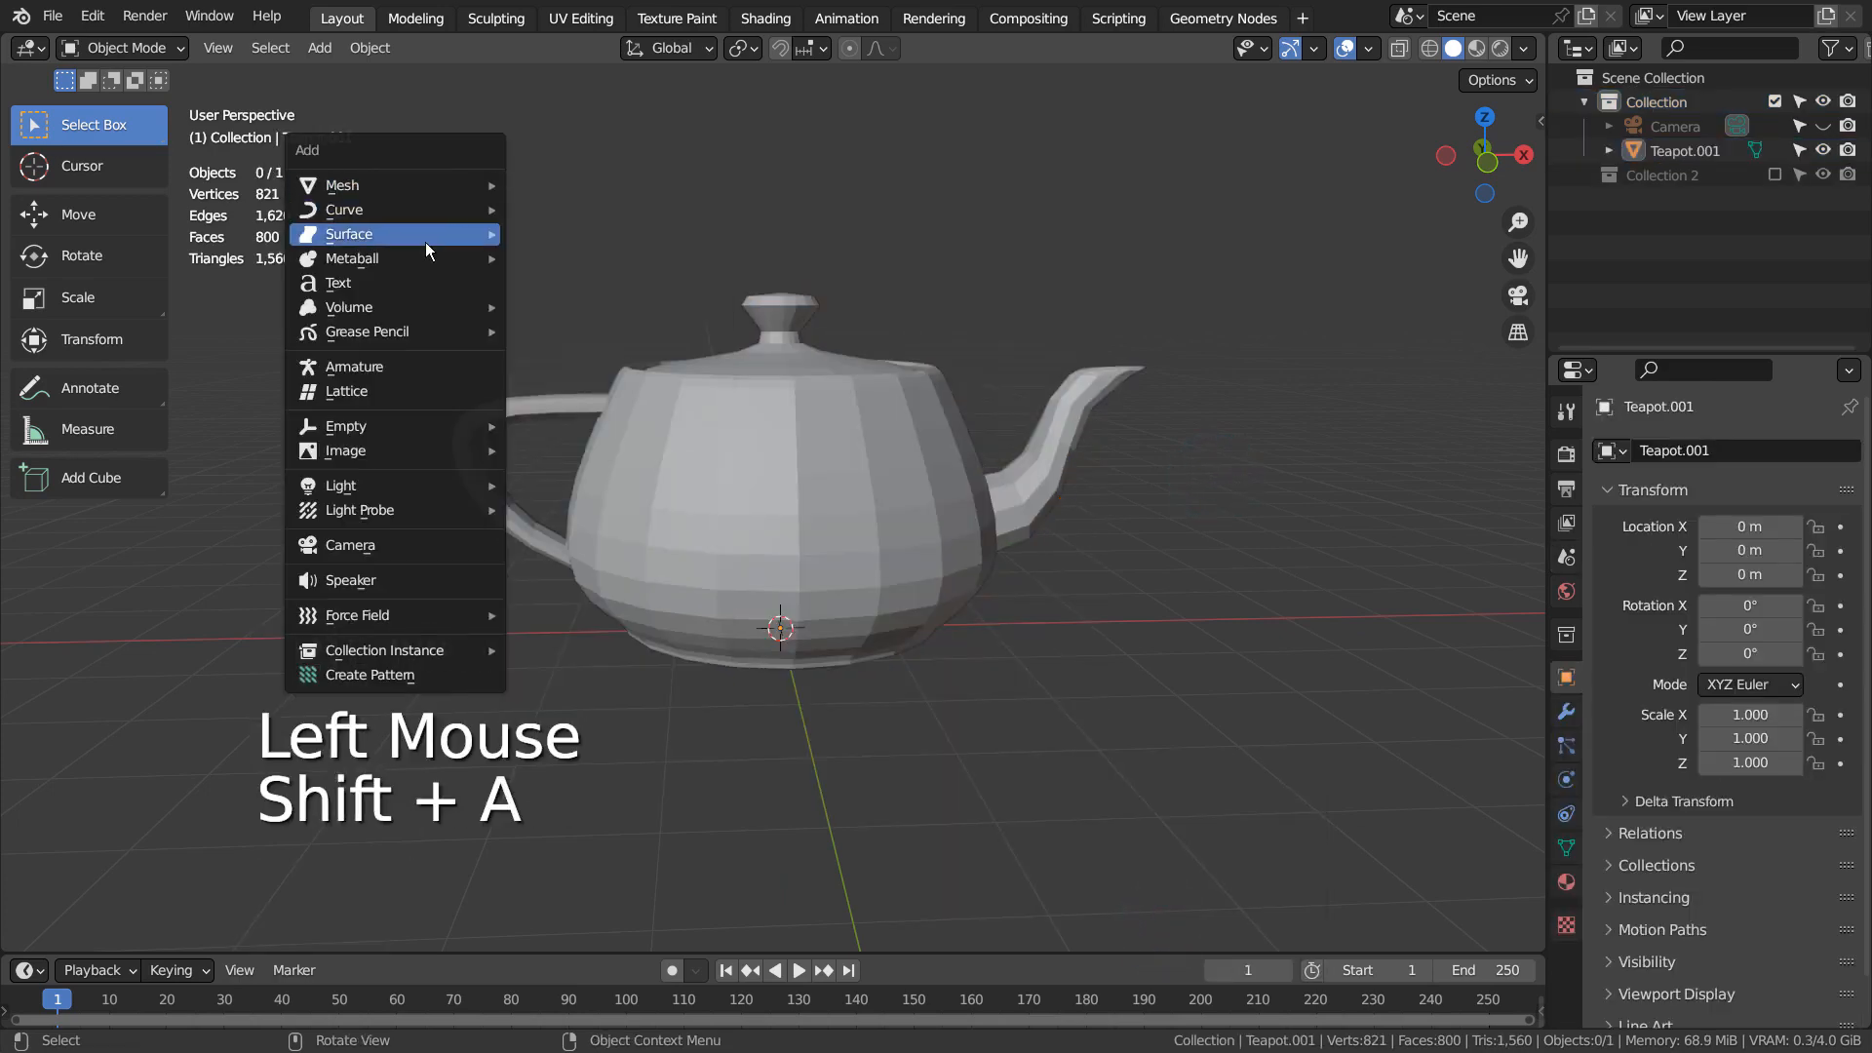
mouse_move(414, 306)
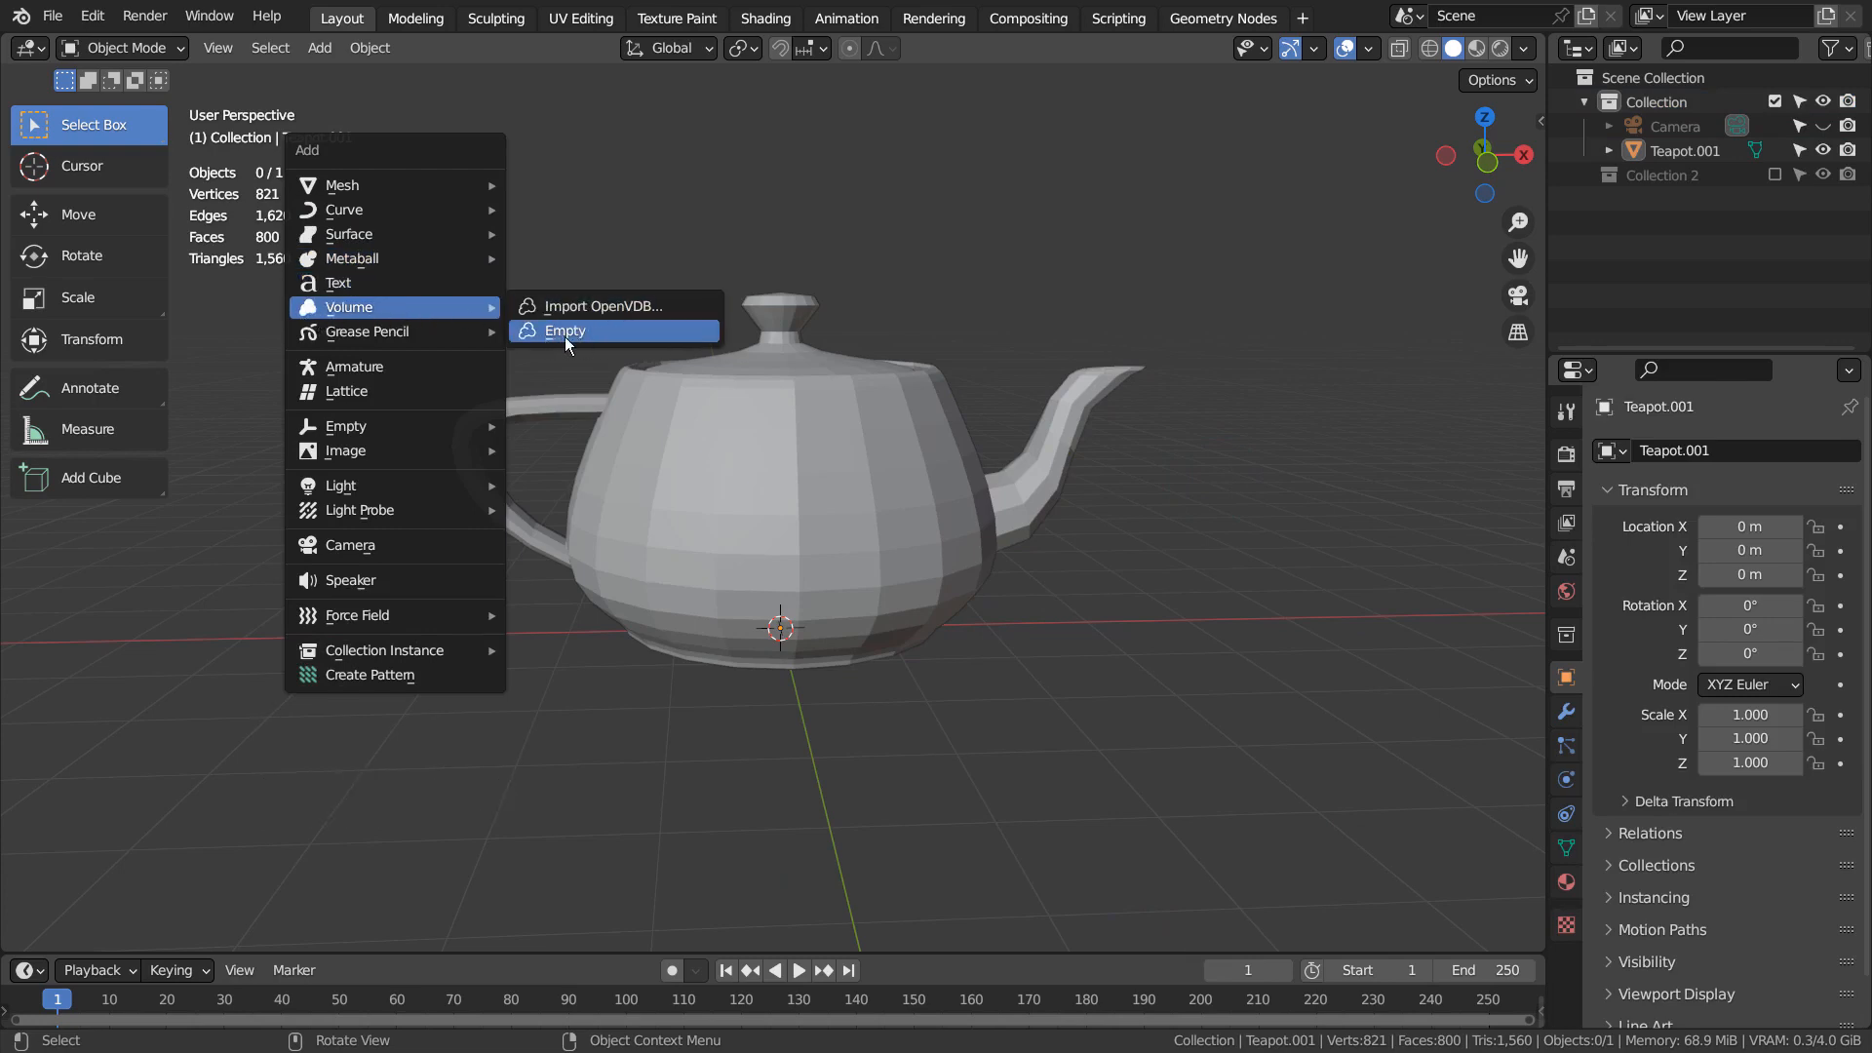
left_click(632, 332)
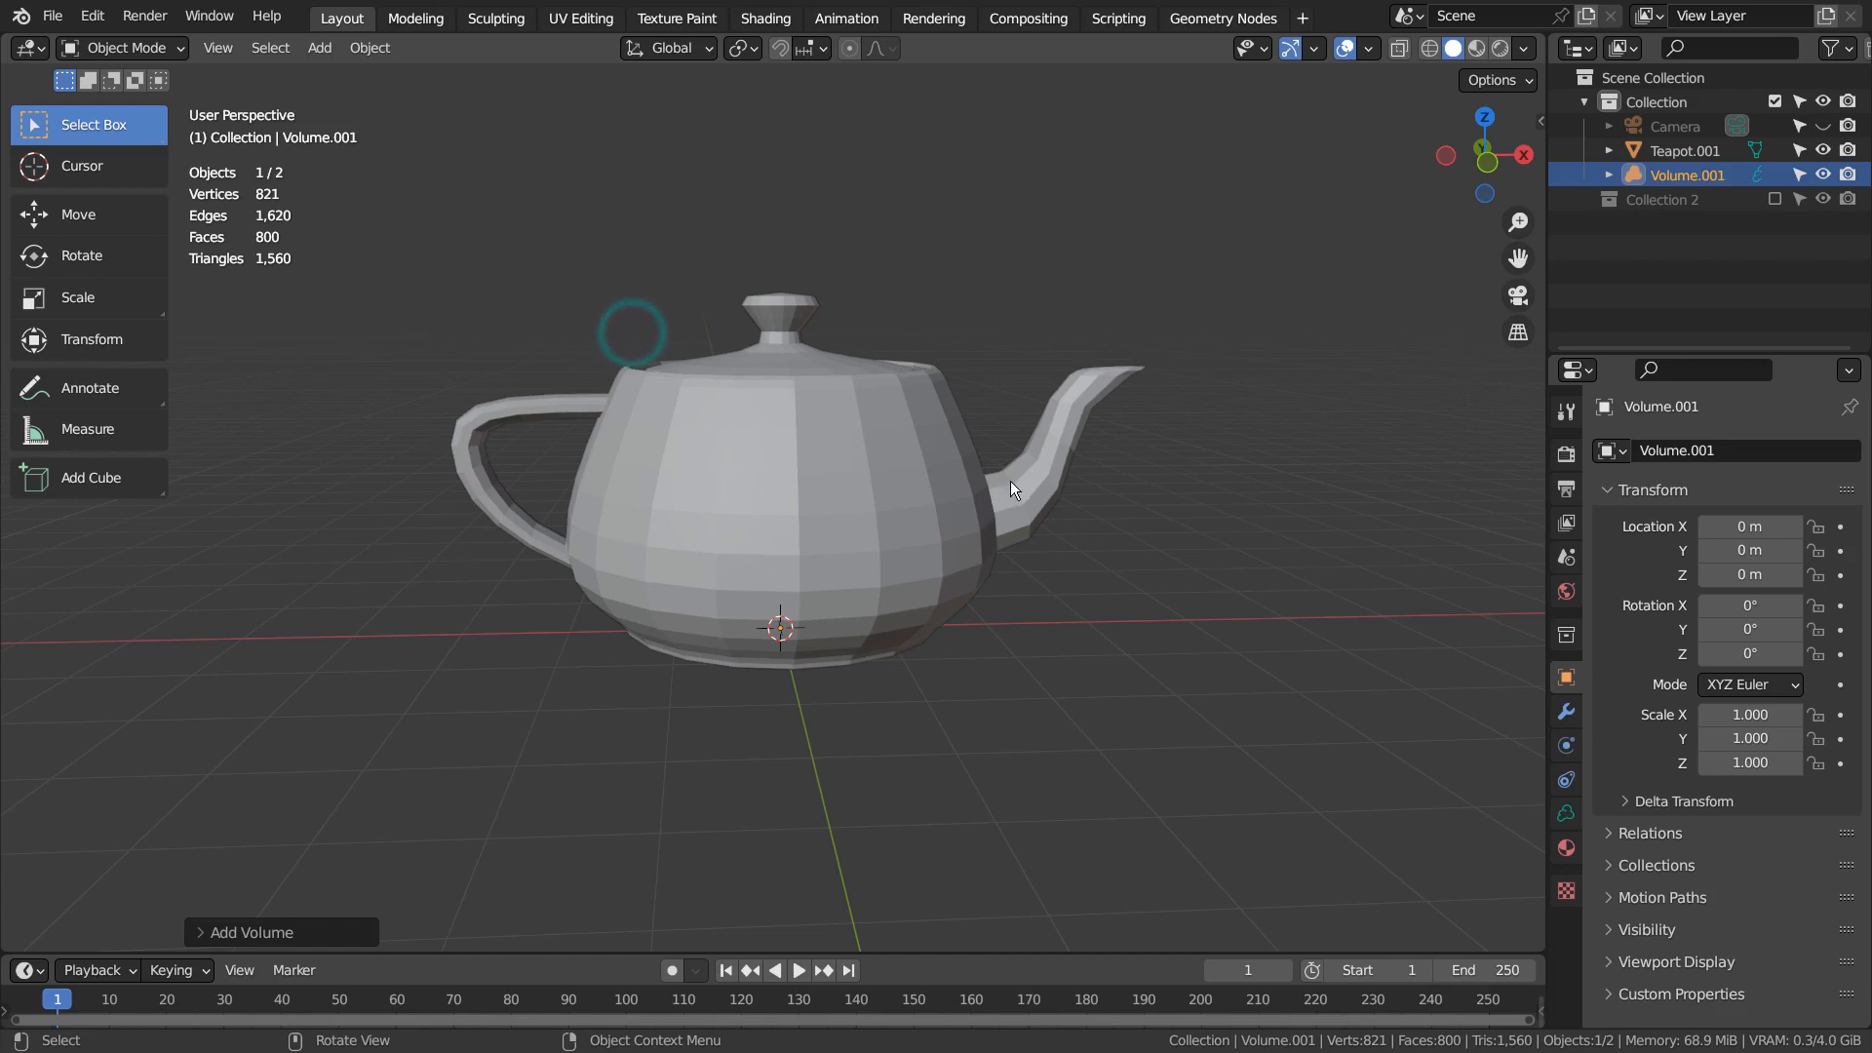
Add a Mesh to Volume modifier to Volume.001 with Teapot.001 as its source object
left_click(1646, 178)
left_click(1568, 713)
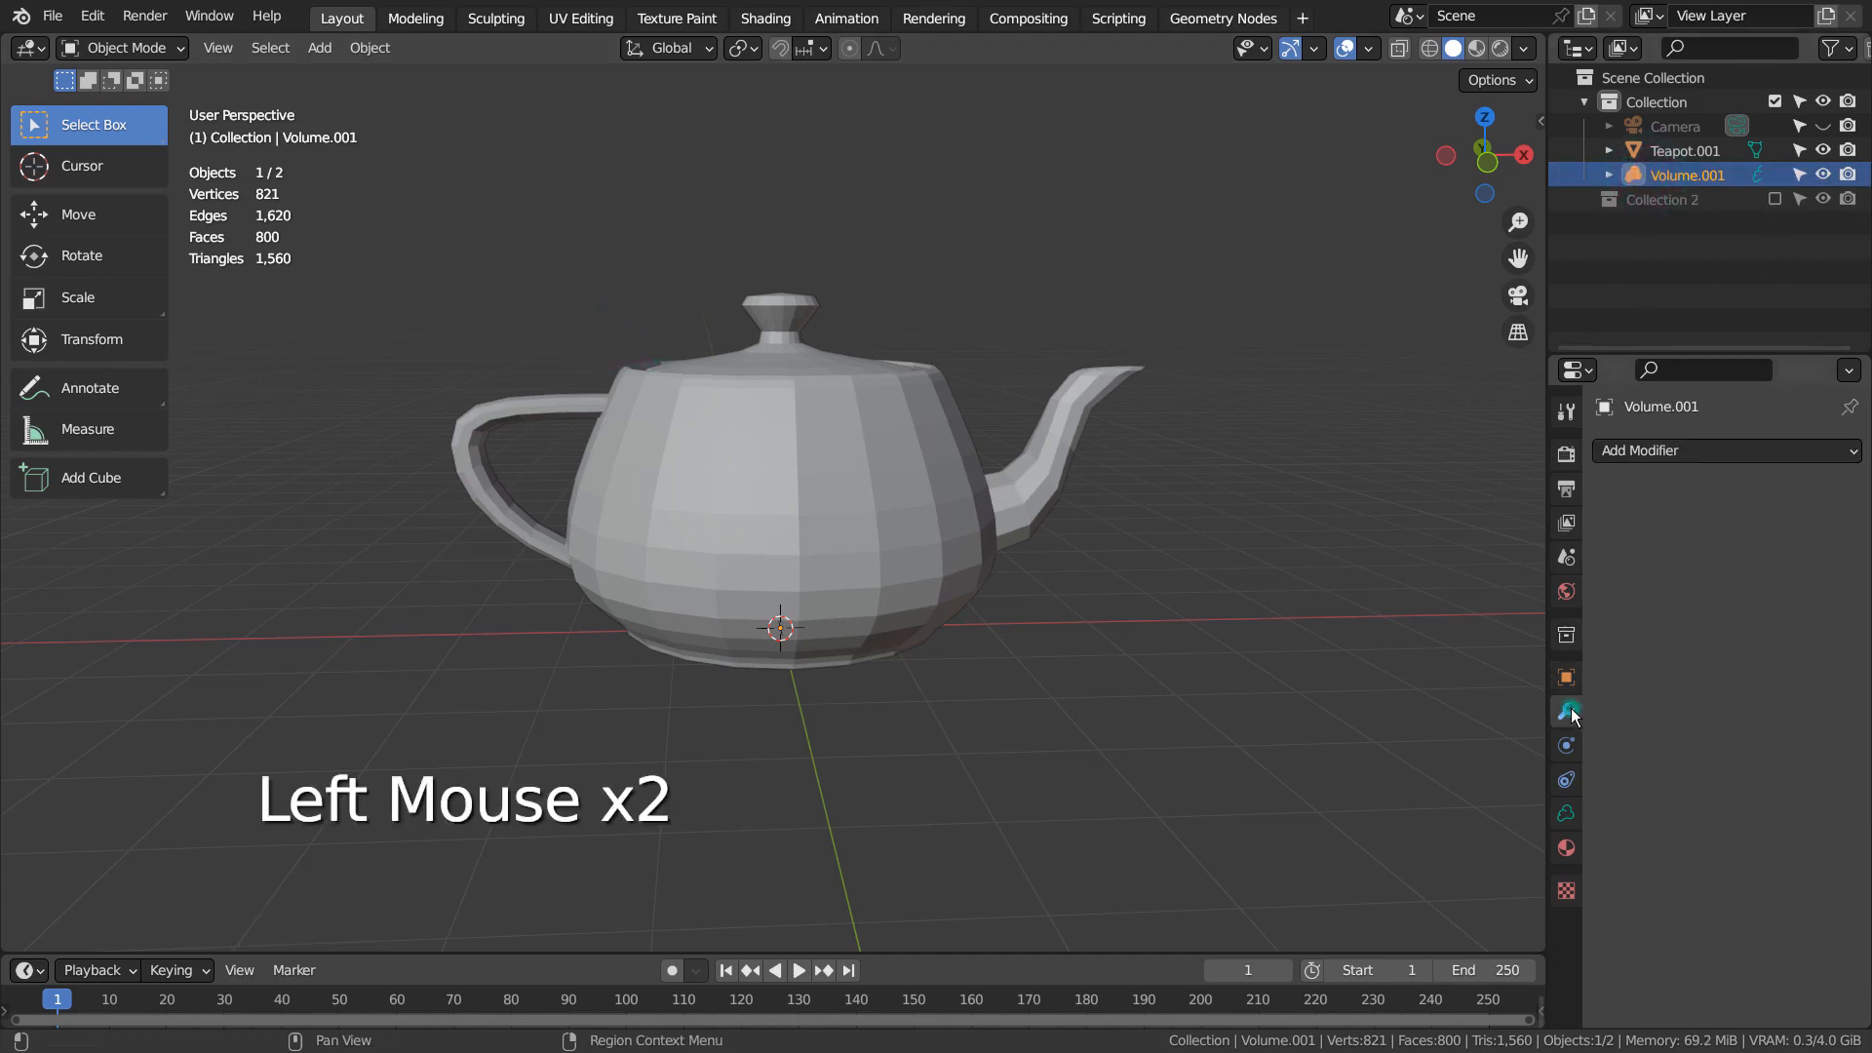
left_click(1785, 451)
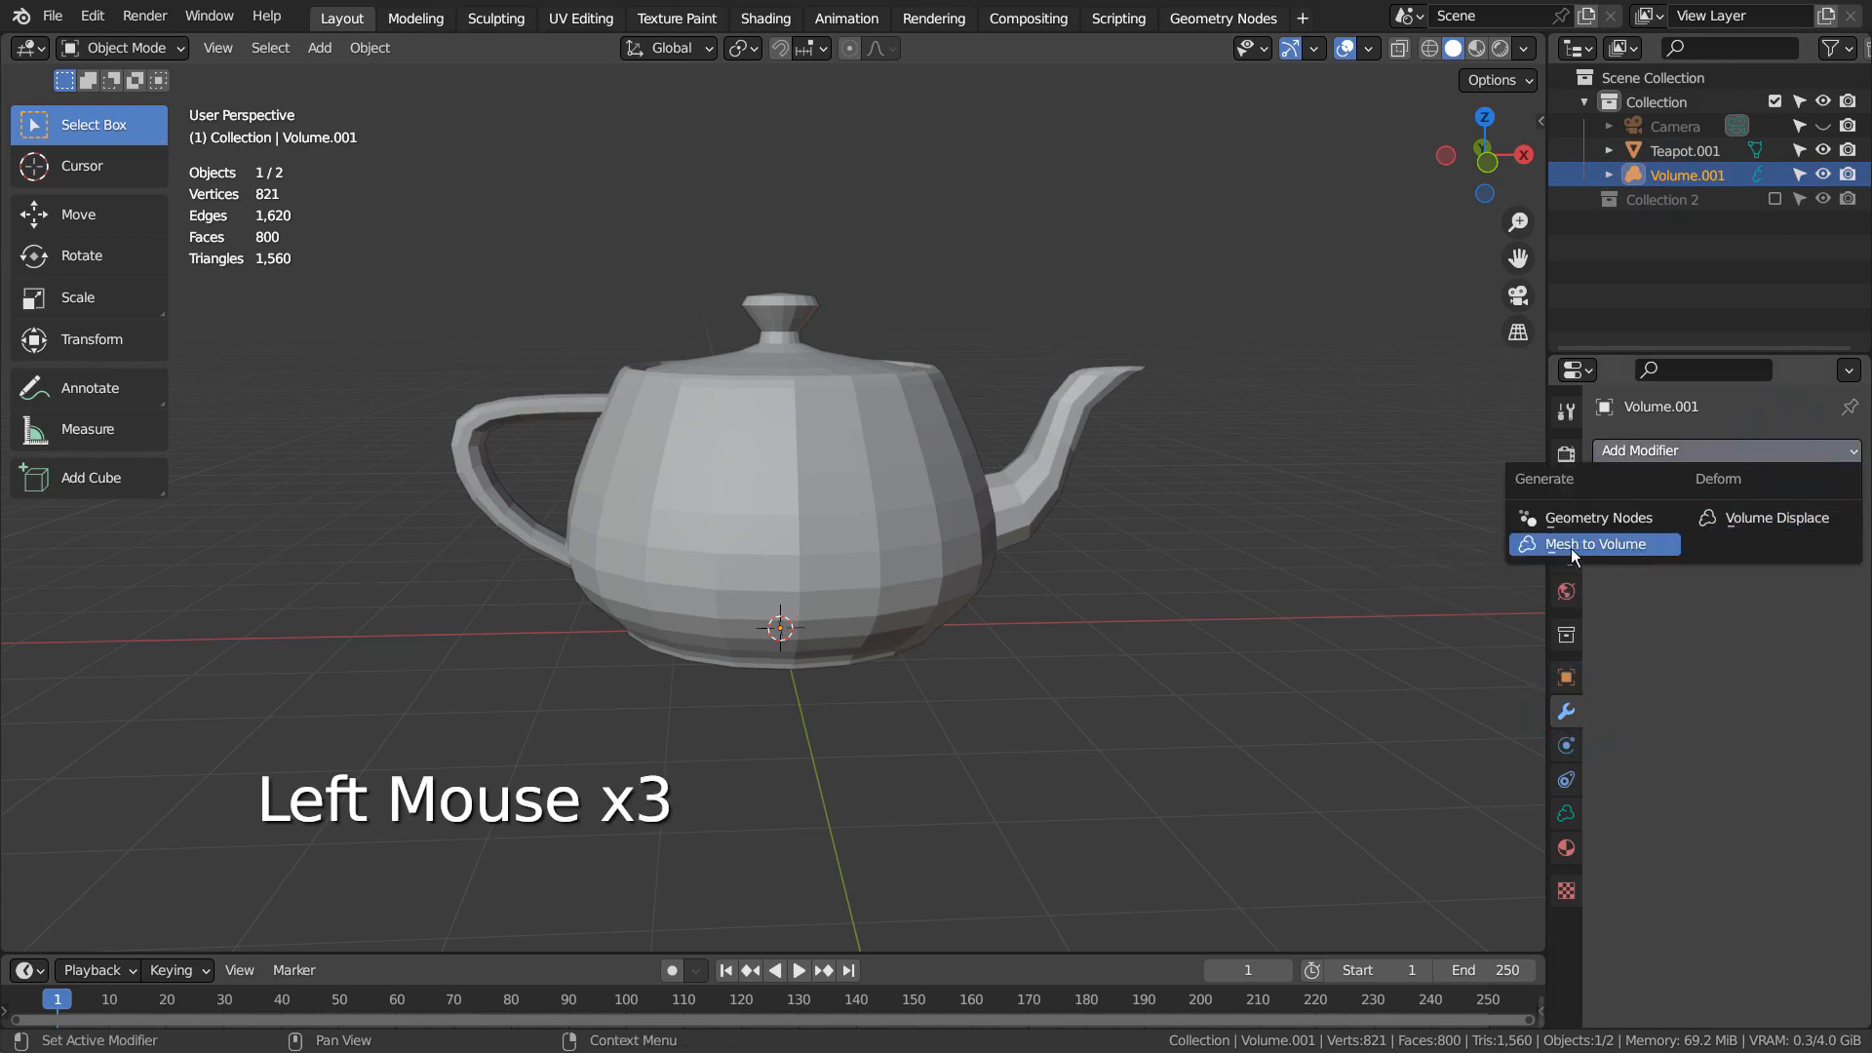
left_click(1641, 546)
left_click(1713, 527)
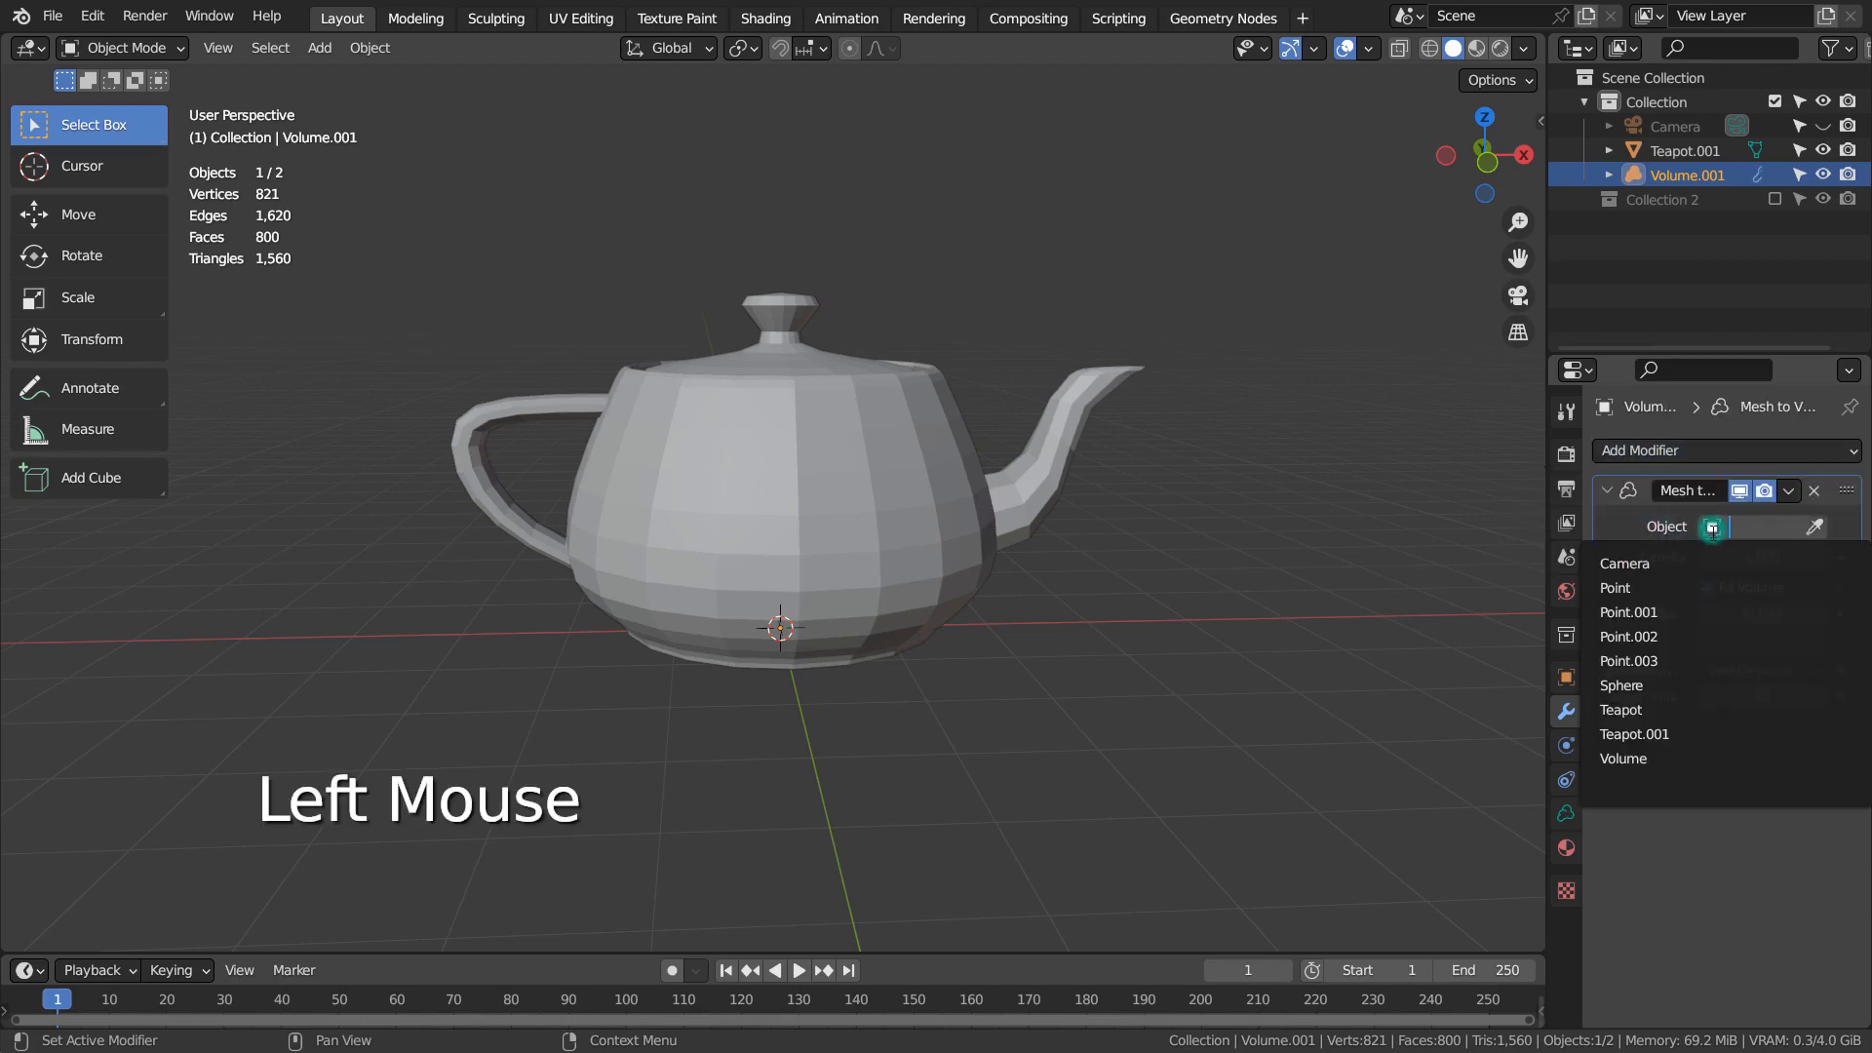
left_click(1634, 734)
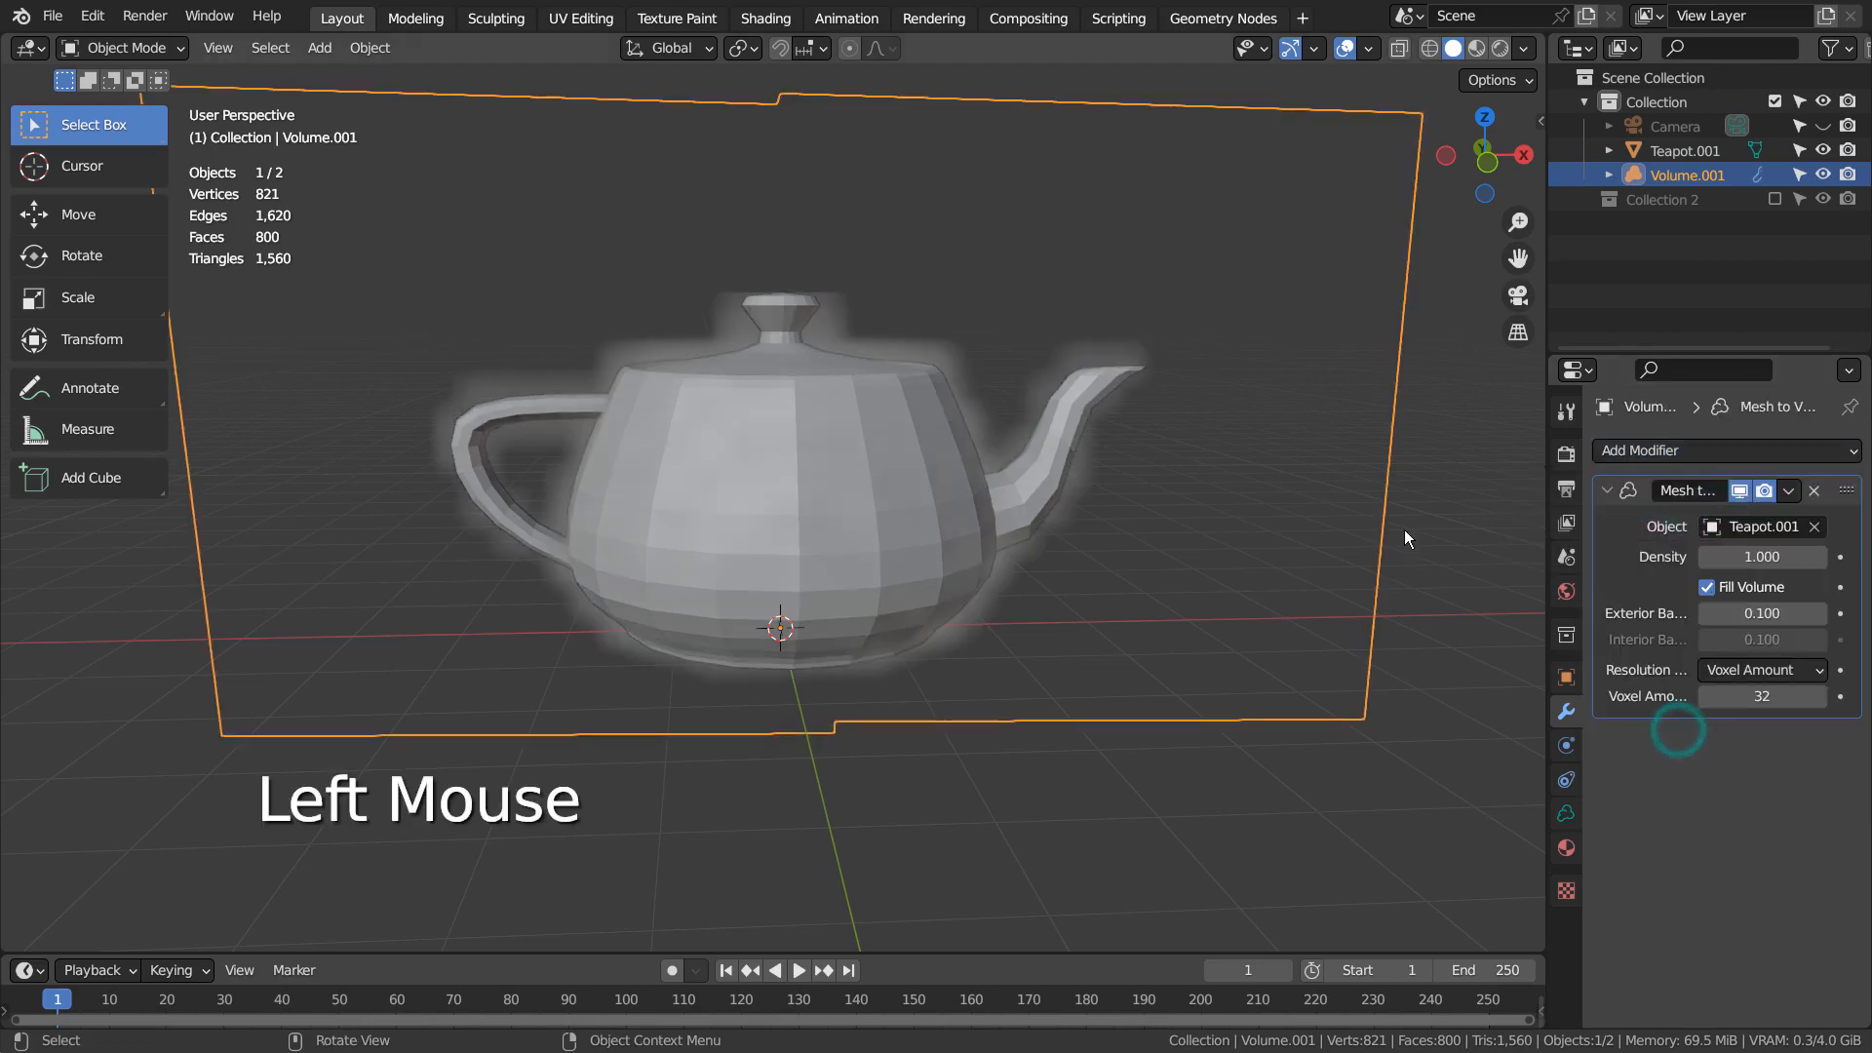
Hide the Teapot.001 mesh in the viewport and examine the generated volume around its body and spout
mouse_move(1312, 446)
middle_mouse_down()
mouse_move(799, 452)
mouse_move(792, 482)
mouse_move(1341, 459)
middle_mouse_up()
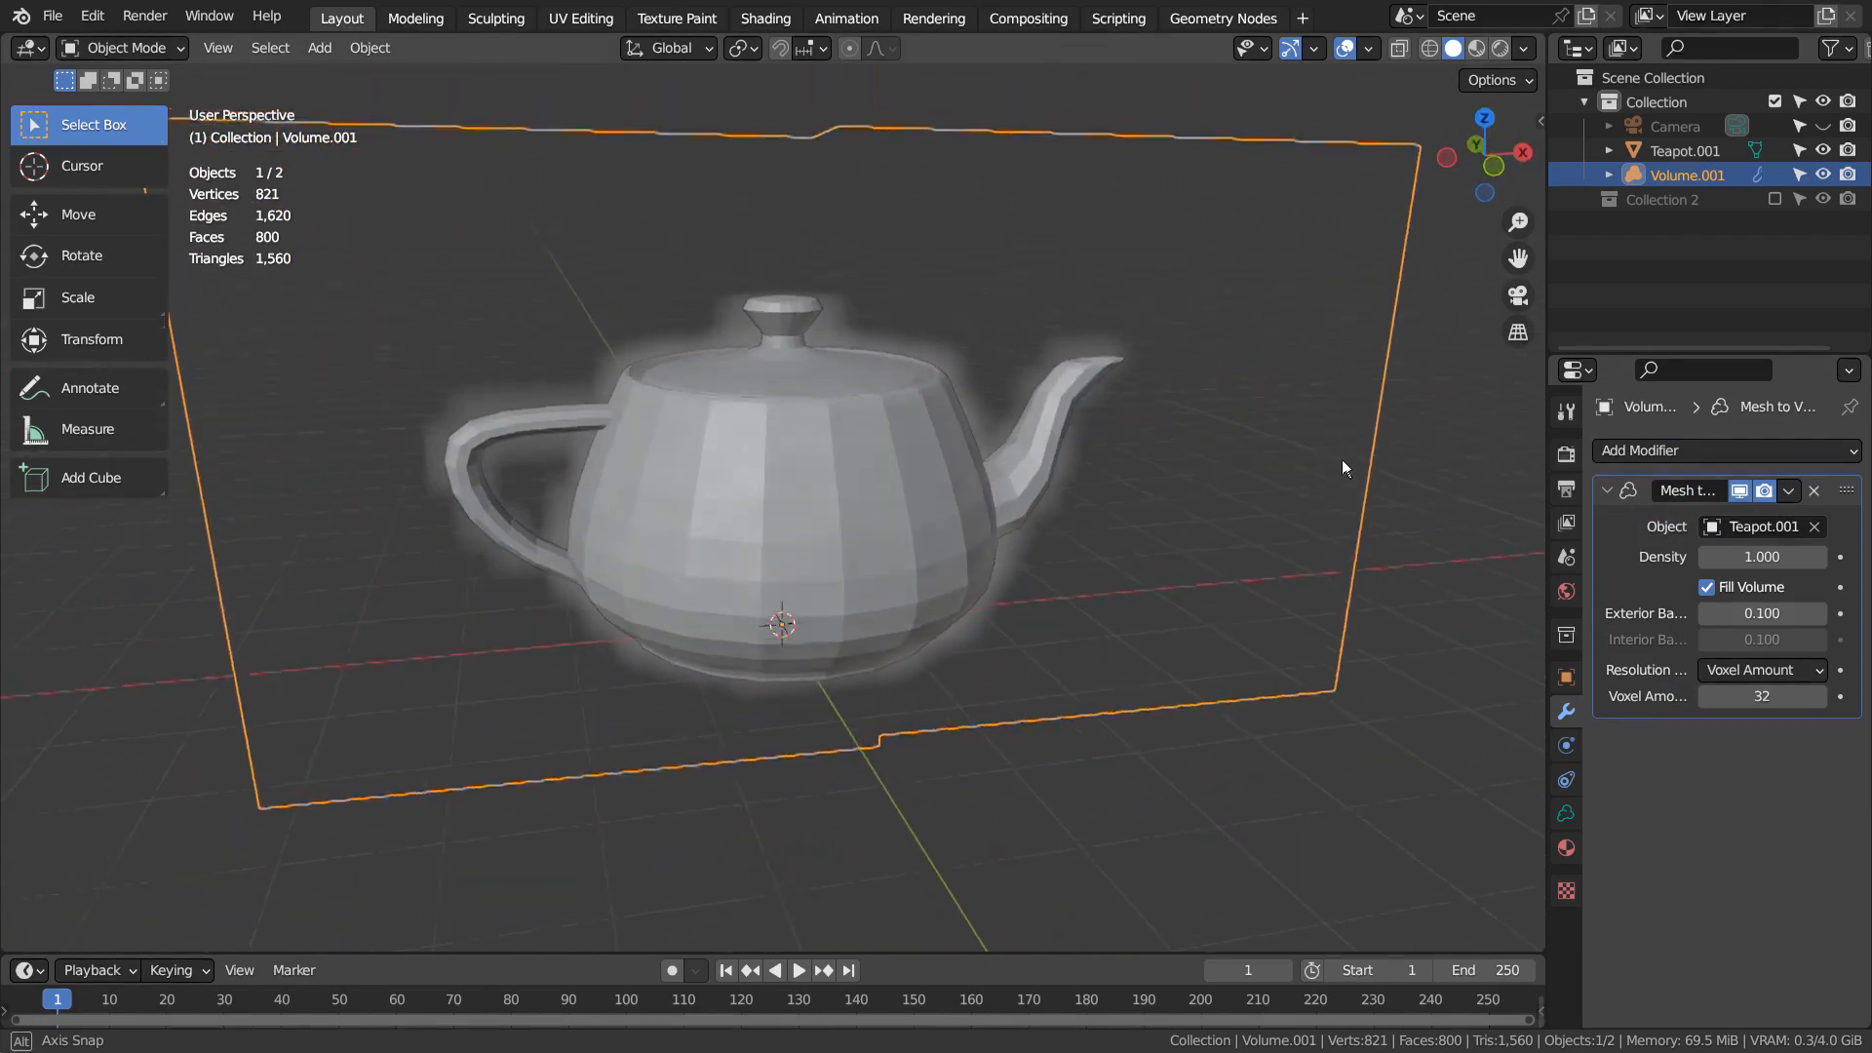
left_click(1823, 150)
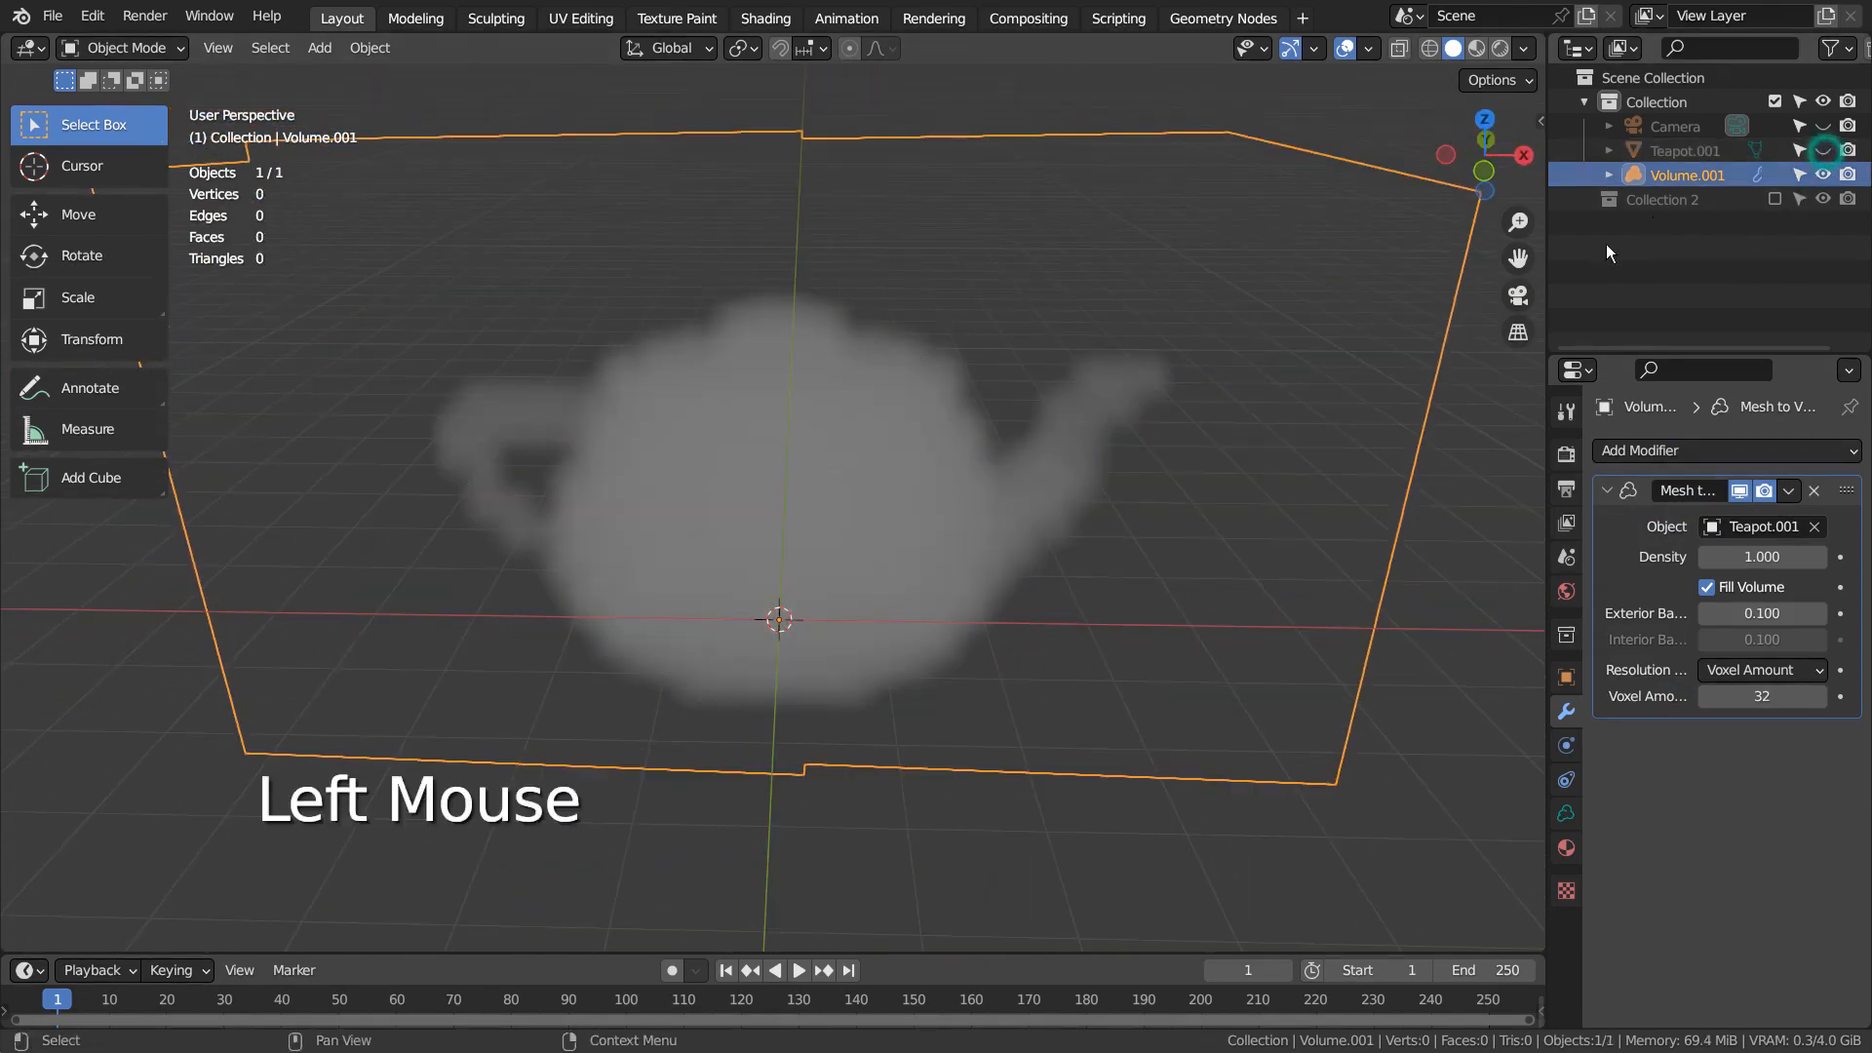
middle_click_drag(1343, 467, 1314, 418)
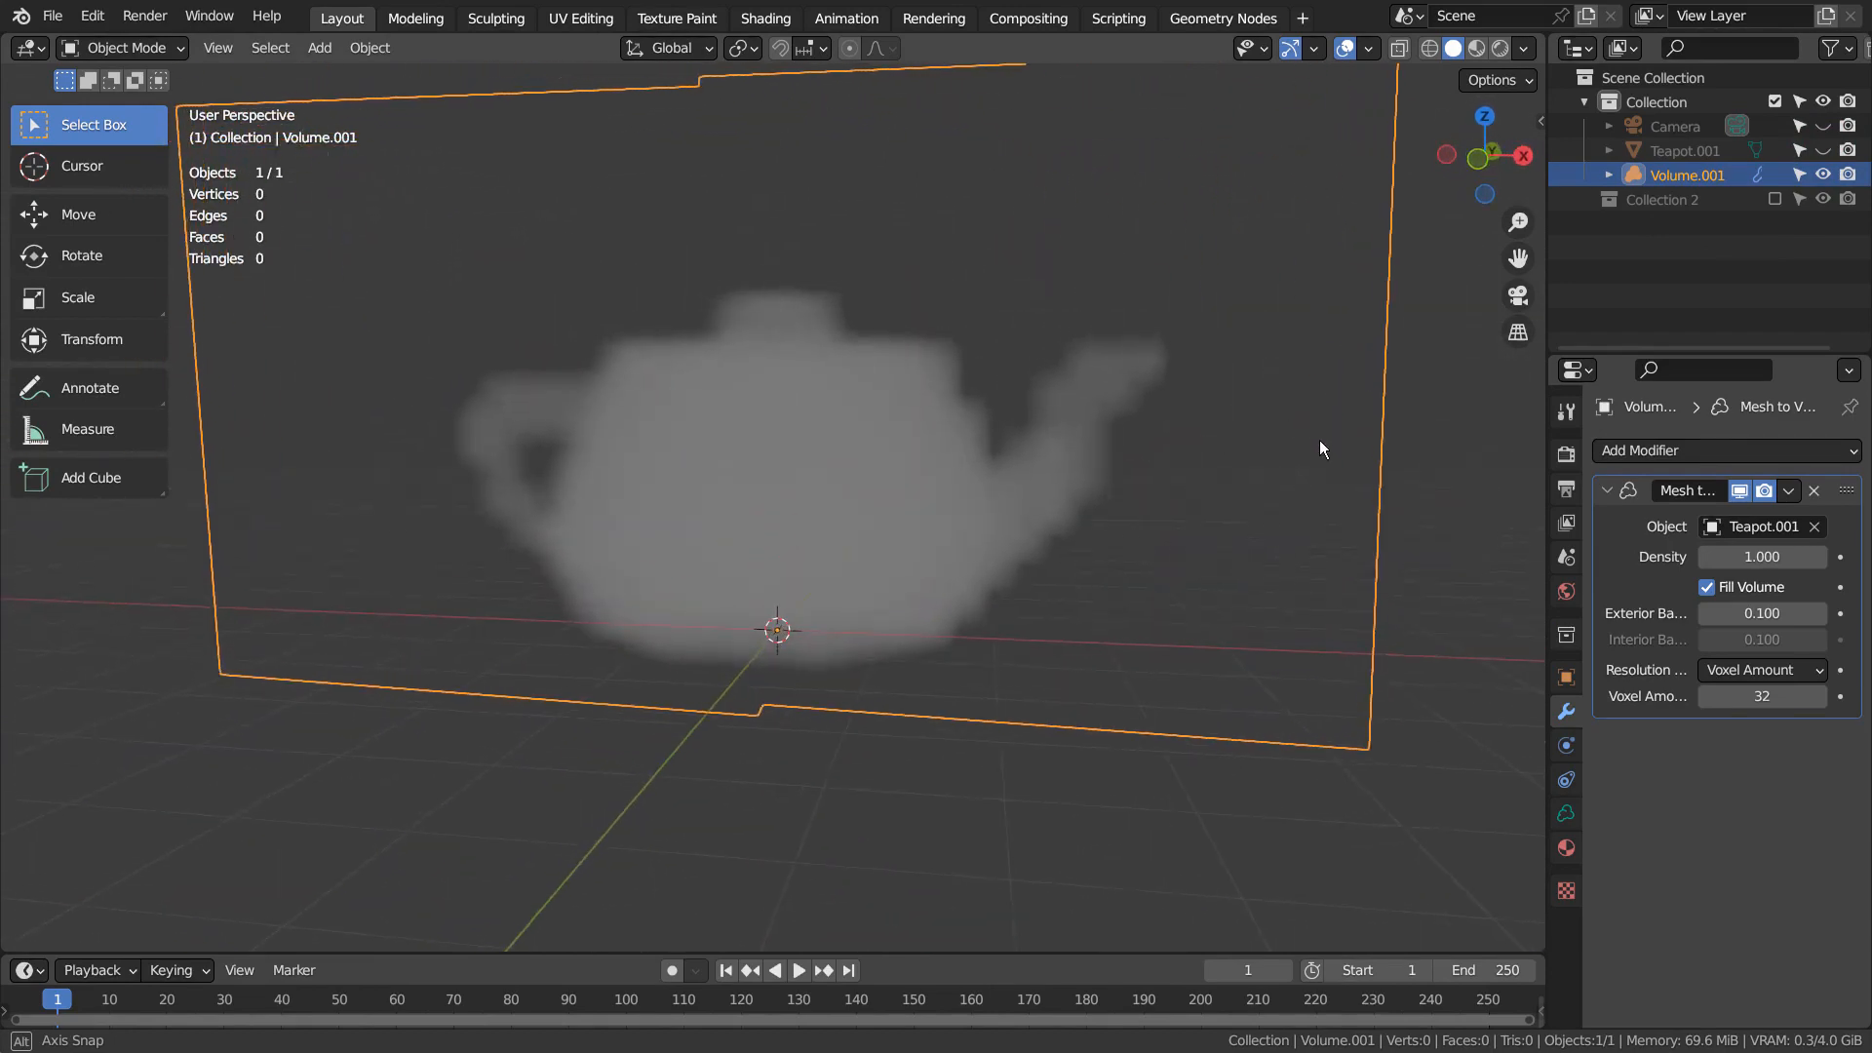
middle_click_drag(1033, 470, 1026, 525, "shift")
scroll(1092, 556, "up", 3)
middle_click_drag(1154, 589, 923, 535, "shift")
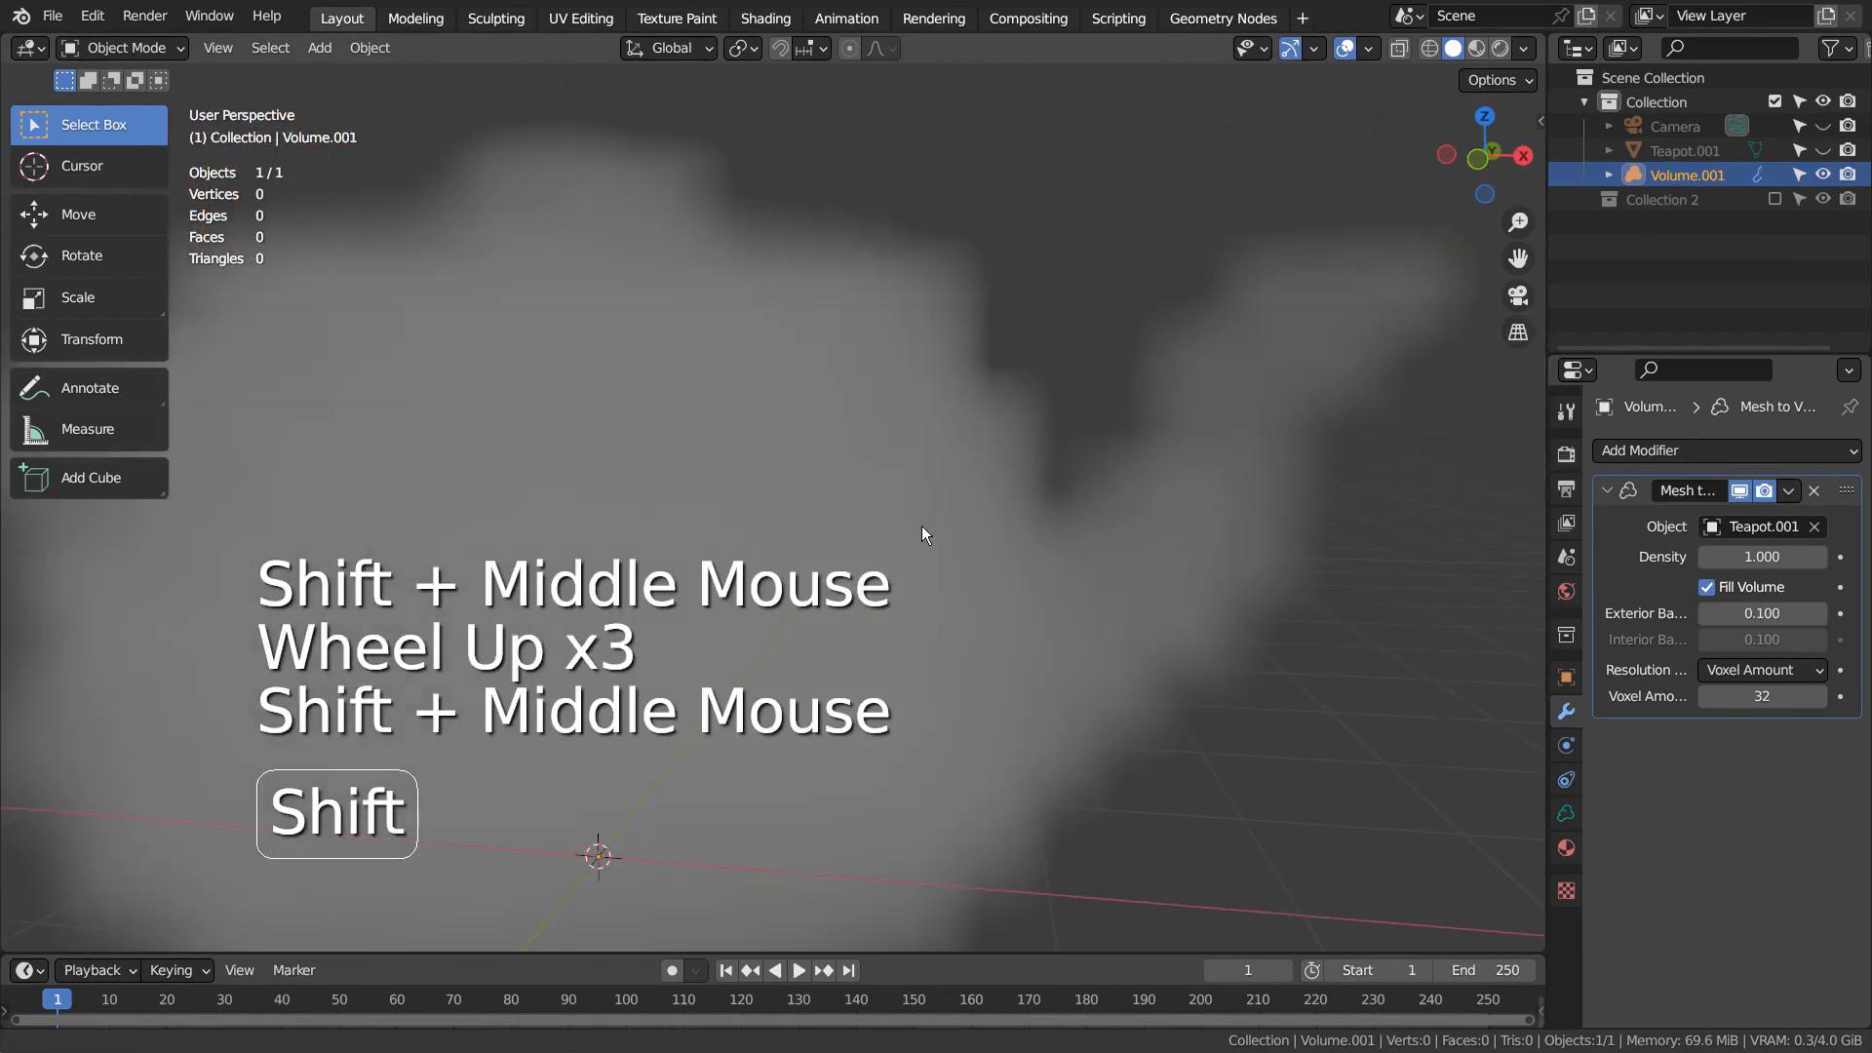
Add a Volume Displace modifier to Volume.001 and create a new texture for it
left_click(1741, 455)
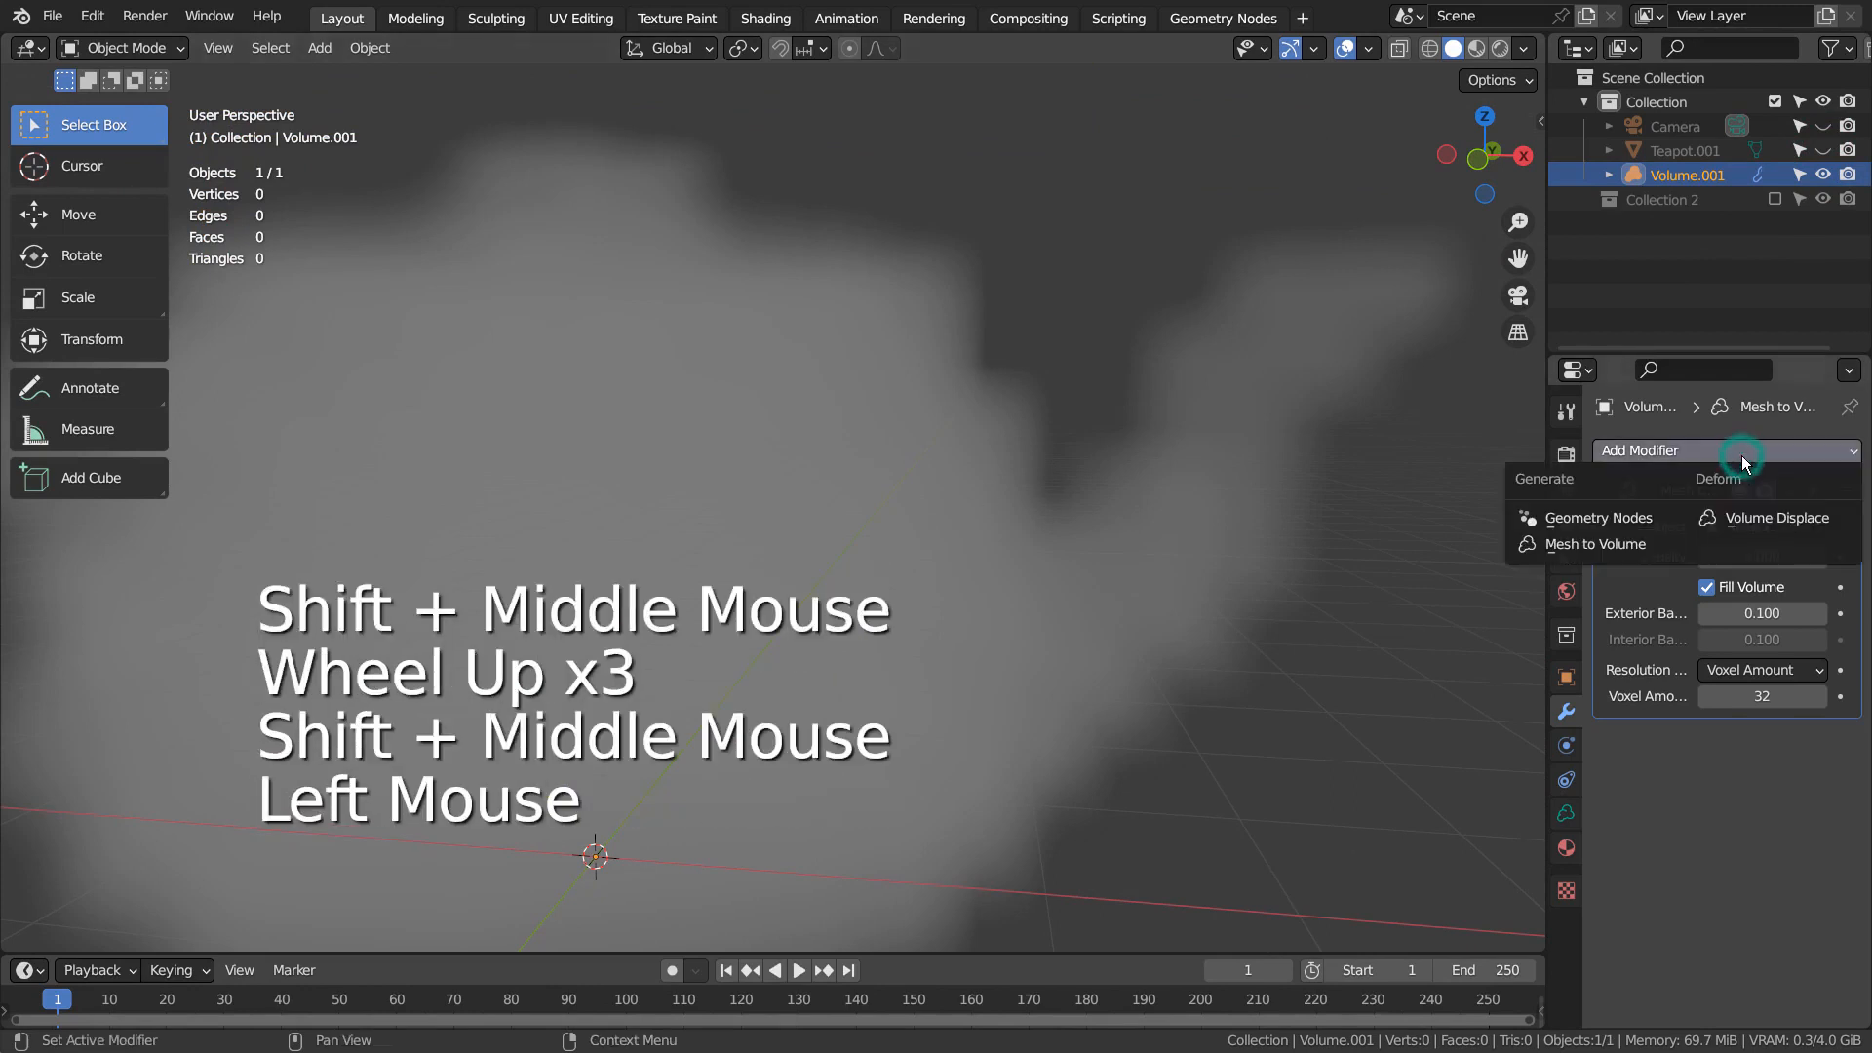
left_click(1769, 519)
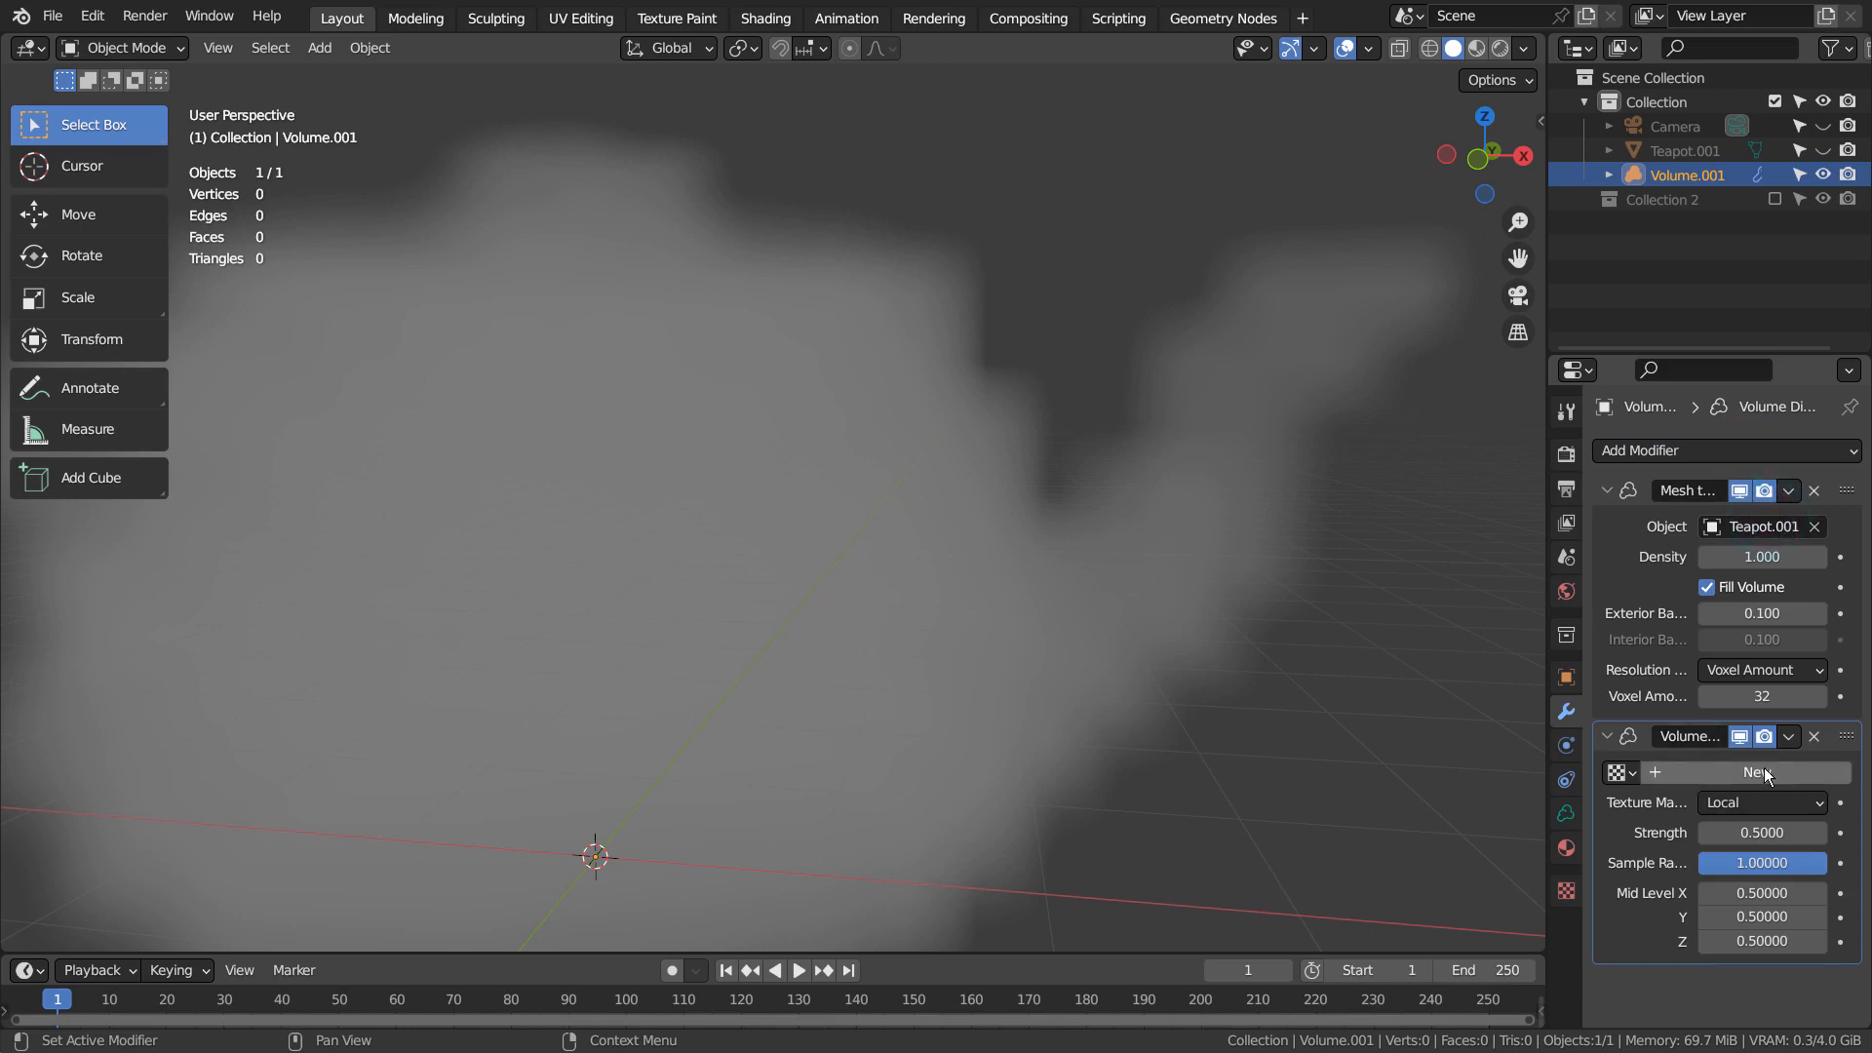
left_click(1733, 771)
scroll(1210, 603, "down", 4)
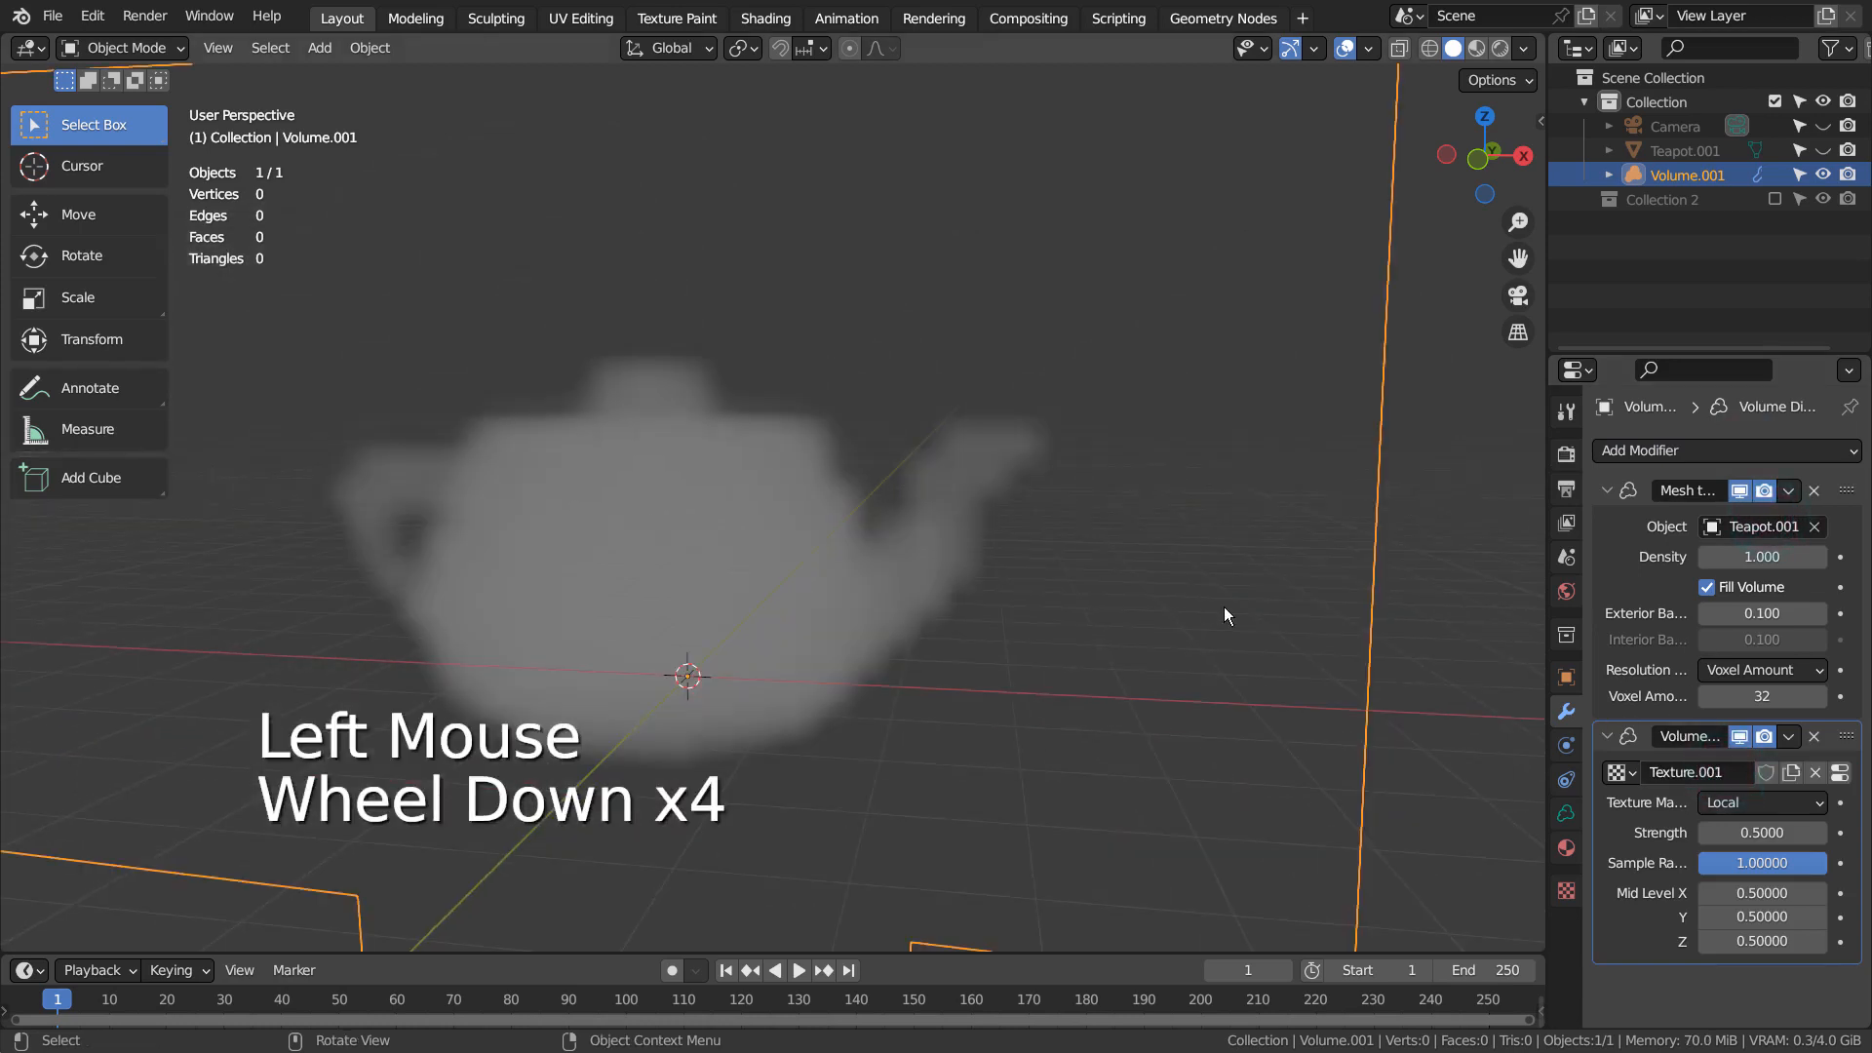
Toggle the Volume Displace modifier's render and viewport visibility to compare the volume with and without it, leaving it enabled
left_click(1764, 736)
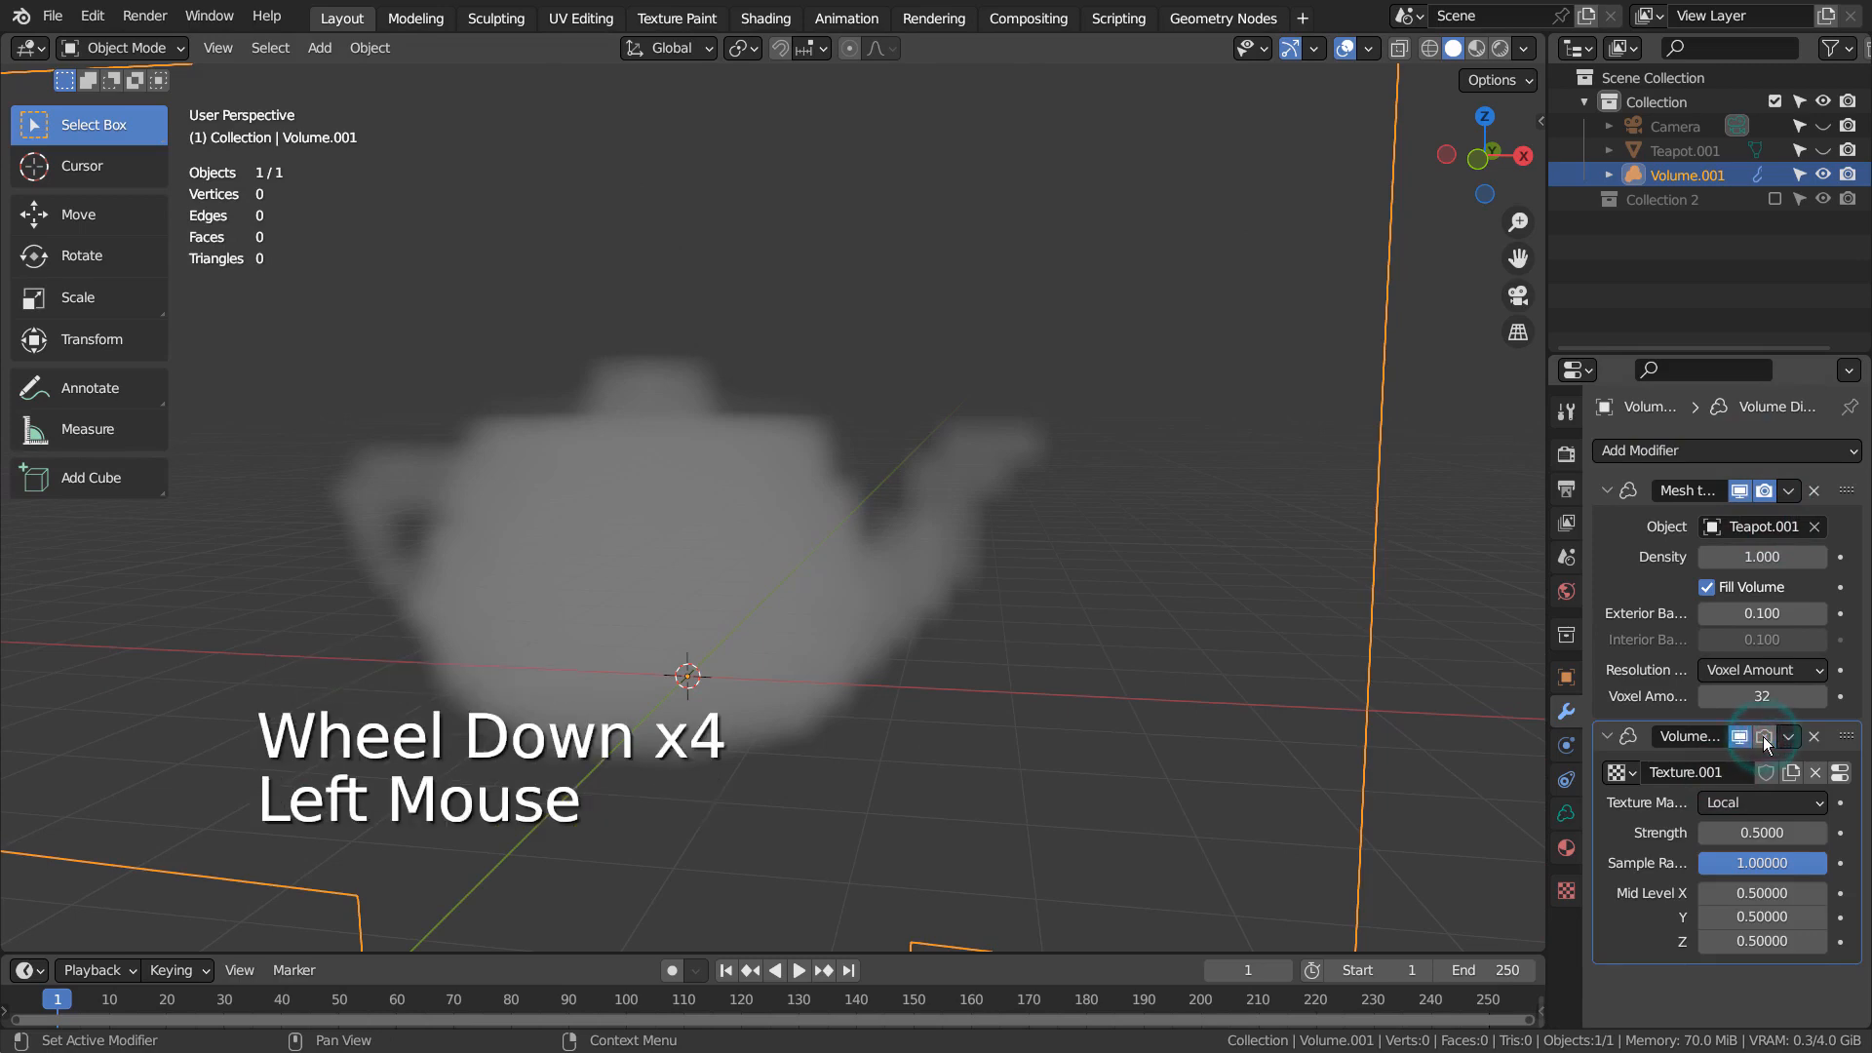
left_click(1763, 736)
left_click(1739, 739)
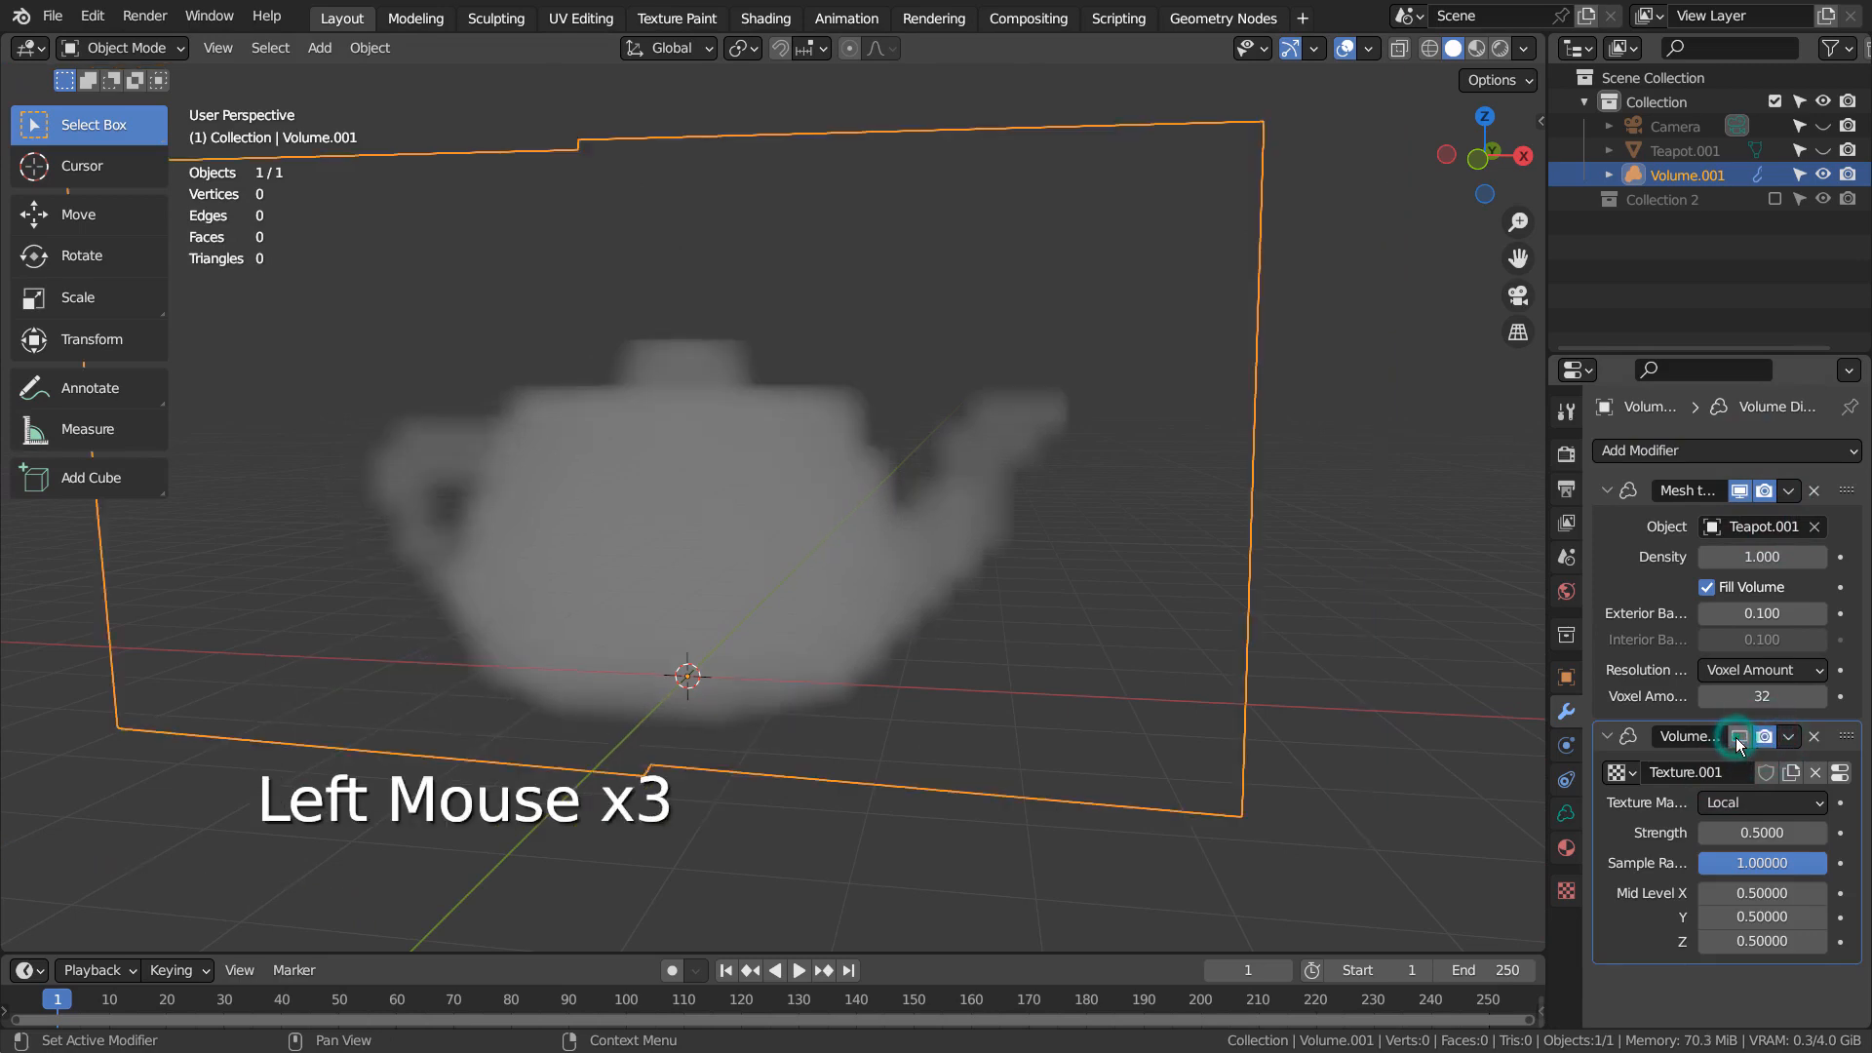
left_click(1739, 738)
left_click(1739, 738)
left_click(1739, 739)
left_click(1739, 738)
left_click(1739, 738)
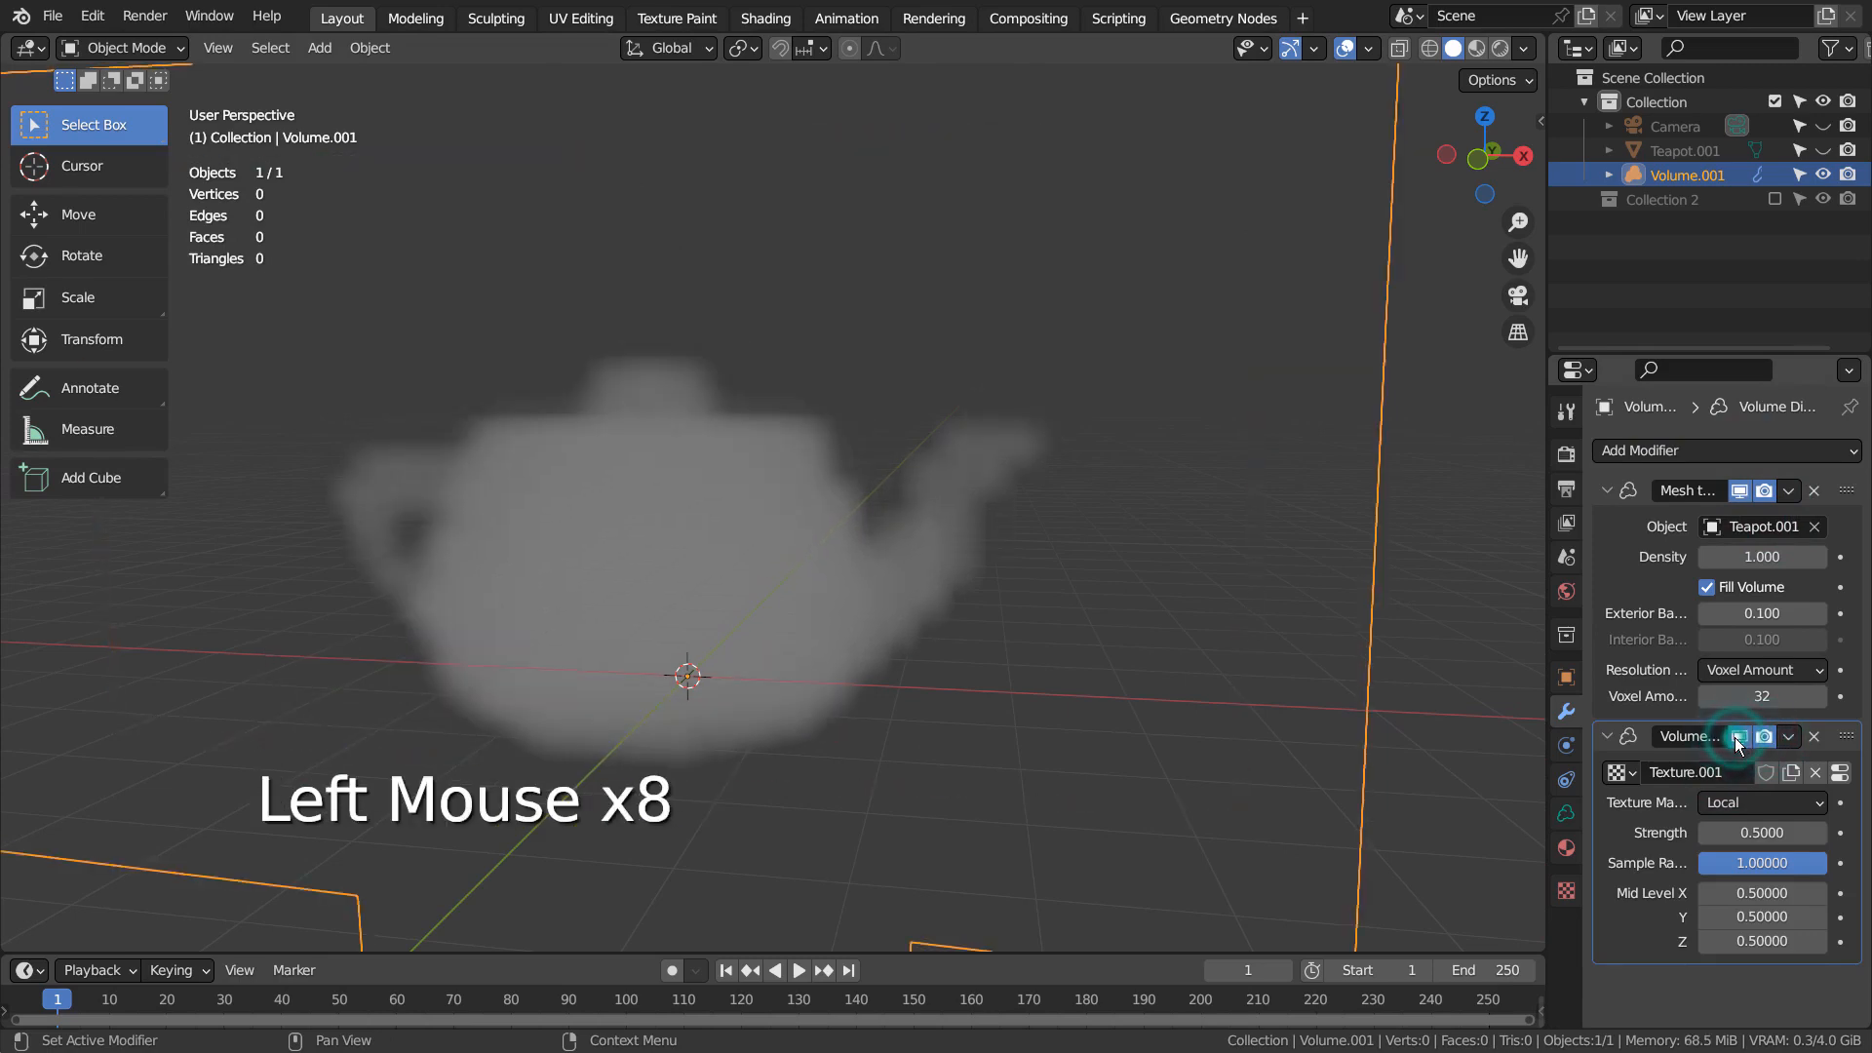
Open the displacement texture's settings and set its type to Clouds
left_click(1566, 890)
left_click(1755, 522)
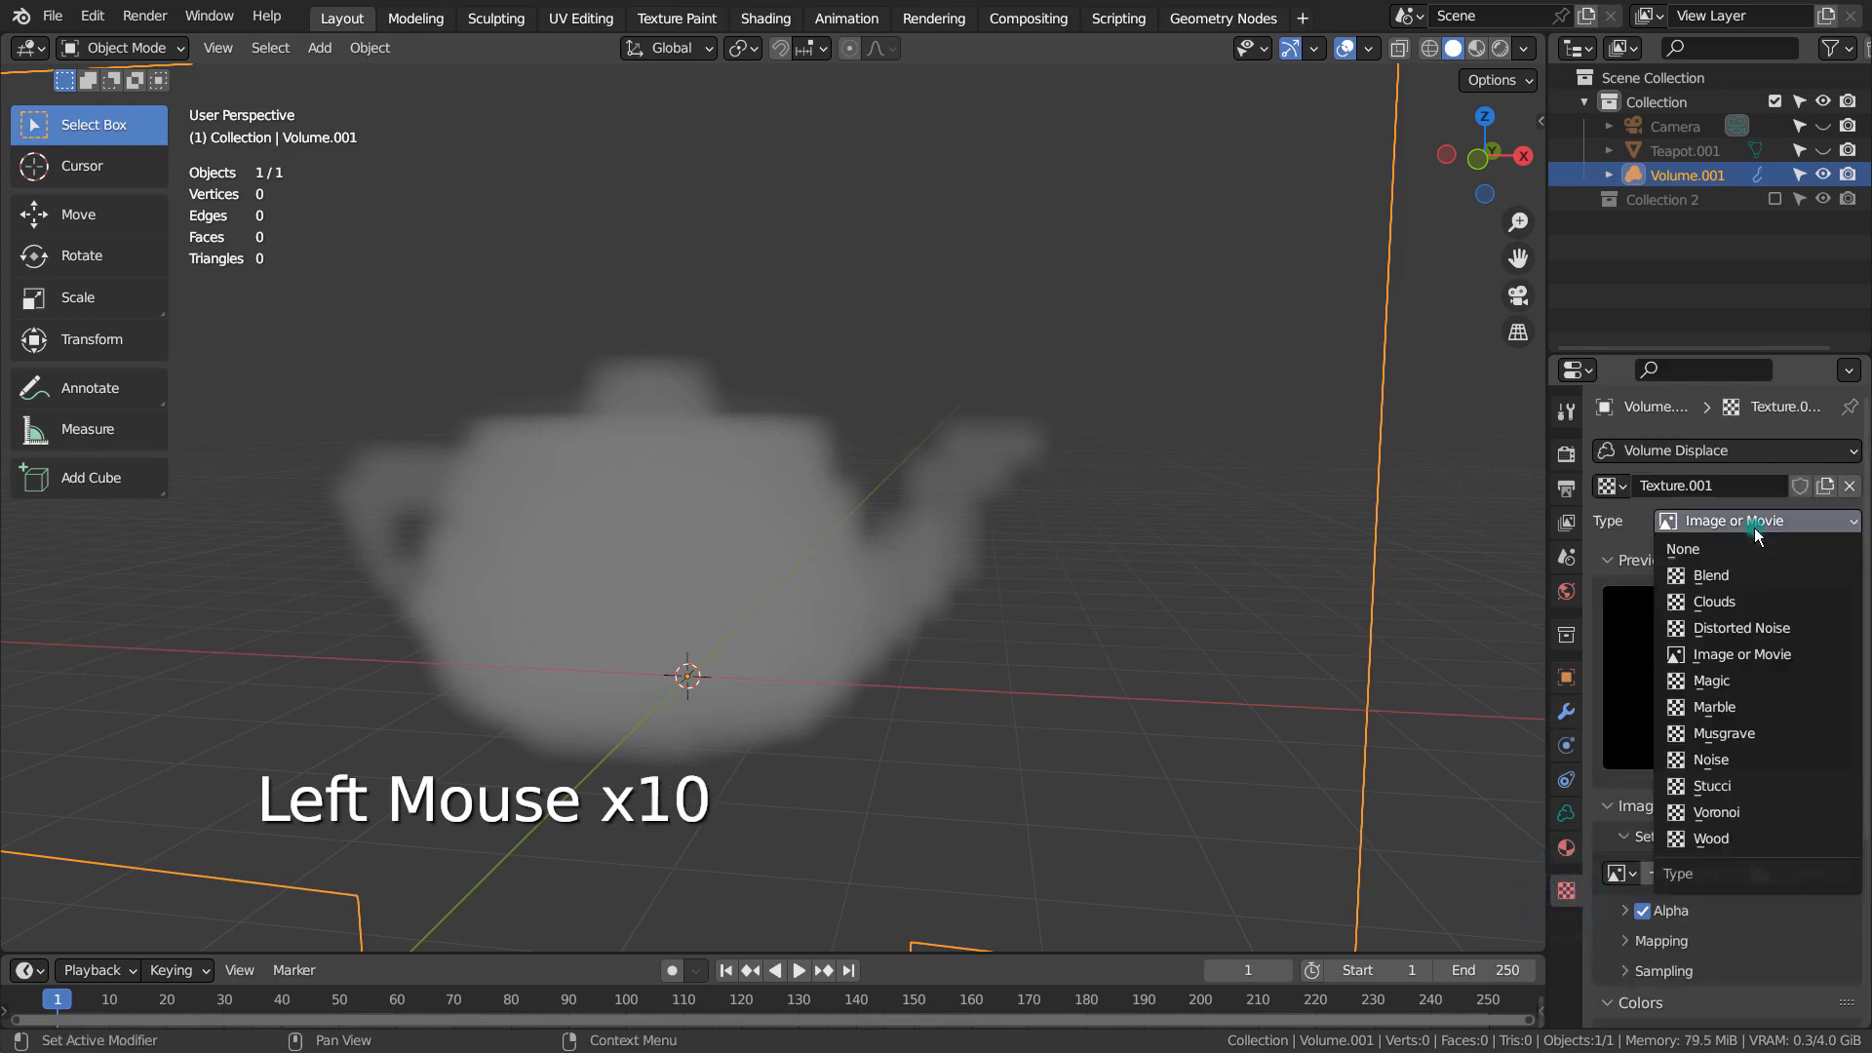
left_click(1742, 598)
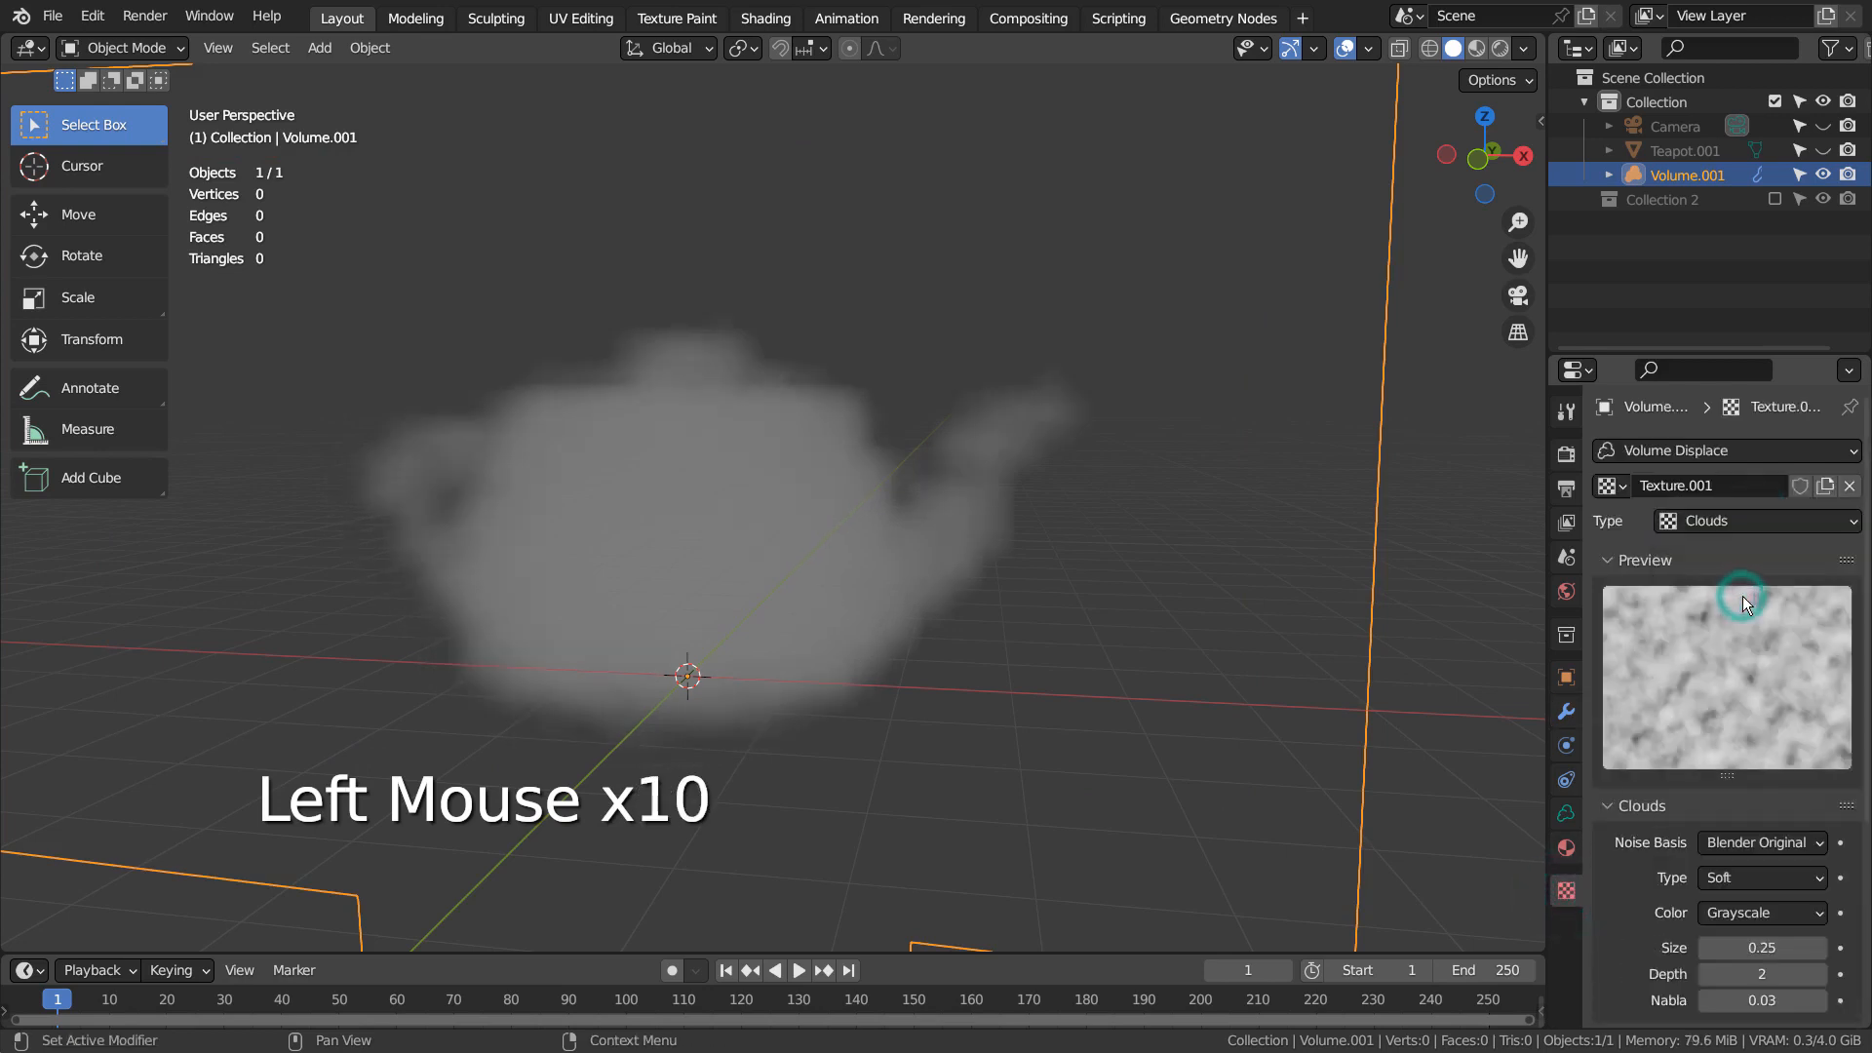
Try the Noise type on the displacement texture and switch it back to Clouds
left_click(1777, 520)
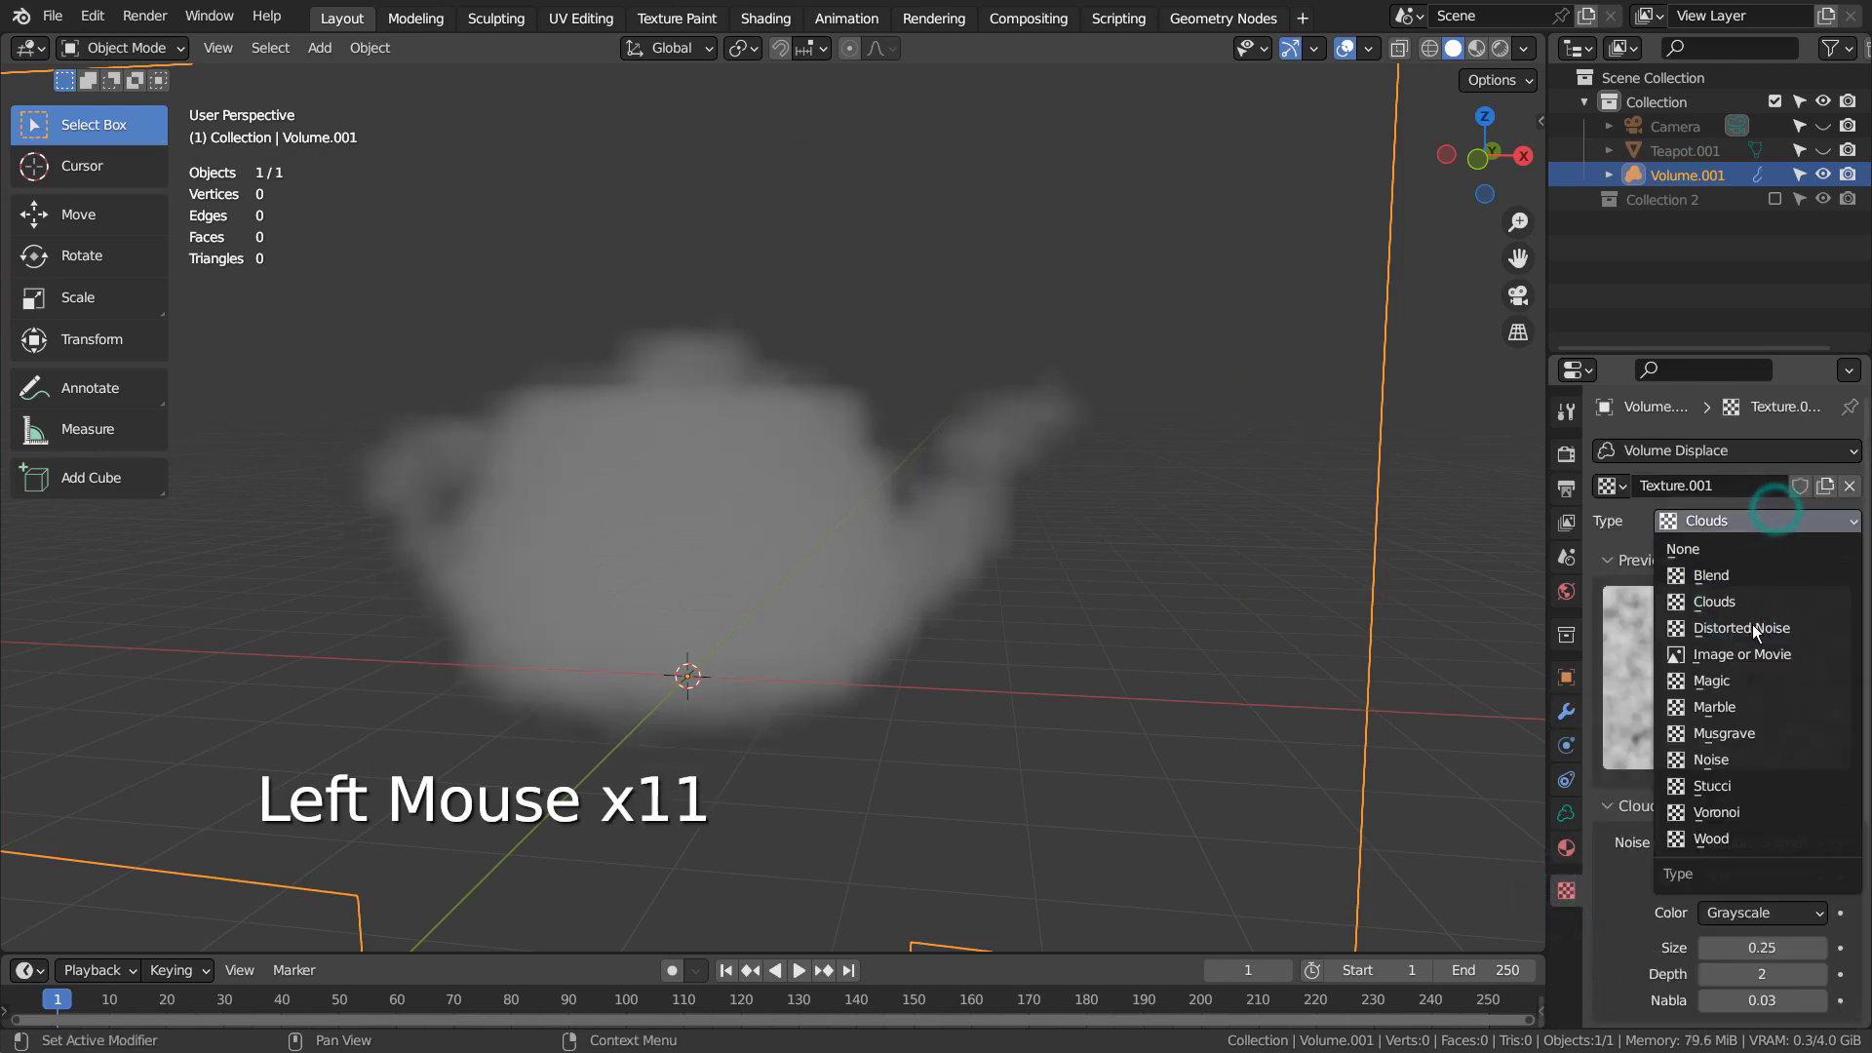
left_click(1740, 755)
left_click(1741, 520)
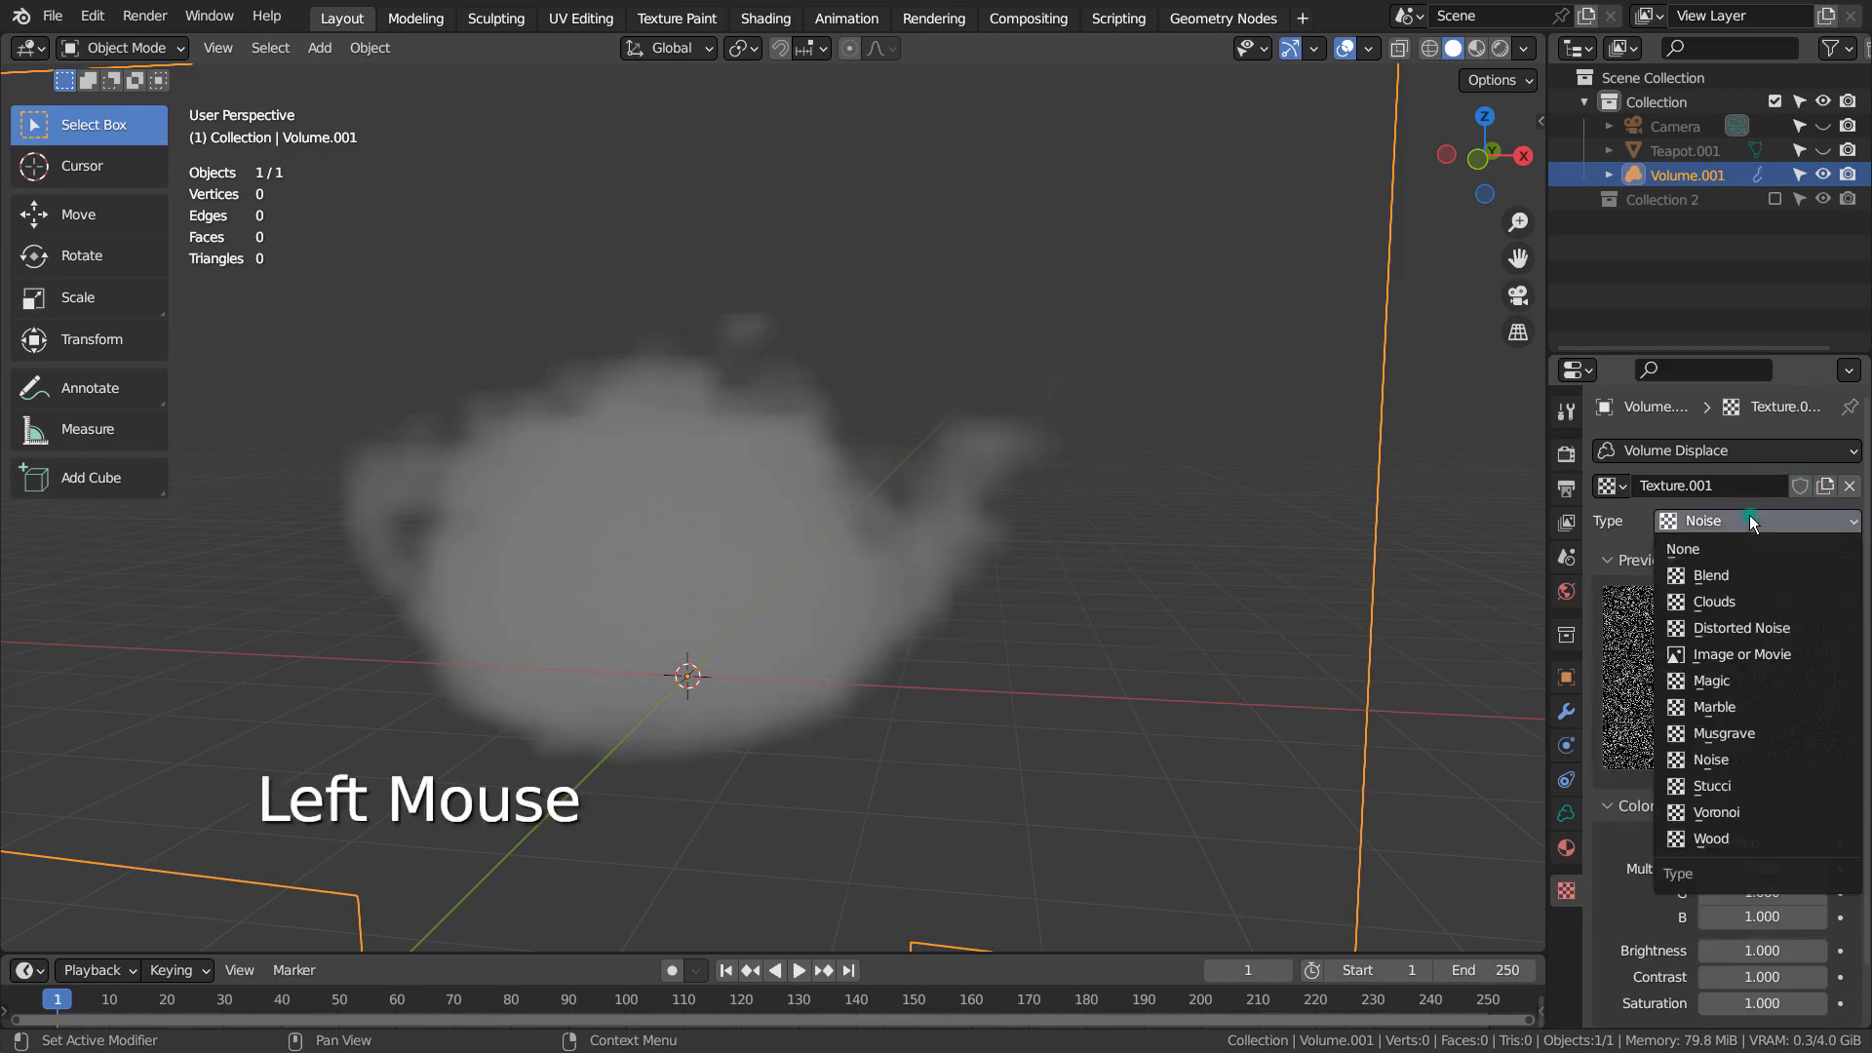
left_click(1746, 605)
Set the Clouds texture's size to 1.34, depth to 4 and nabla to 0.10
scroll(1804, 927, "down", 2)
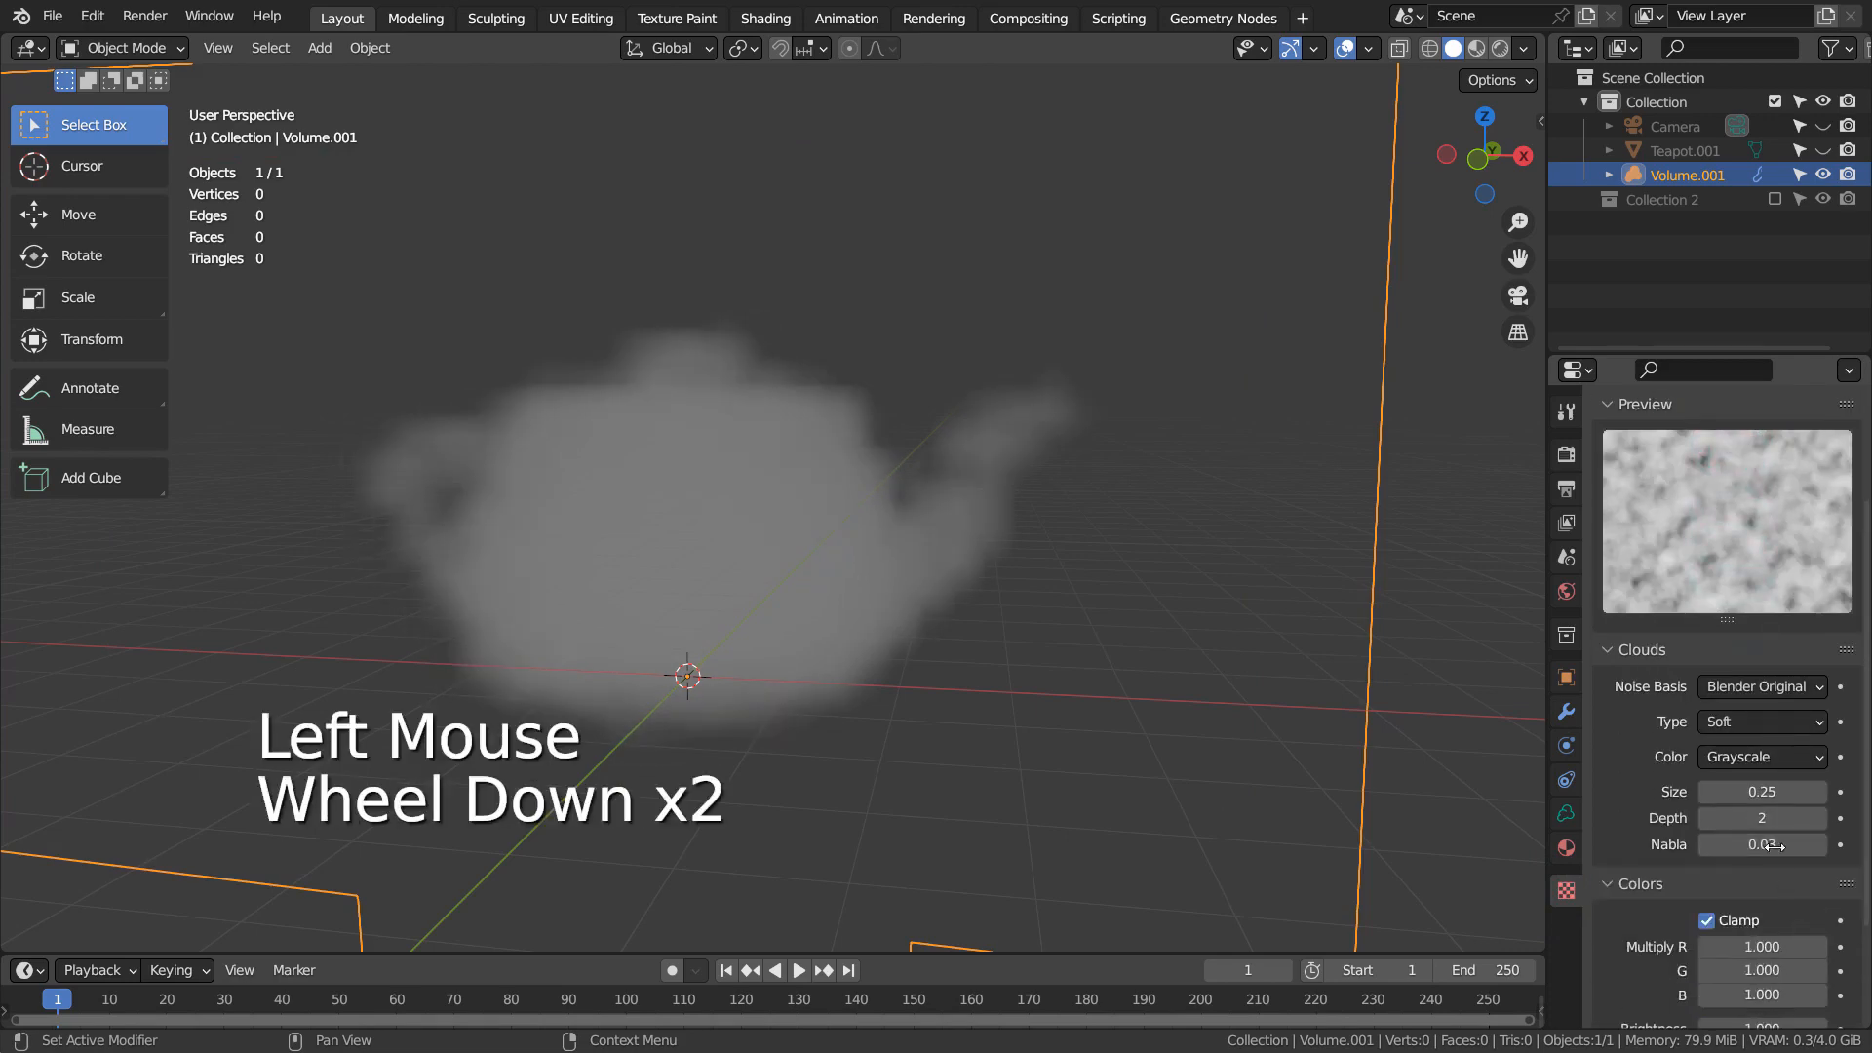
left_click_drag(1763, 790, 1819, 849)
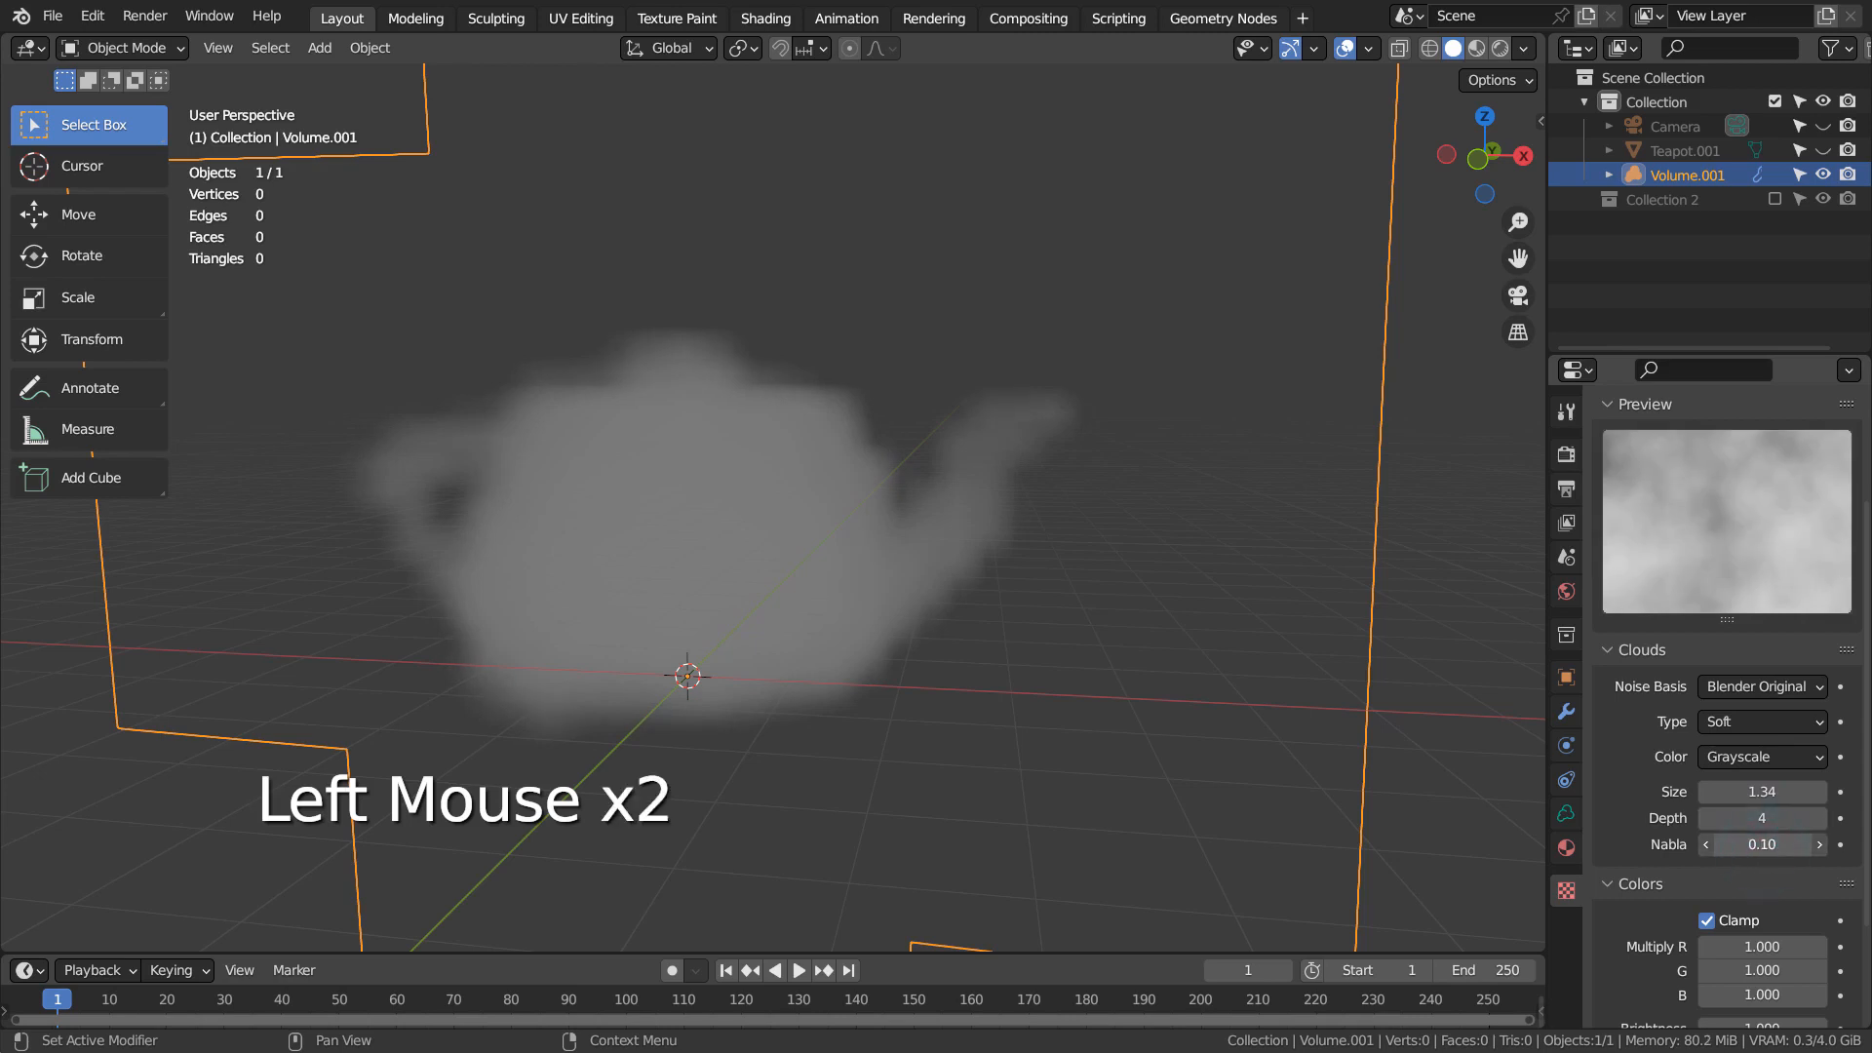
Try the Stucci type on the displacement texture and change it to Voronoi
scroll(1761, 438, "up", 2)
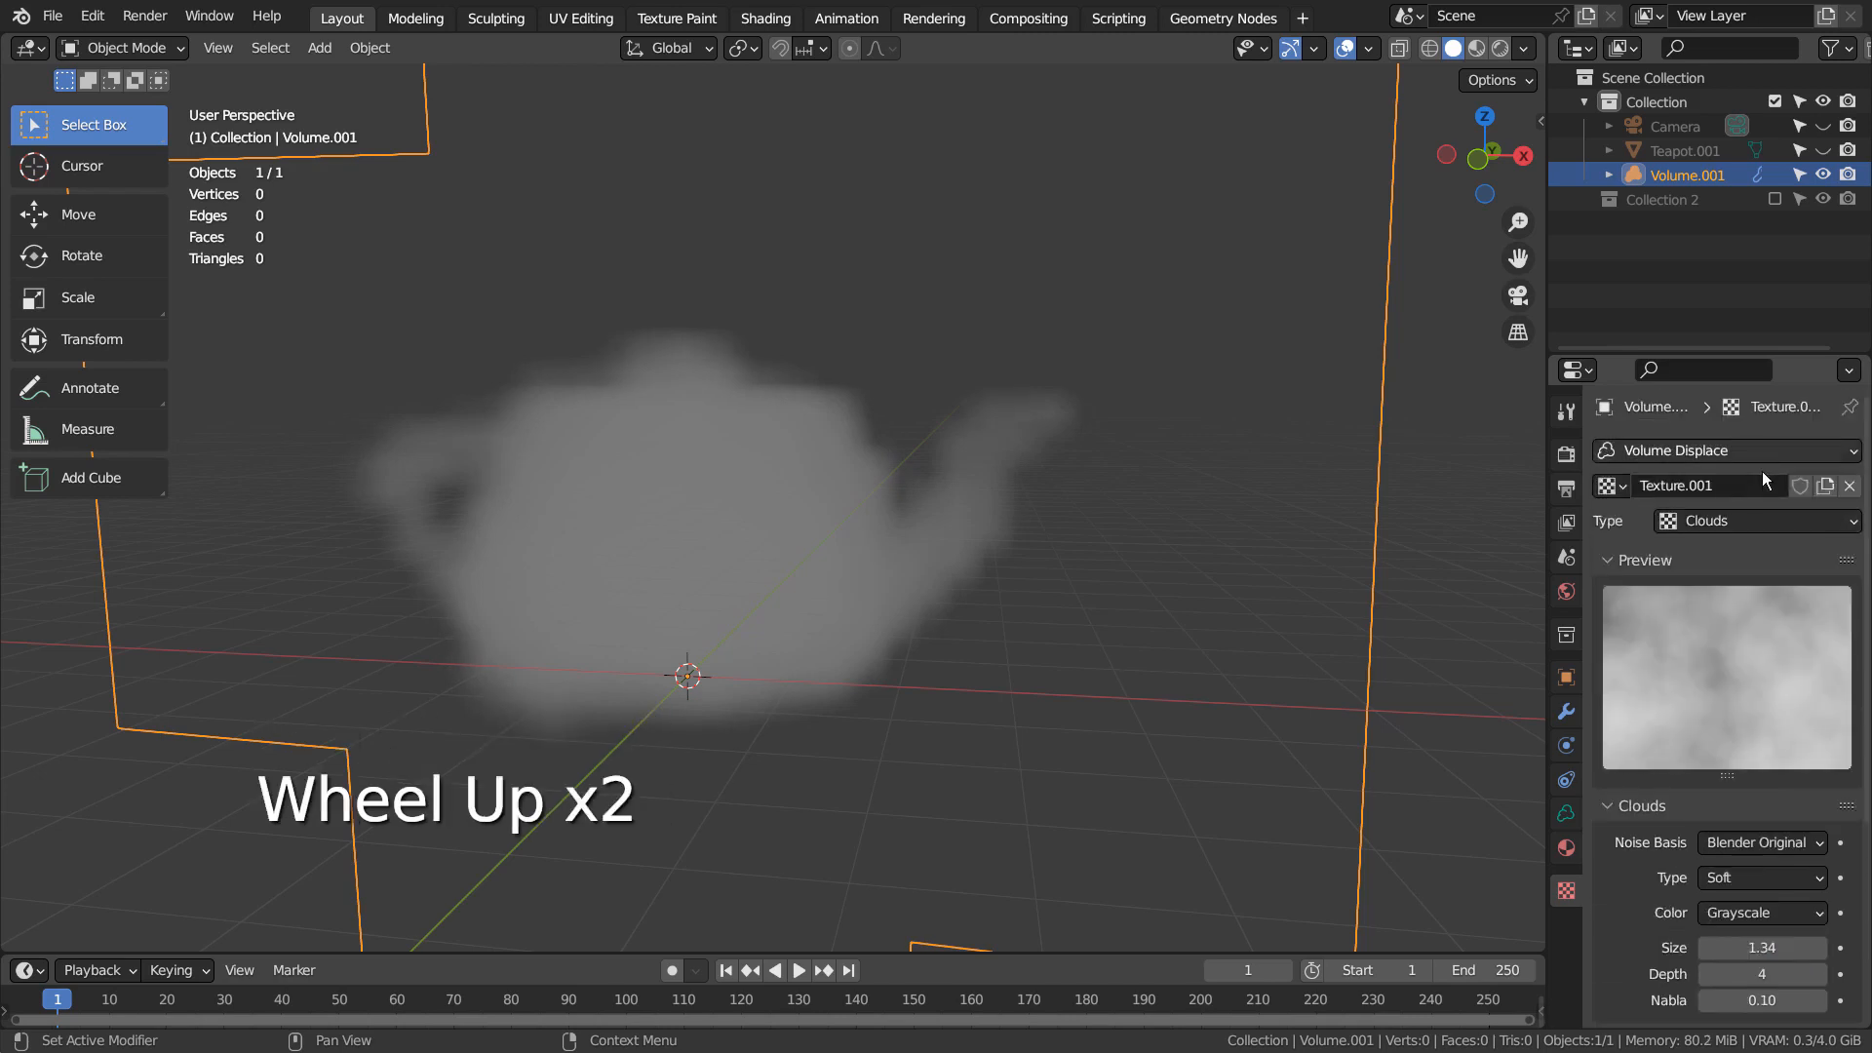
left_click(1734, 527)
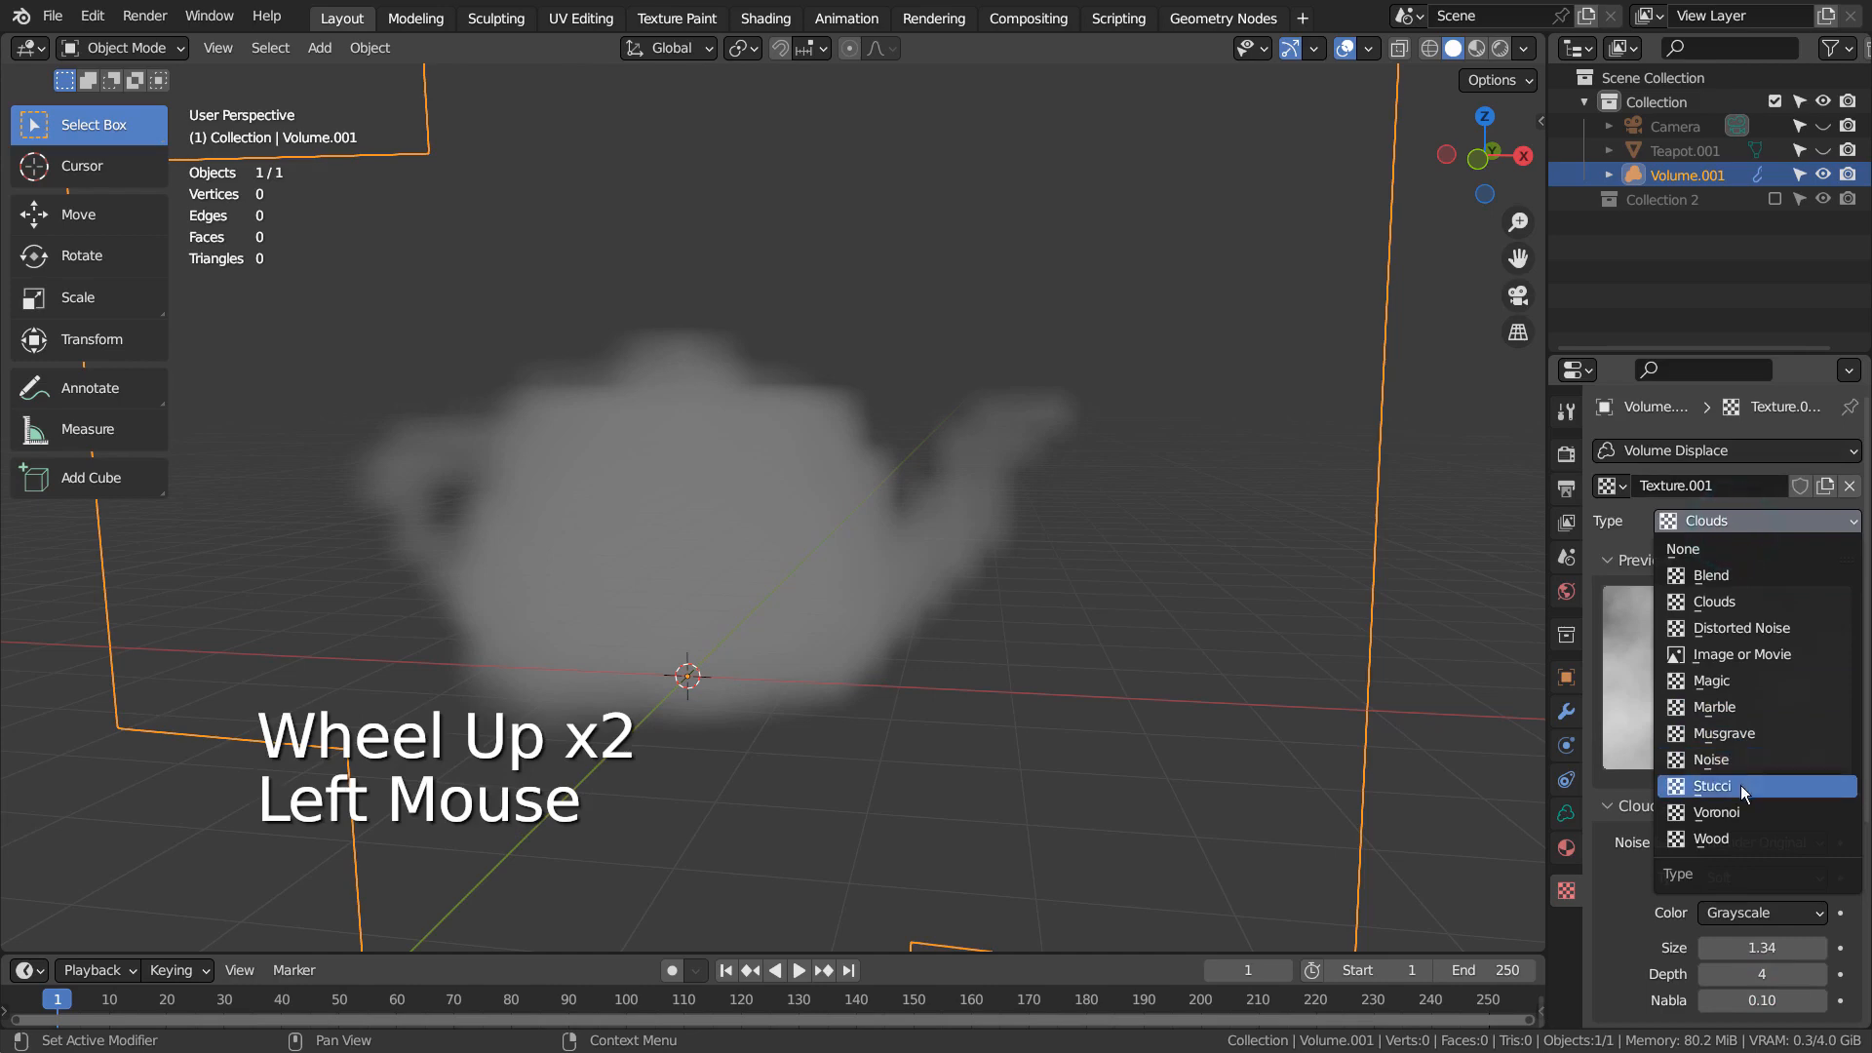
left_click(1741, 786)
left_click(1760, 526)
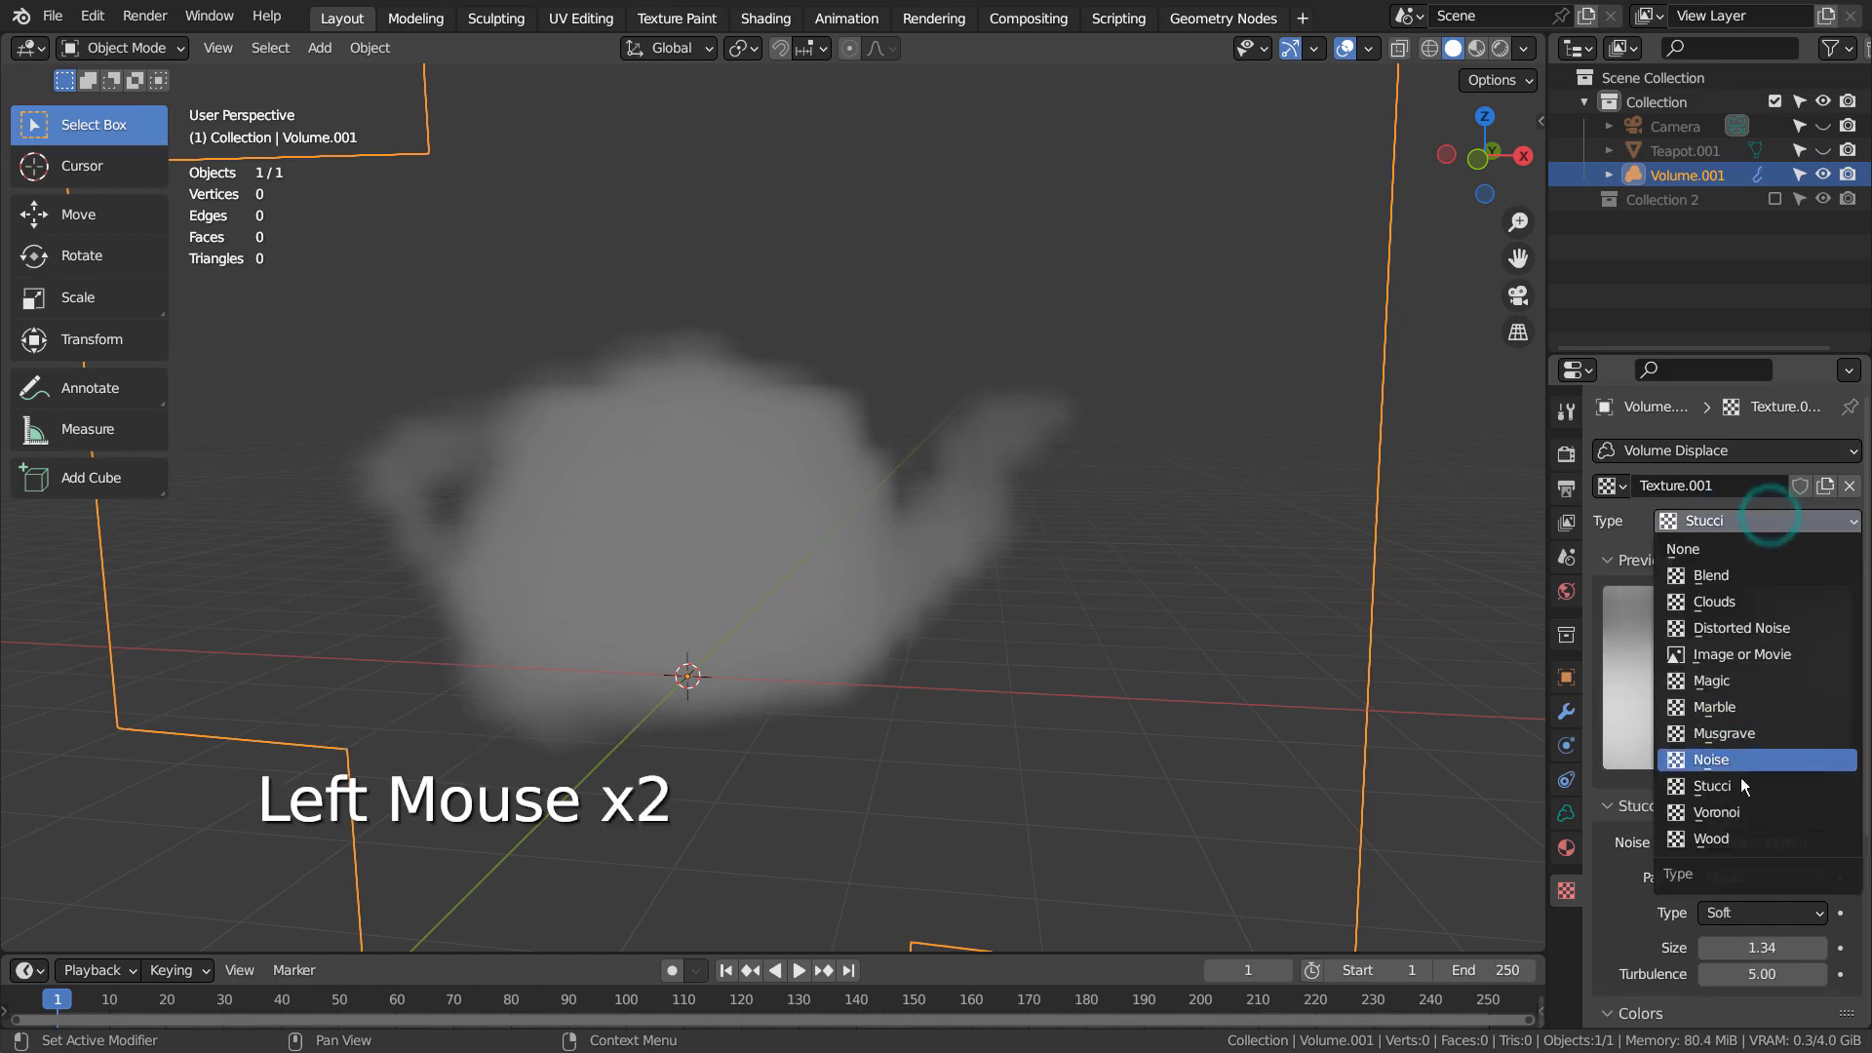
left_click(1742, 813)
Set the Voronoi texture's intensity to 1.600 and its size to 0.42
scroll(1763, 868, "down", 3)
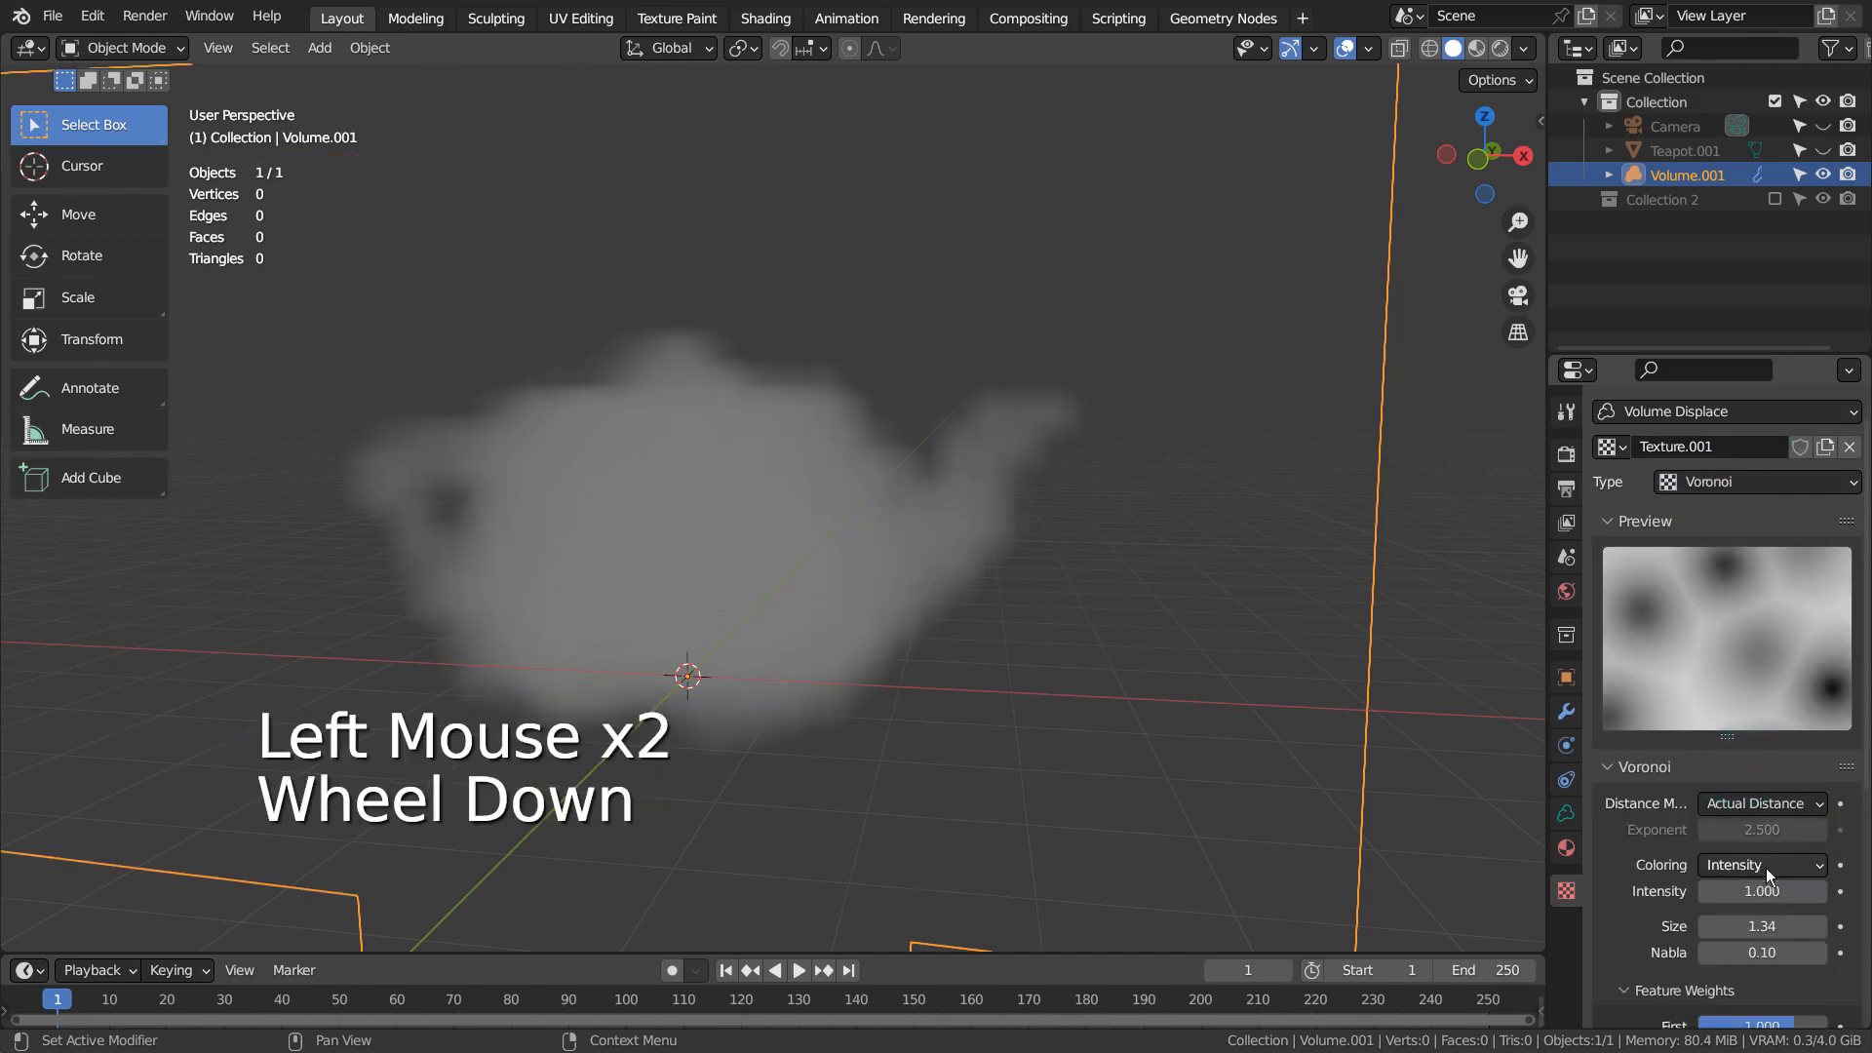
left_click(1760, 775)
left_click_drag(1760, 778, 1697, 778)
mouse_move(1762, 774)
left_mouse_down()
mouse_move(1852, 774)
mouse_move(1763, 774)
mouse_move(1793, 774)
mouse_move(1764, 809)
mouse_move(1804, 809)
mouse_move(1770, 809)
left_mouse_up()
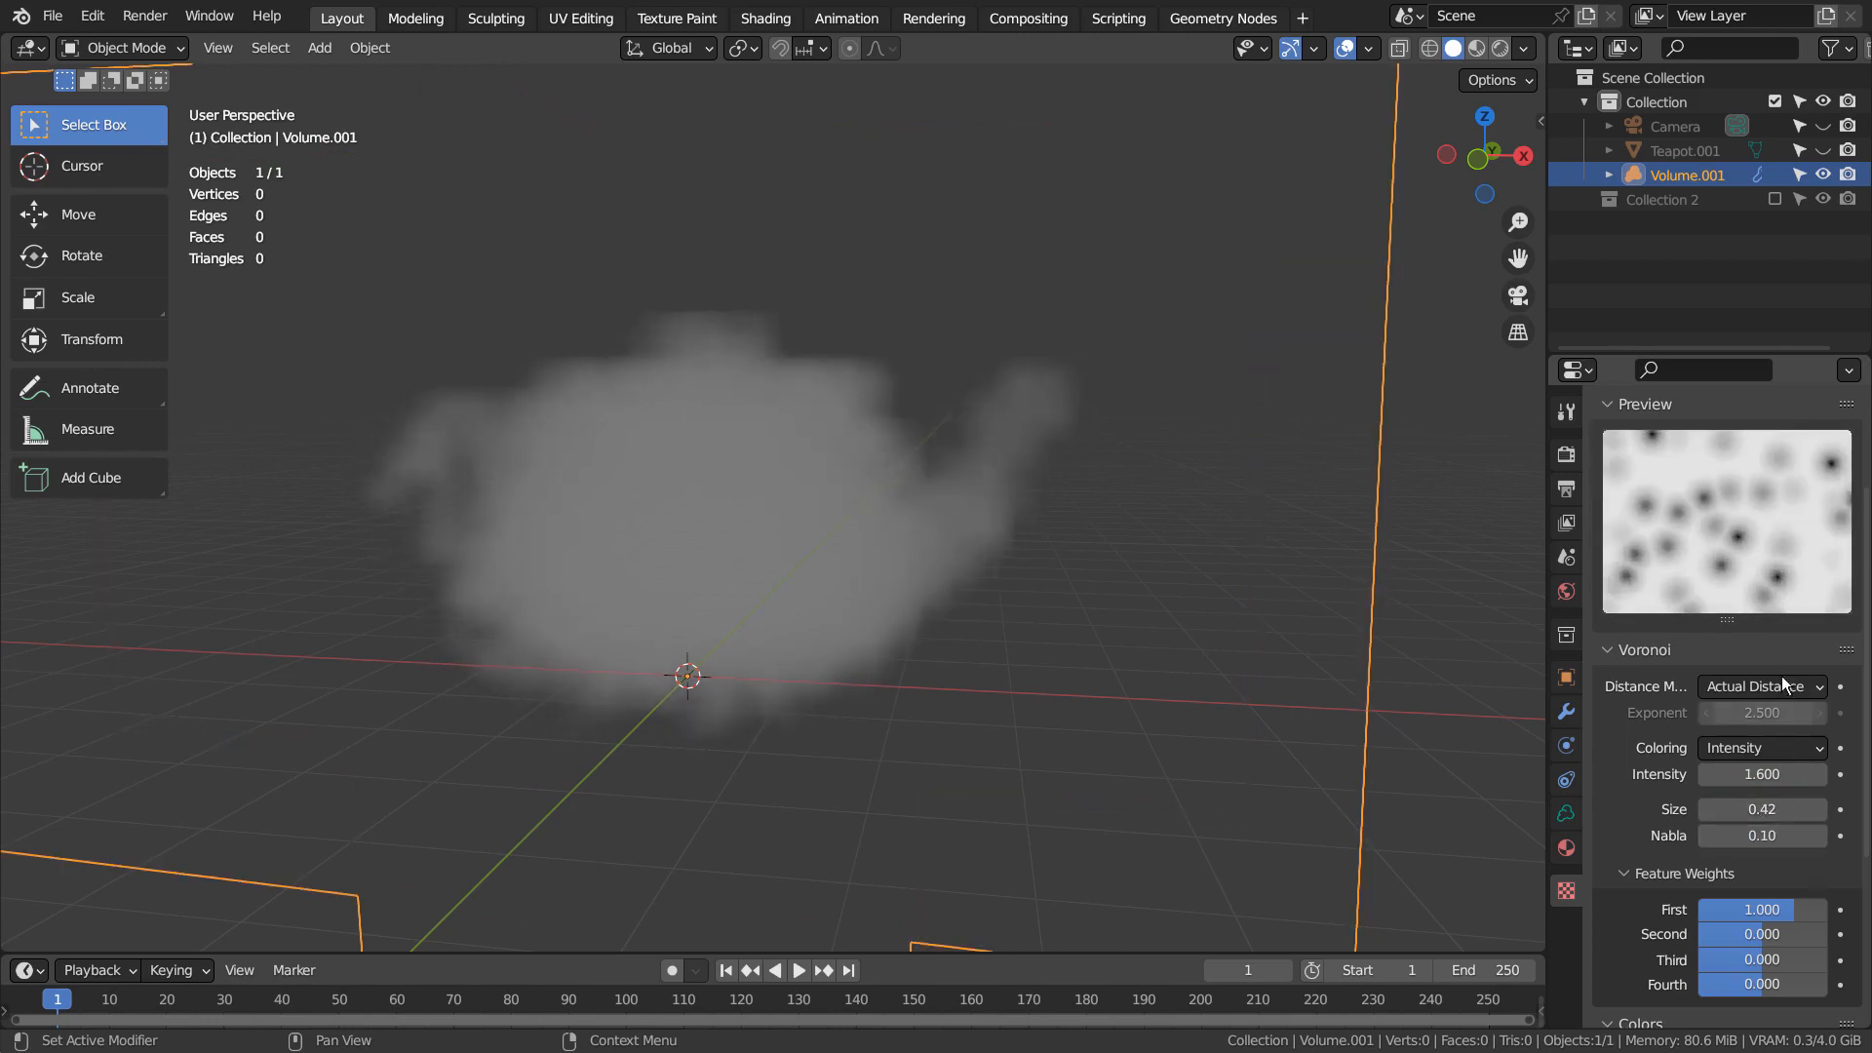
Try the Noise type in place of Voronoi on the displacement texture and return to Voronoi
scroll(1791, 595, "up", 5)
left_click(1769, 519)
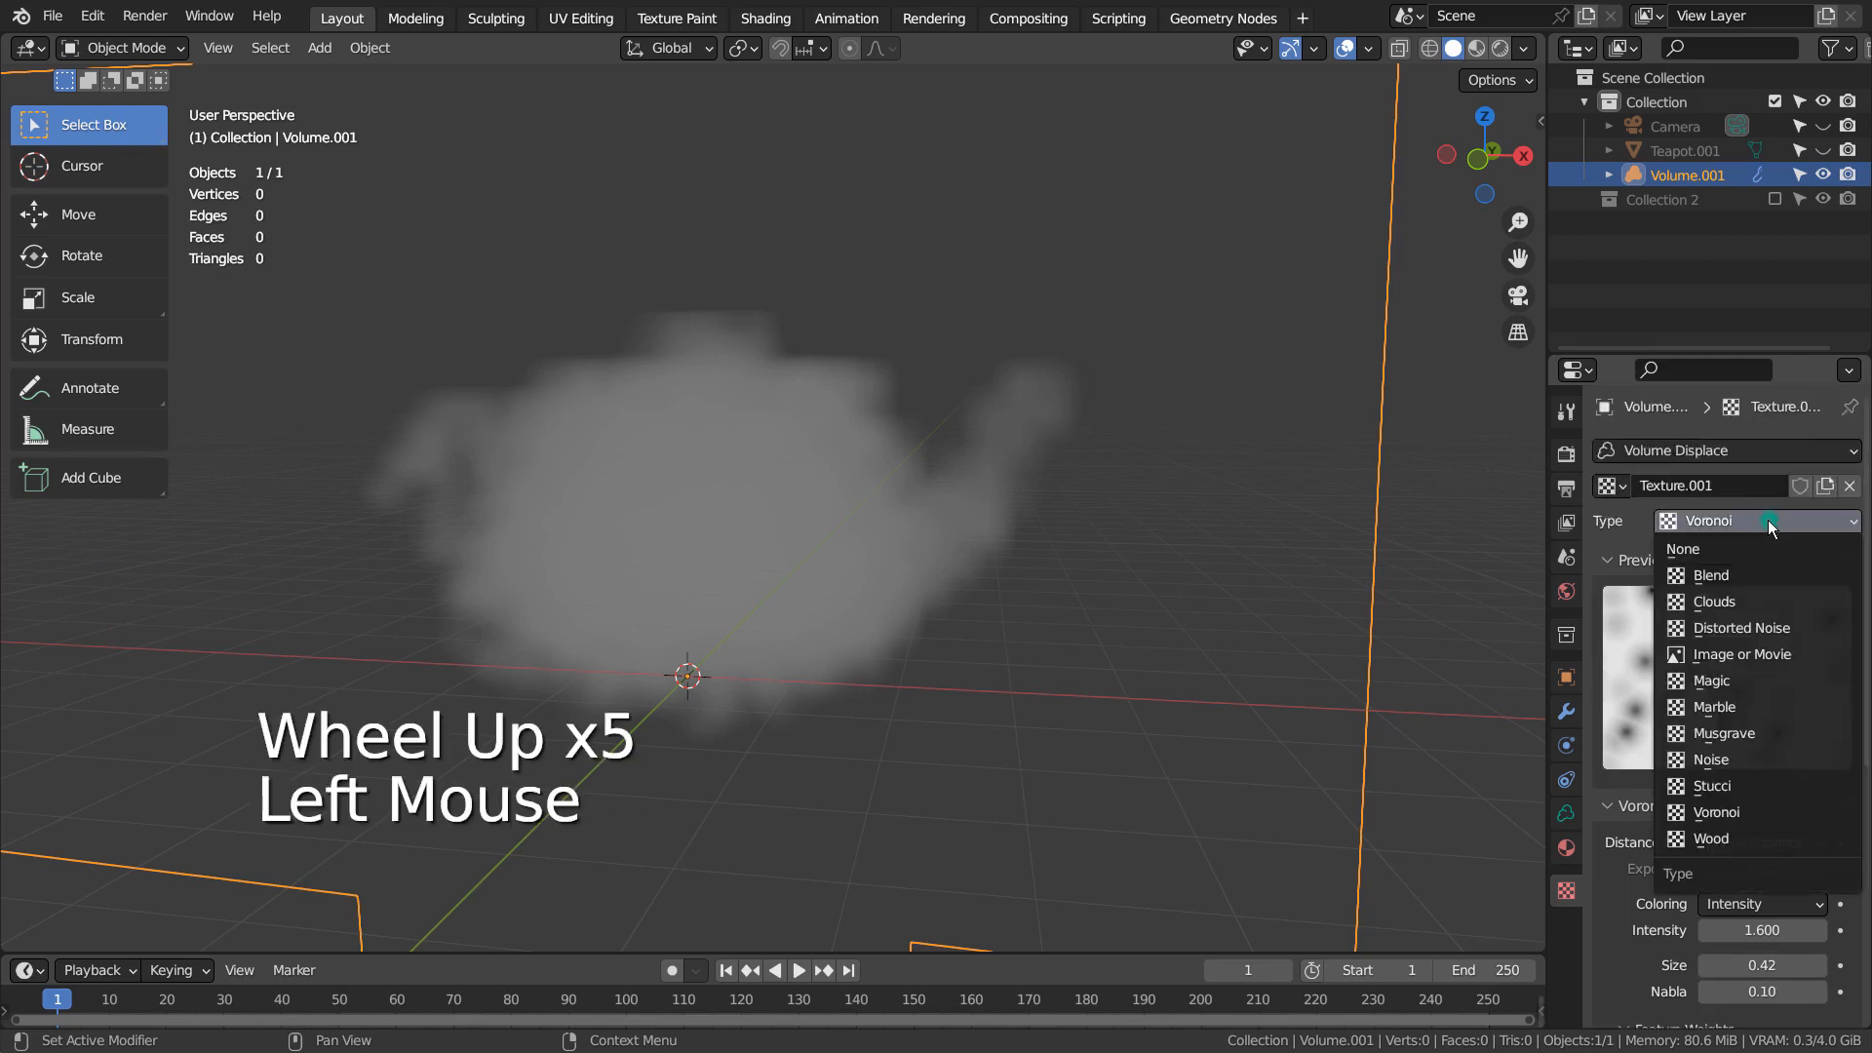
left_click(1757, 757)
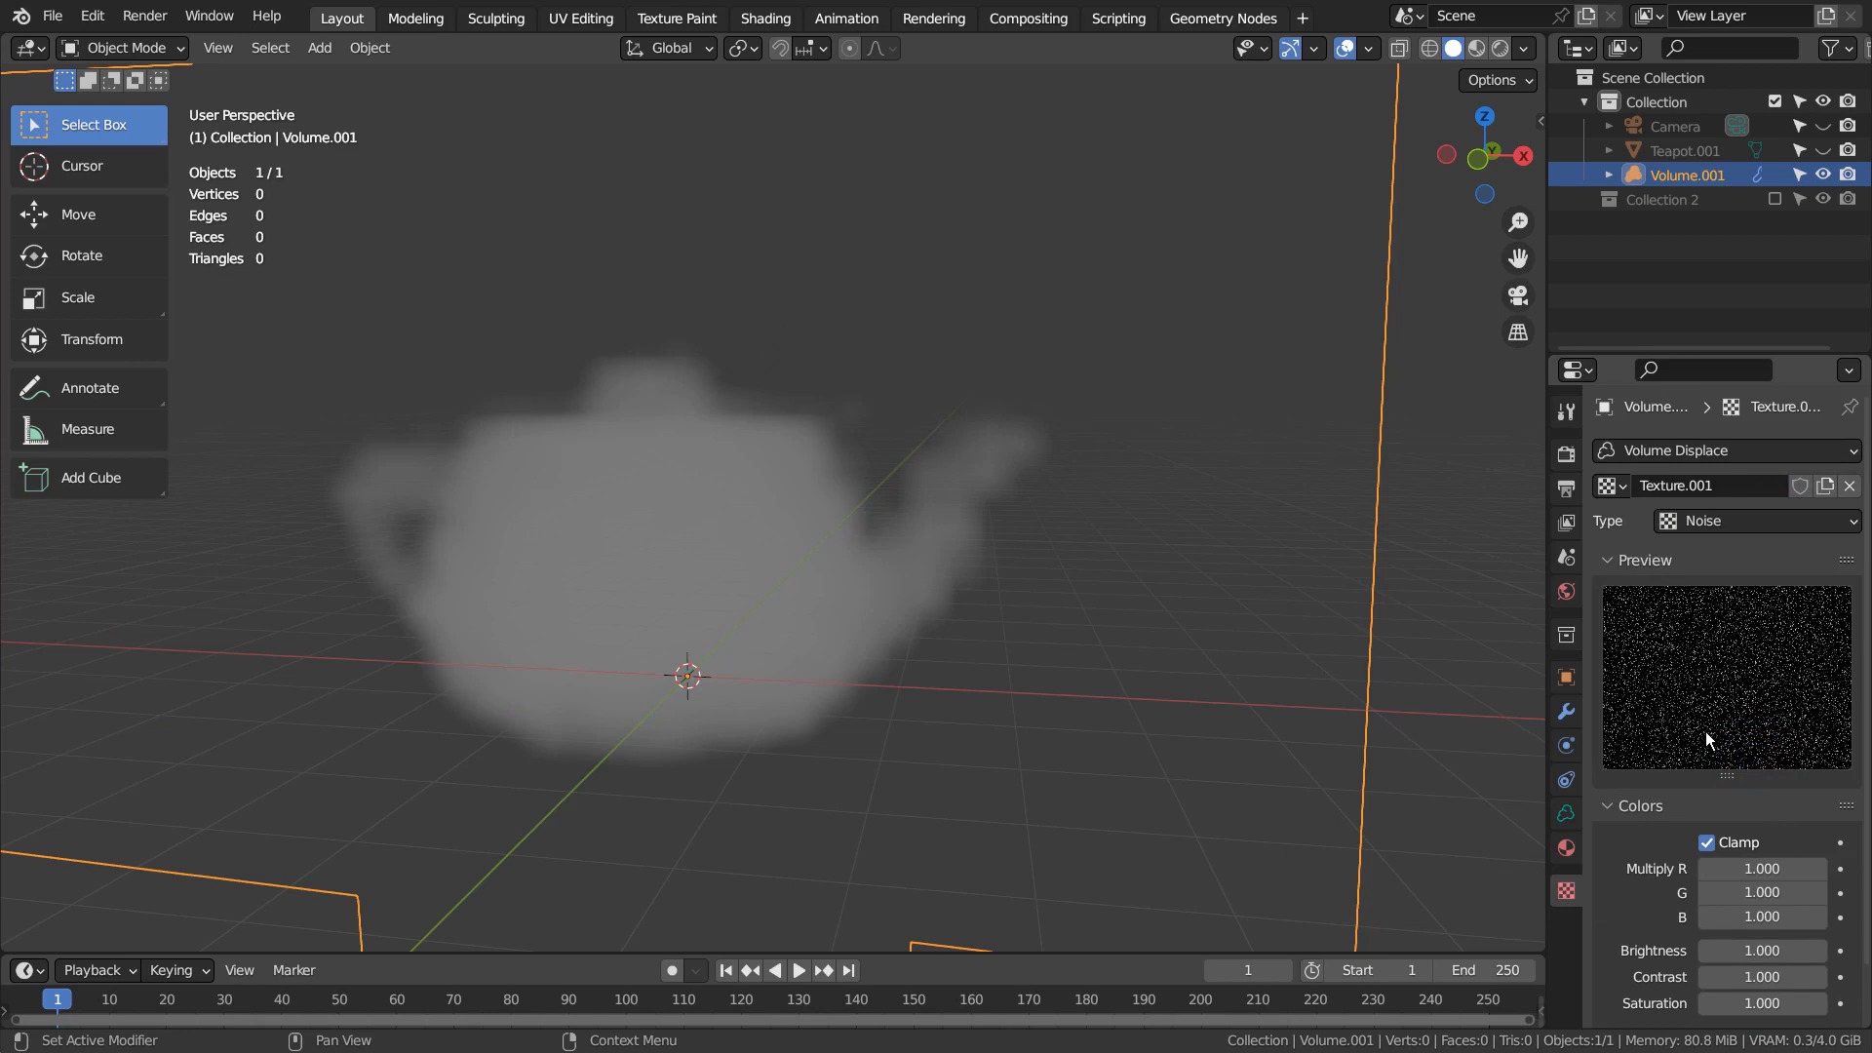
left_click(1732, 519)
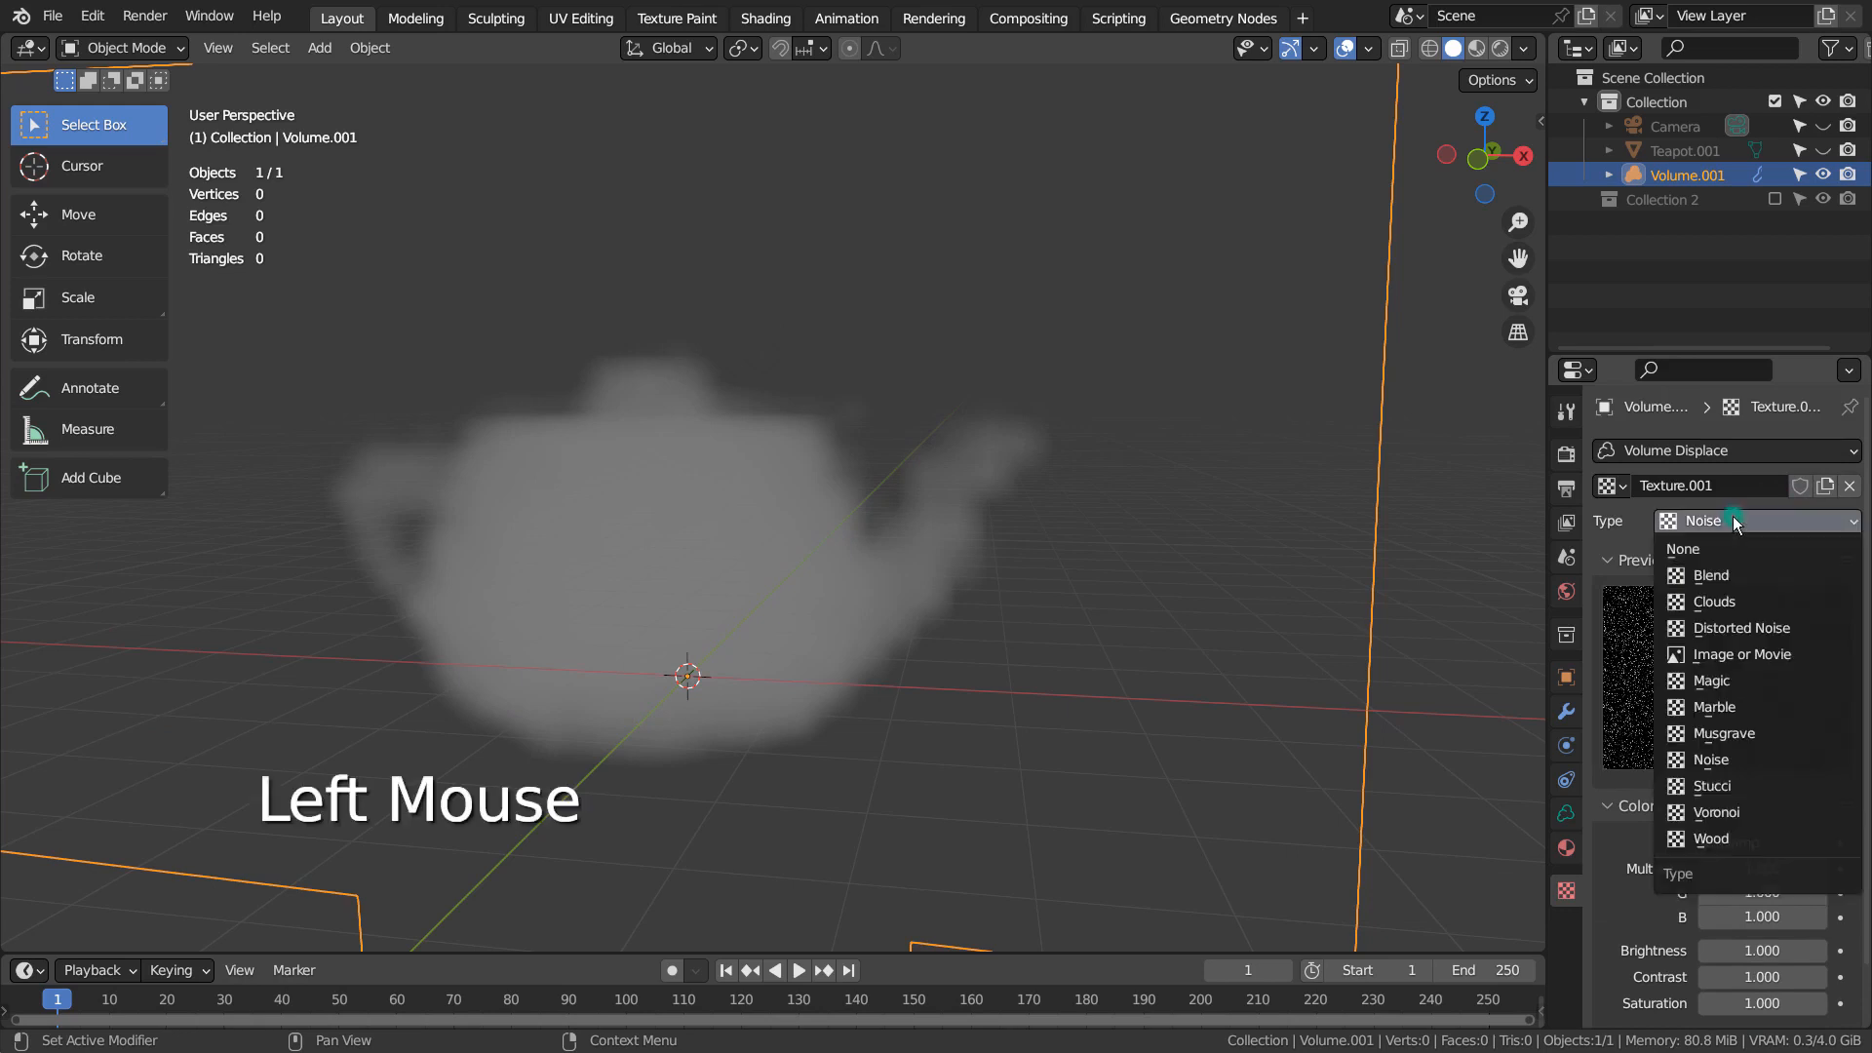
left_click(1742, 816)
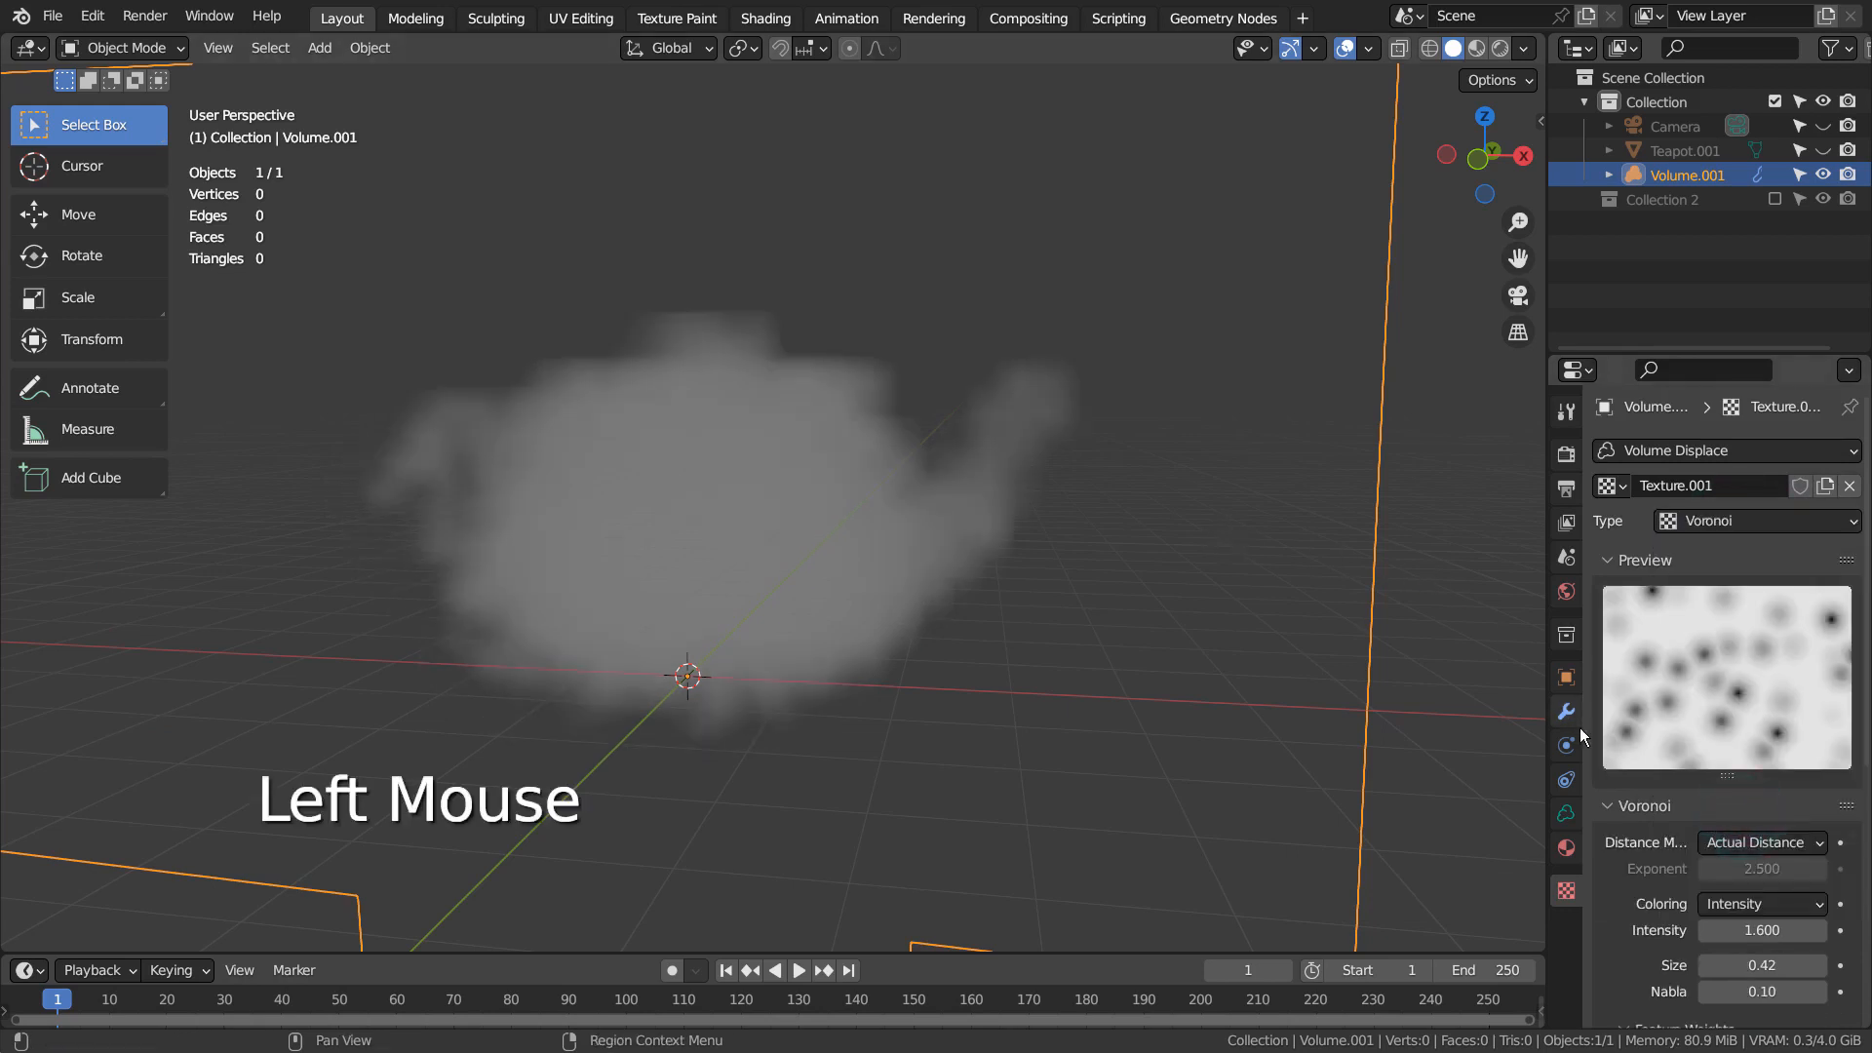
Set the Voronoi texture's nabla to 0.02 and its first feature weight to 0.821
scroll(1630, 806, "down", 2)
left_click(1763, 831)
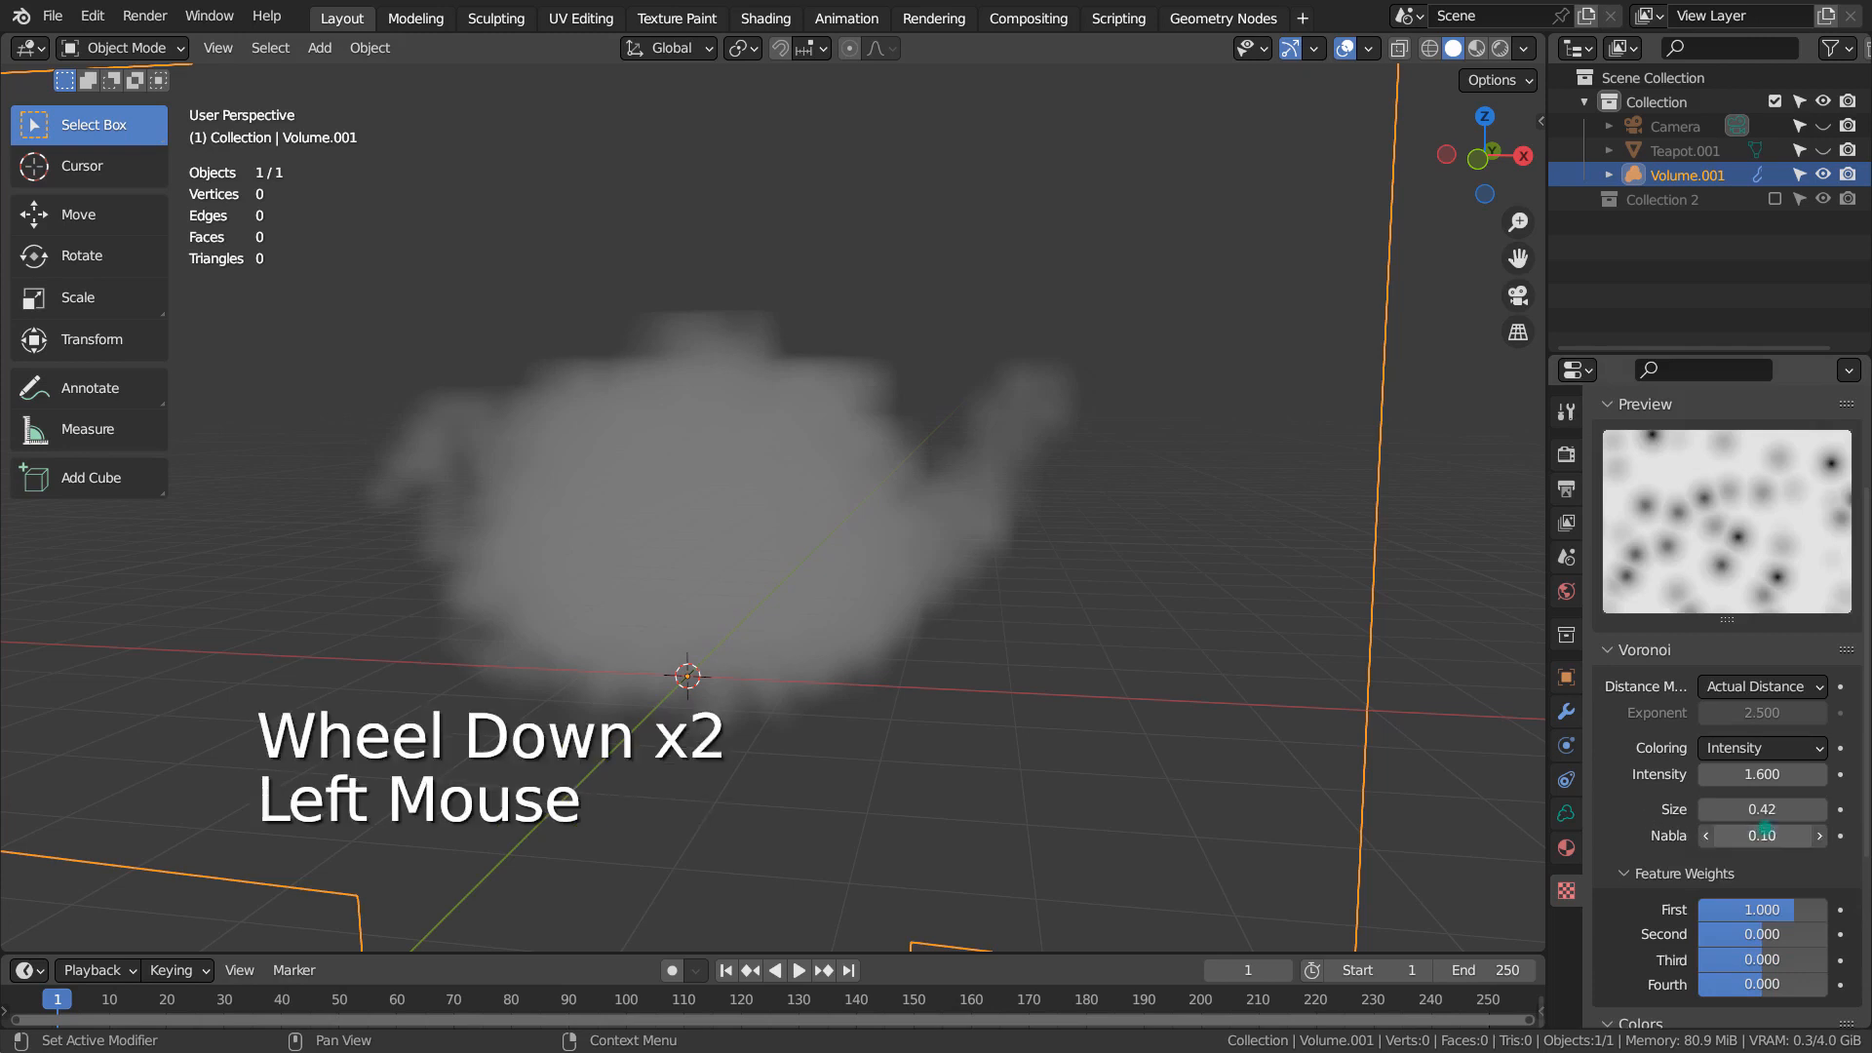
left_click_drag(1765, 830, 1755, 830)
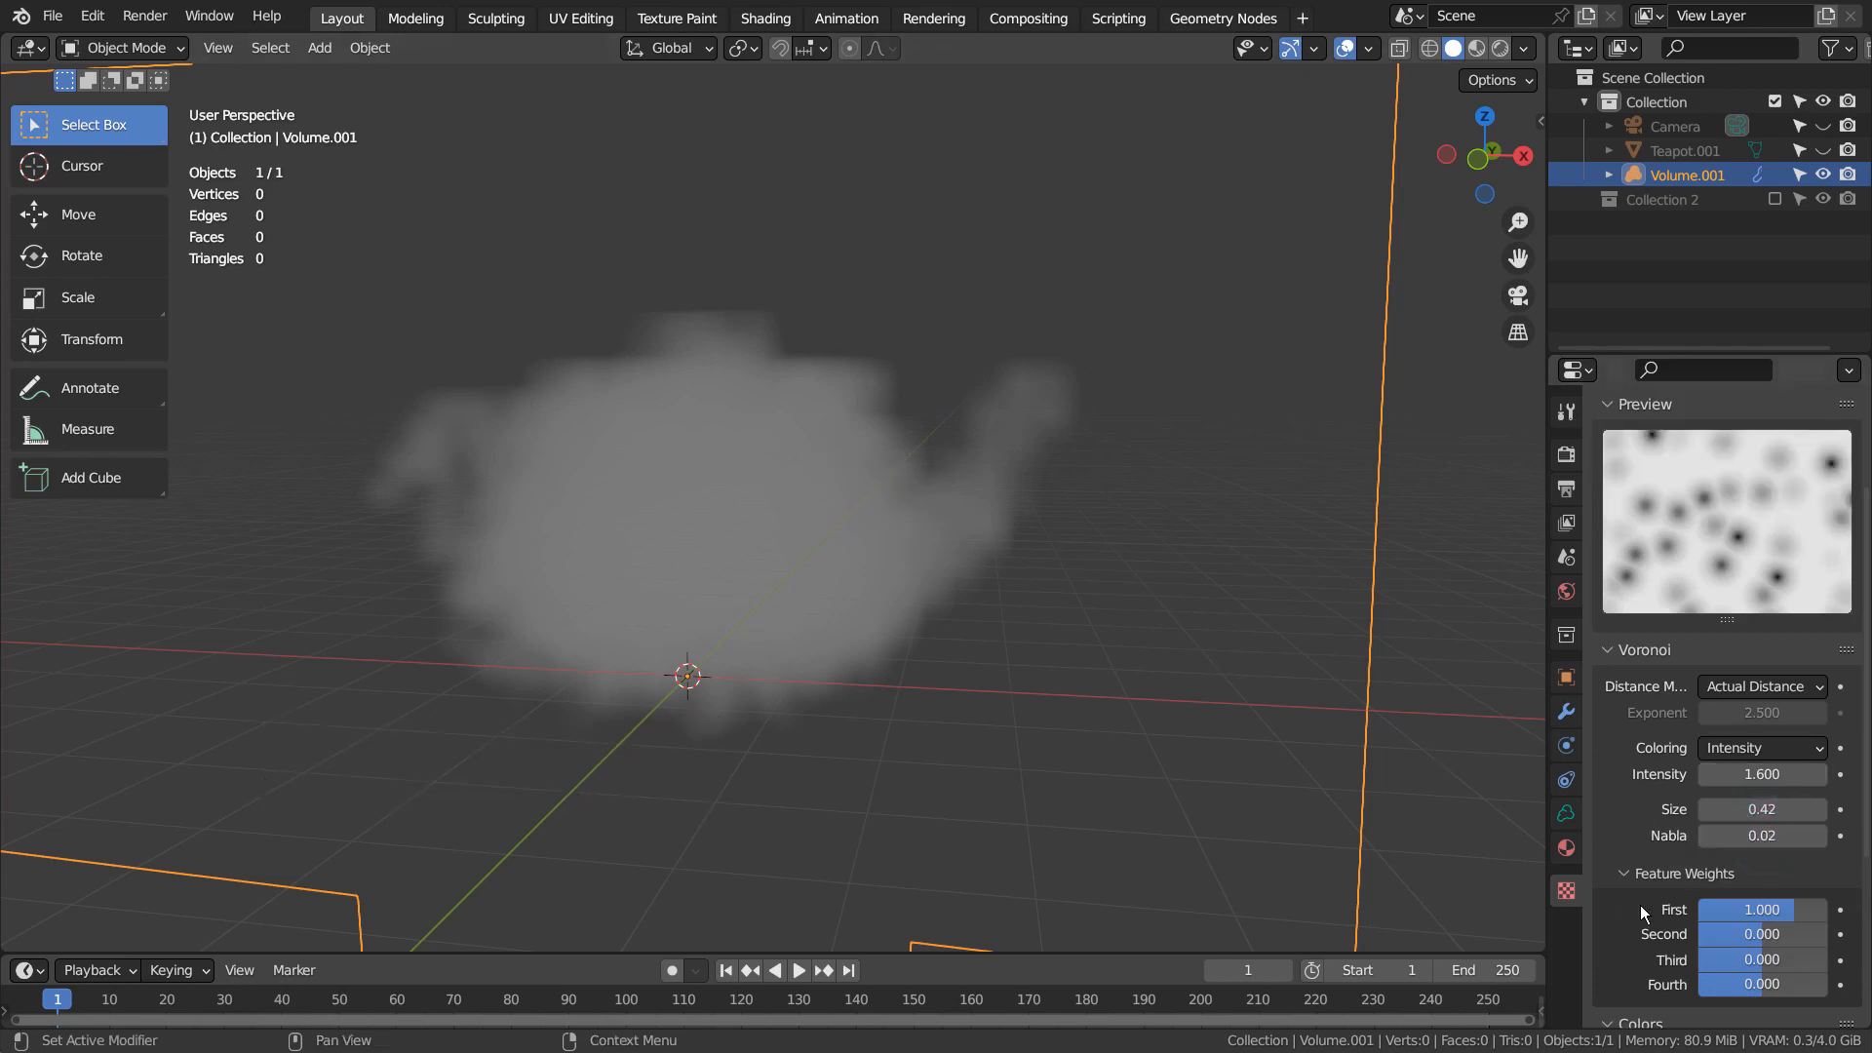
mouse_move(1798, 911)
left_mouse_down()
mouse_move(1746, 911)
mouse_move(1820, 910)
mouse_move(1788, 910)
left_mouse_up()
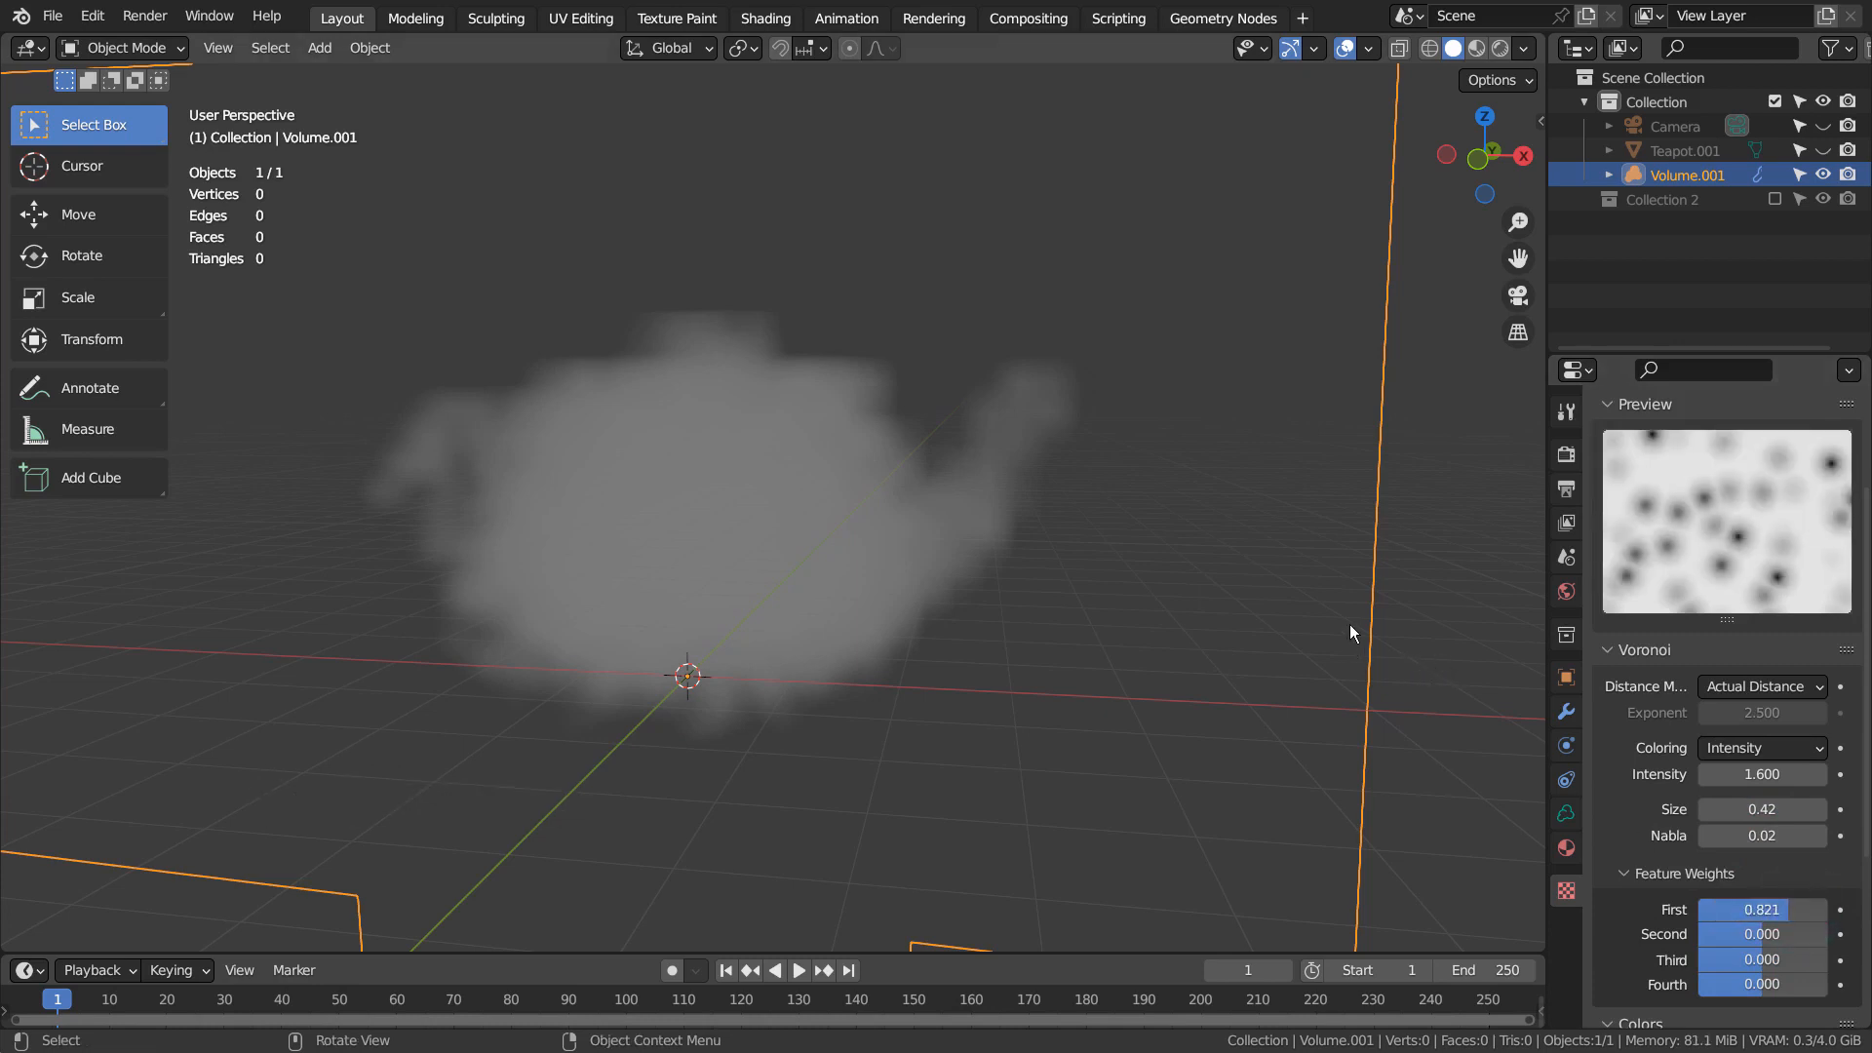
Switch the viewport to Material Preview shading and view the volumetric teapot from the front
middle_click_drag(870, 445, 1471, 156)
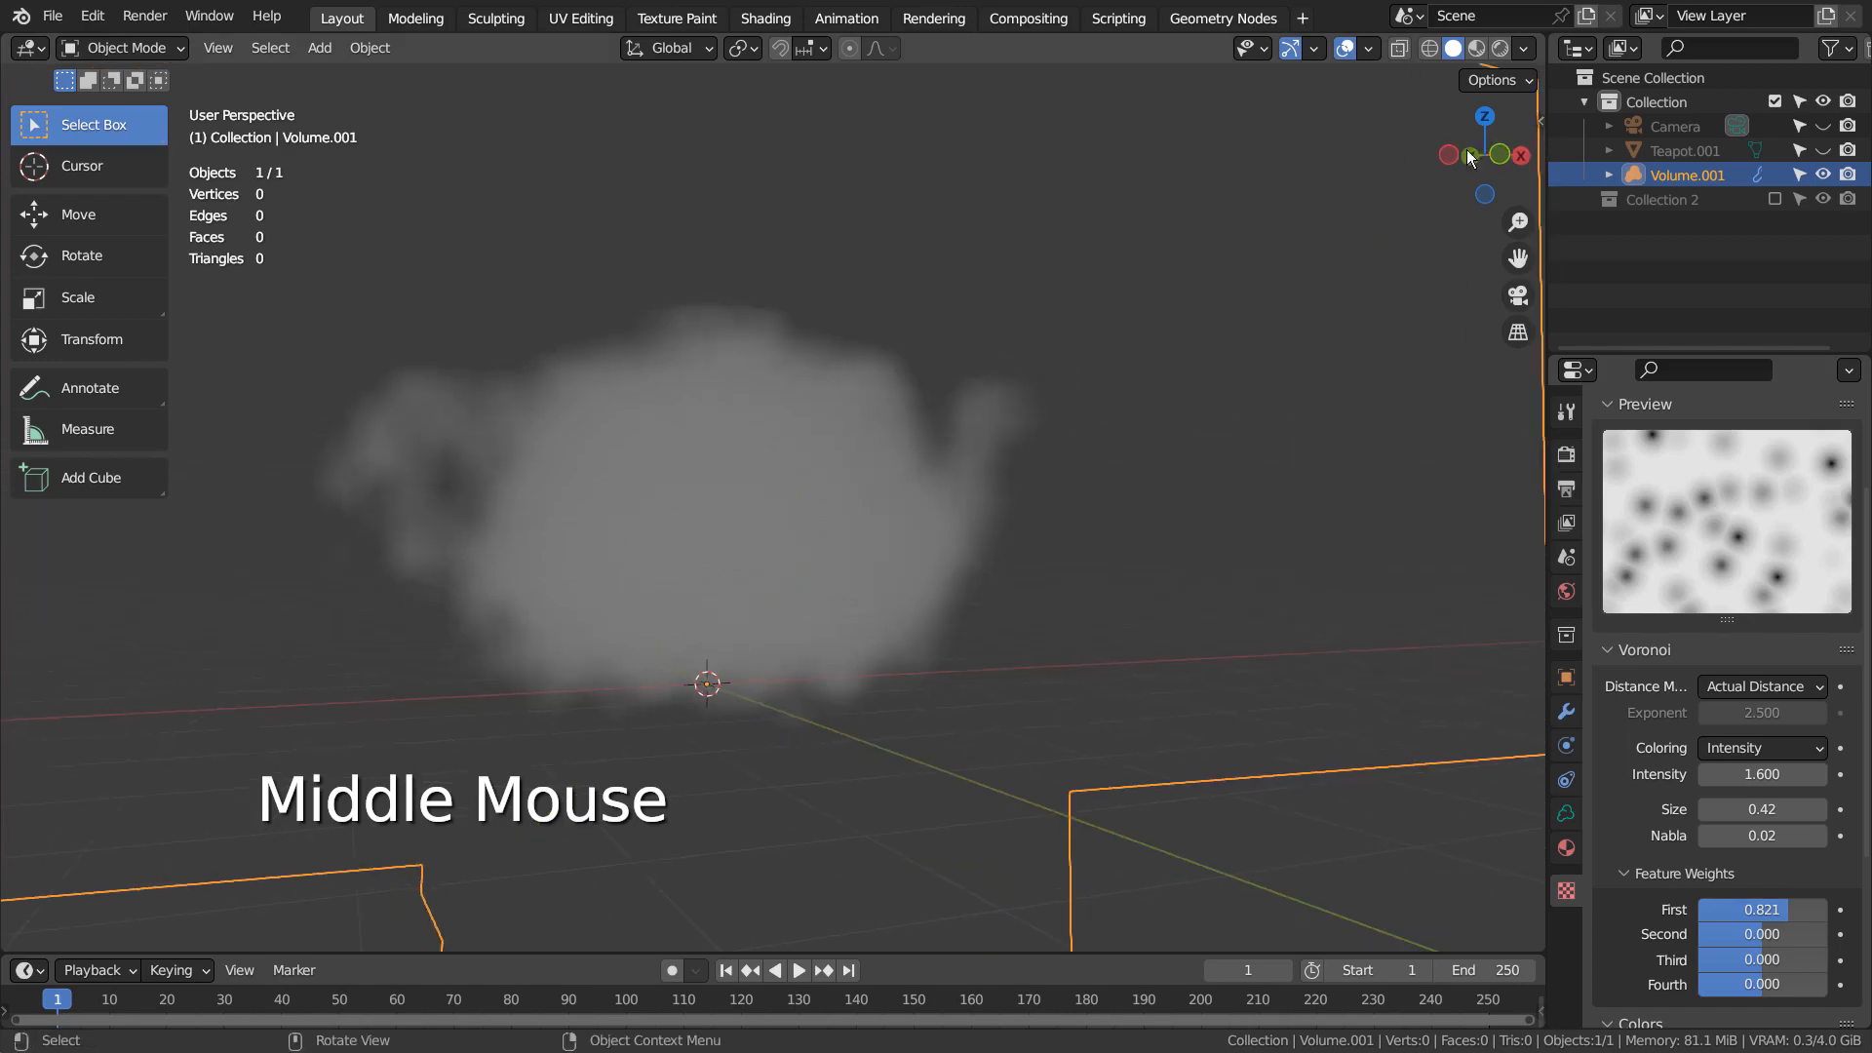
left_click(1475, 47)
mouse_move(1268, 197)
middle_mouse_down()
mouse_move(995, 520)
mouse_move(885, 535)
mouse_move(1121, 510)
mouse_move(969, 552)
mouse_move(1116, 757)
mouse_move(1053, 752)
middle_mouse_up()
left_click(870, 535)
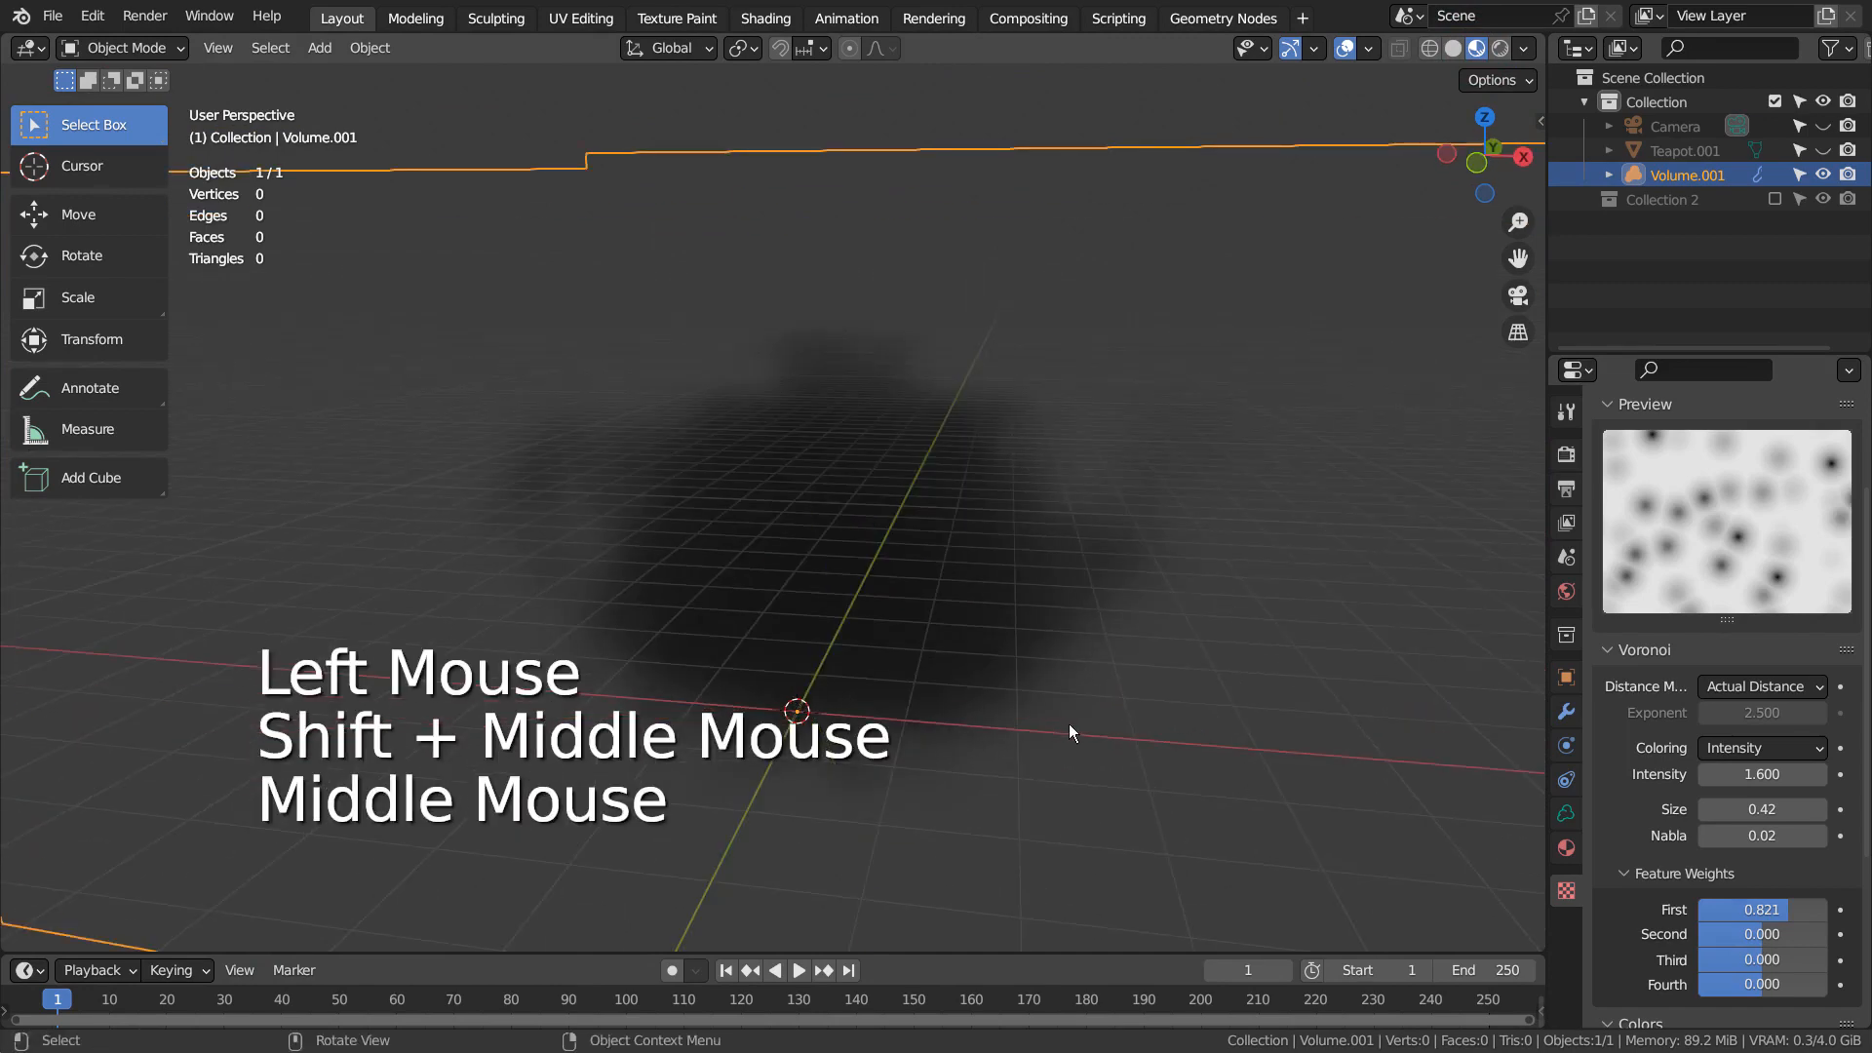
Add a UV sphere and scale it up until it completely encloses the volumetric teapot
key("shift+a")
mouse_move(1178, 314)
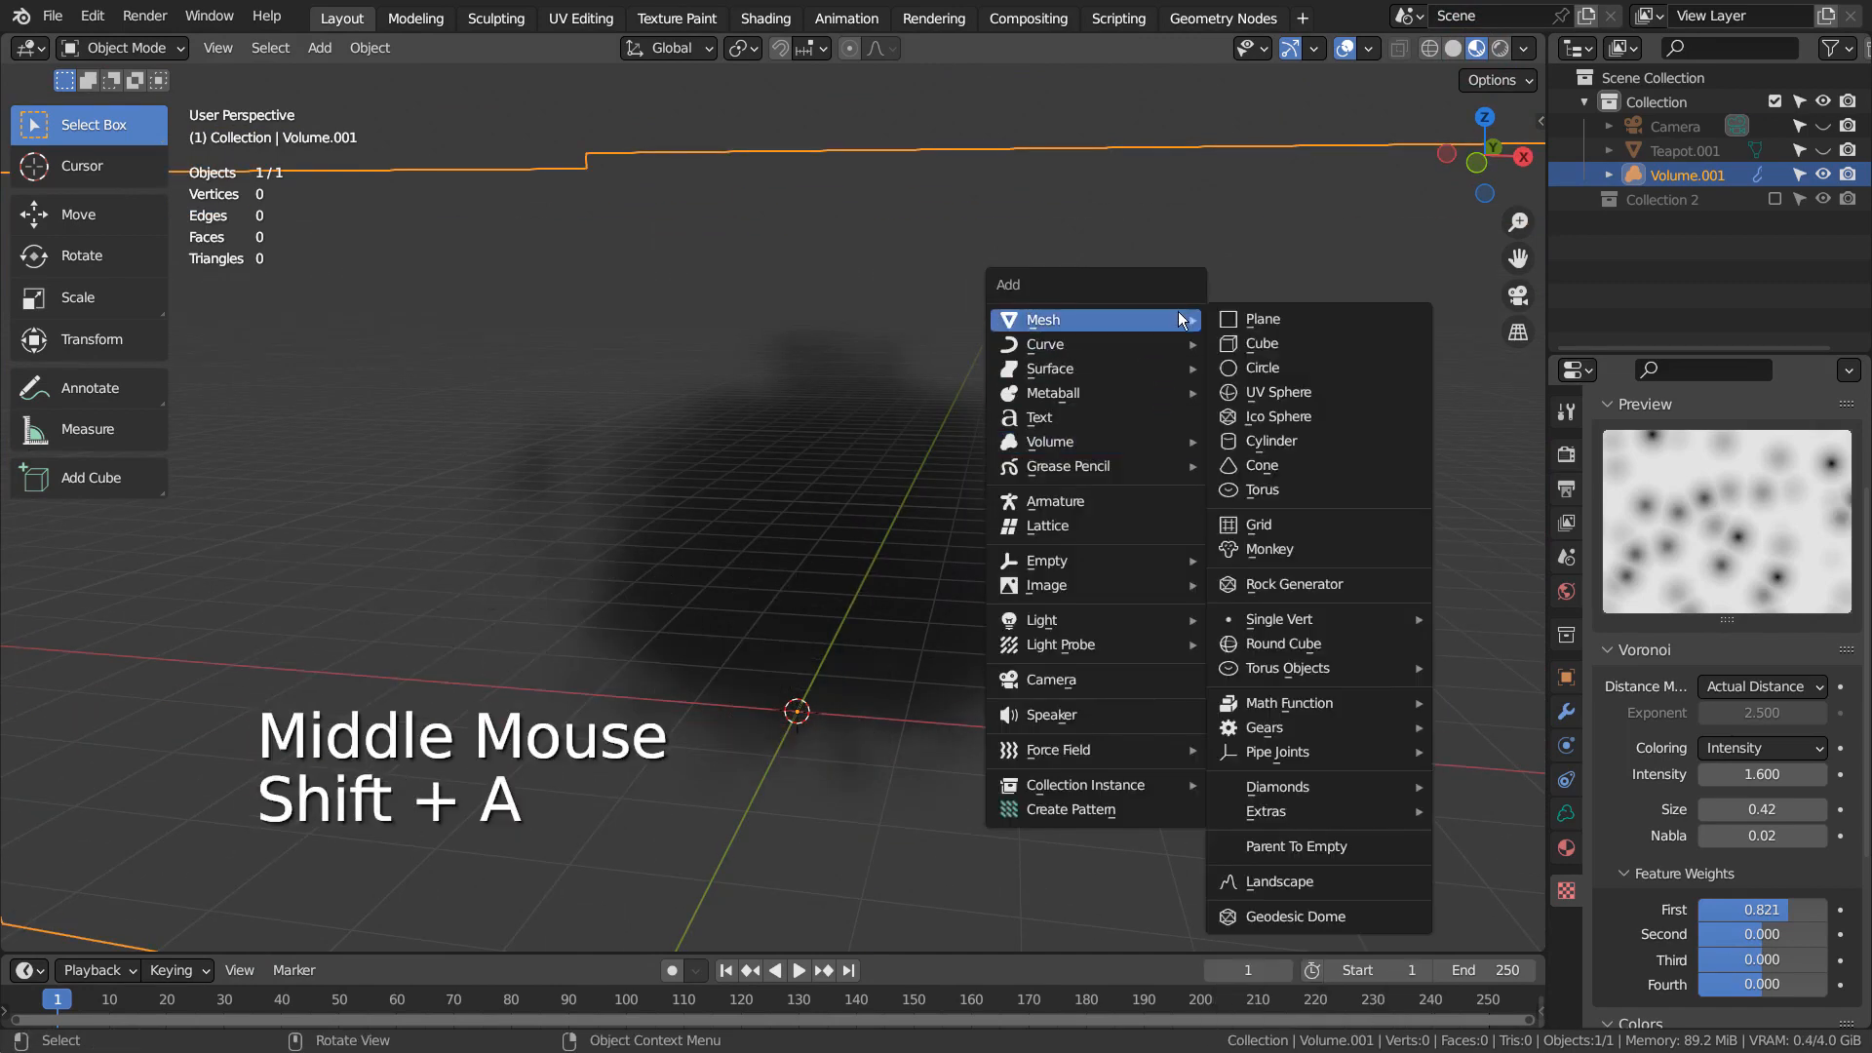
left_click(1289, 390)
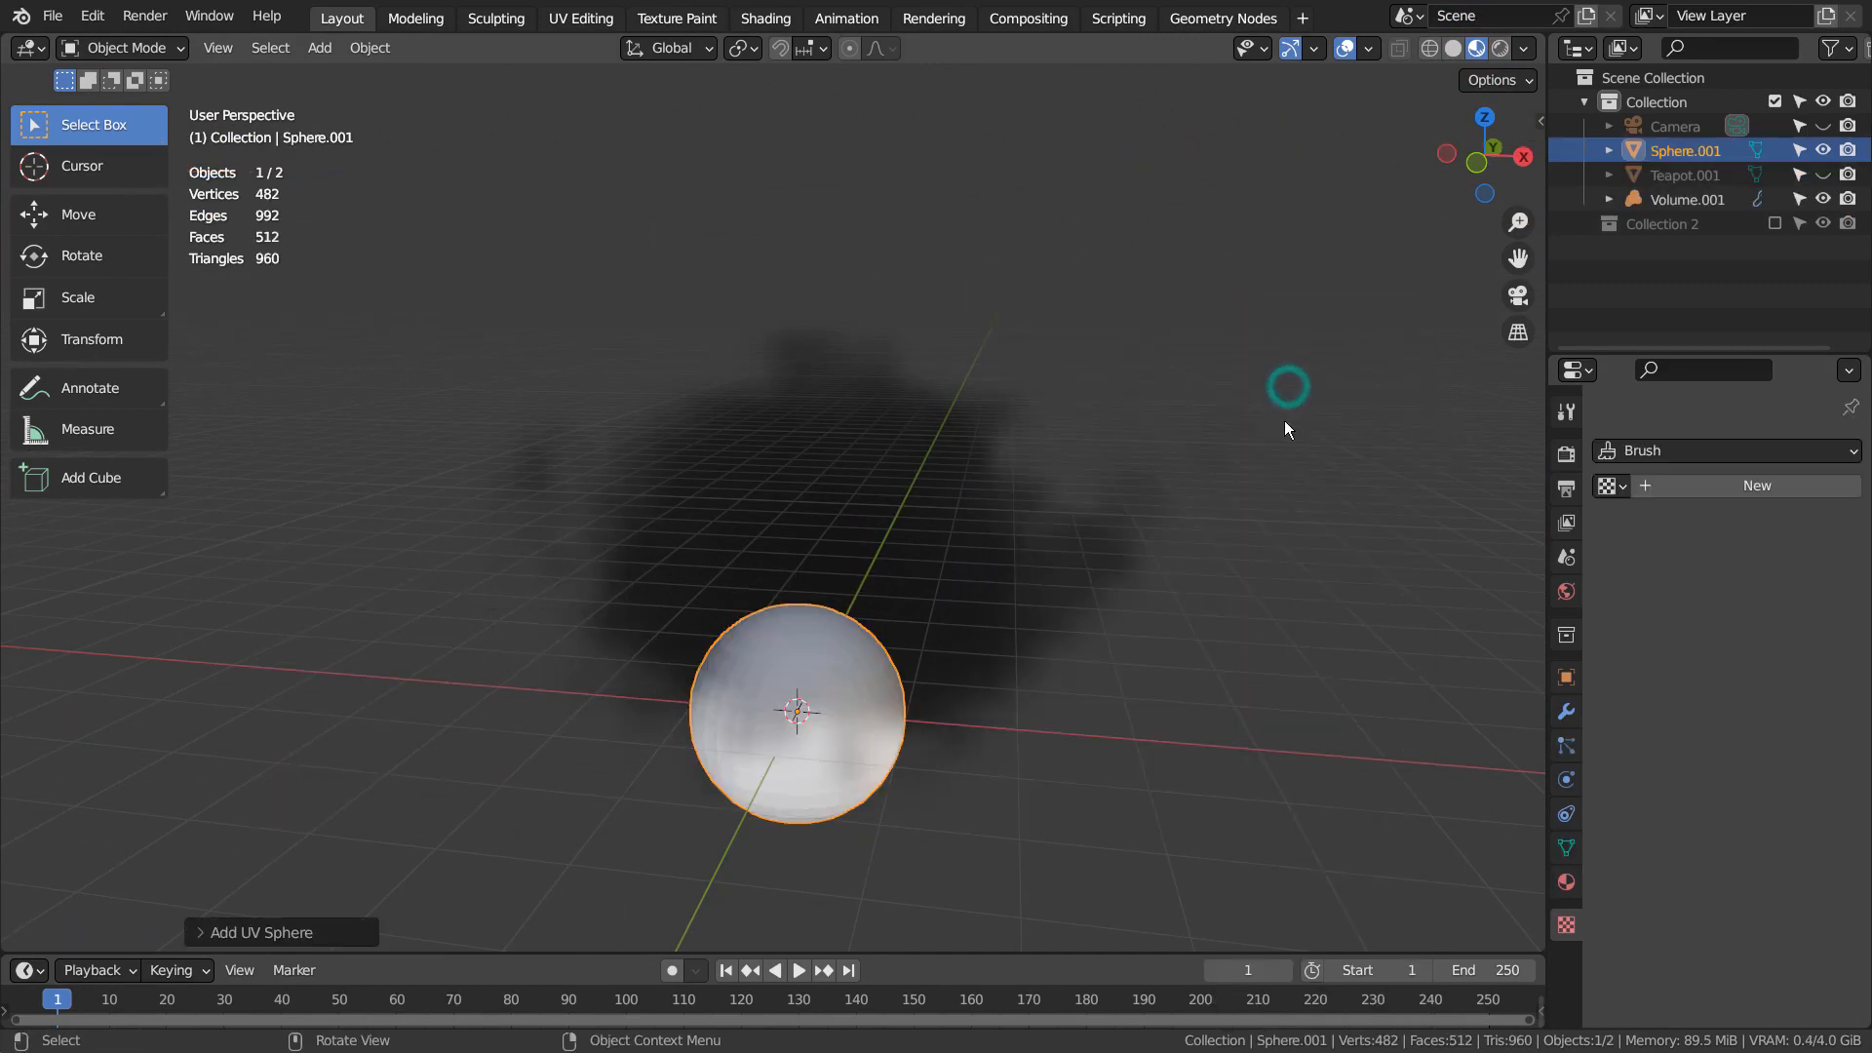
key("s")
left_click(295, 374)
key("s")
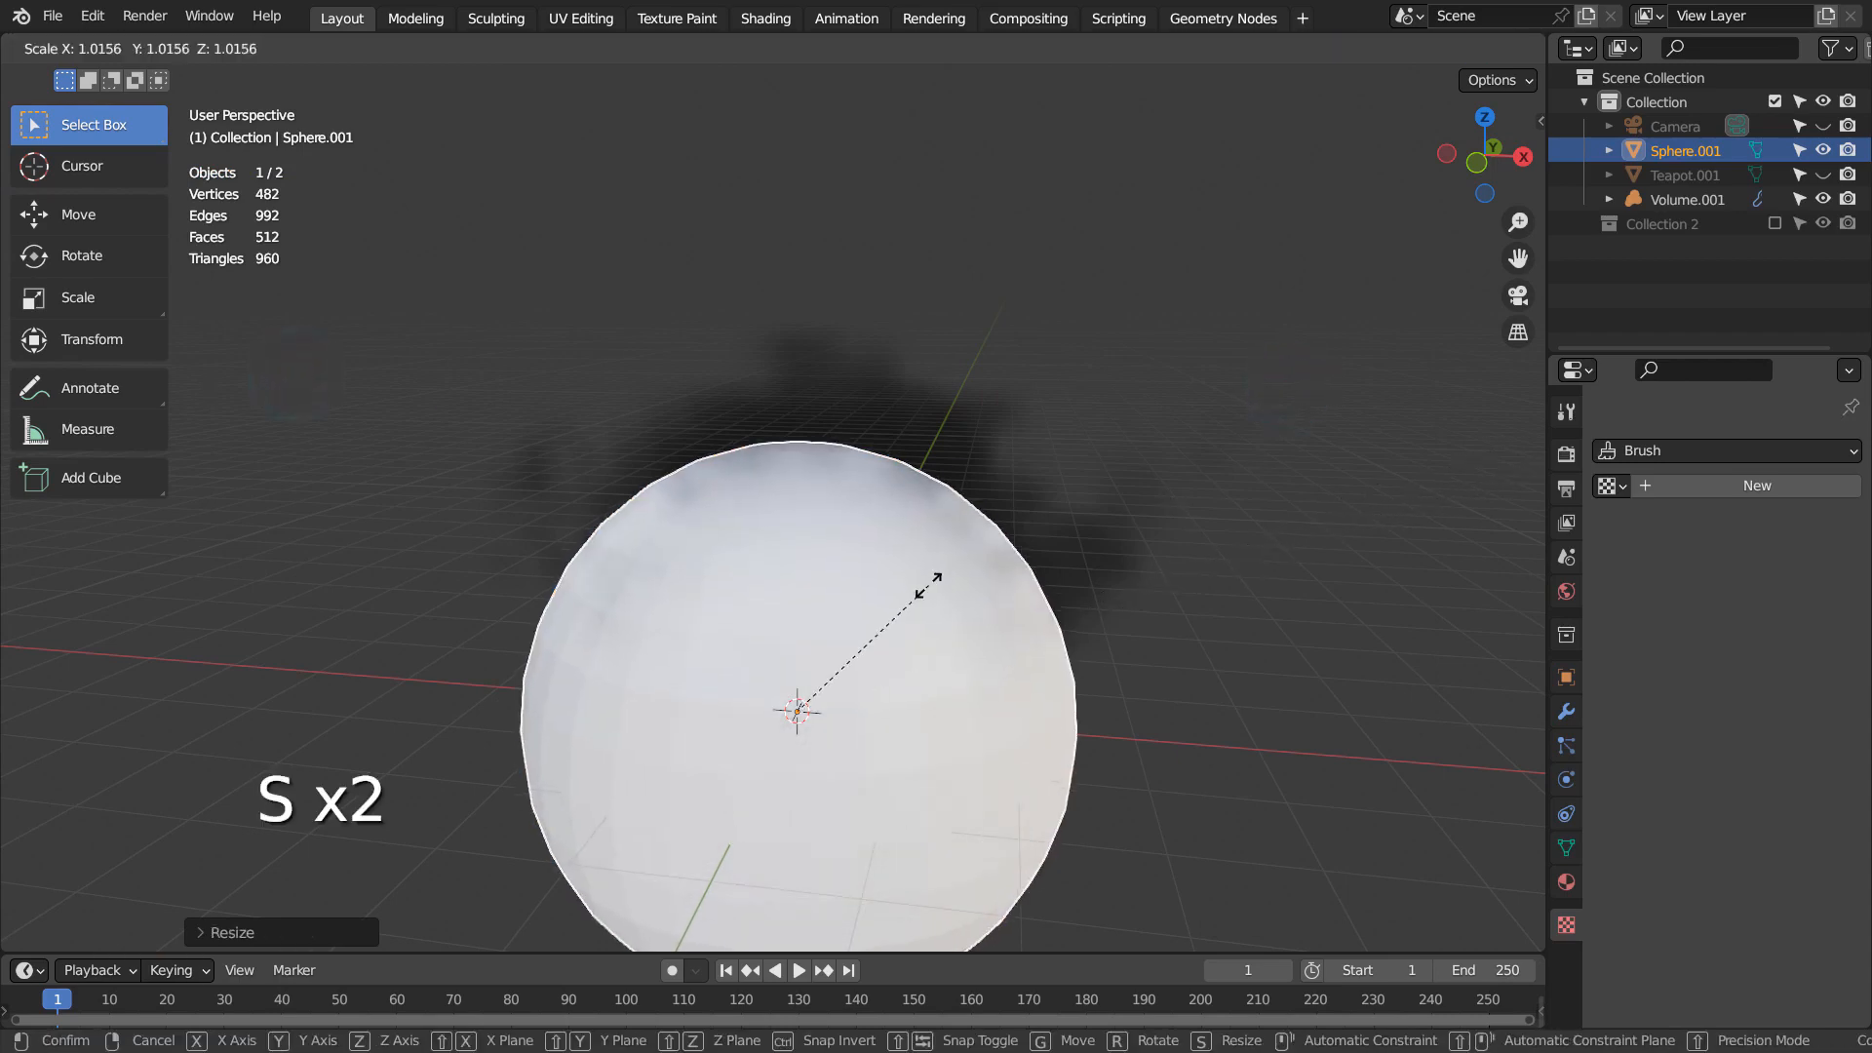
left_click(438, 230)
Add a level 3 subdivision to the enclosing sphere and shade it smooth
key("ctrl+3")
right_click(989, 243)
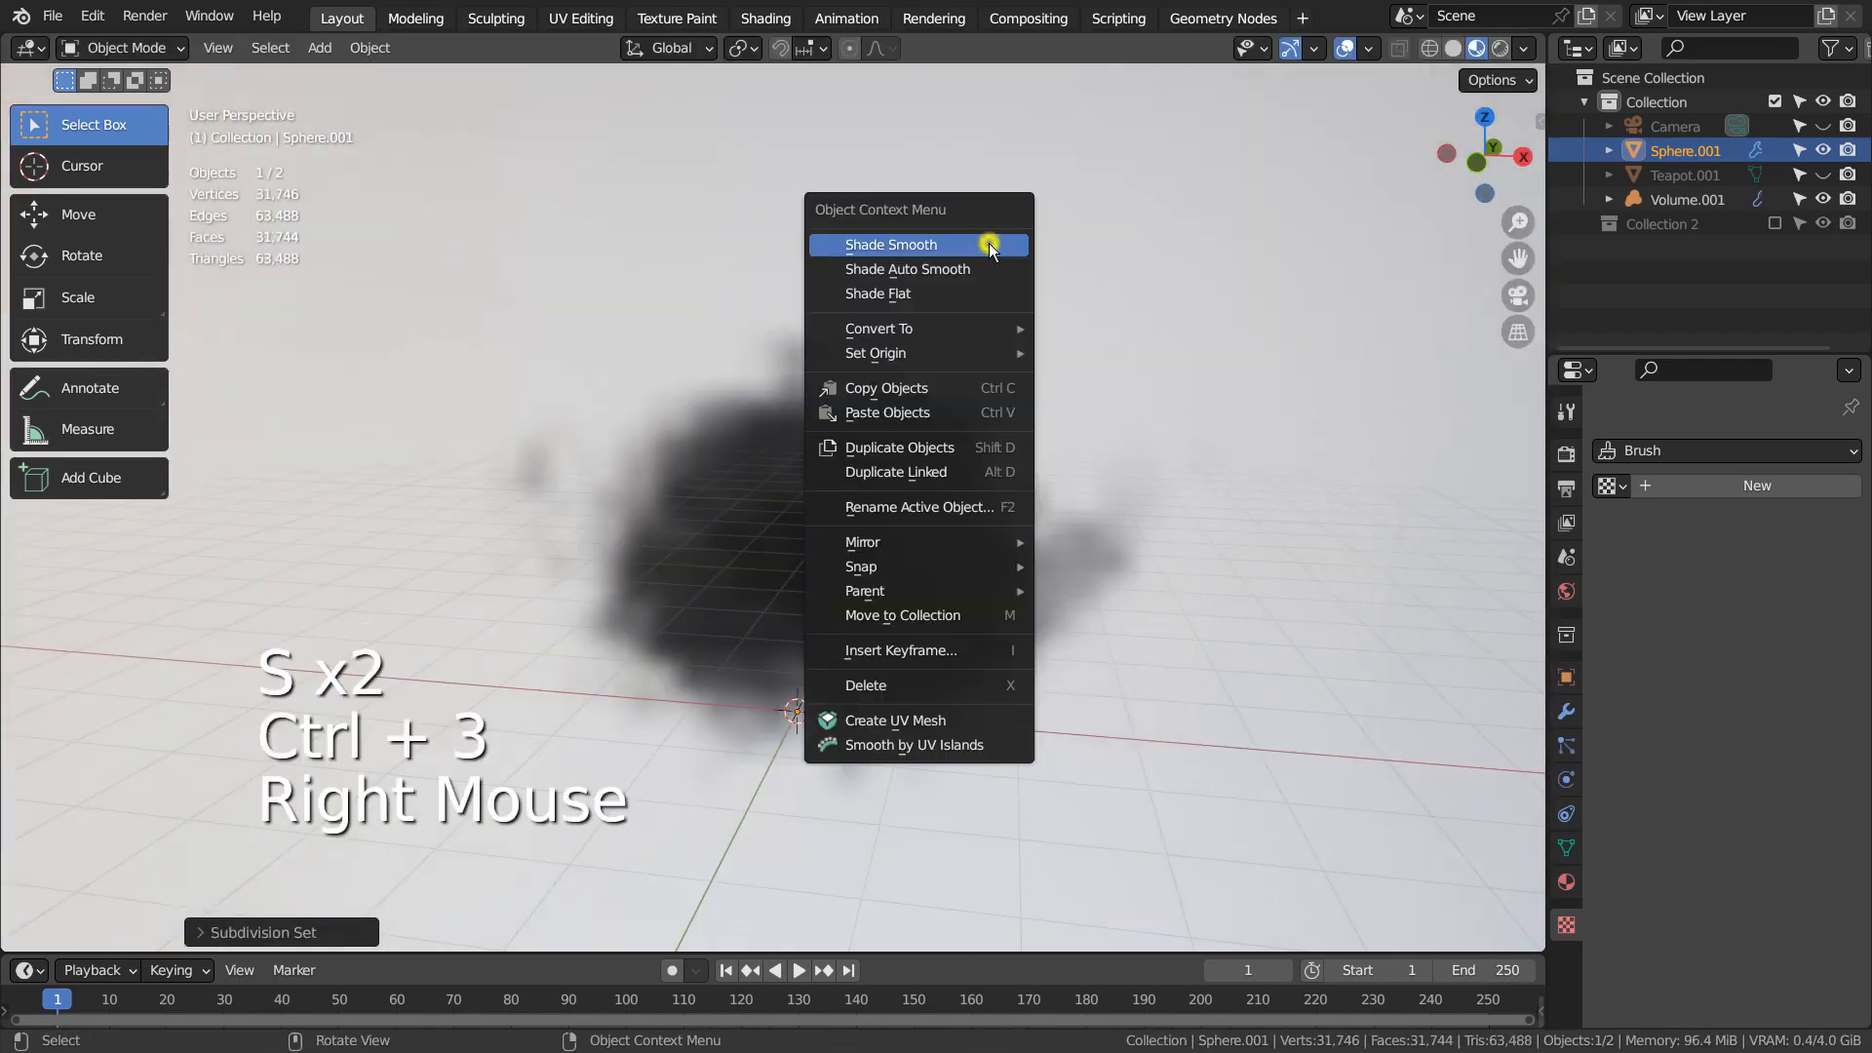
left_click(989, 243)
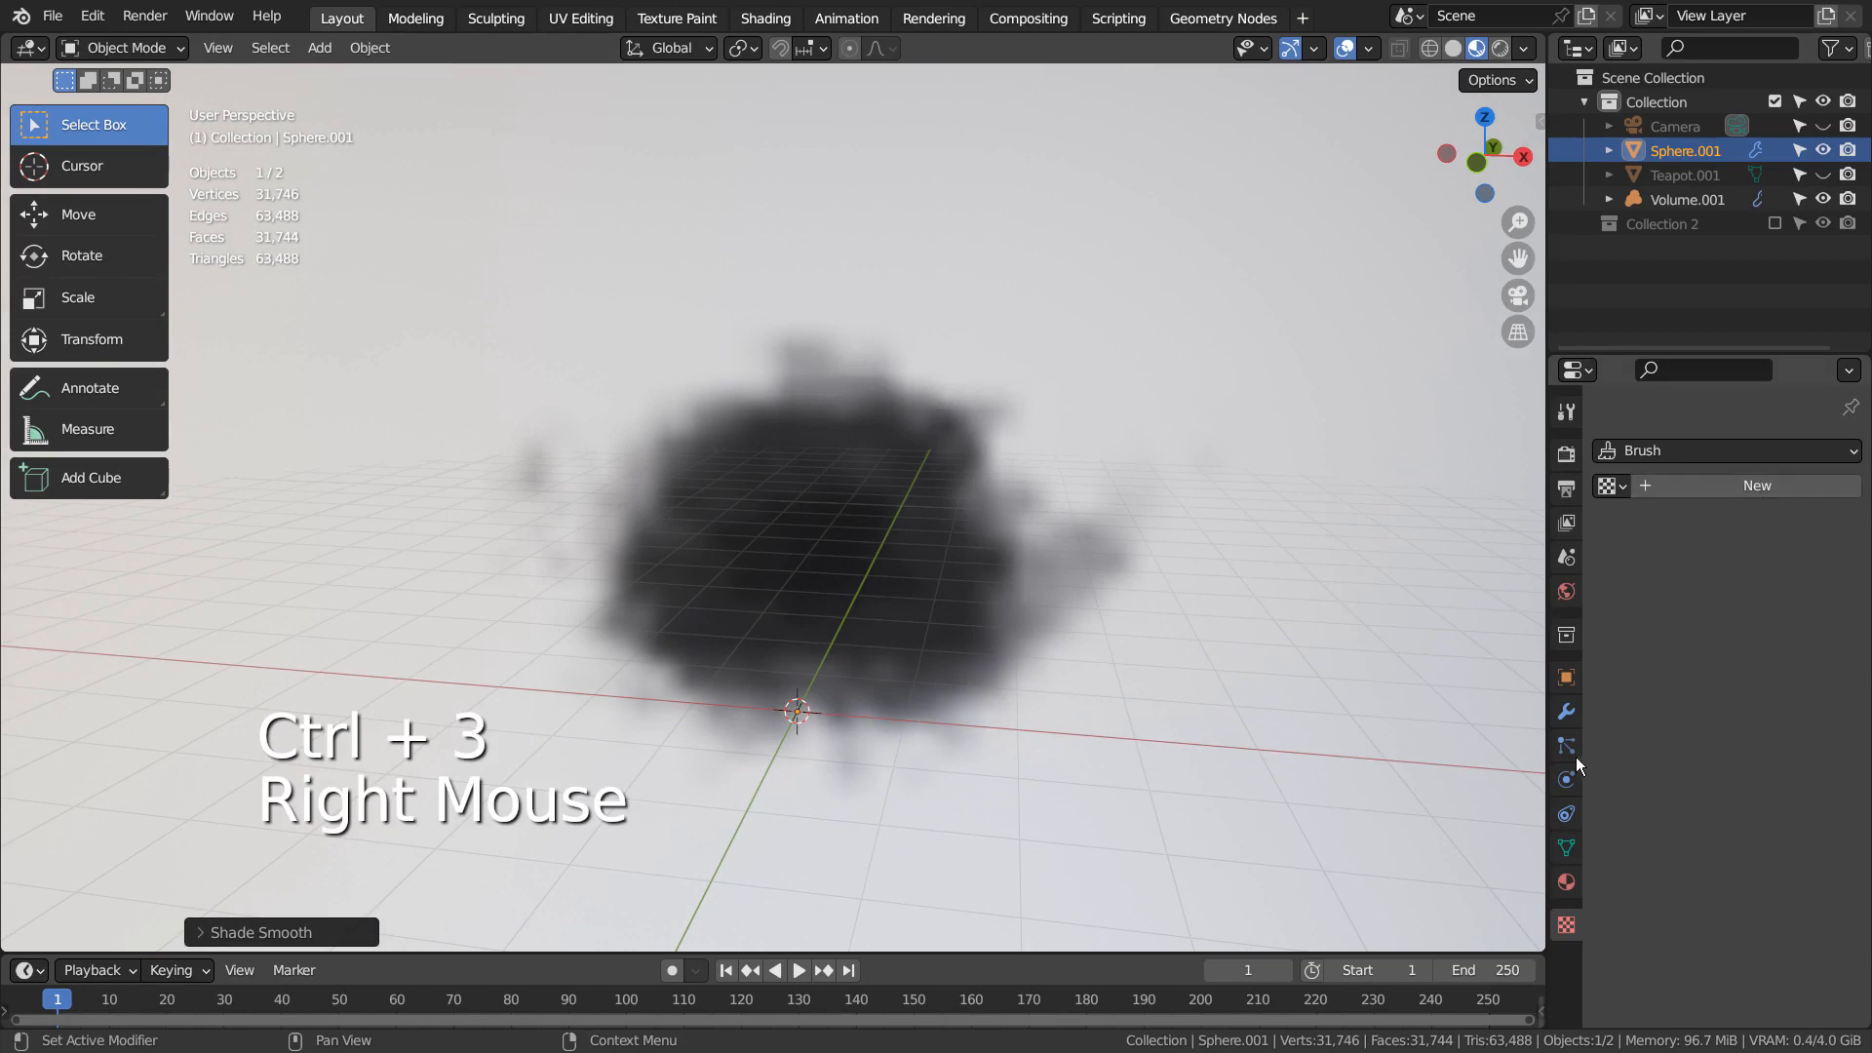
Give the sphere a new material with a black base color and a specular value of 0
left_click(1566, 882)
left_click(1745, 554)
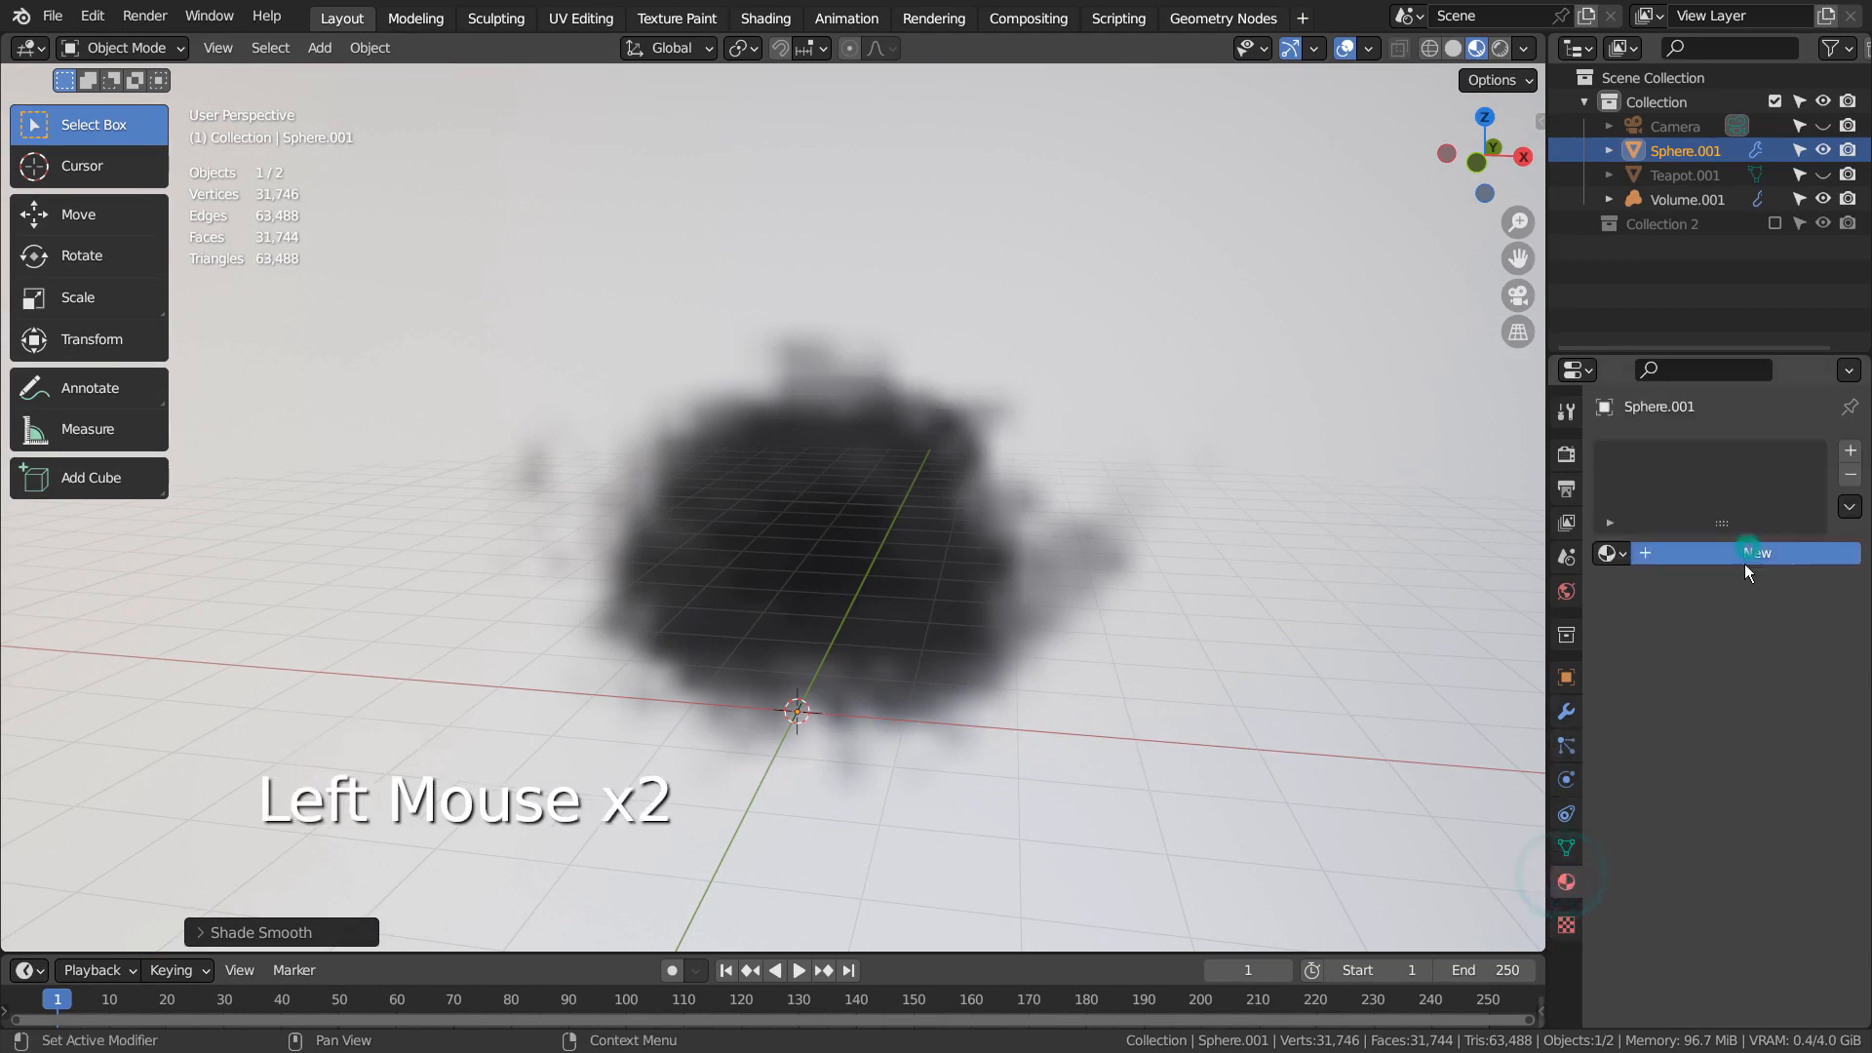
left_click(1753, 806)
left_click_drag(1806, 565, 1817, 637)
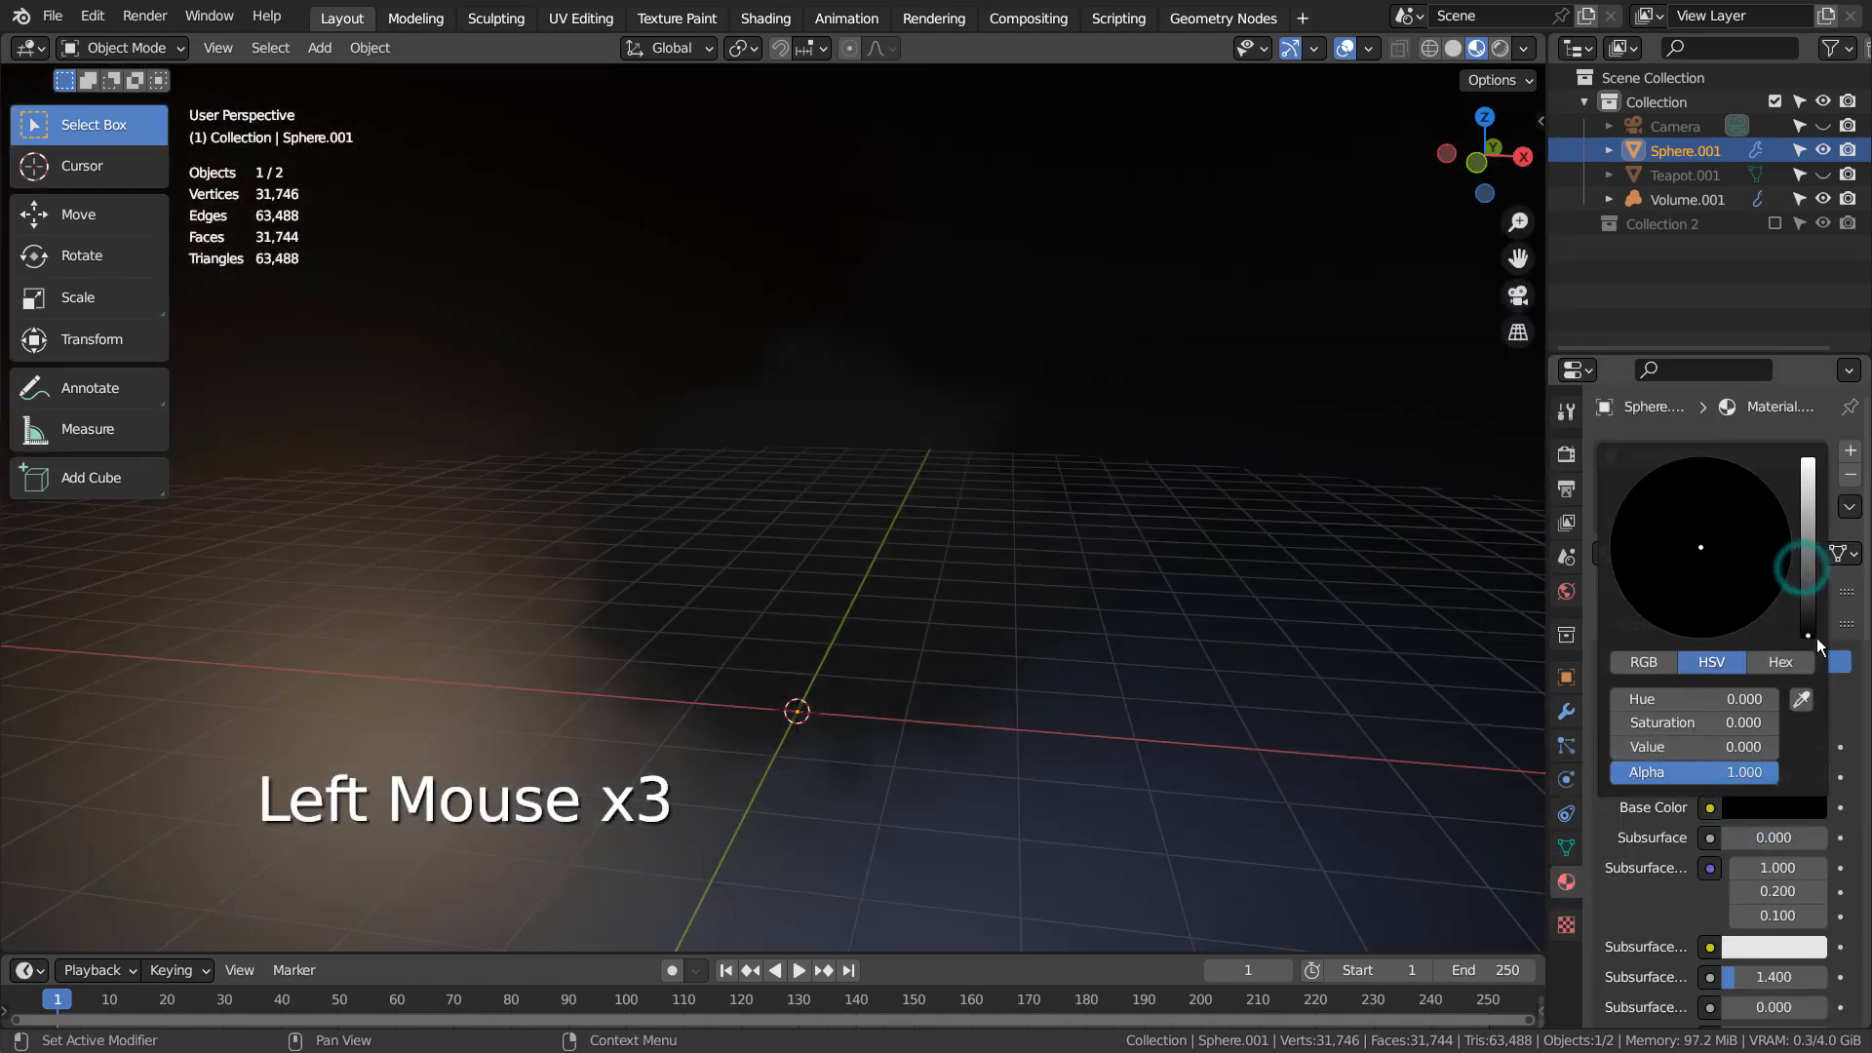
scroll(1702, 966, "down", 2)
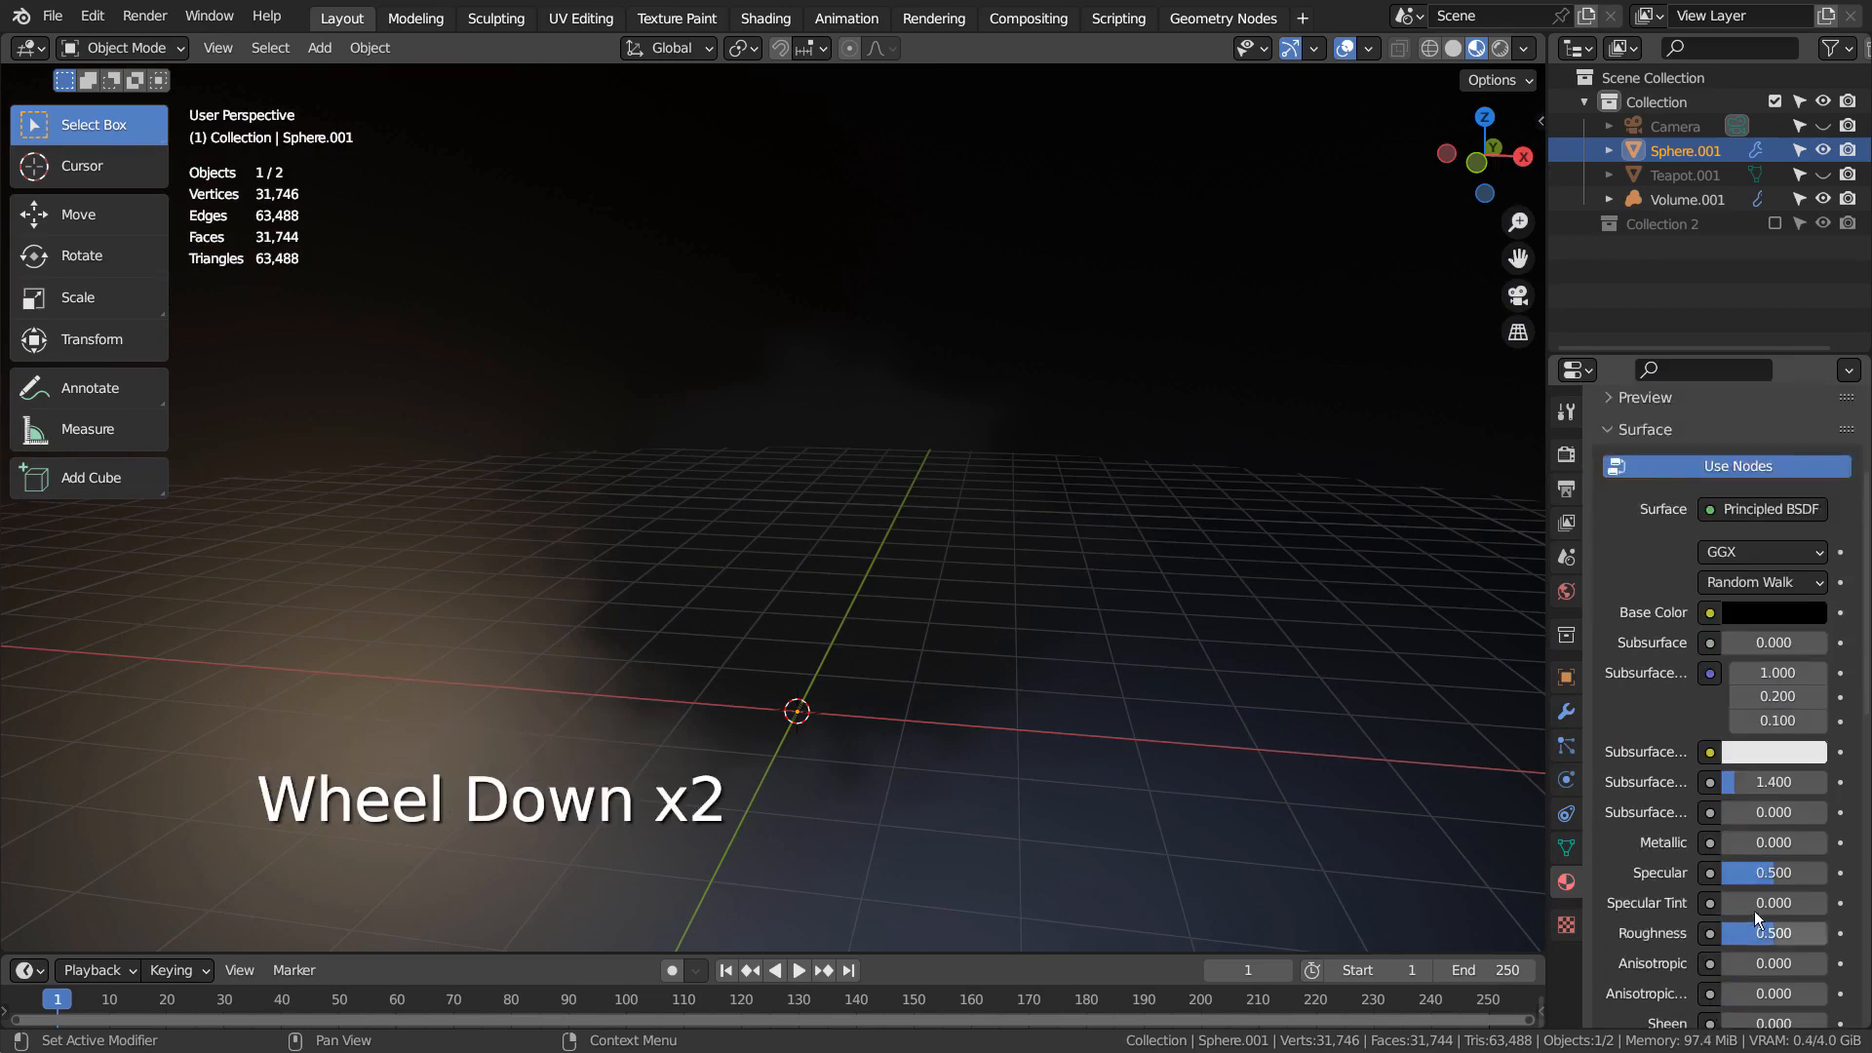
left_click_drag(1771, 876, 1723, 874)
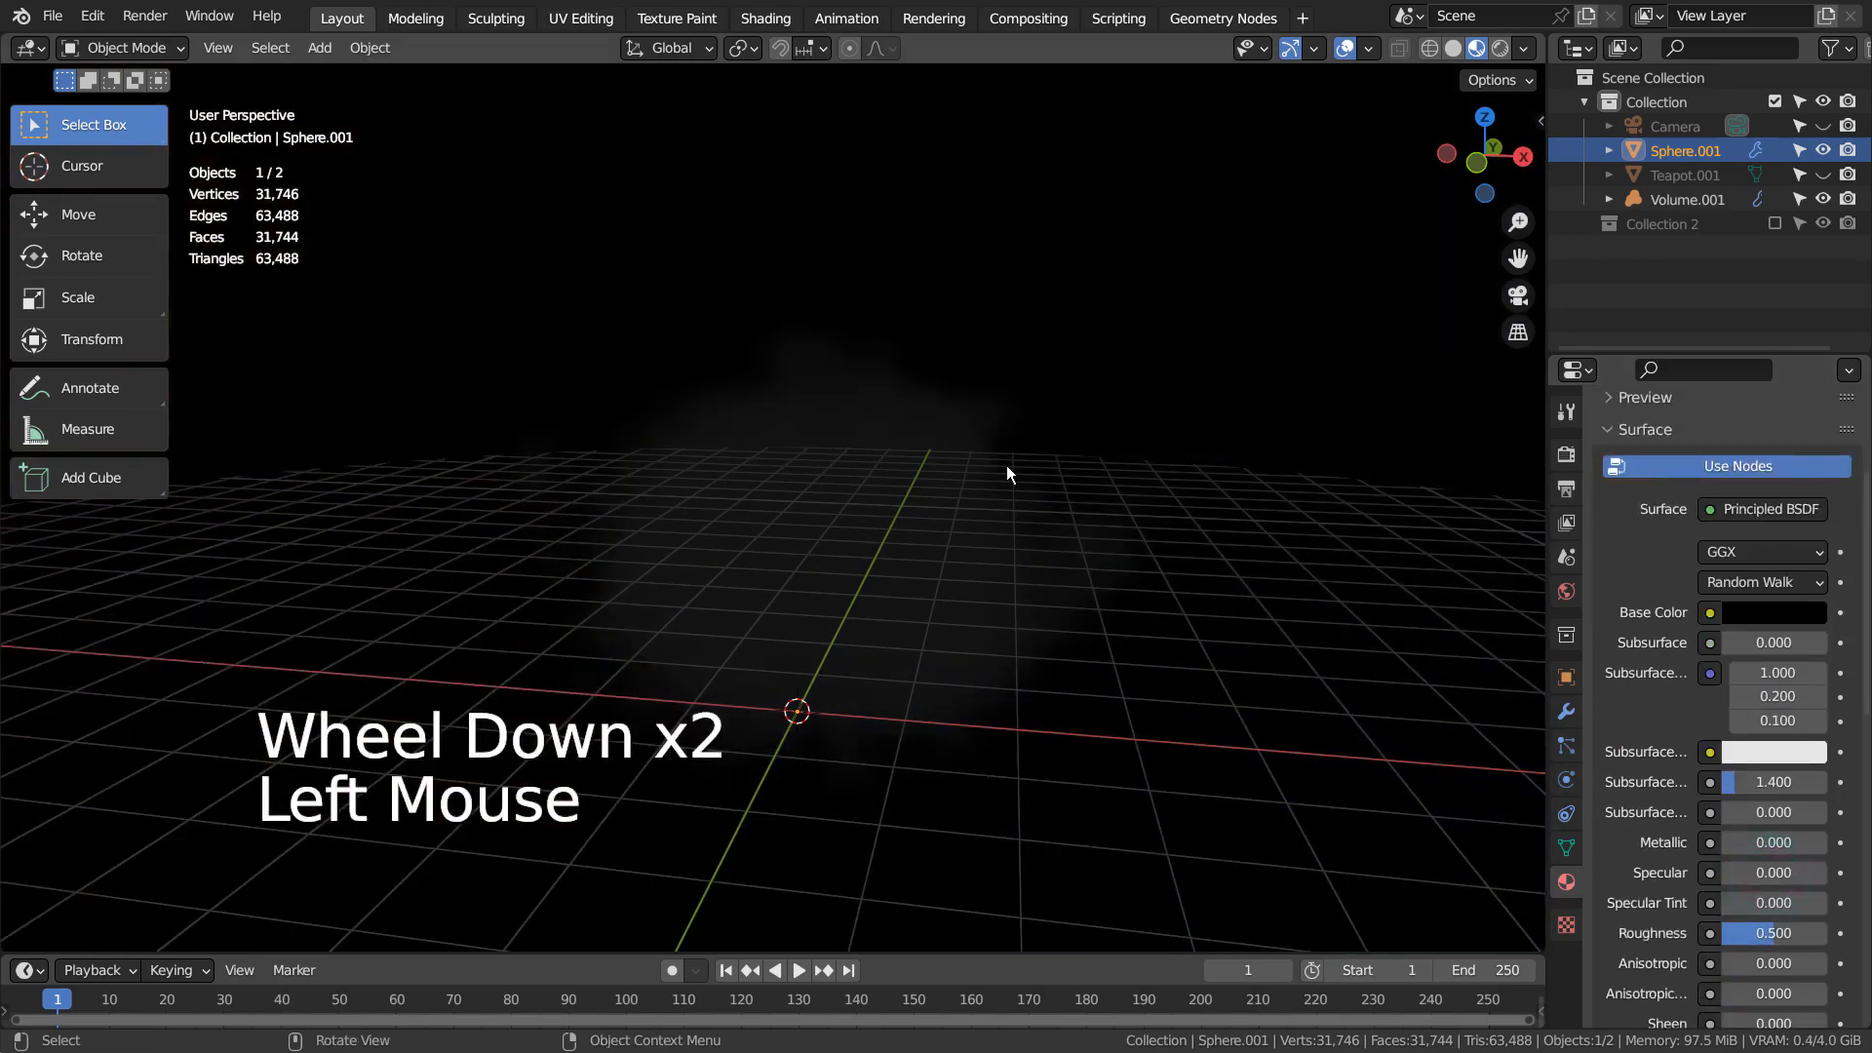
Add a point light at the 3D cursor inside the sphere
left_click(981, 451)
middle_click_drag(981, 450, 1044, 488)
key("shift+a")
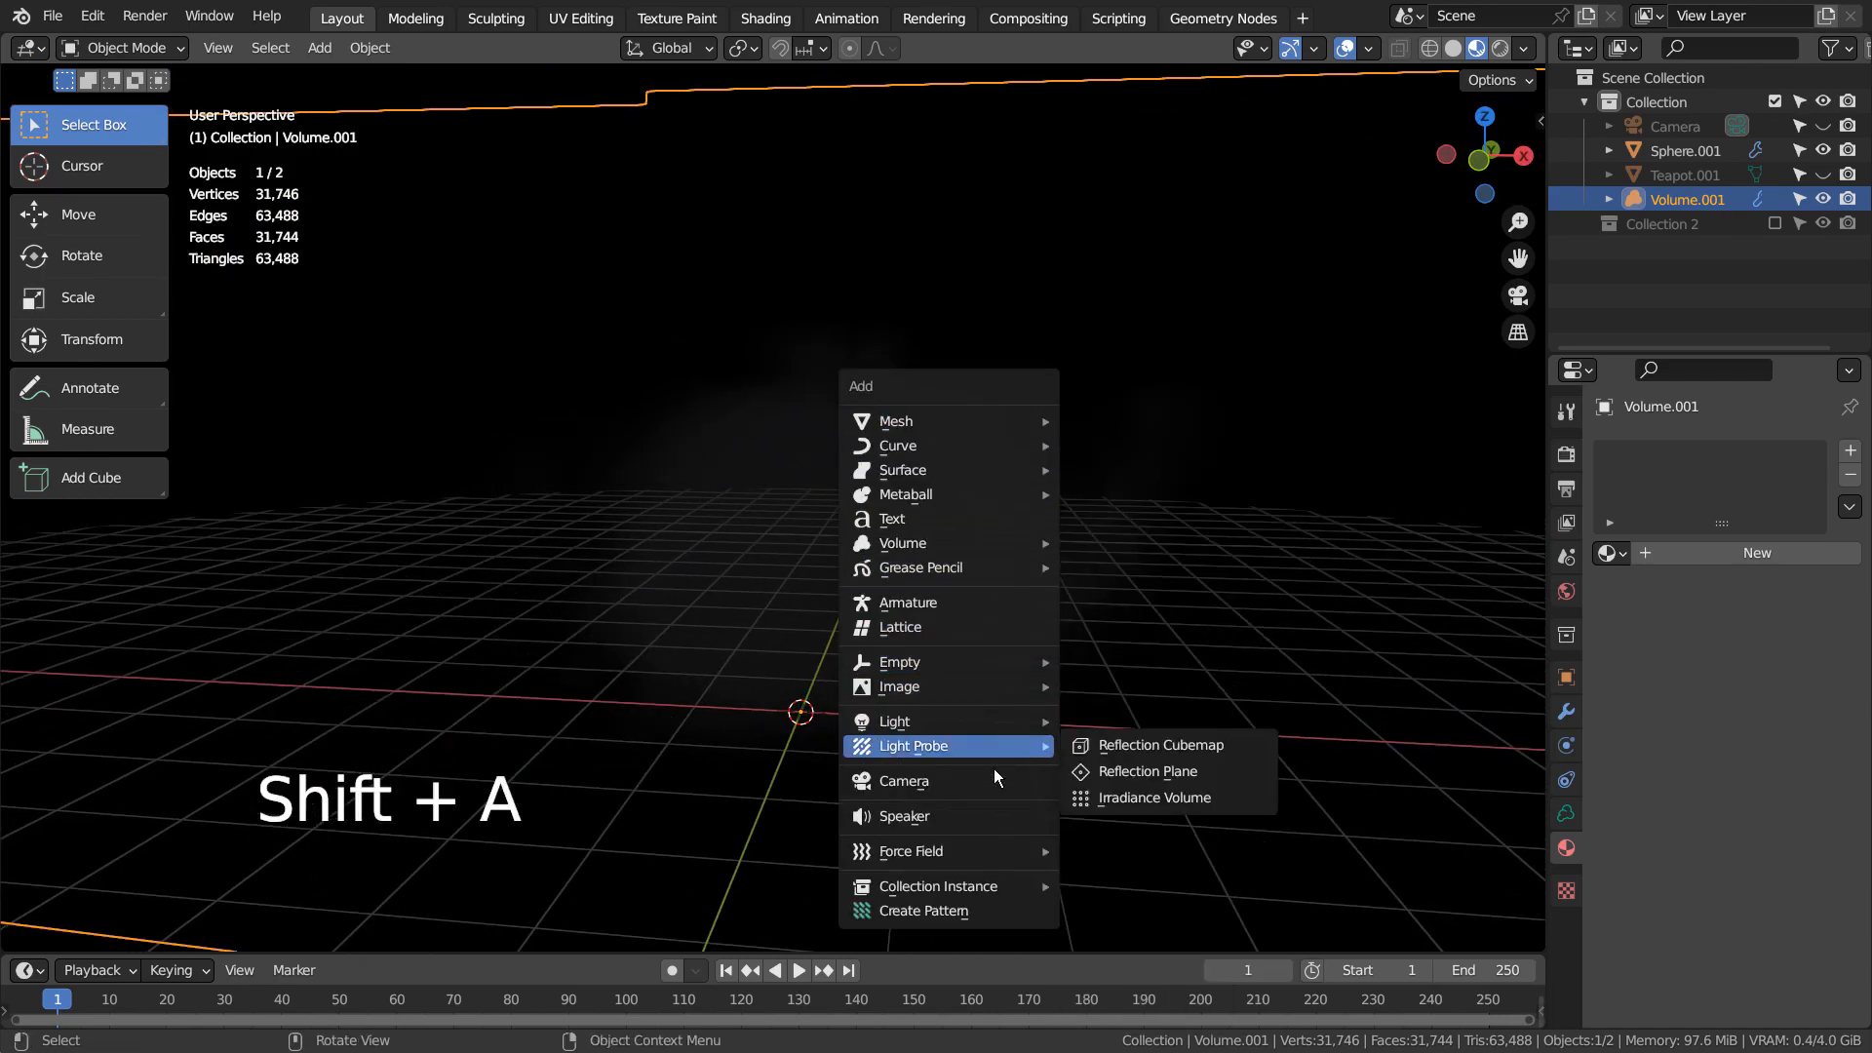
mouse_move(1000, 726)
left_click(1118, 726)
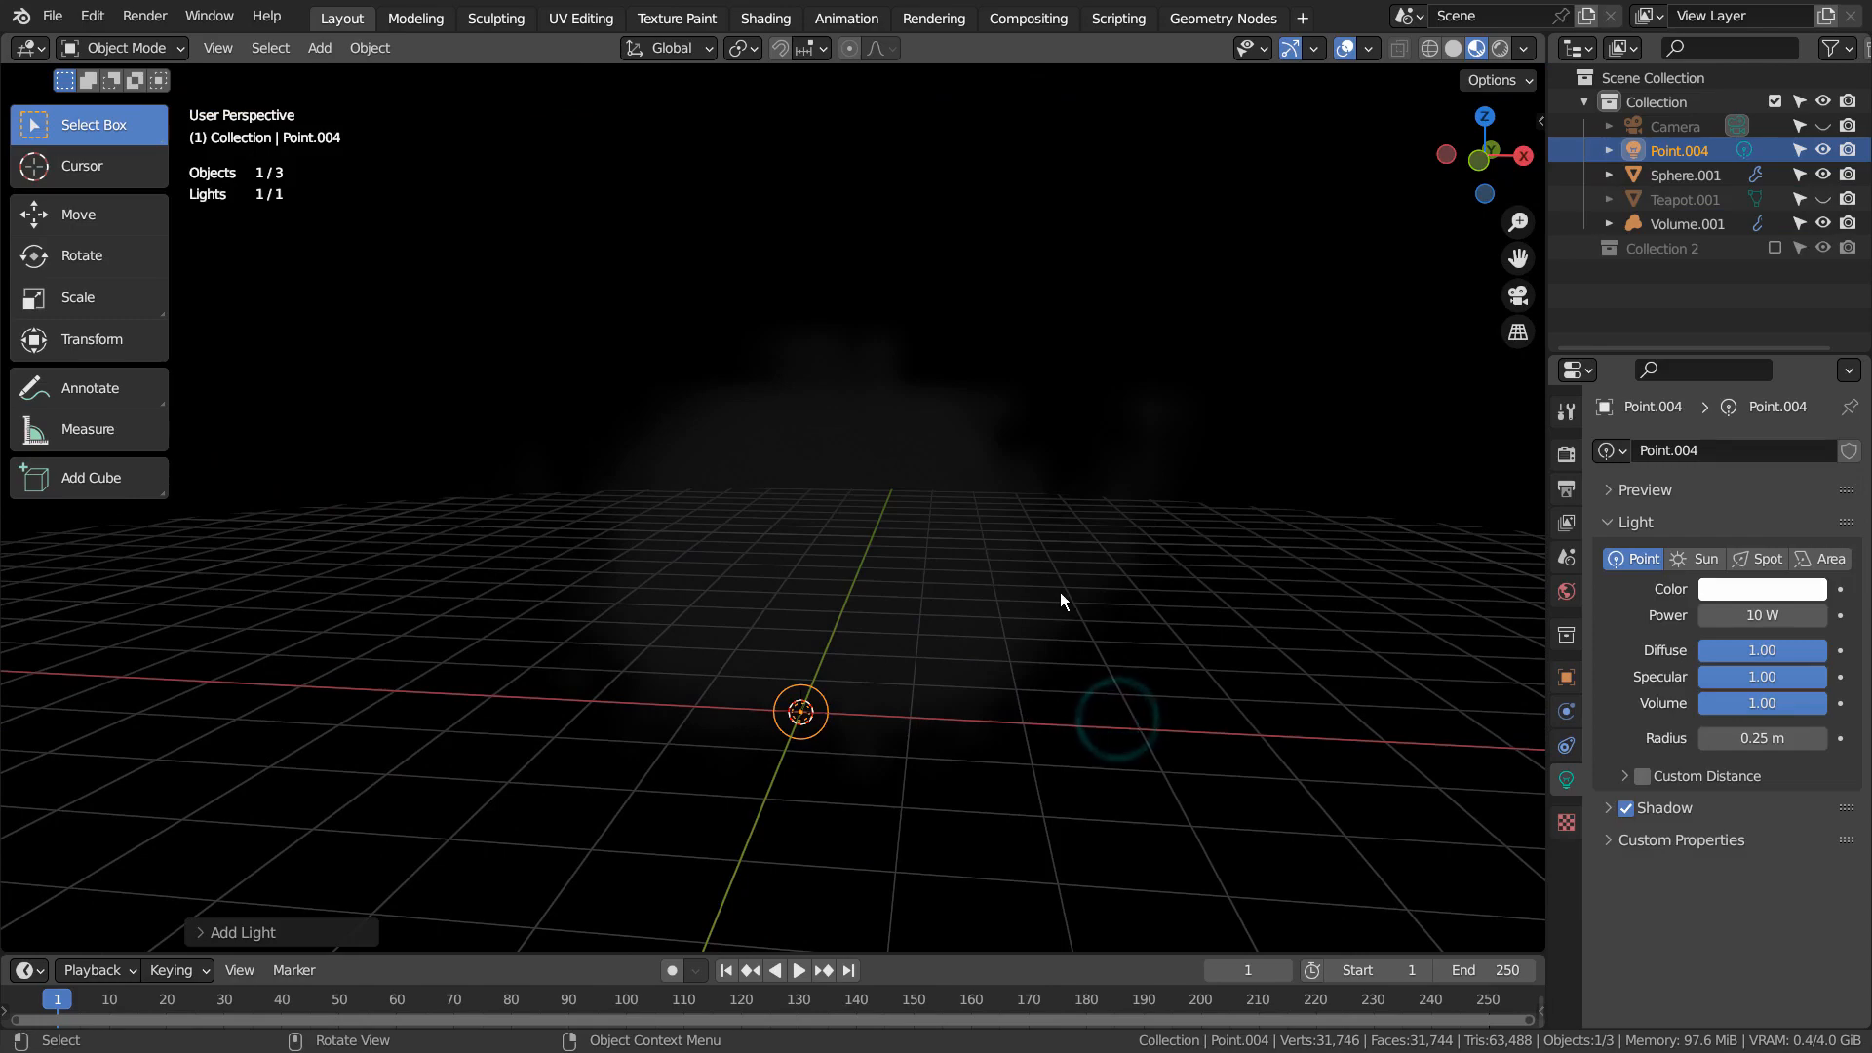
Move the point light in wireframe top view to the front left of the teapot
key("KP_7")
key("shift+z")
key("g")
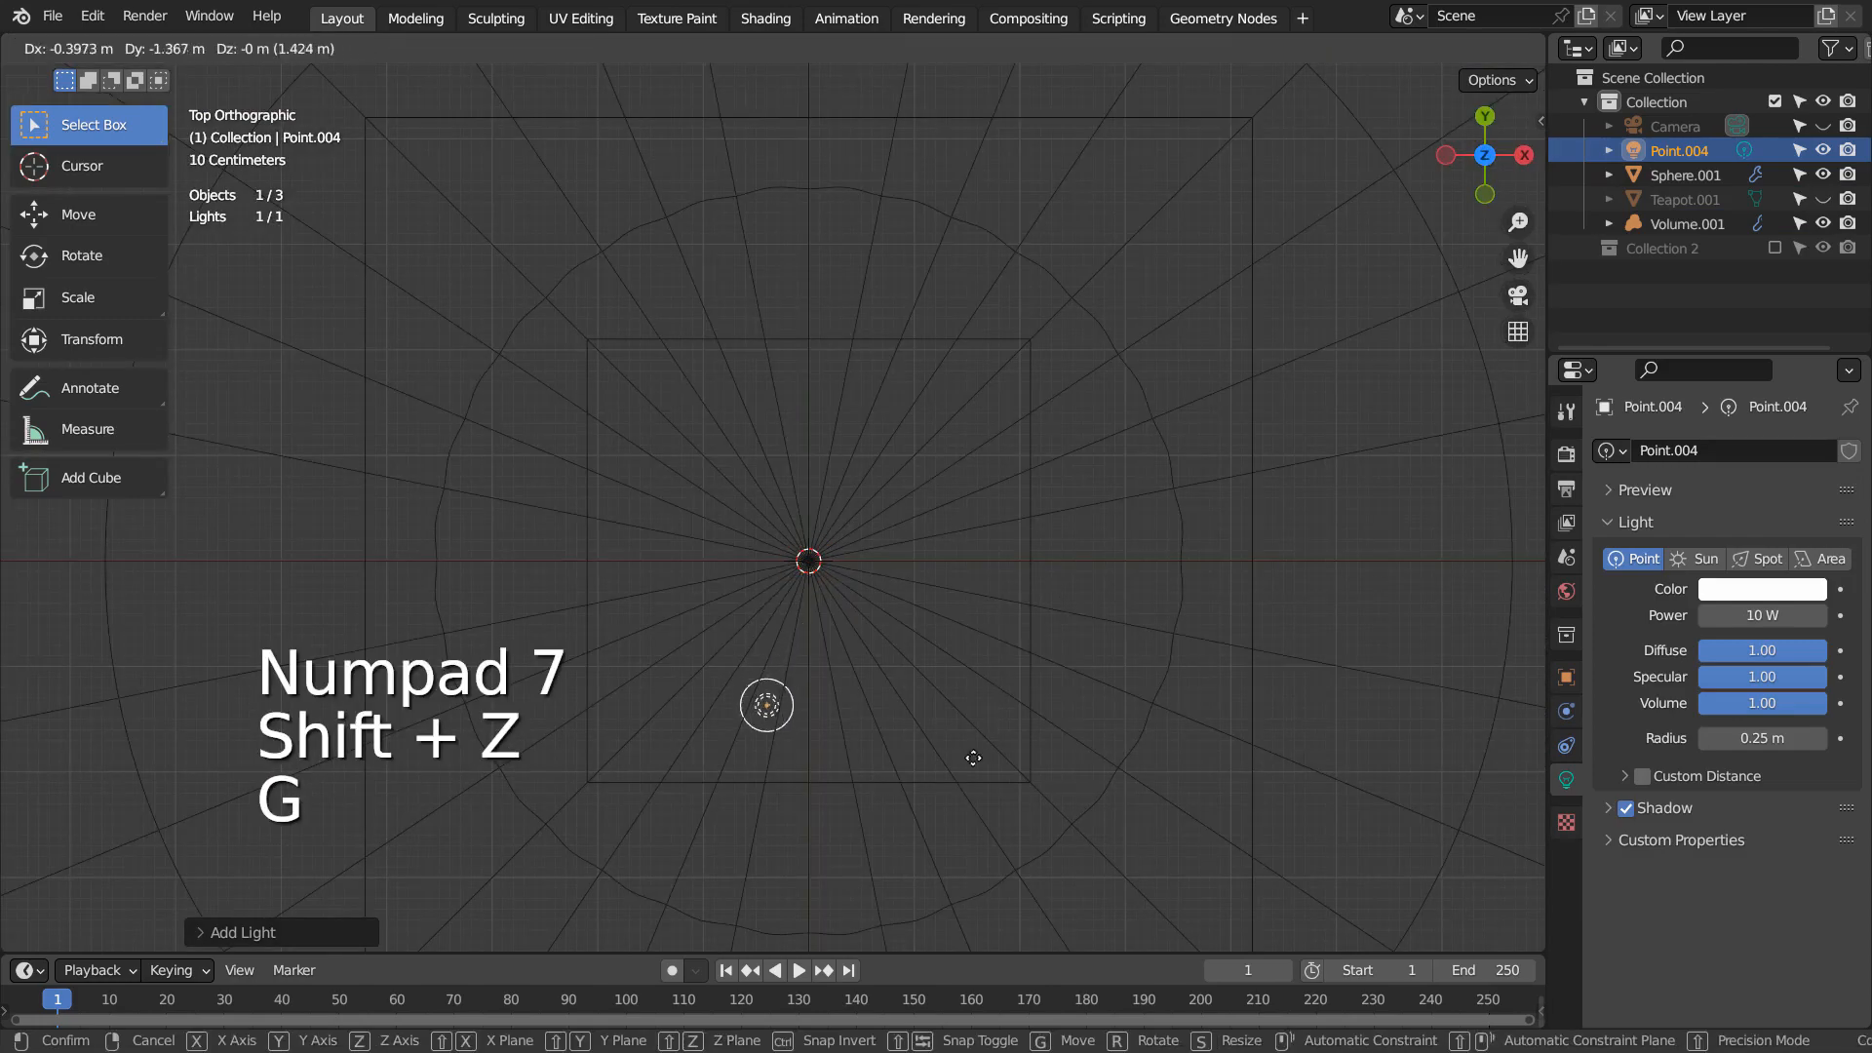
left_click(778, 944)
scroll(848, 818, "down", 4)
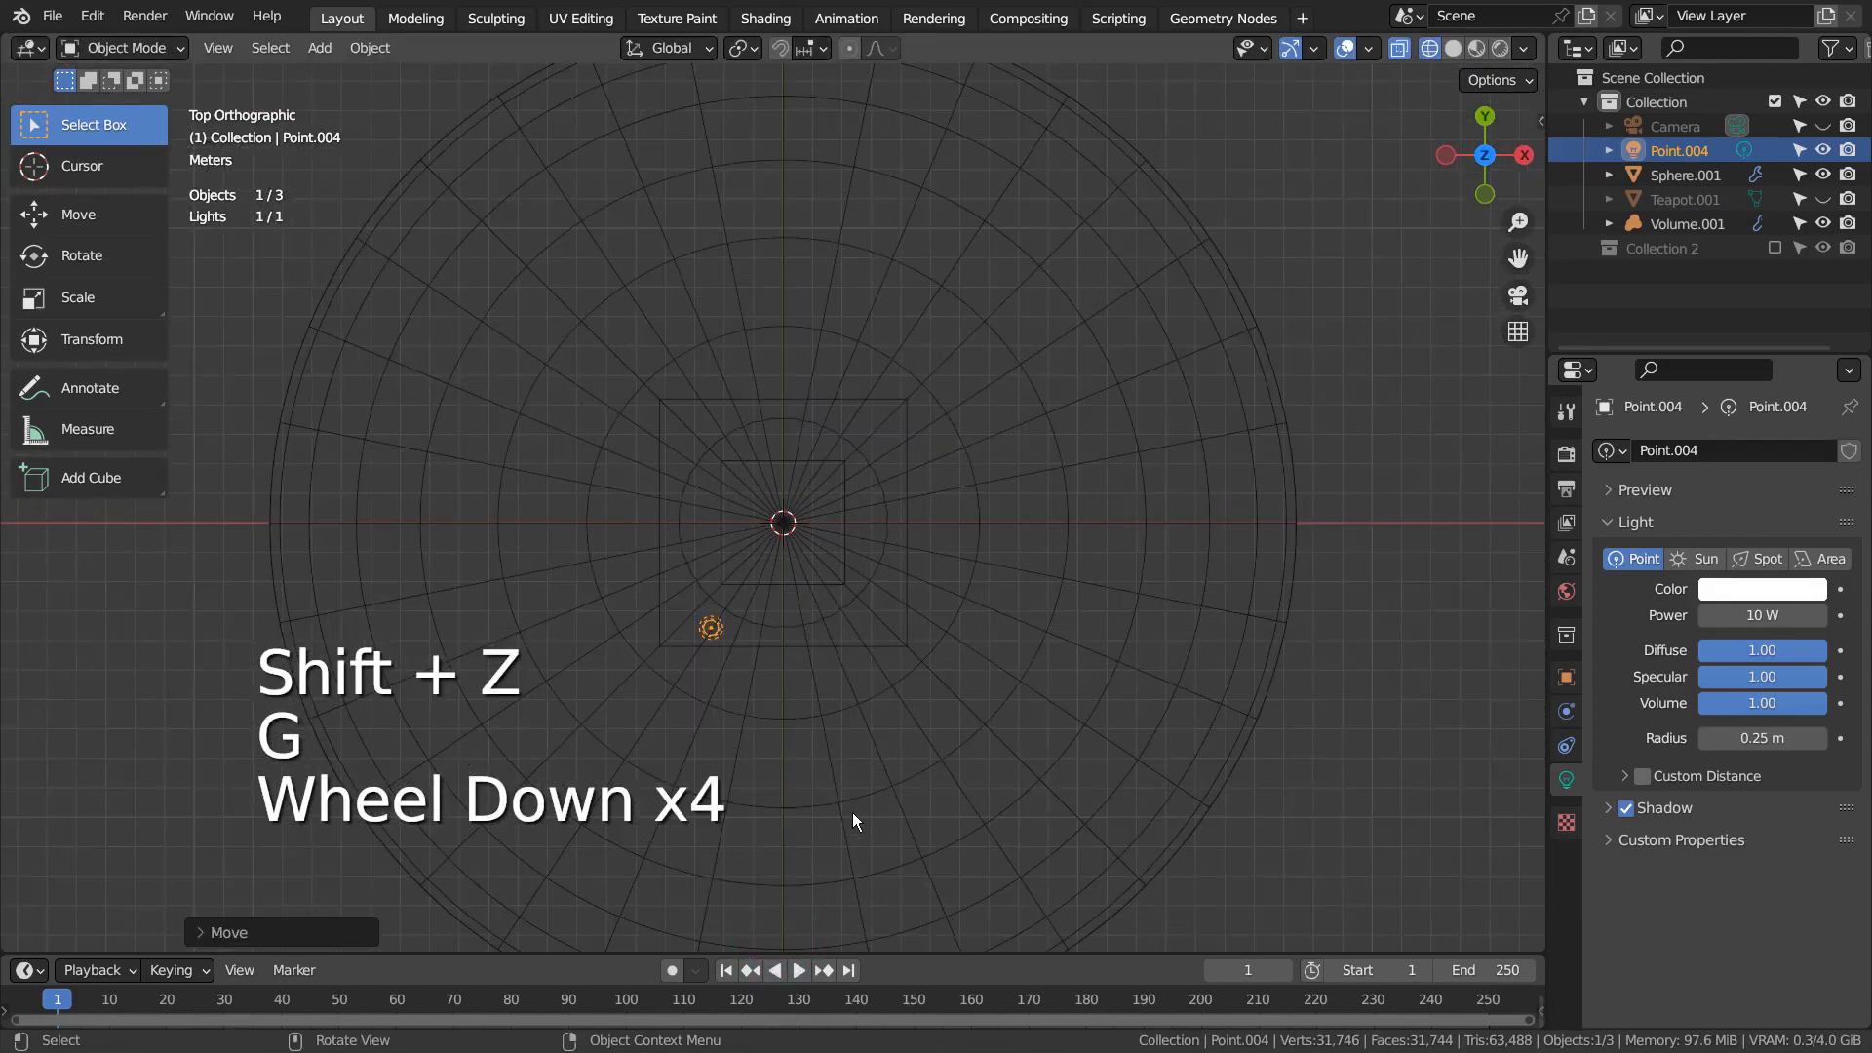
Reposition the point light to the upper left of the teapot, working from the camera view in Material Preview shading
key("KP_0")
key("shift+z")
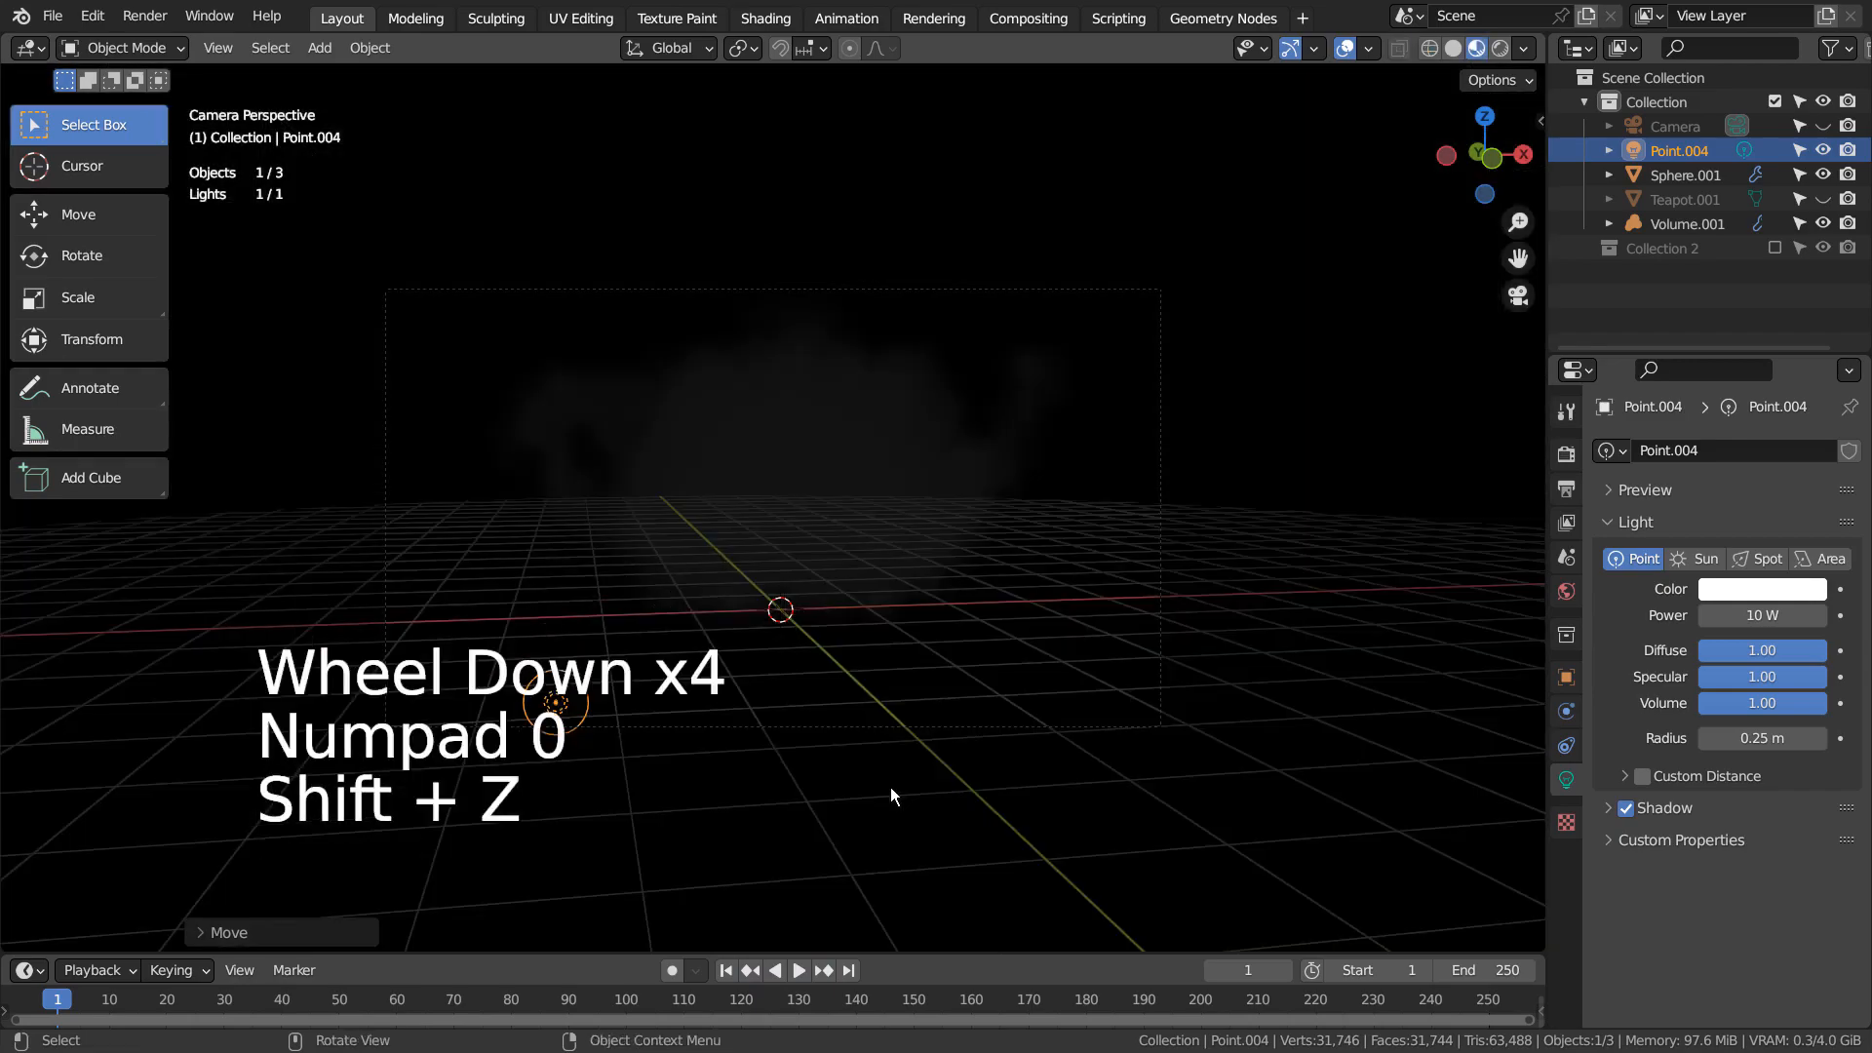
key("g")
left_click(911, 435)
middle_click_drag(909, 433, 1133, 464)
key("g")
left_click(983, 429)
middle_click_drag(983, 429, 909, 577)
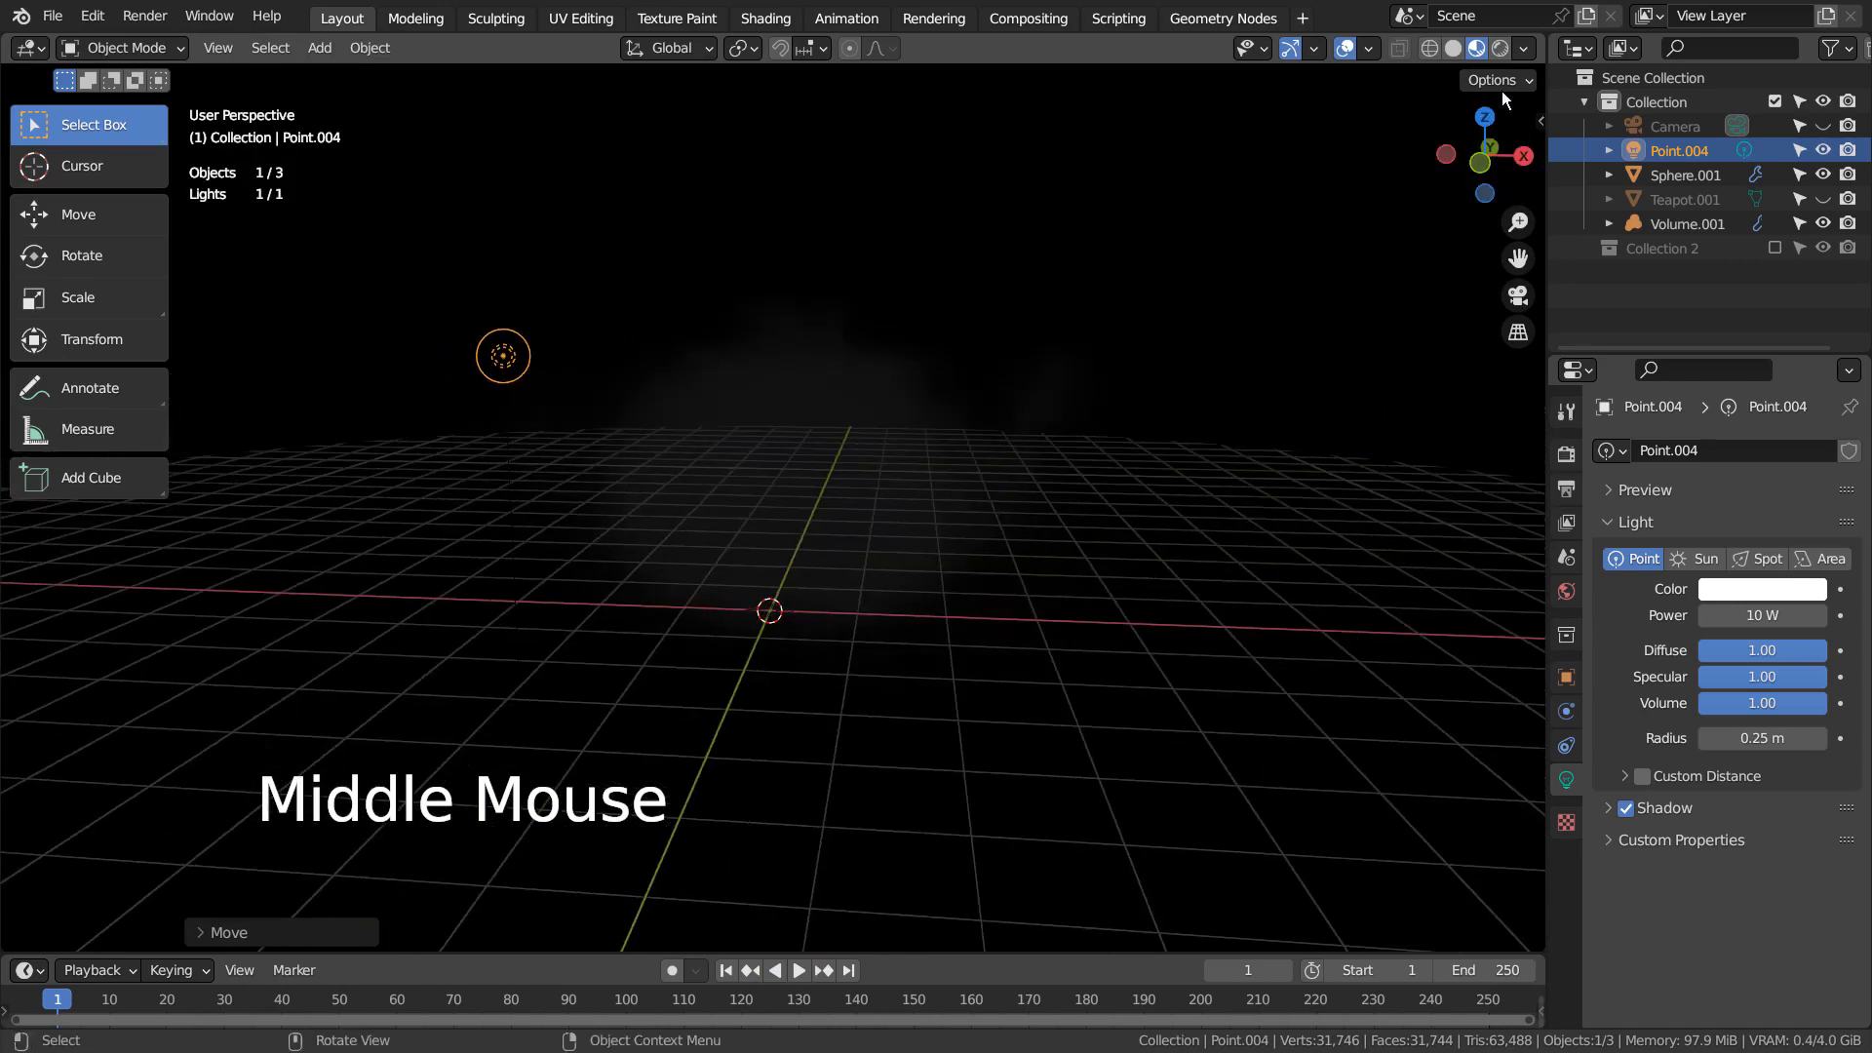
Switch the viewport to rendered shading and set the point light's power to 222 W
left_click(1501, 47)
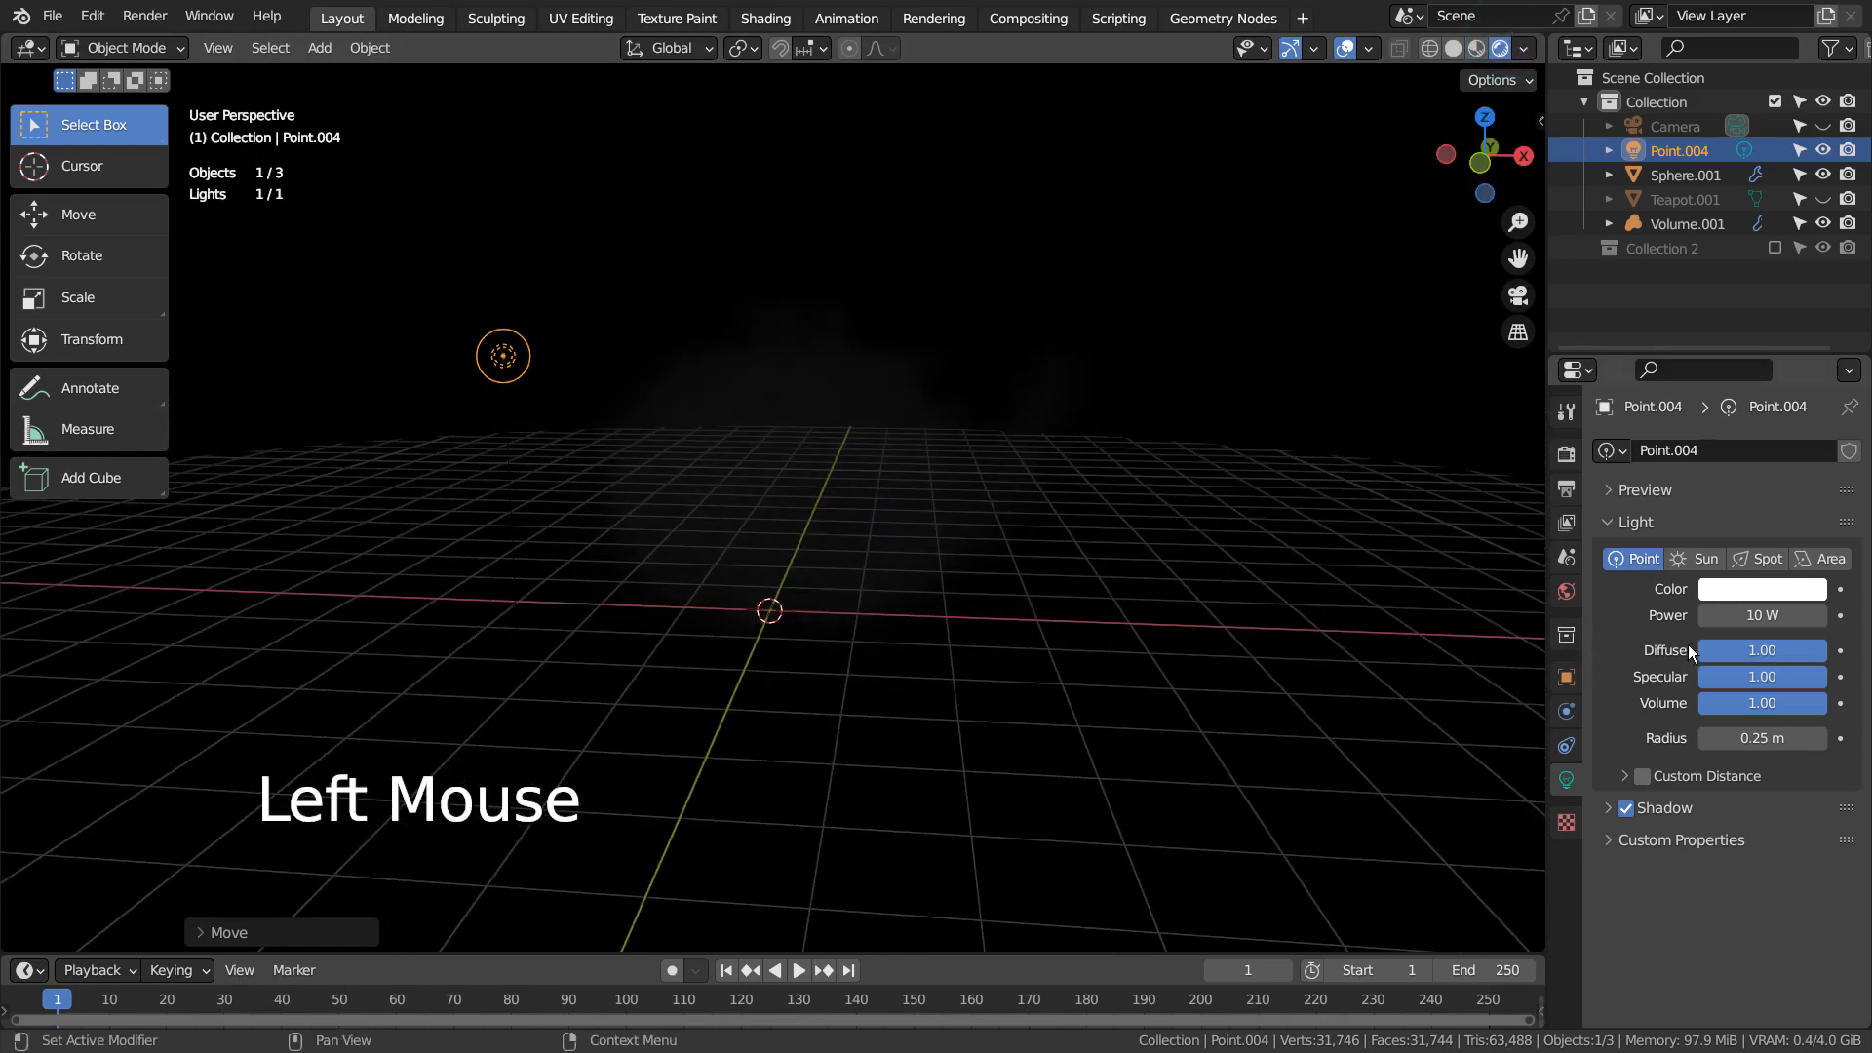
left_click(1761, 615)
type("111")
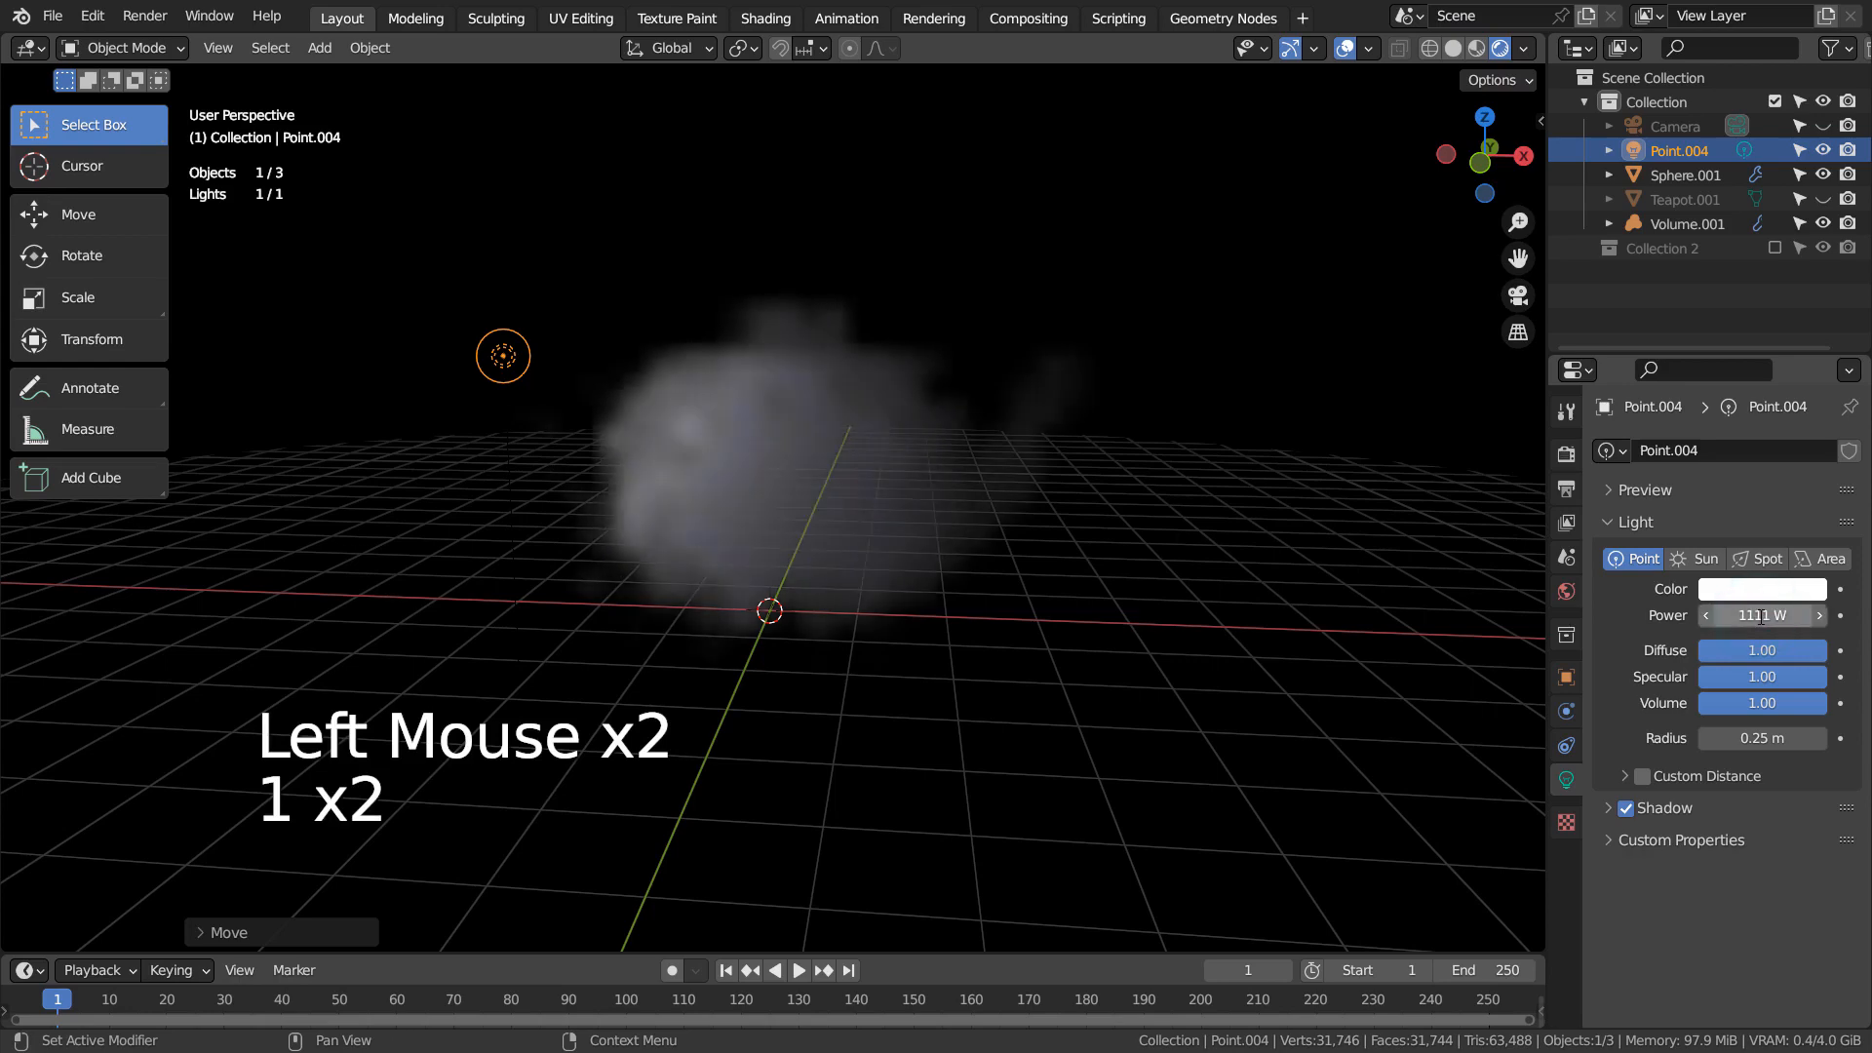
left_click(1755, 614)
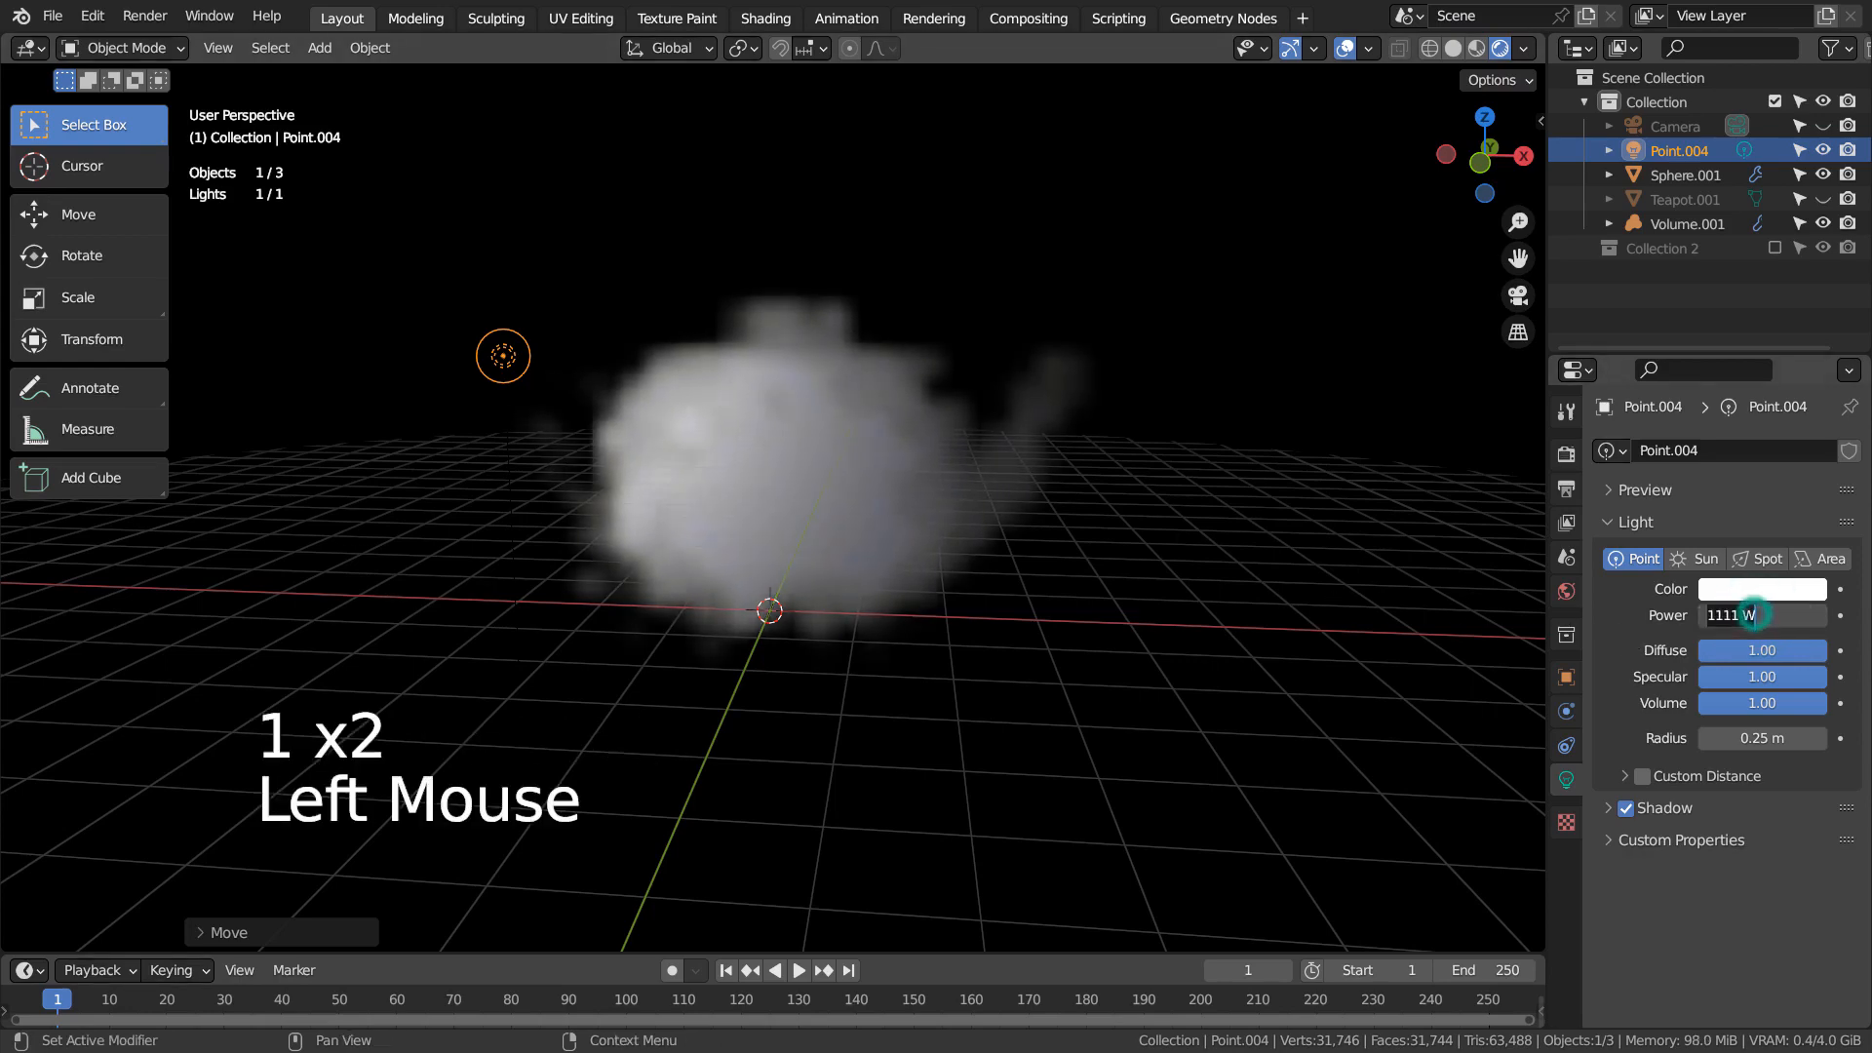
type("333")
key("Return")
left_click(1756, 614)
type("22")
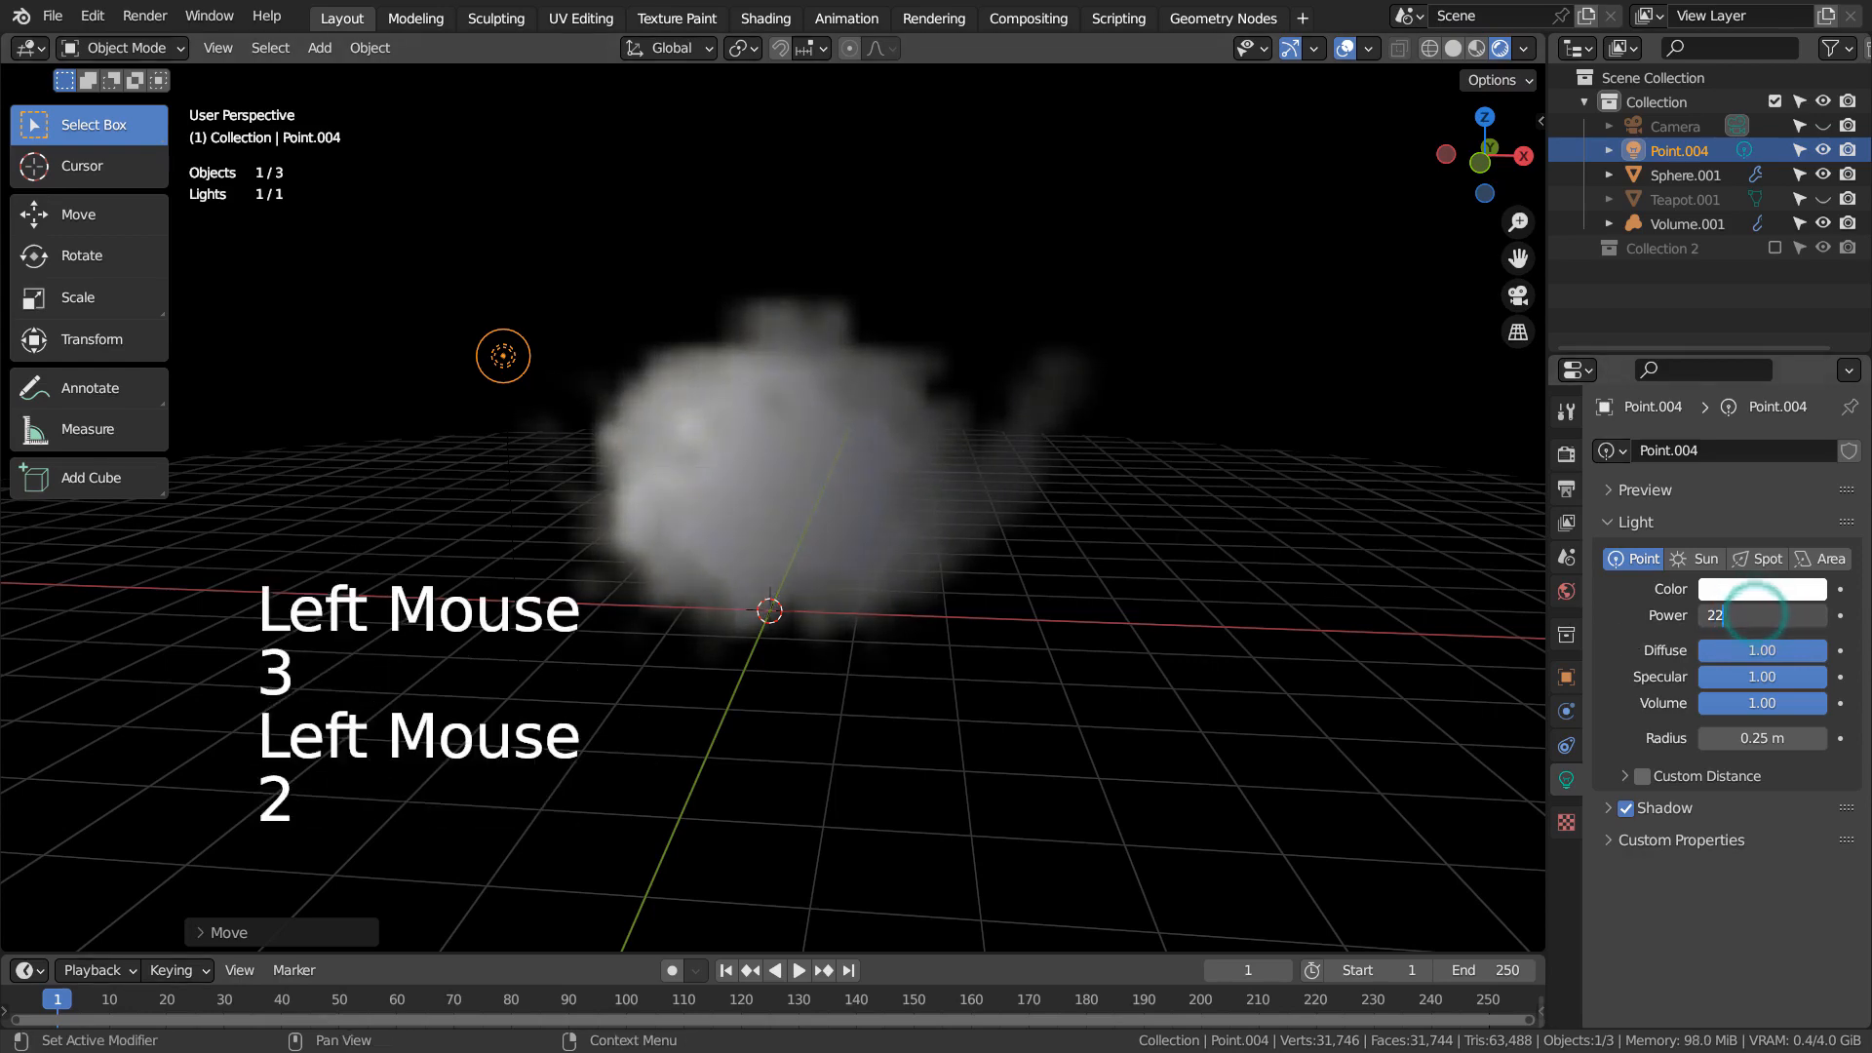
type("2 W")
Change the point light's color to light green
middle_click_drag(945, 563, 1443, 613)
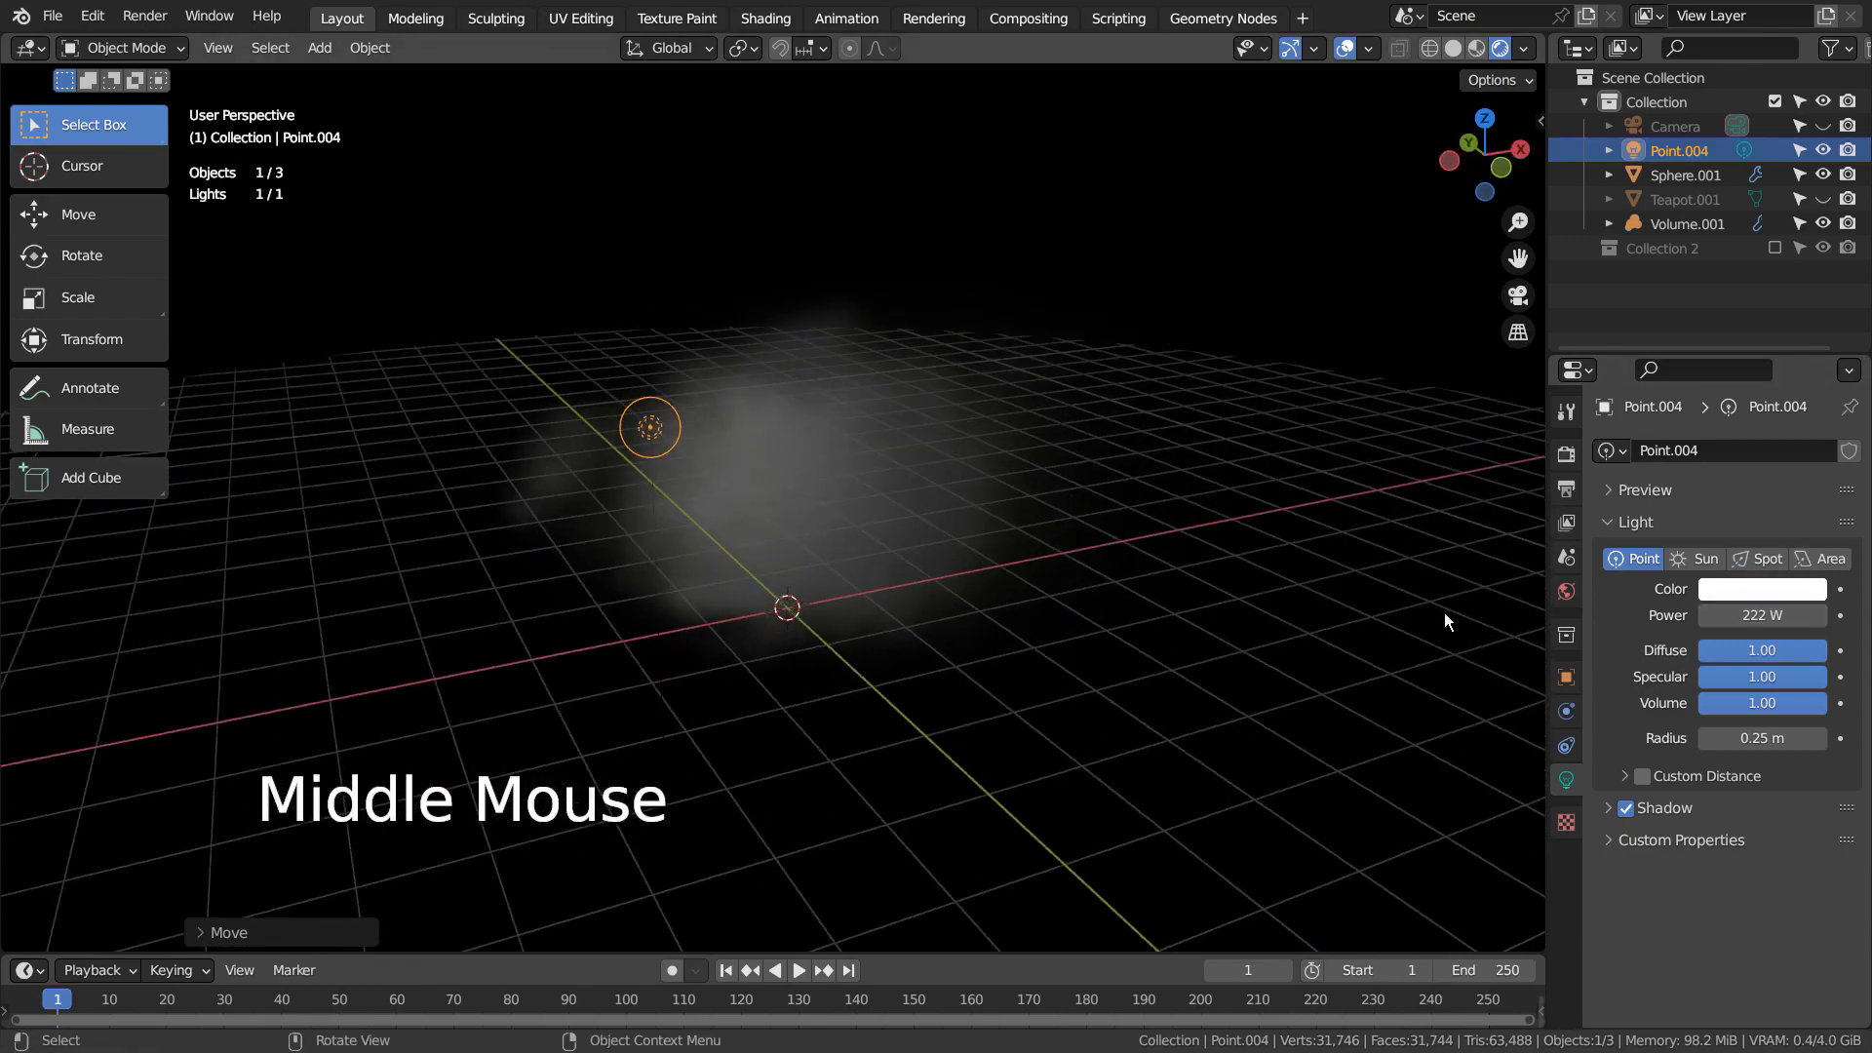
left_click(1735, 591)
left_click(1660, 418)
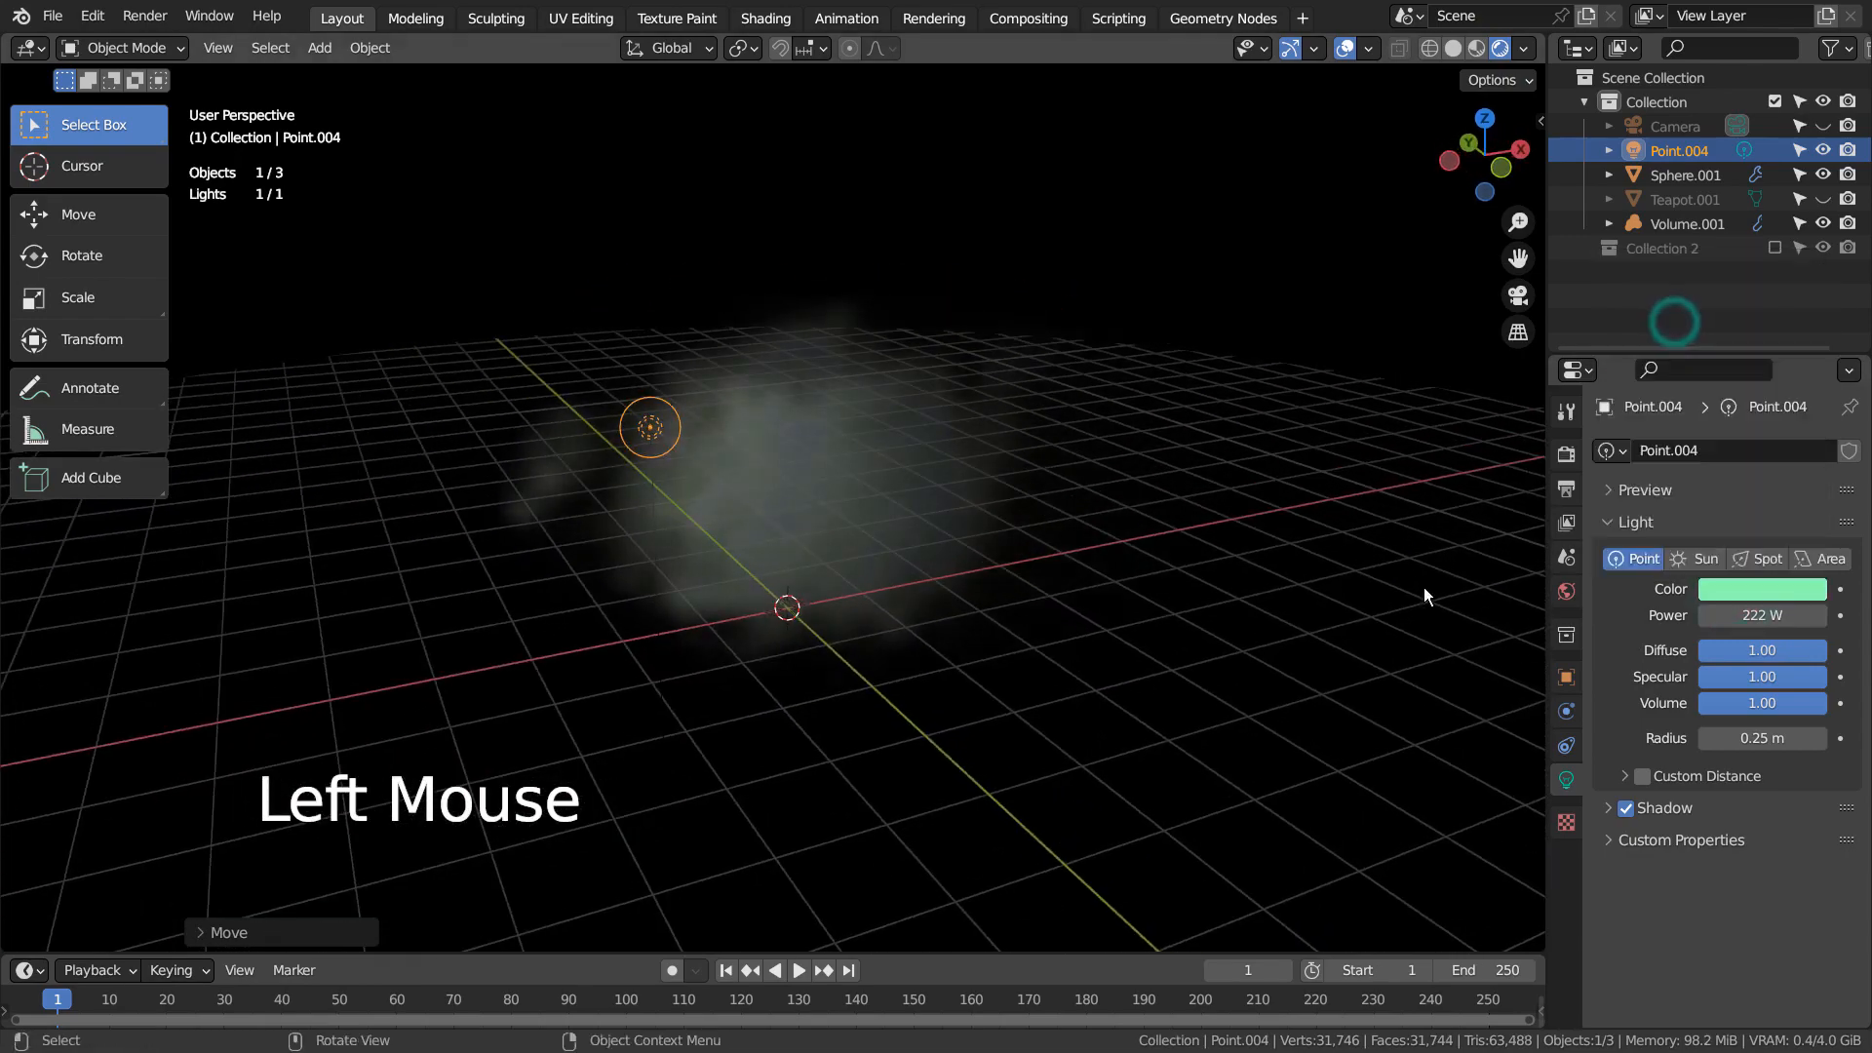
Duplicate the green light to the upper right of the teapot and color the copy pink
middle_click_drag(1229, 601, 1168, 564)
key("KP_1")
scroll(1170, 559, "up", 4)
scroll(1170, 559, "down", 4)
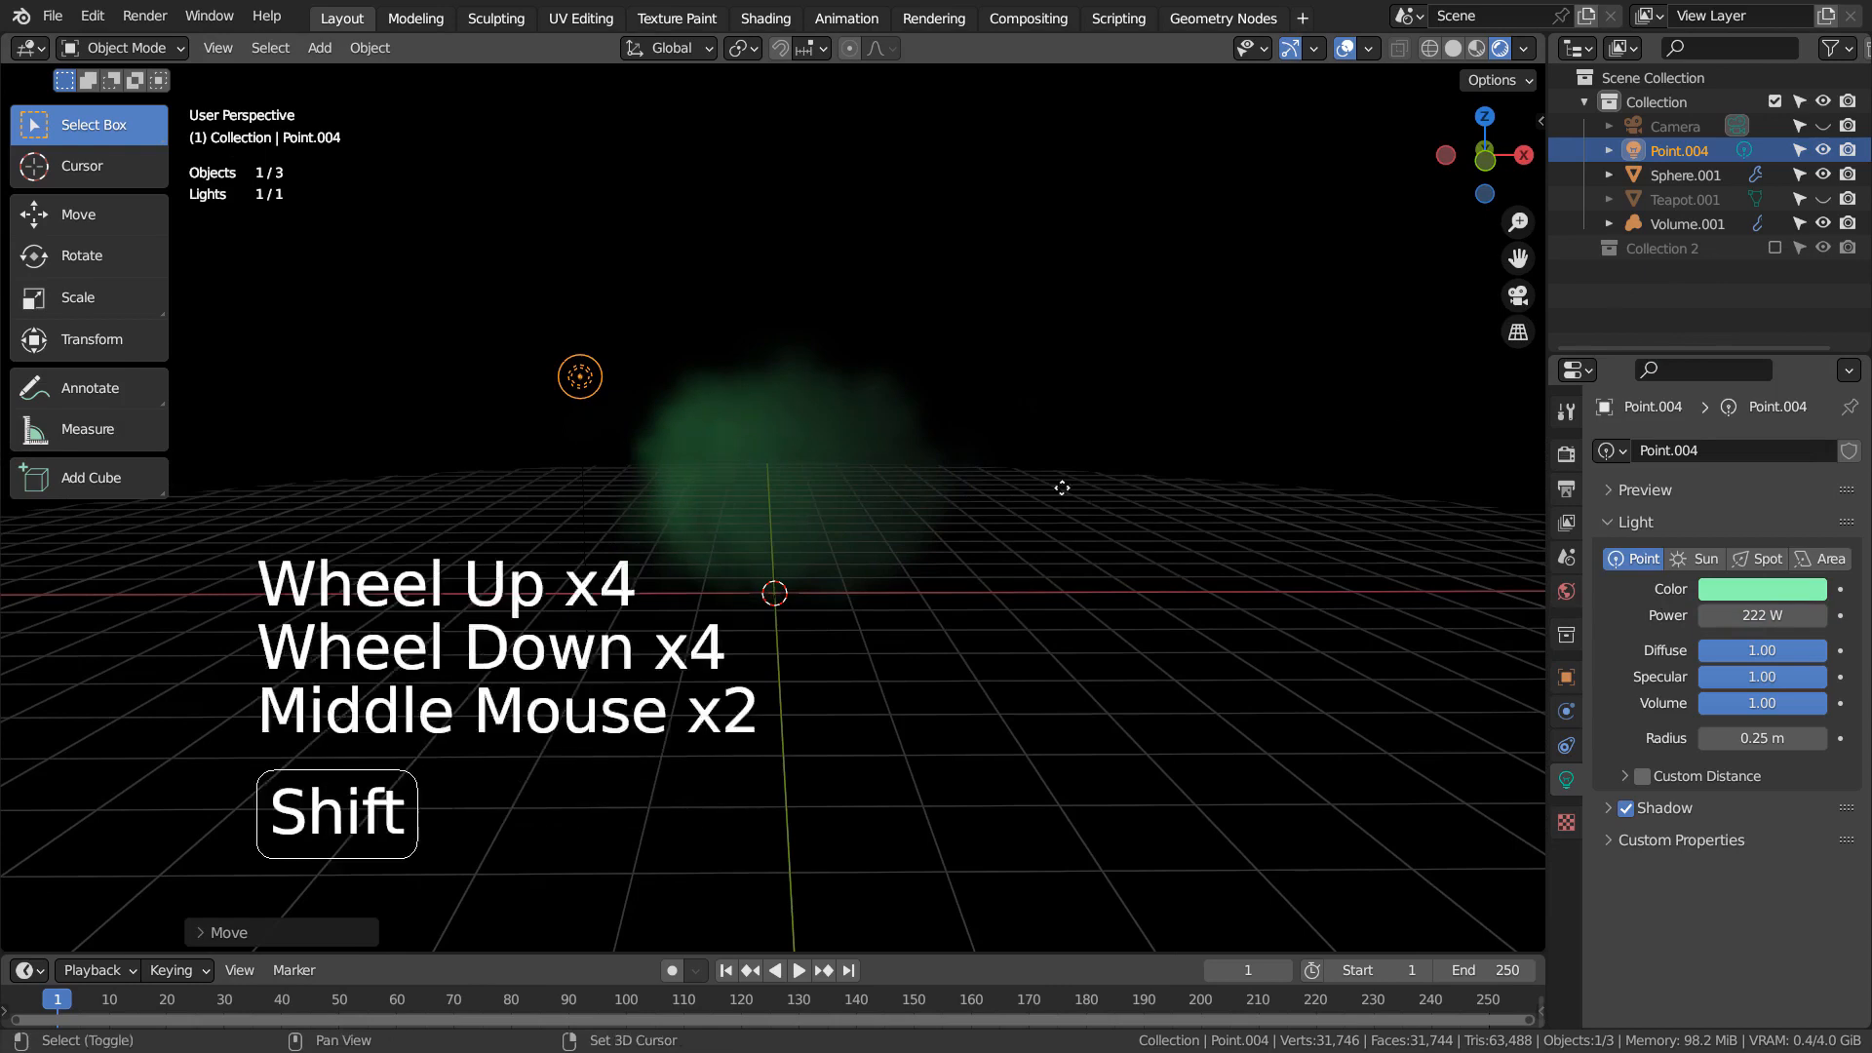
key("shift+d")
left_click(1496, 424)
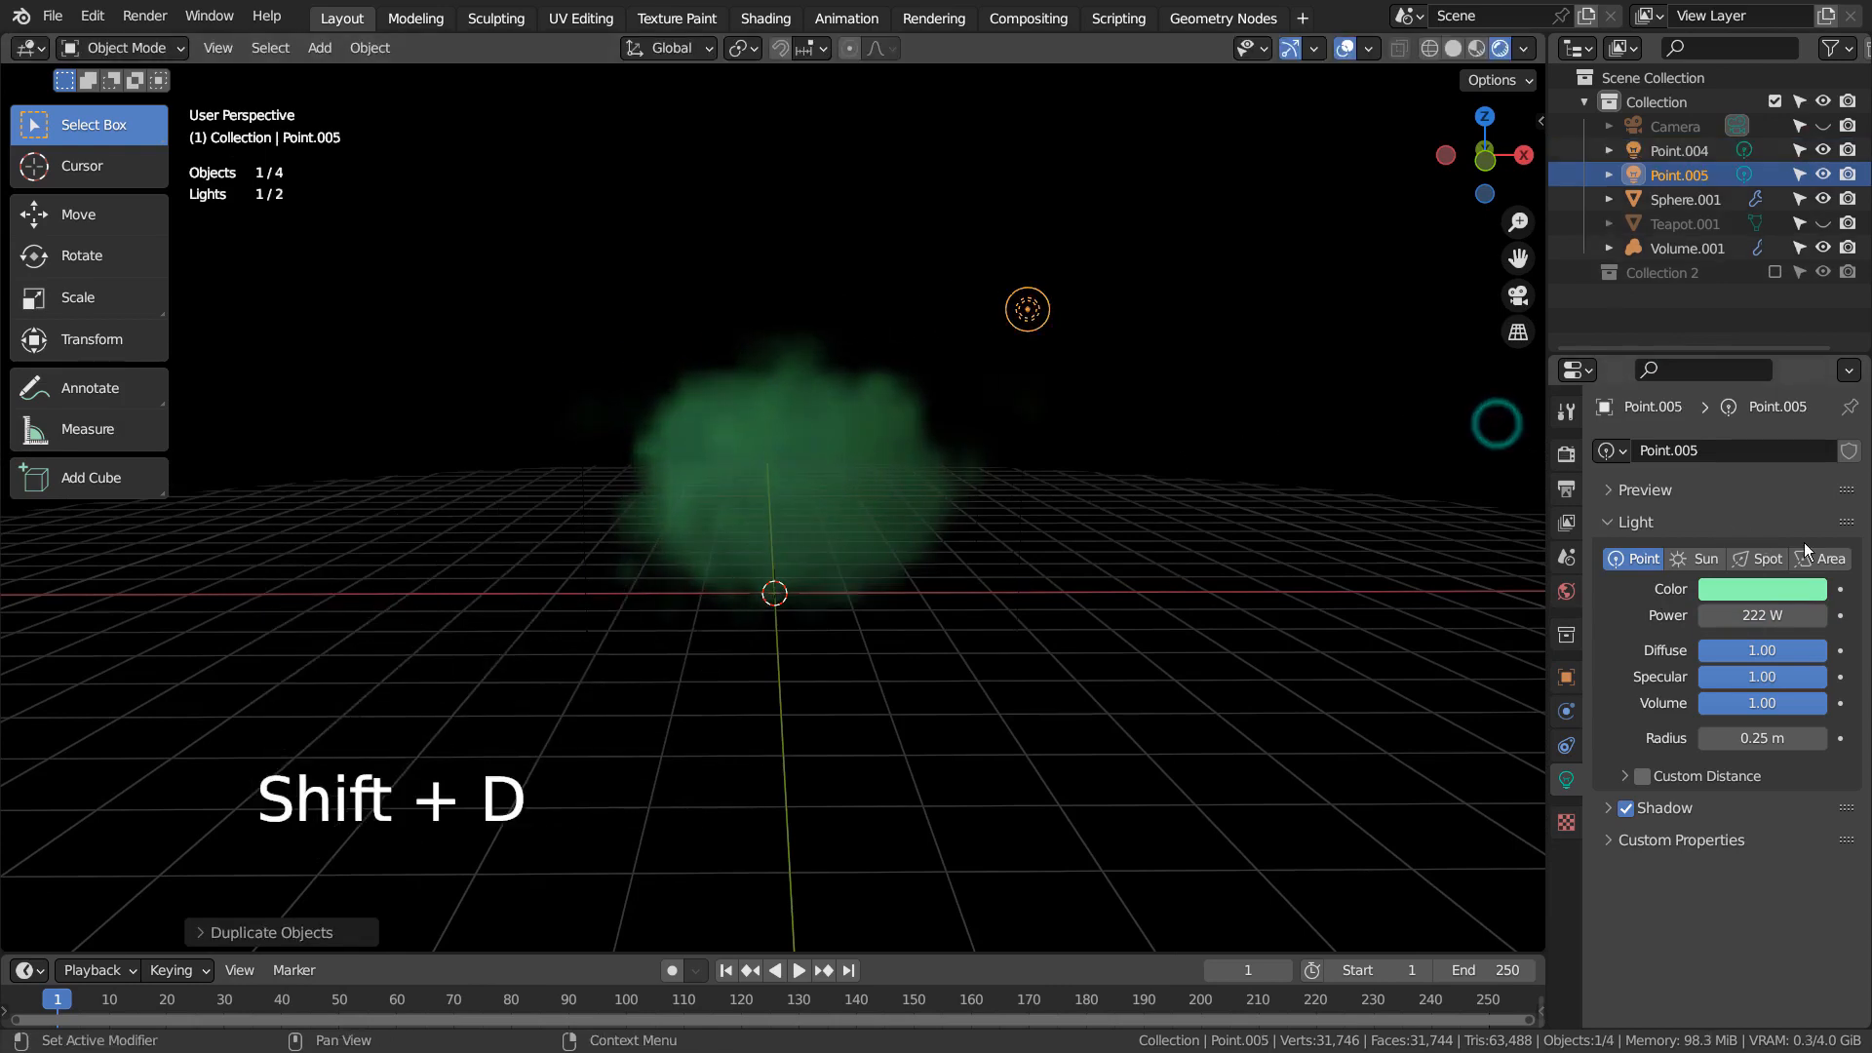
left_click(1775, 591)
left_click(1689, 394)
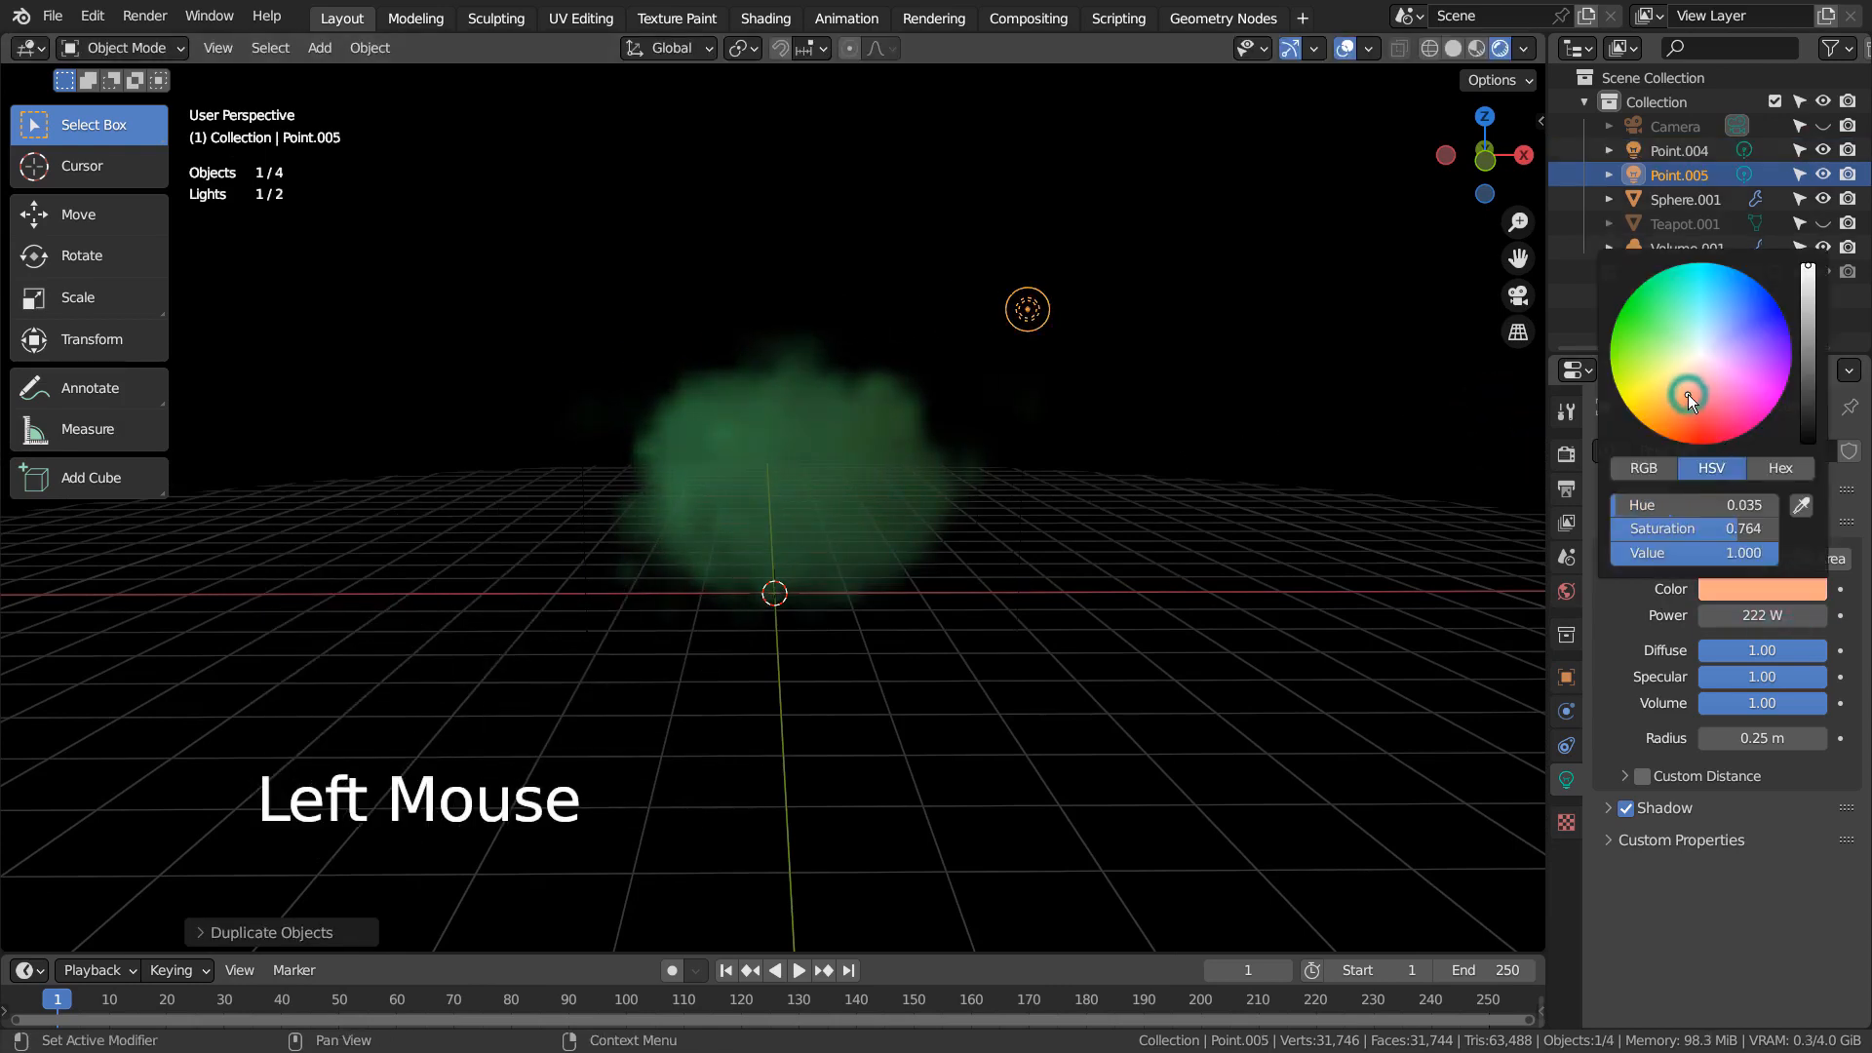
left_click(1716, 402)
Duplicate the pink light to the teapot's lower right and the green light to its lower left
key("shift+d")
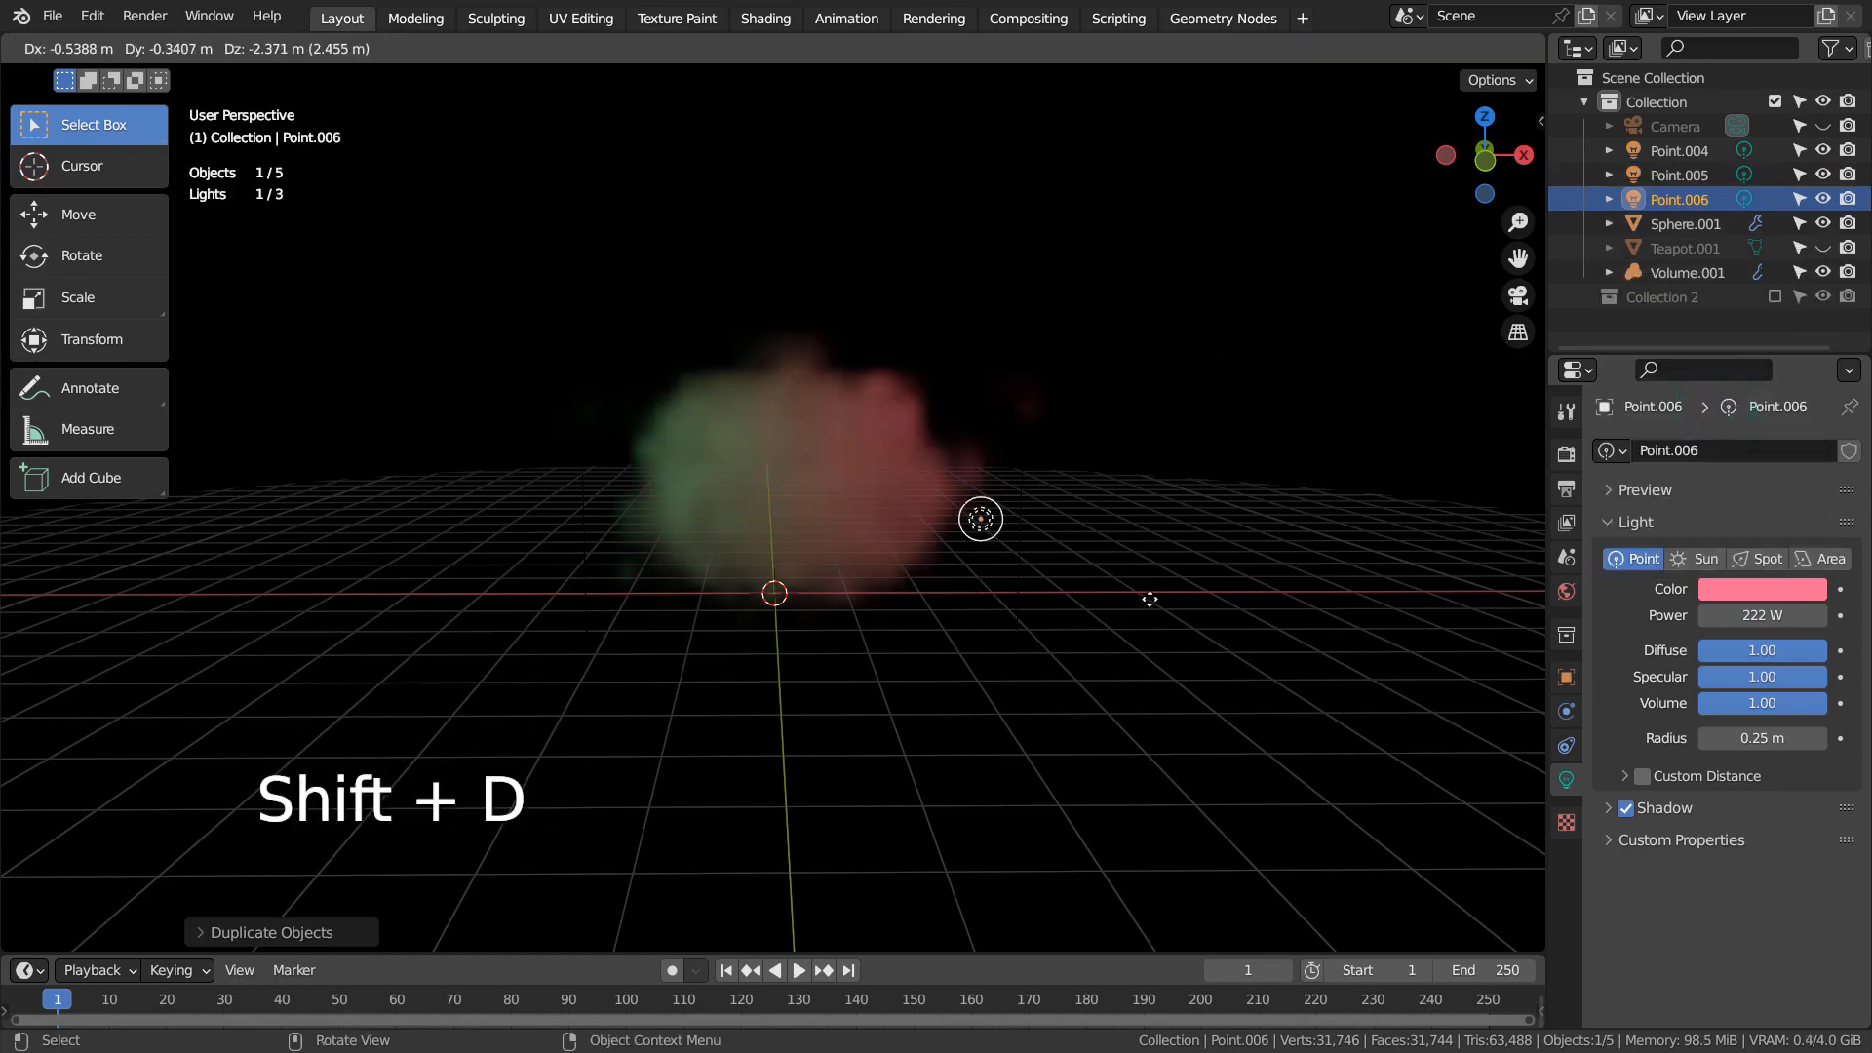
left_click(1106, 691)
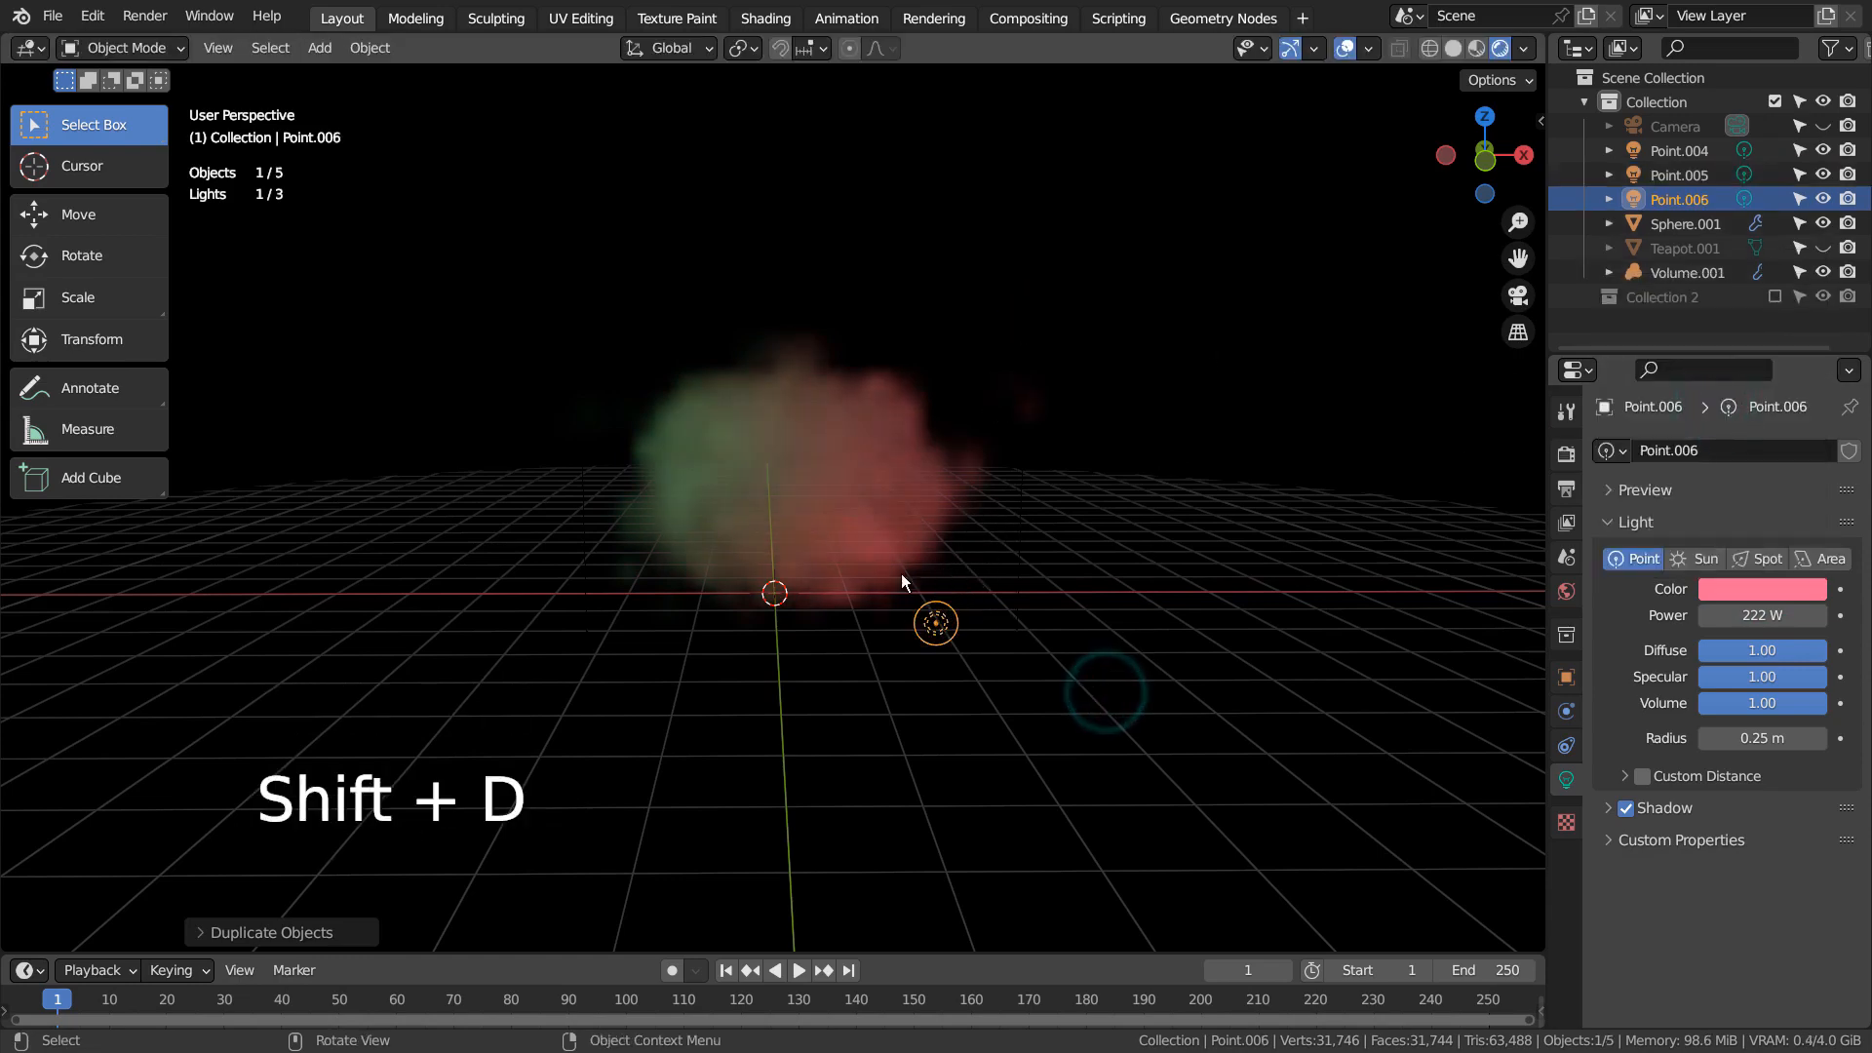
left_click(585, 378)
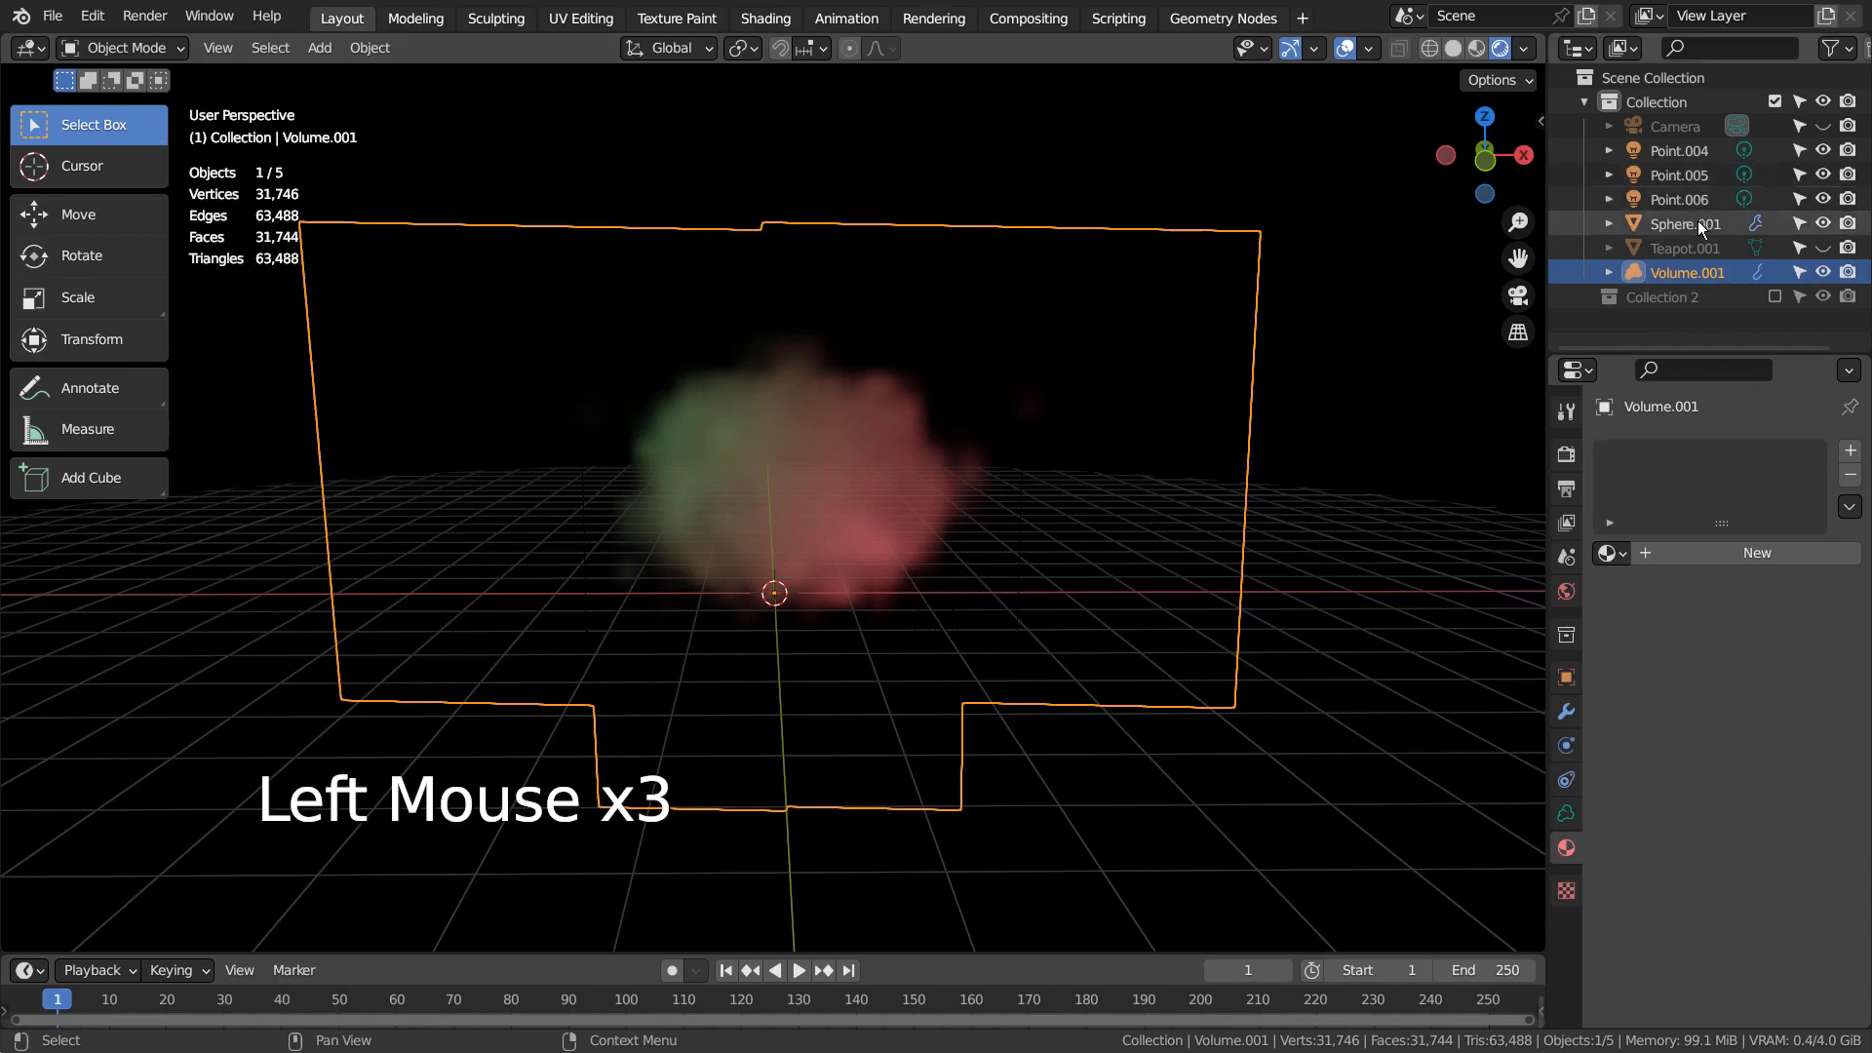
left_click(1693, 150)
key("shift+d")
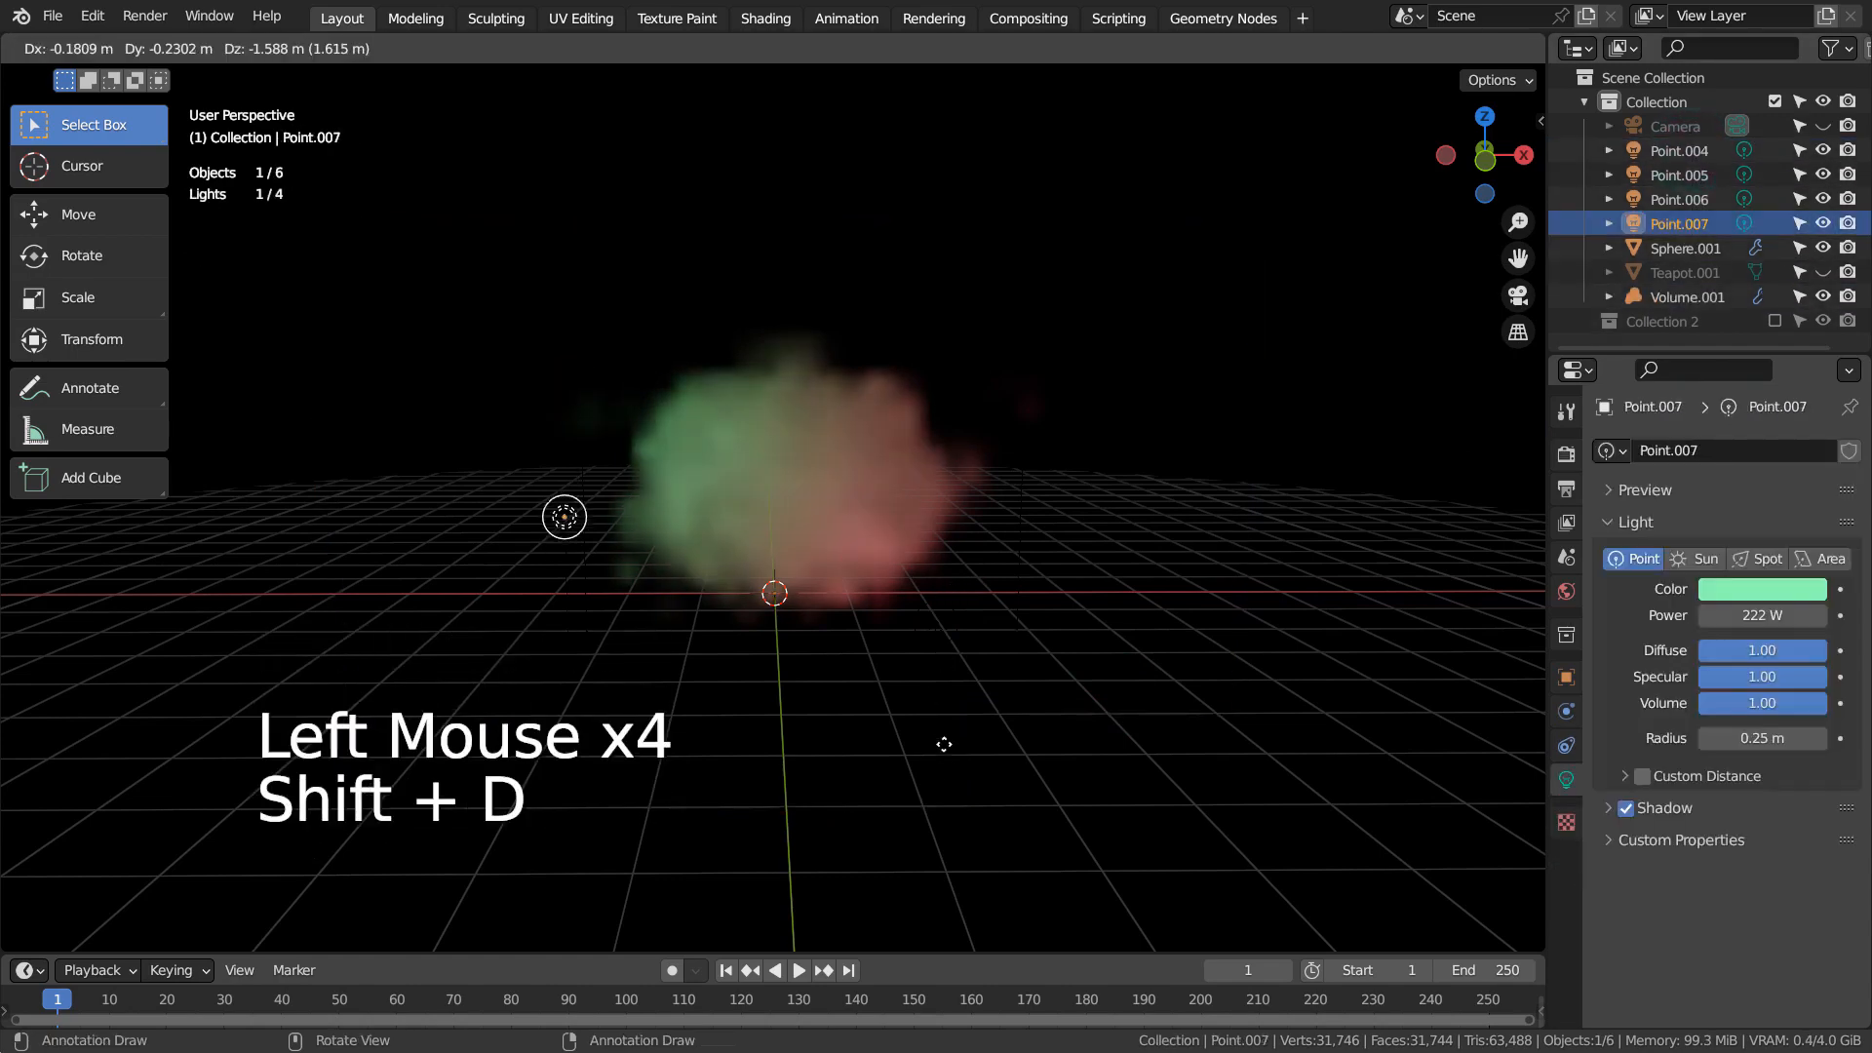
left_click(1009, 848)
Duplicate the lower-left green light to above the teapot and color the copy blue with hue 0.661 and saturation 0.976
key("shift+d")
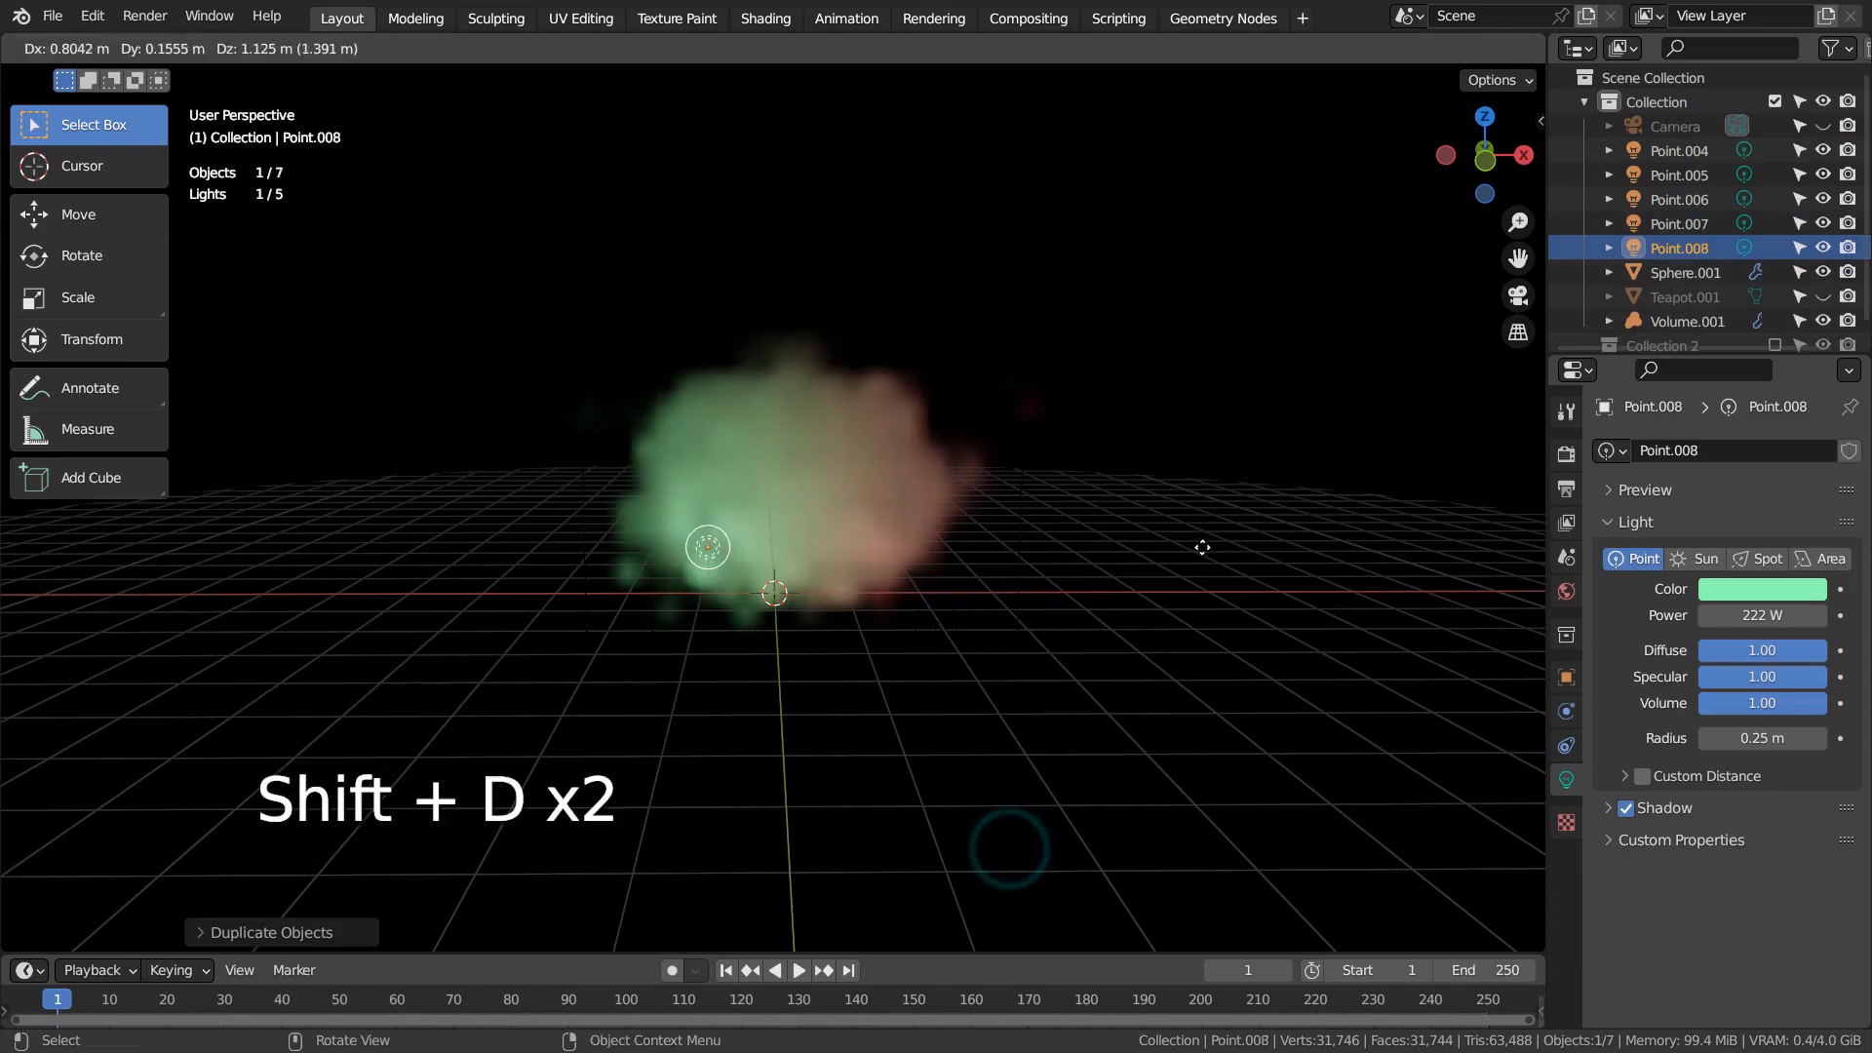
left_click(1231, 378)
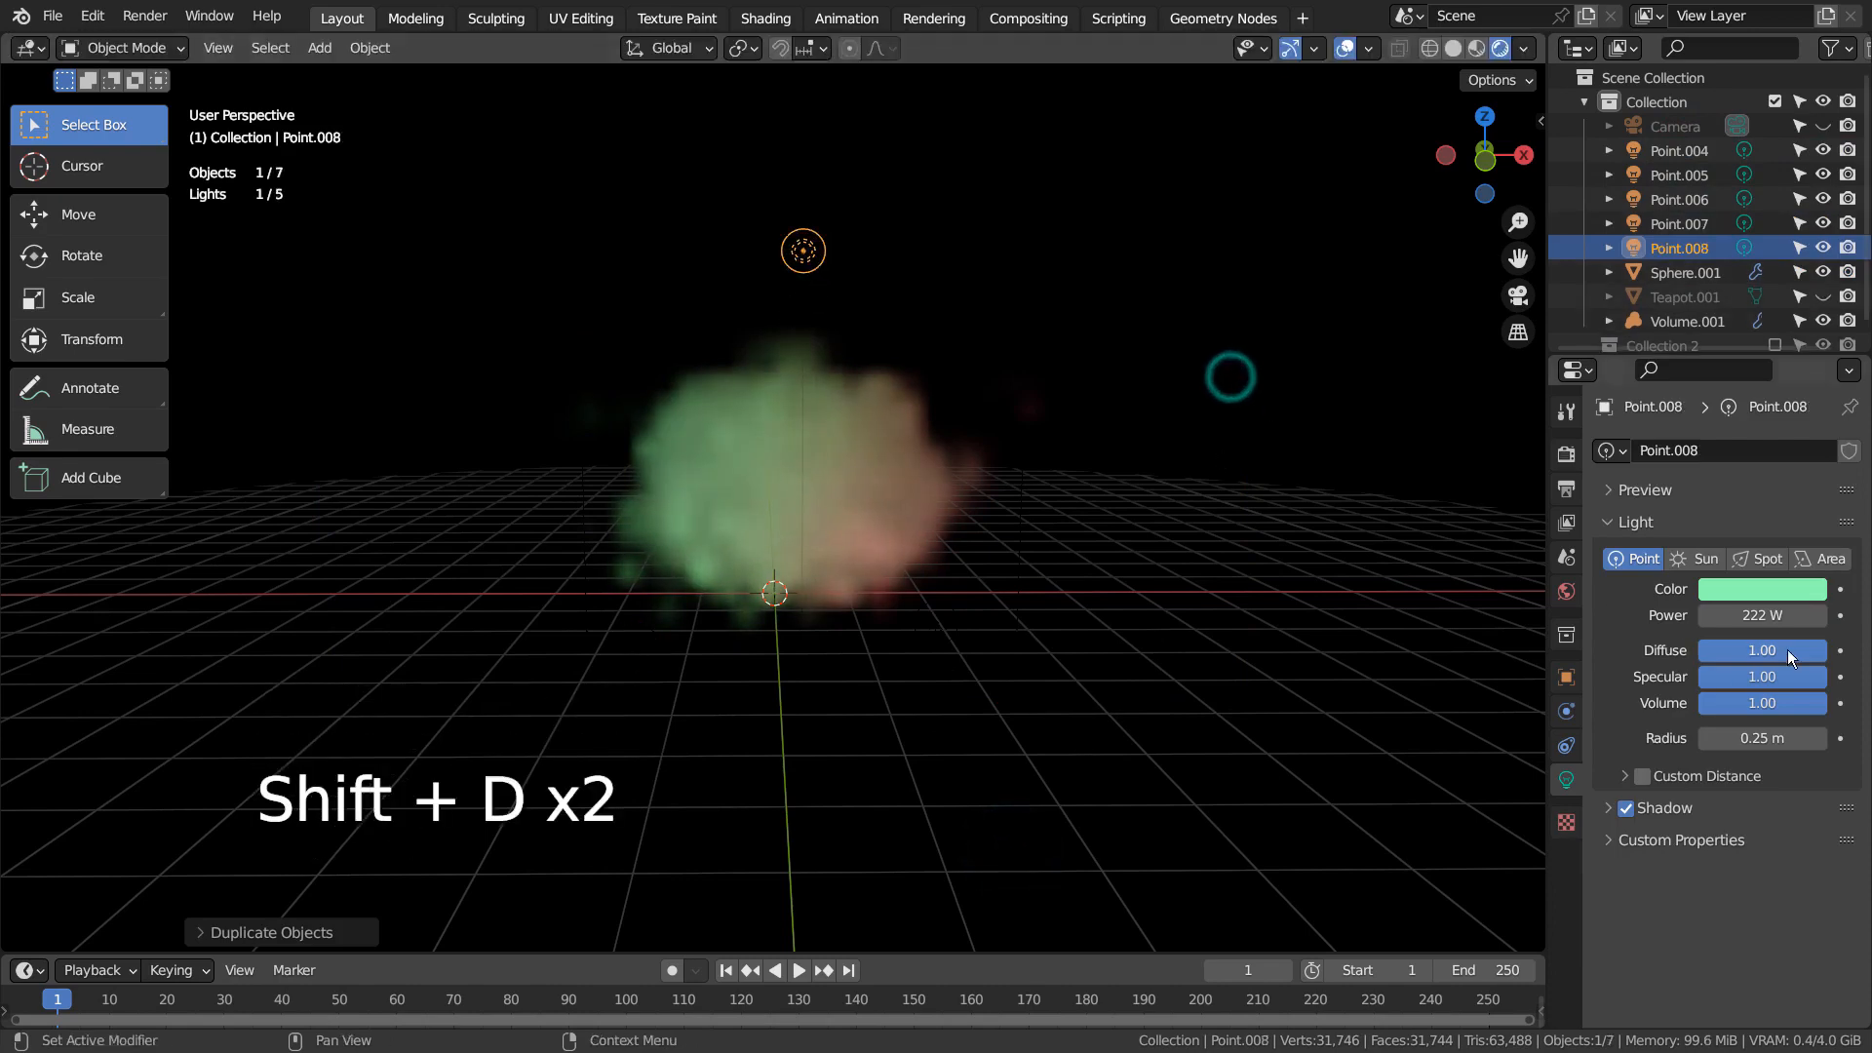
left_click(1778, 597)
left_click(1763, 308)
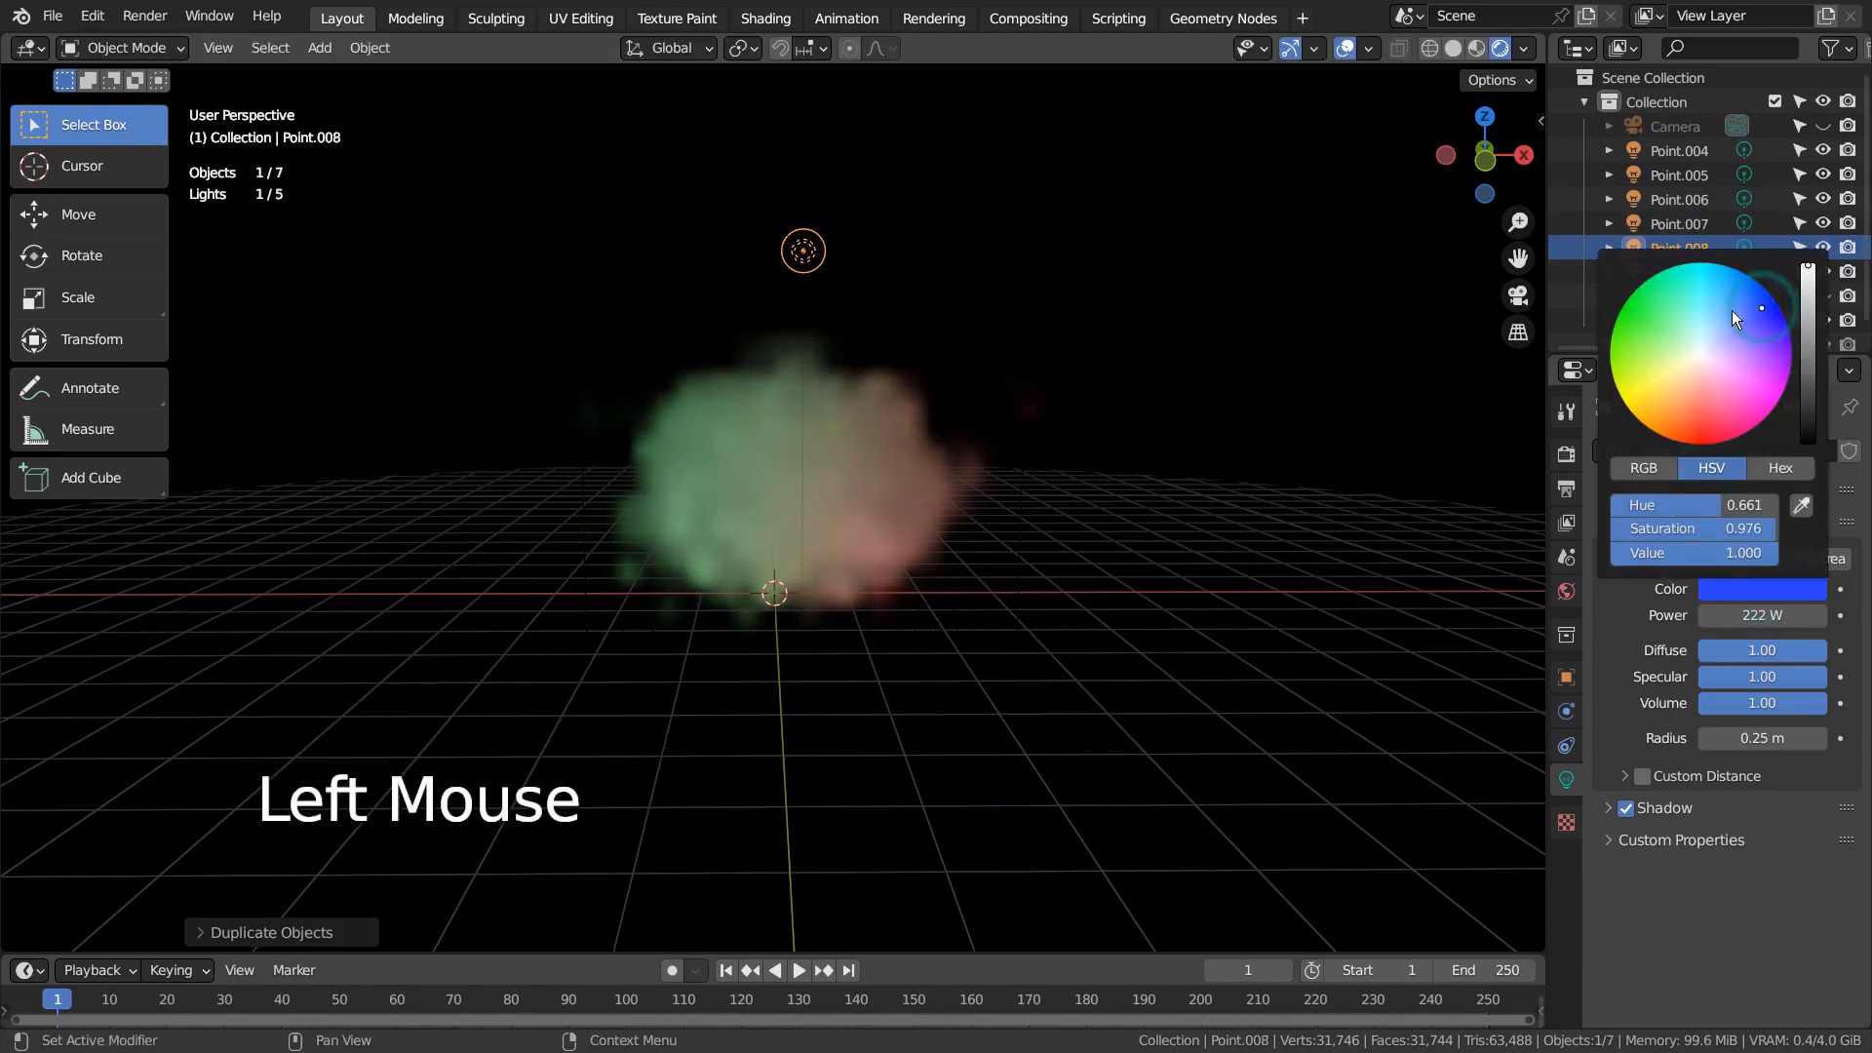
Duplicate the blue light to below the teapot and view the lit volume through the camera
key("shift+d")
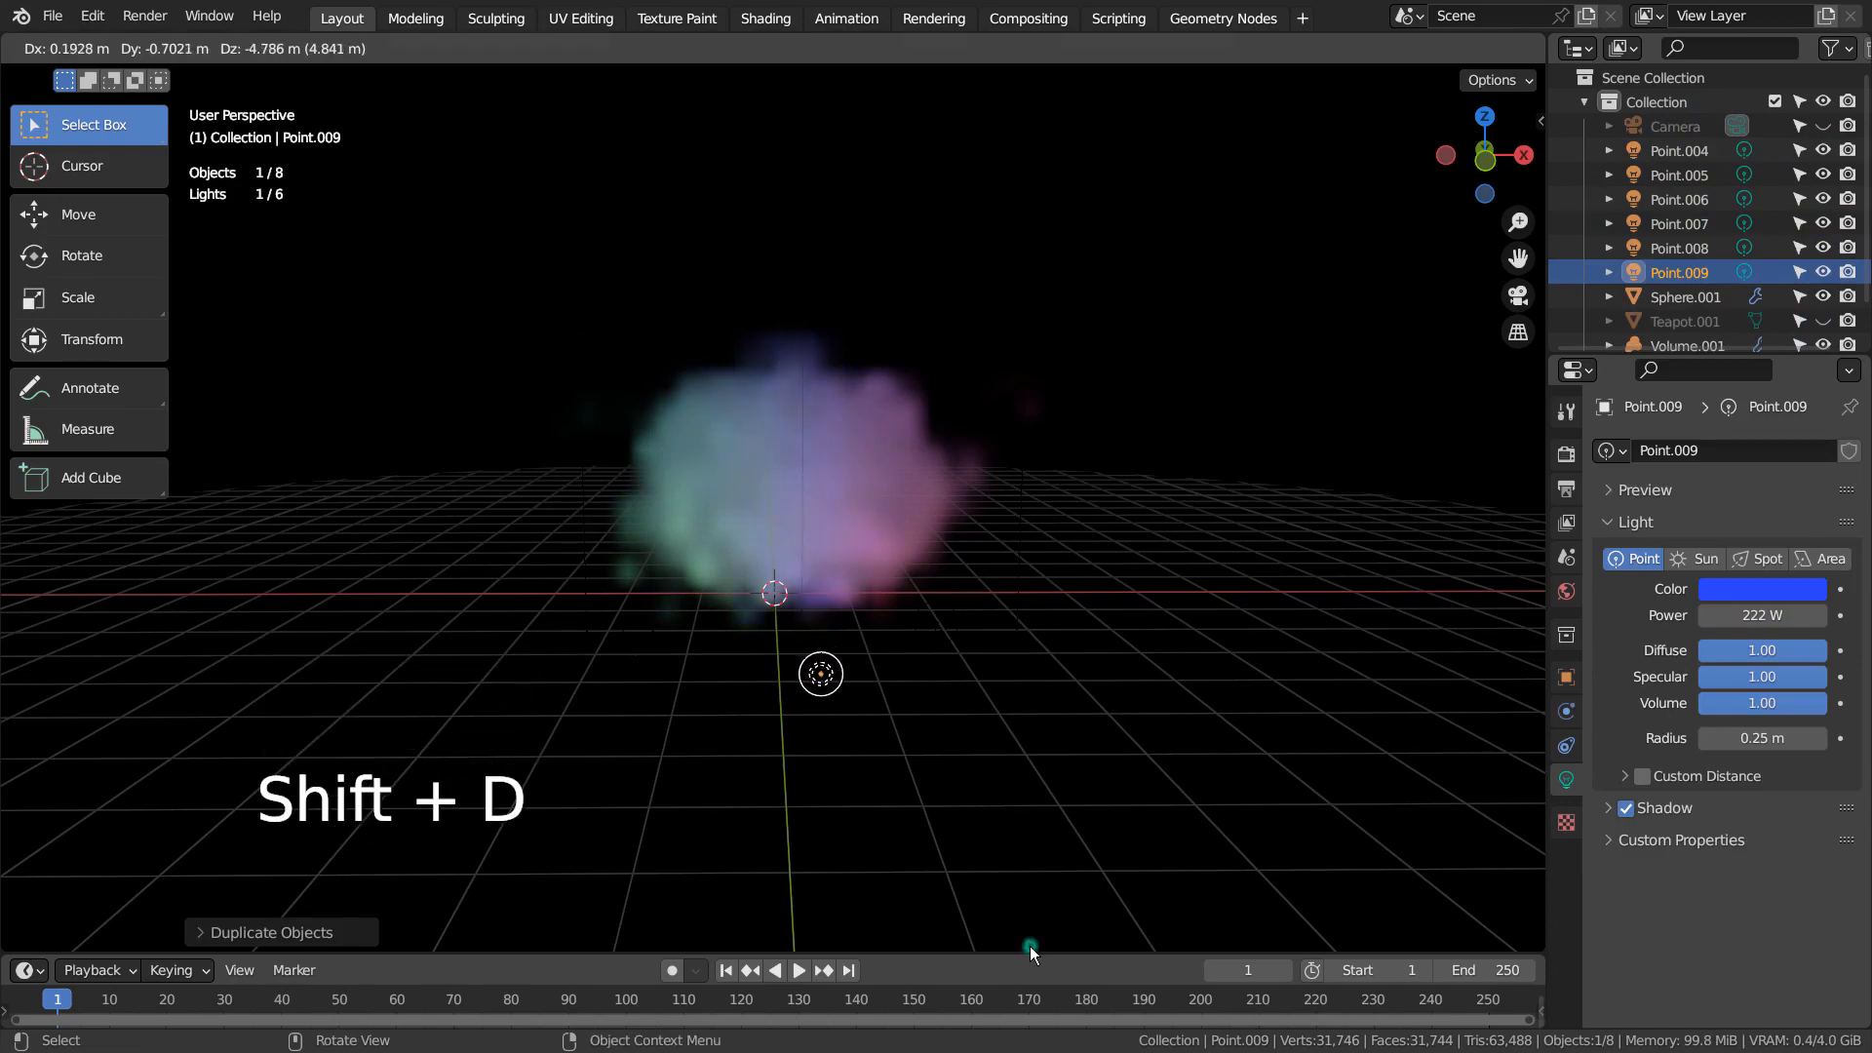
left_click(1030, 946)
mouse_move(1047, 704)
middle_mouse_down()
mouse_move(996, 665)
mouse_move(1225, 671)
mouse_move(1310, 700)
mouse_move(1167, 760)
mouse_move(975, 705)
mouse_move(458, 684)
mouse_move(562, 745)
mouse_move(1201, 692)
mouse_move(979, 696)
mouse_move(1039, 713)
middle_mouse_up()
scroll(991, 659, "up", 2)
key("KP_0")
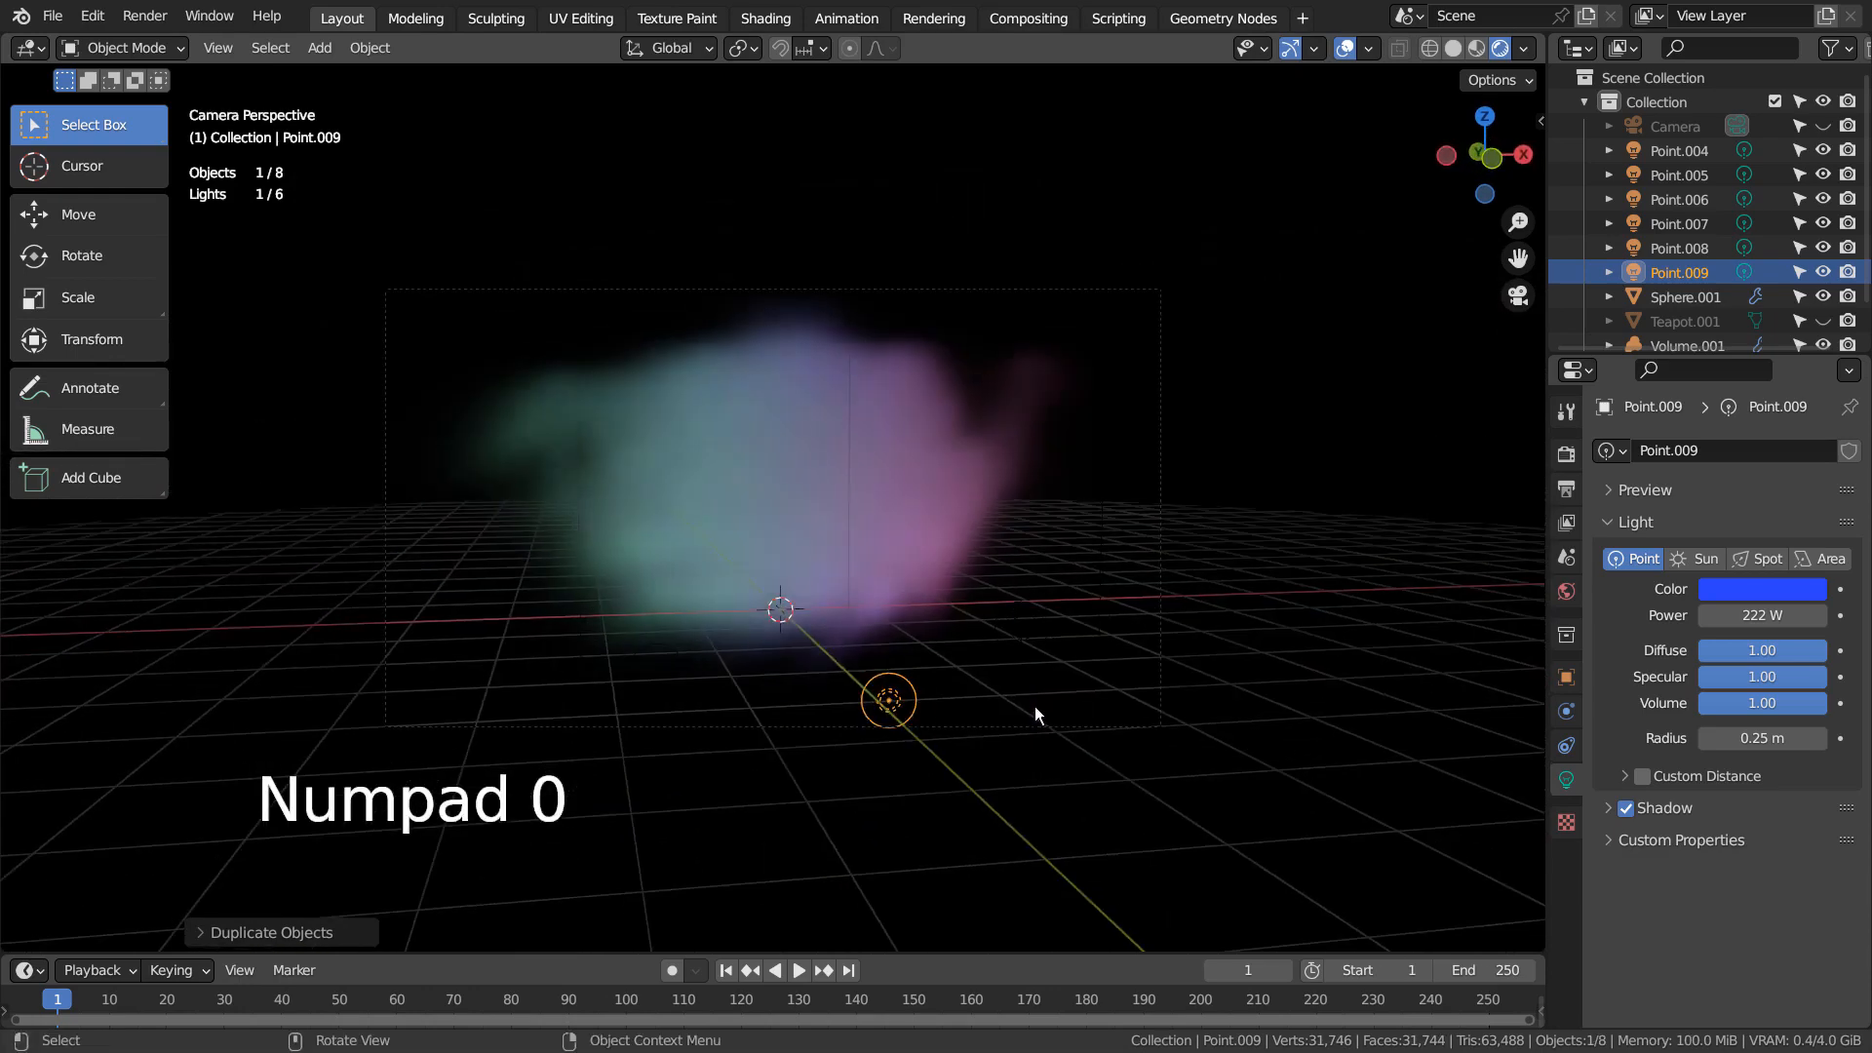
Reframe the camera with walk navigation so the volumetric teapot sits centered in the frame, and render a test image
key("shift+grave")
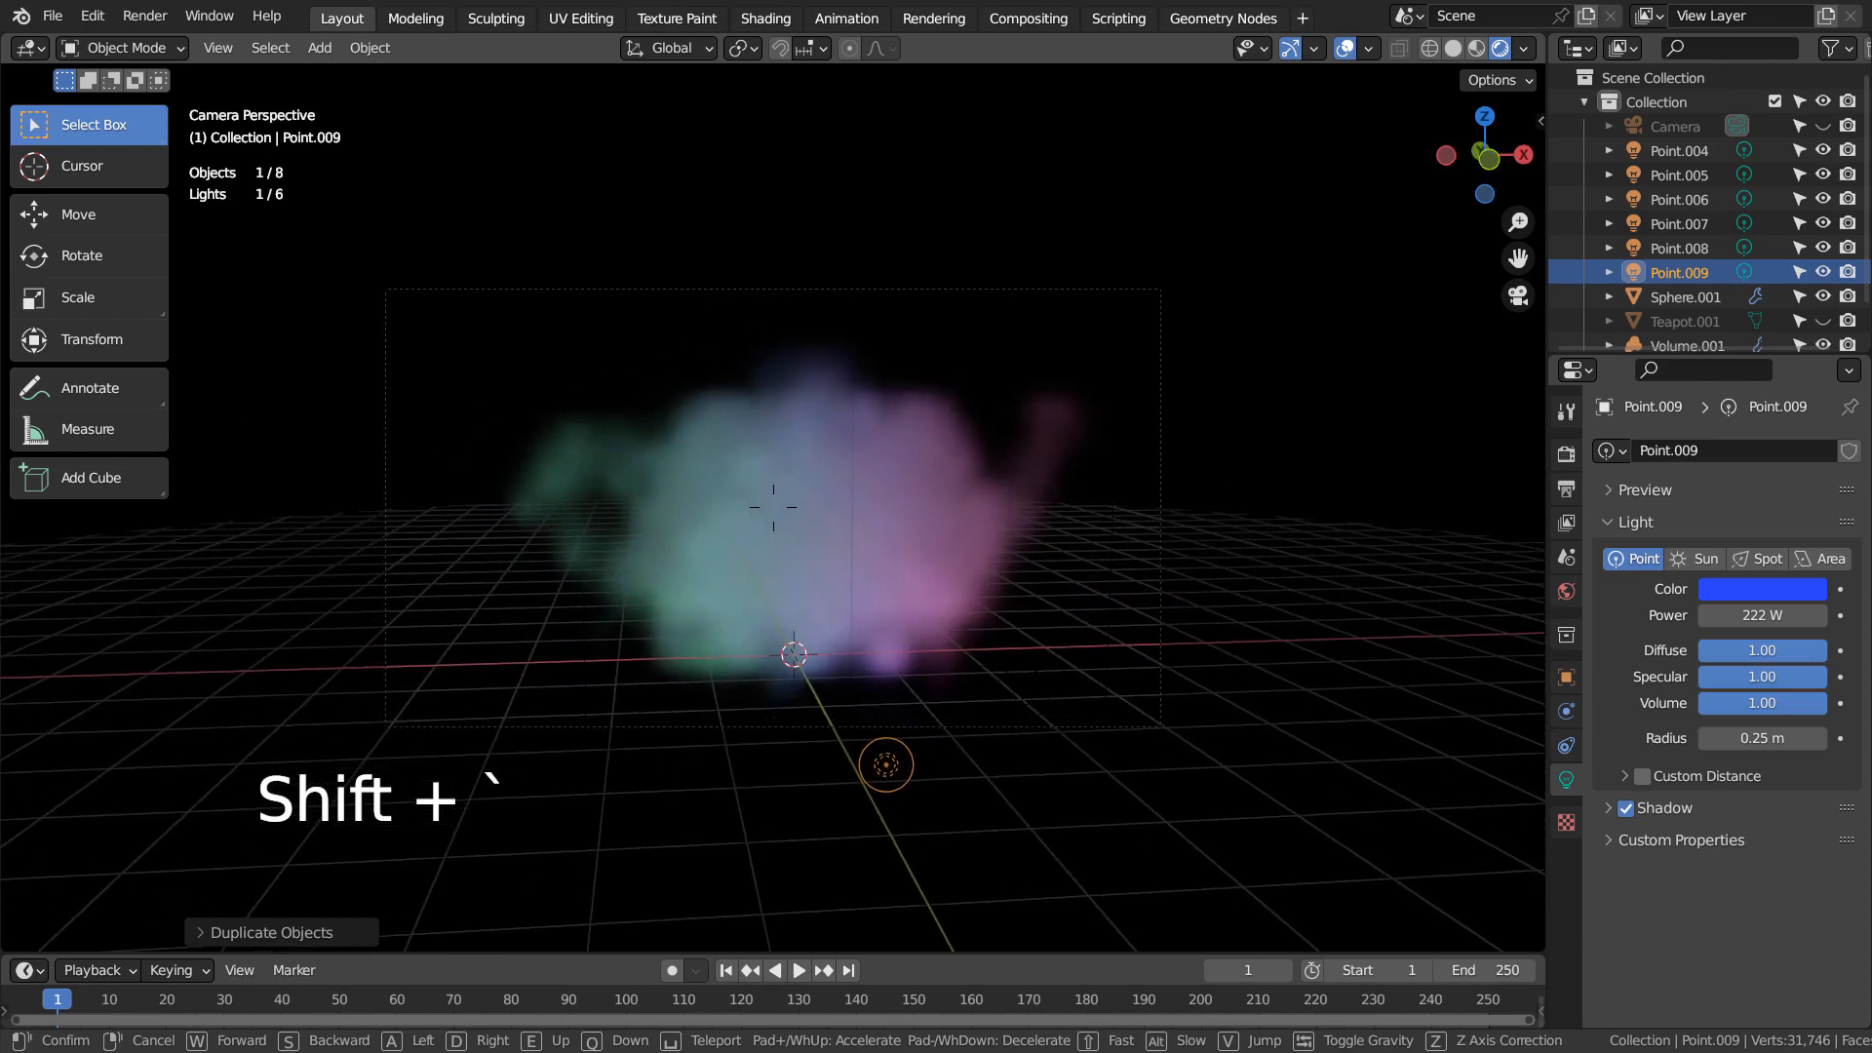
left_click(1034, 708)
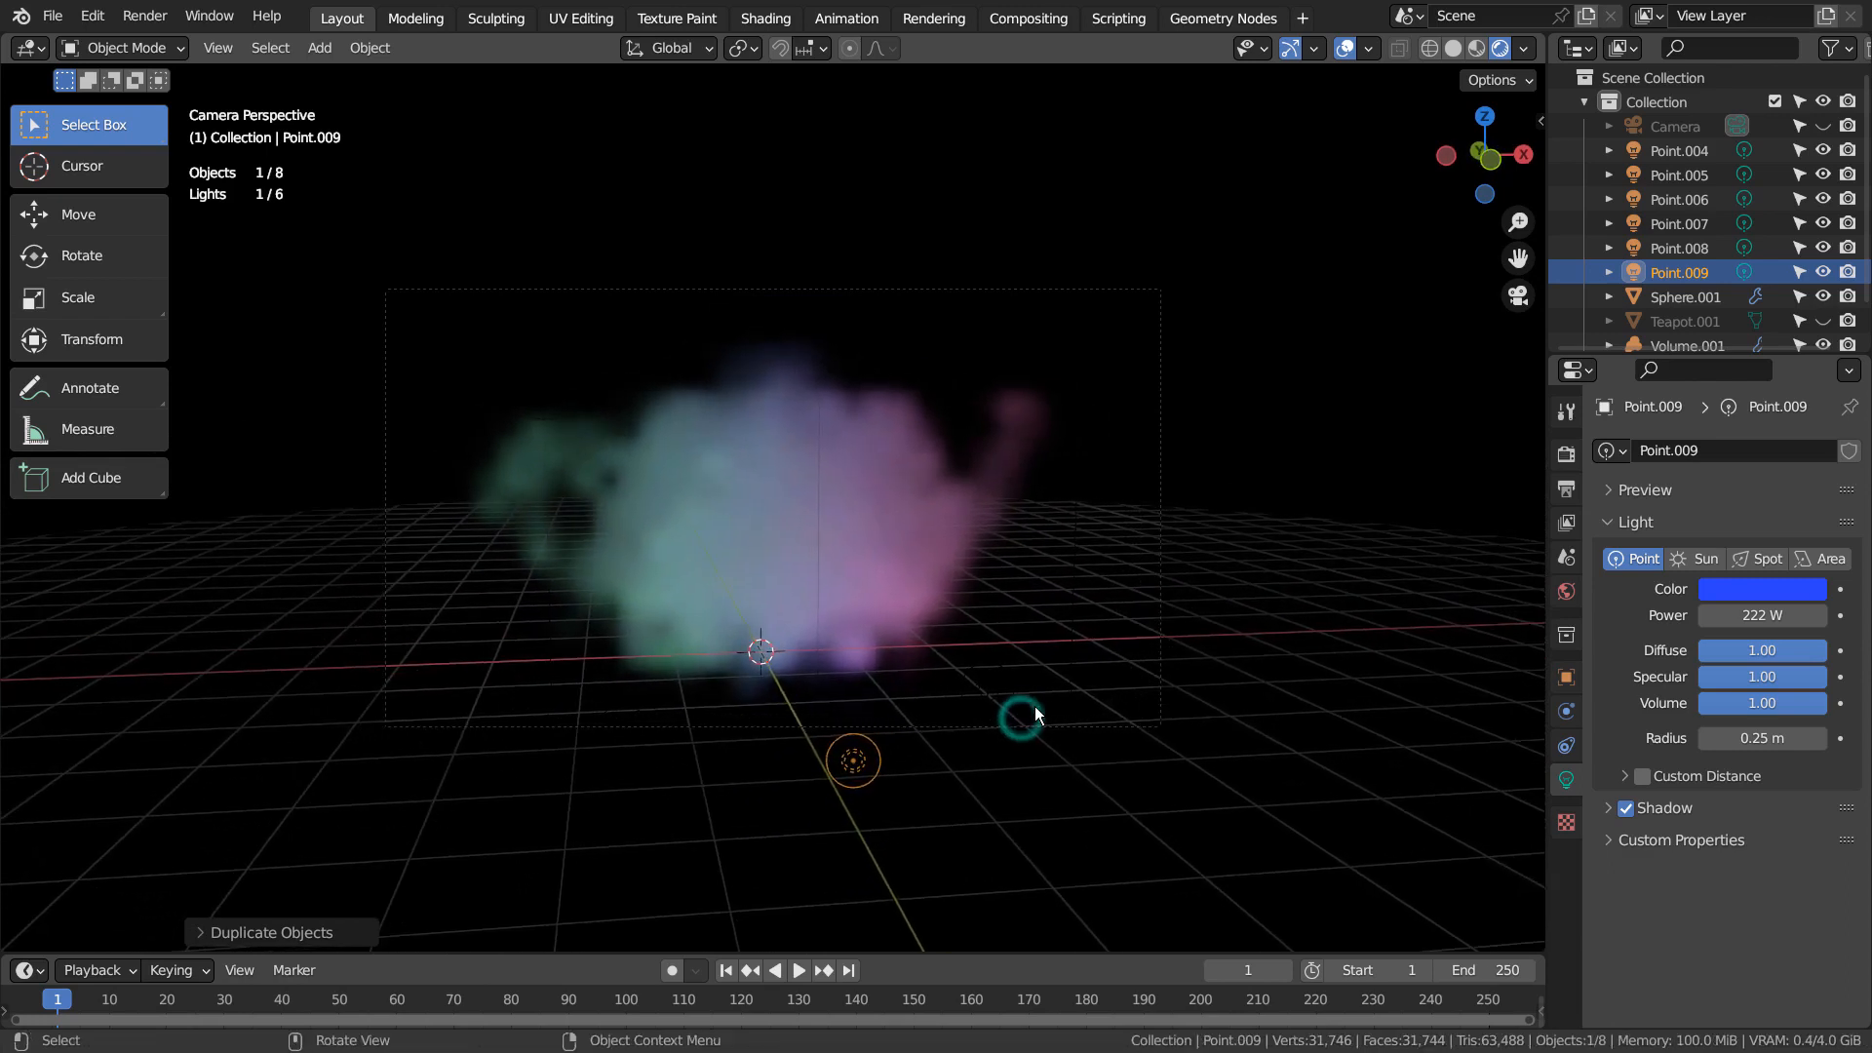
key("F12")
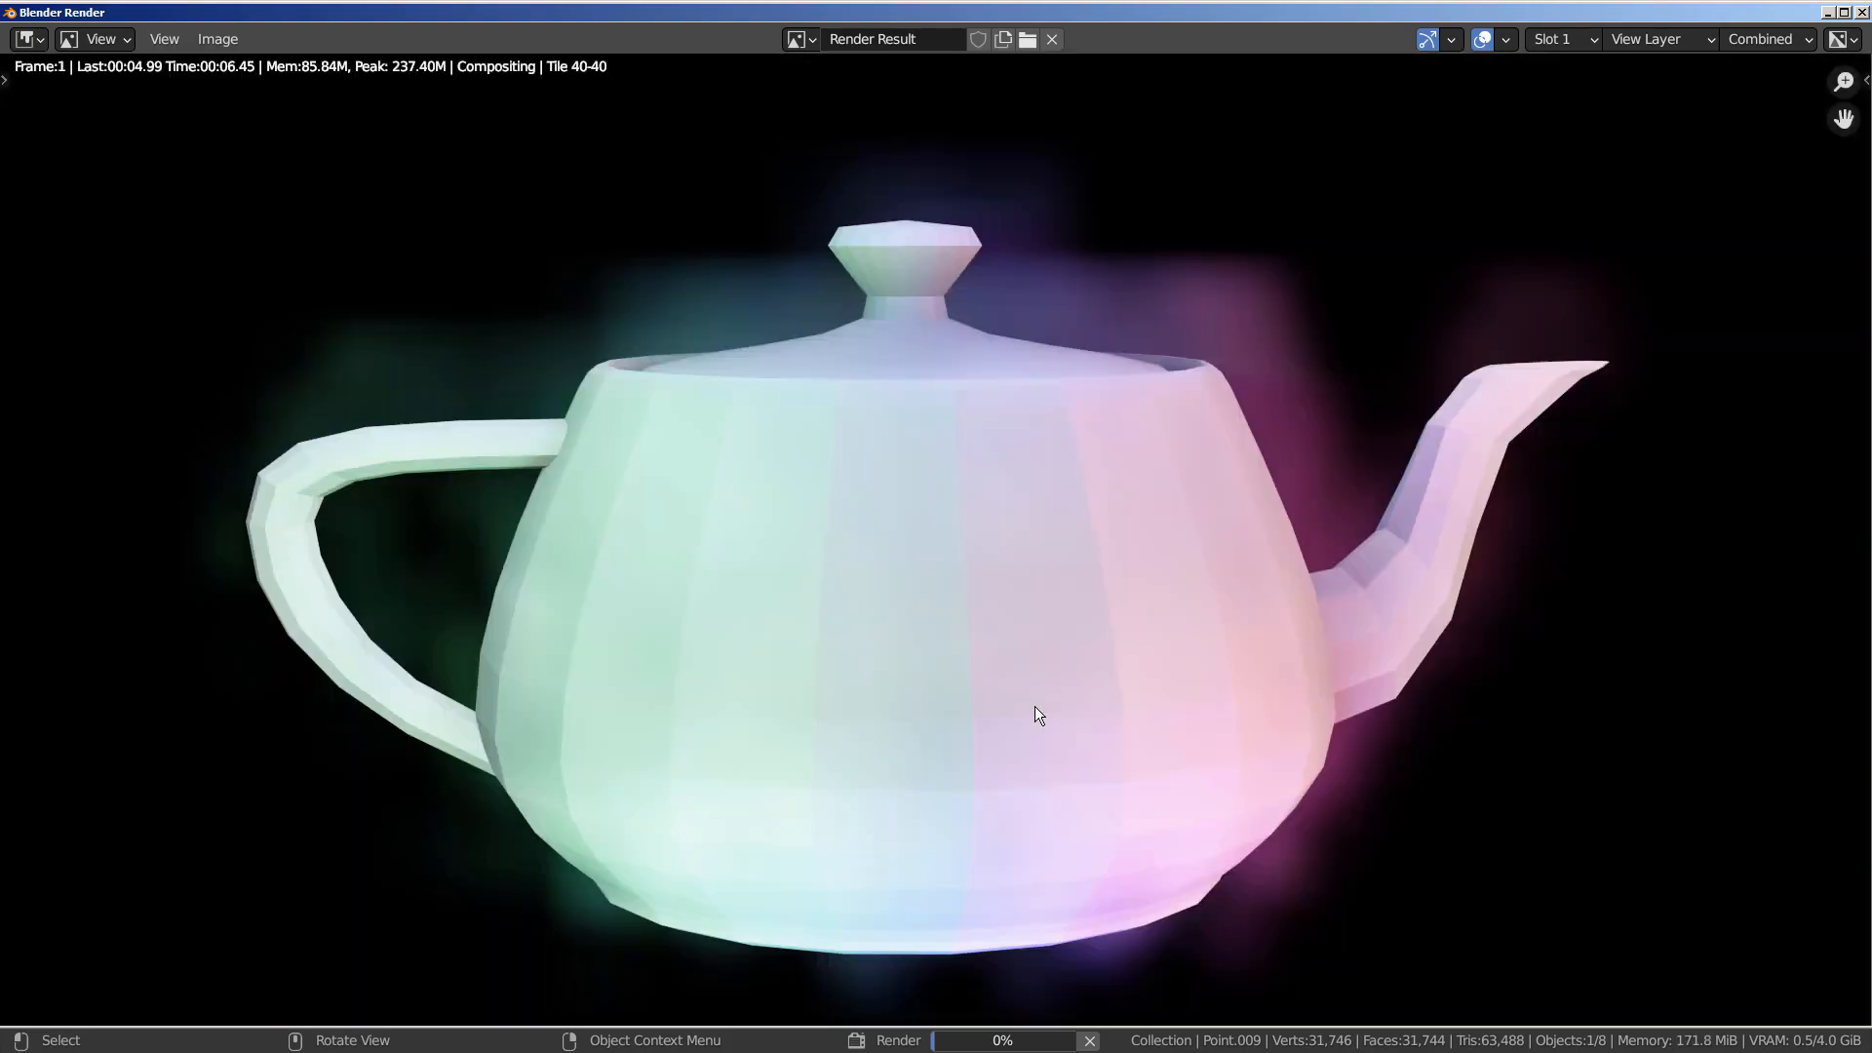
left_click(1862, 13)
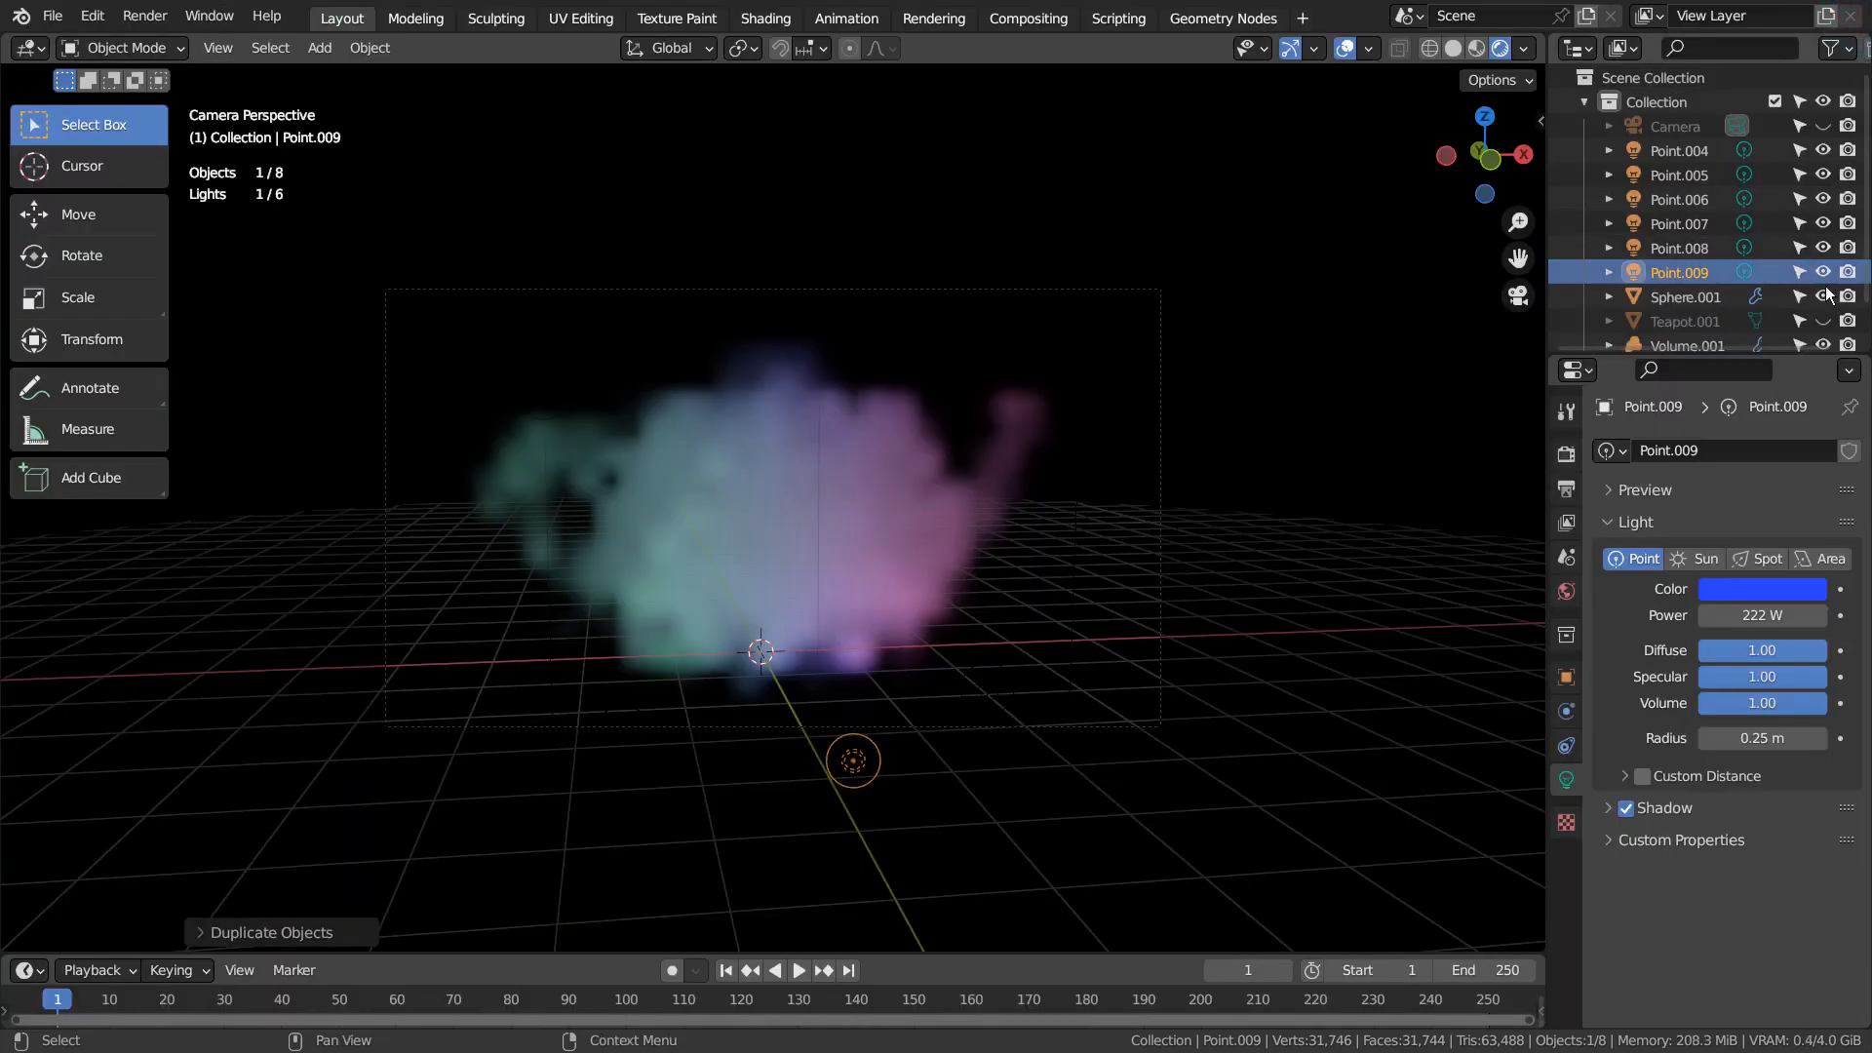
Disable the original Teapot.001 mesh in renders and render the image again to check the volume alone
scroll(1825, 295, "down", 2)
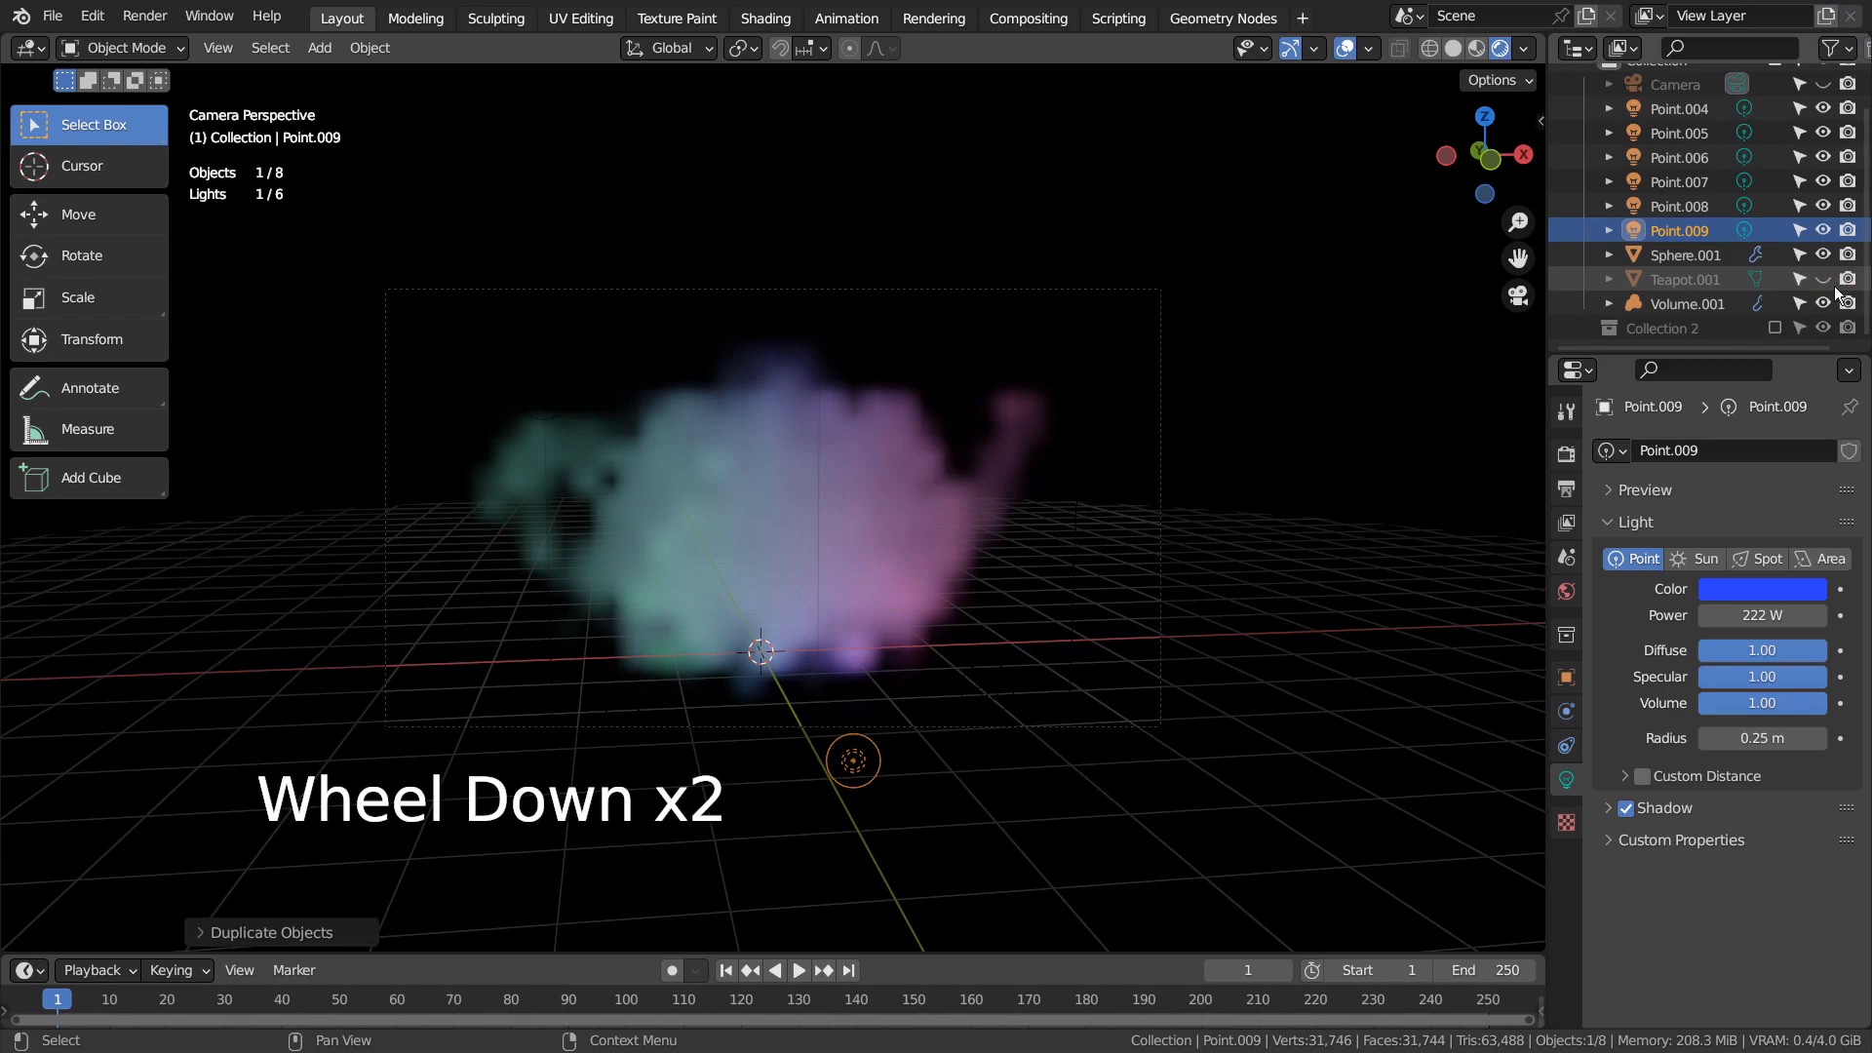
left_click(1848, 279)
key("F12")
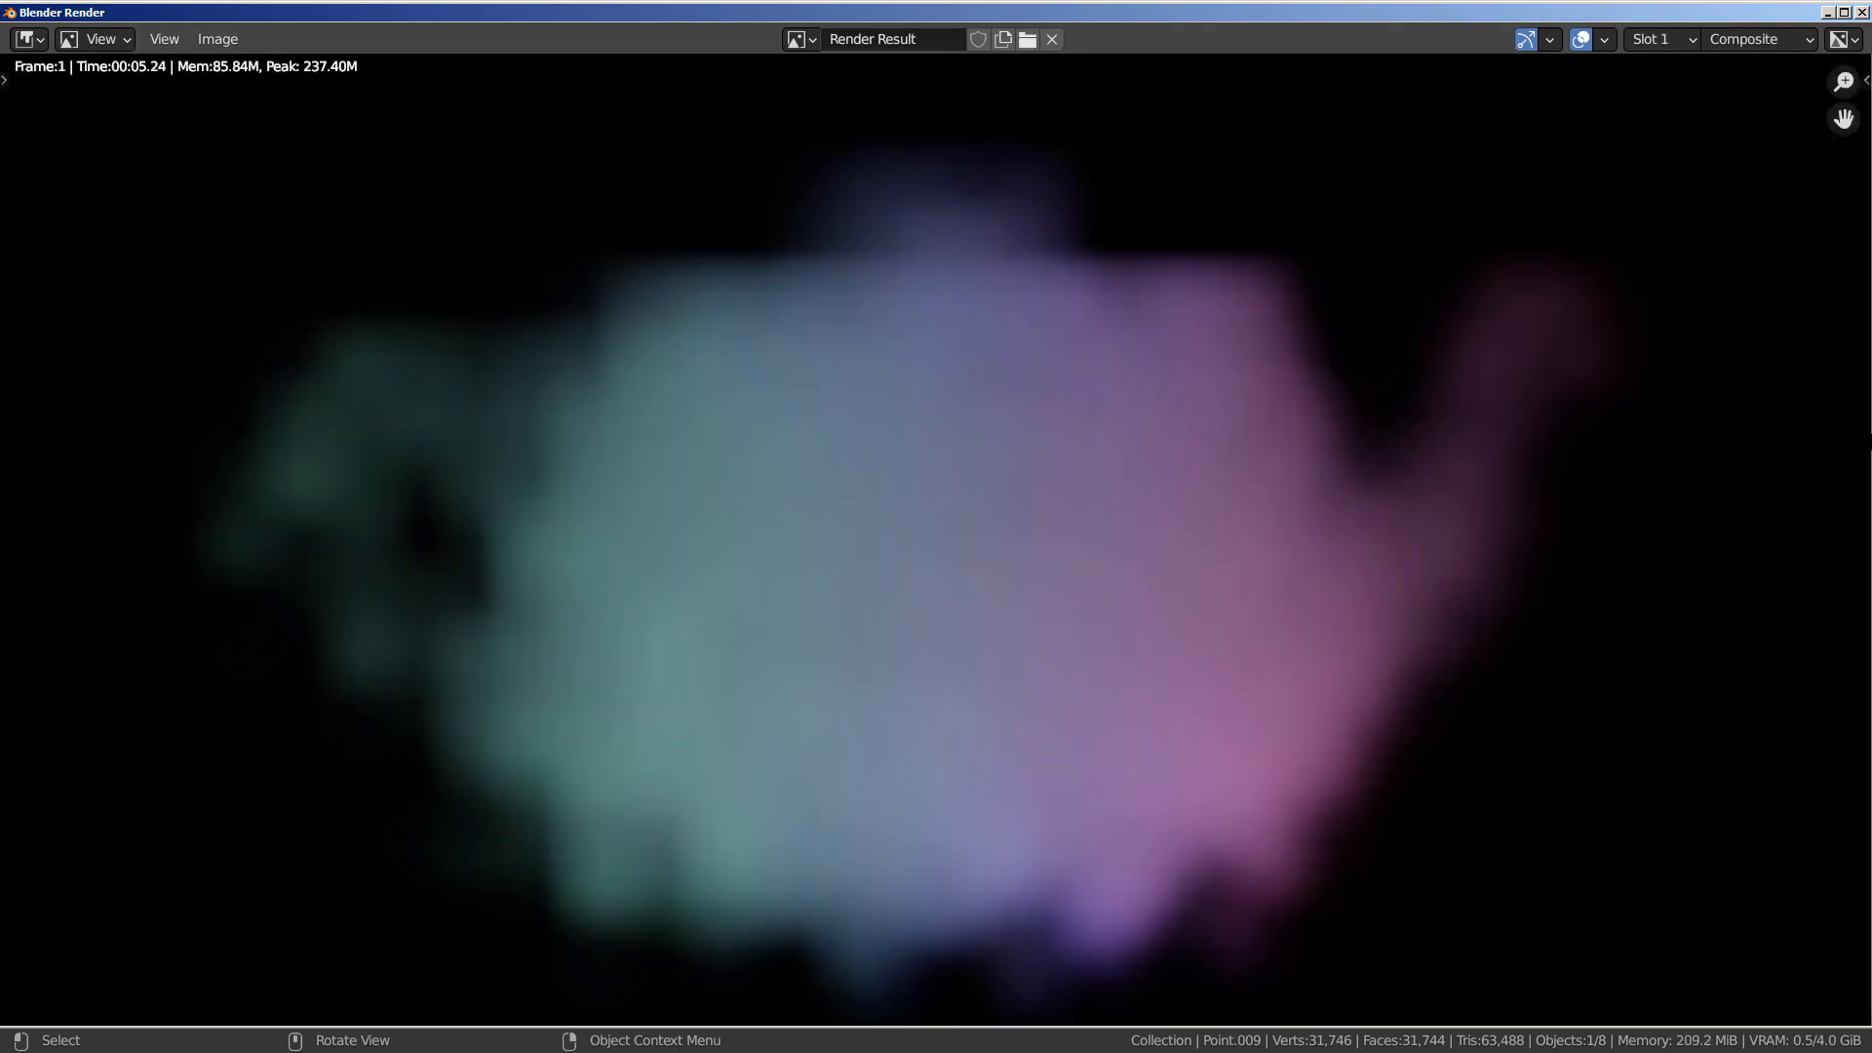
scroll(1827, 459, "down", 1)
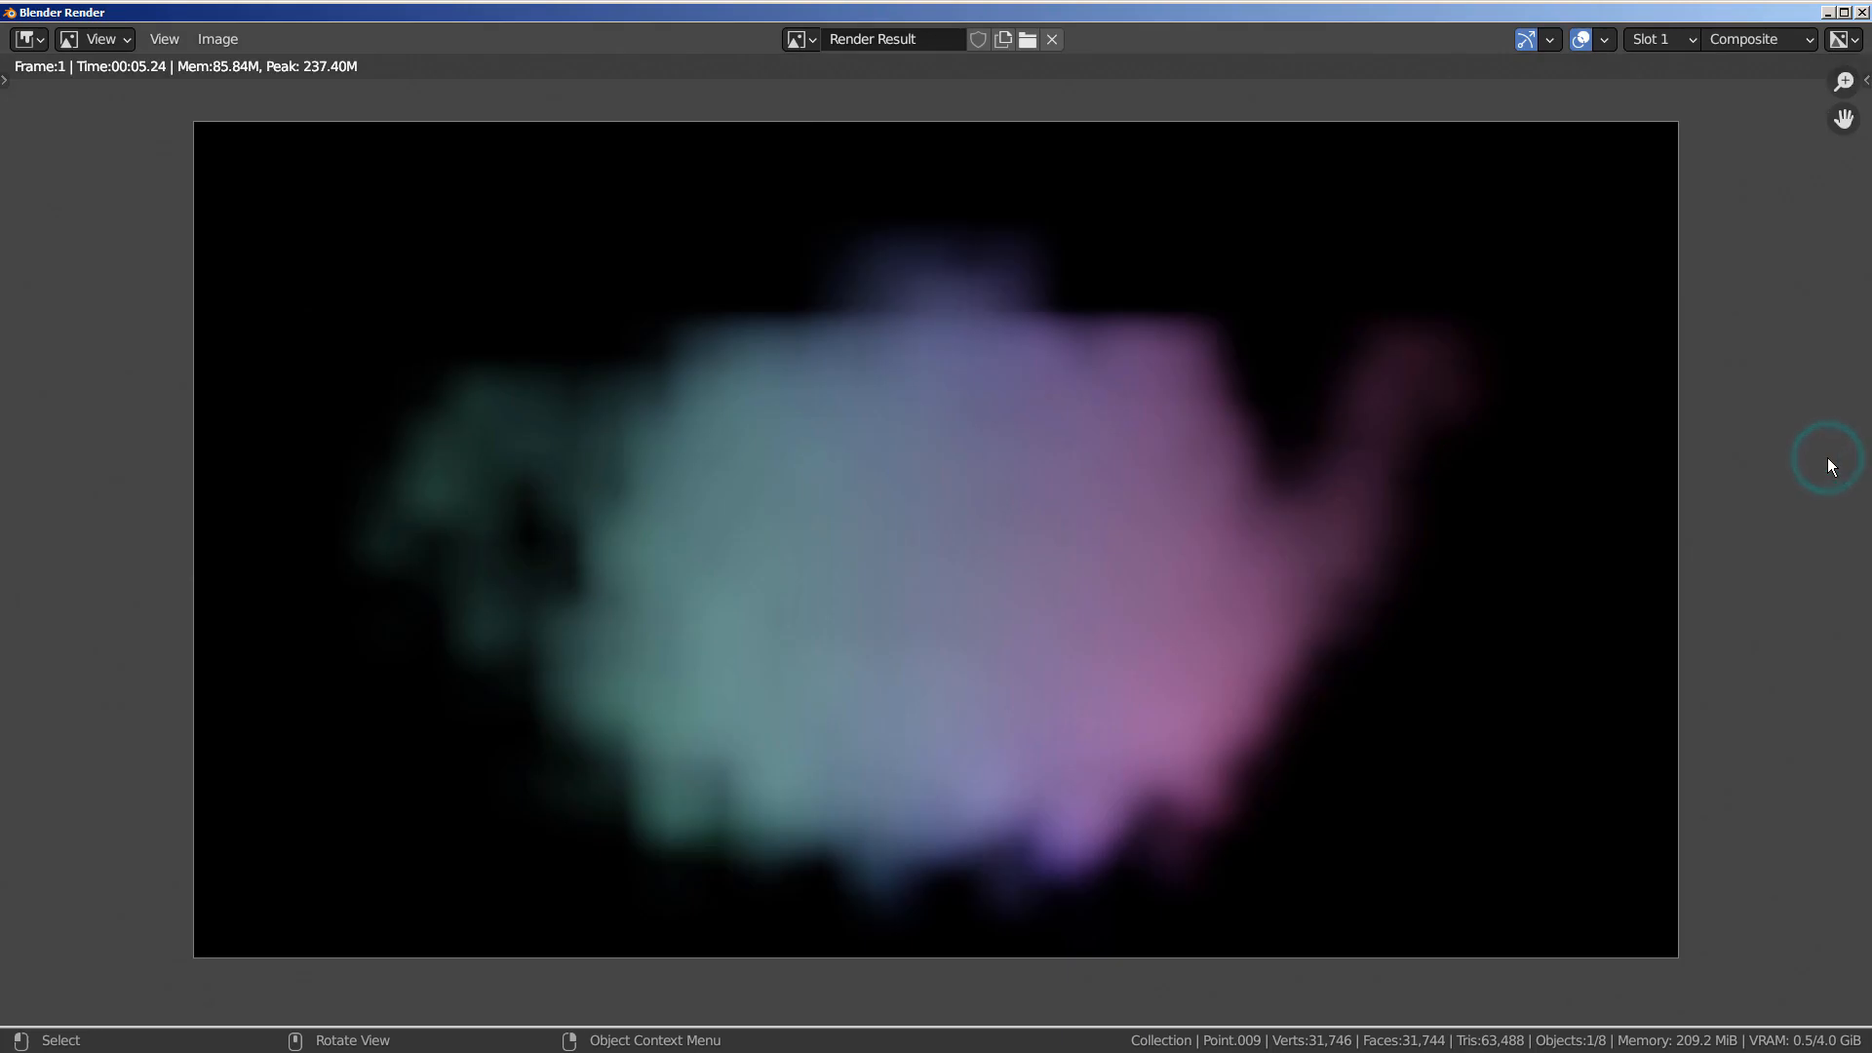